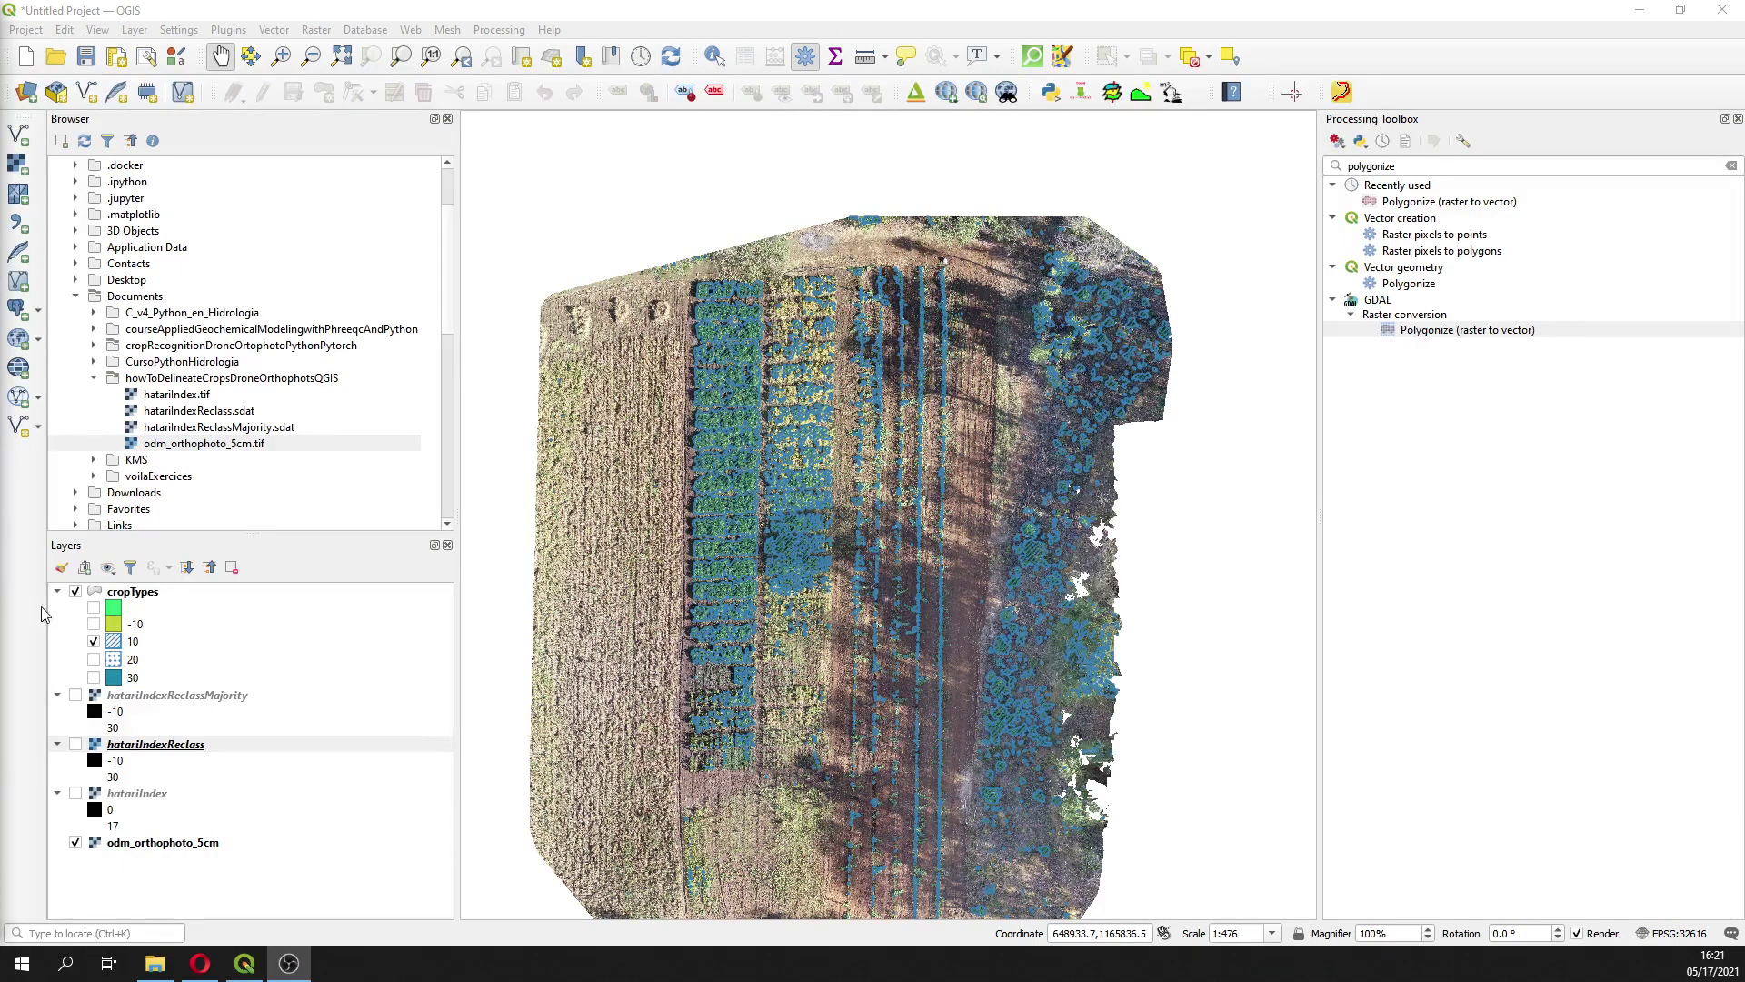
Start a new empty QGIS project, discarding the unsaved previous one
{"action": "scroll", "coordinate": [701, 471], "scroll_direction": "up", "scroll_amount": 1}
{"action": "scroll", "coordinate": [701, 471], "scroll_direction": "up", "scroll_amount": 1}
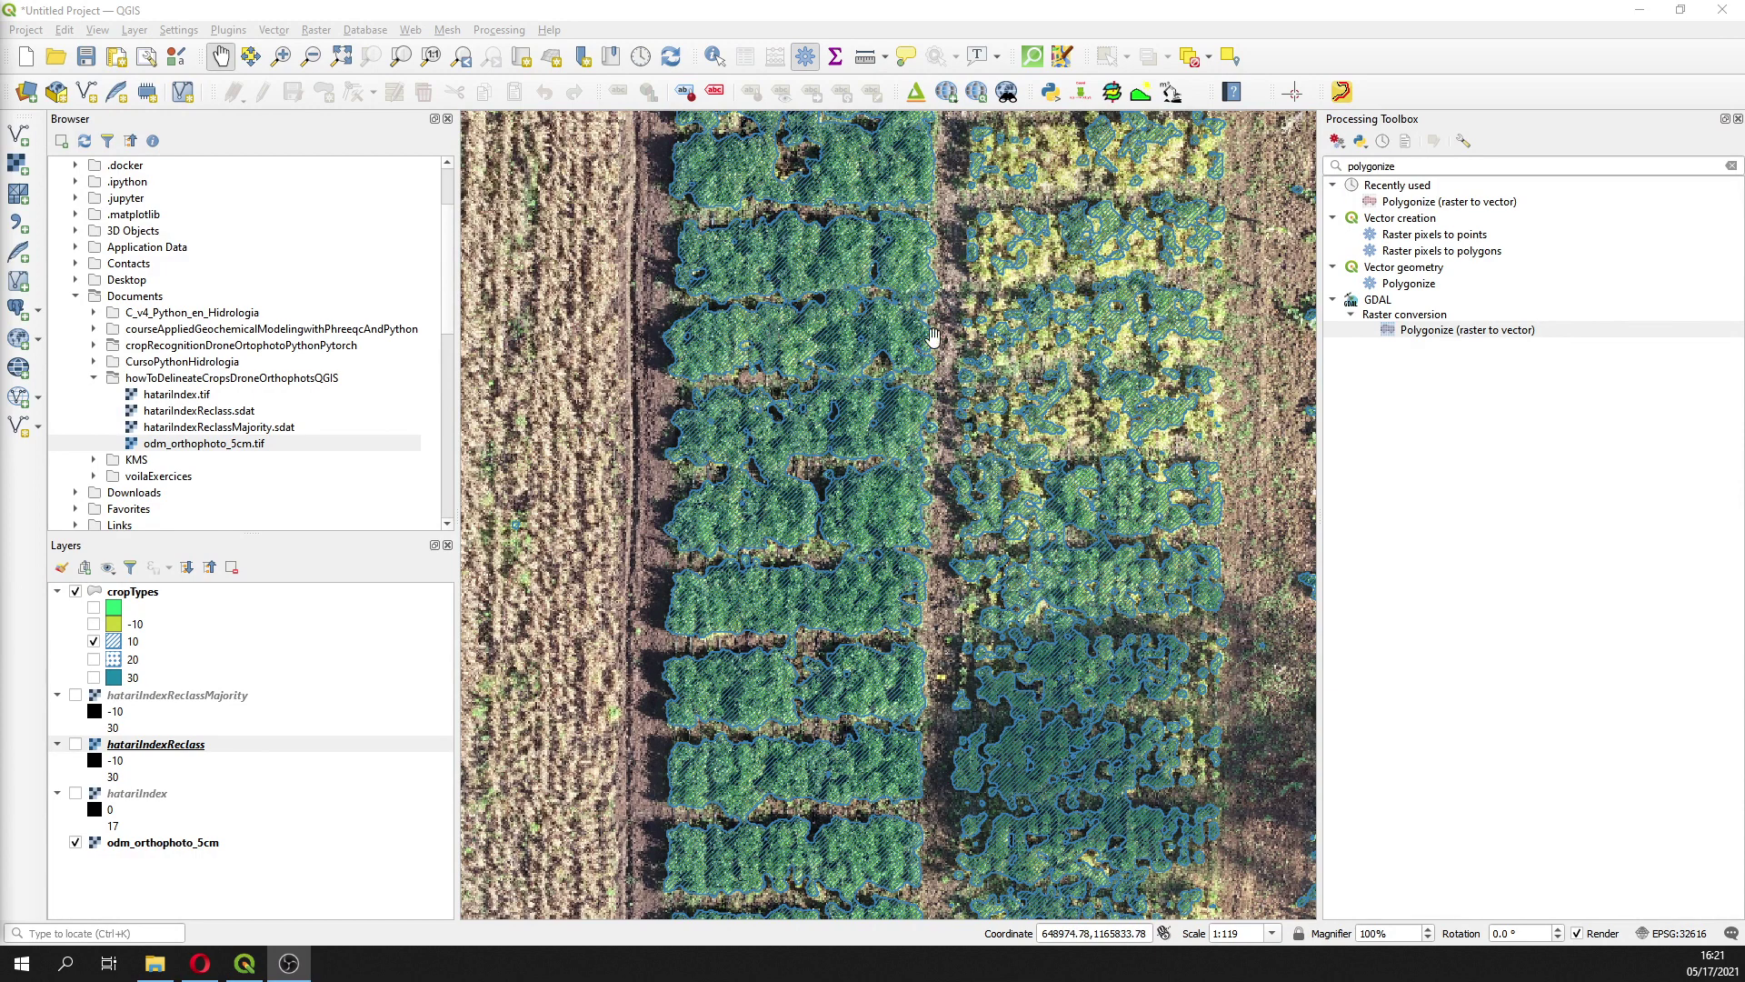
{"action": "scroll", "coordinate": [921, 501], "scroll_direction": "down", "scroll_amount": 1}
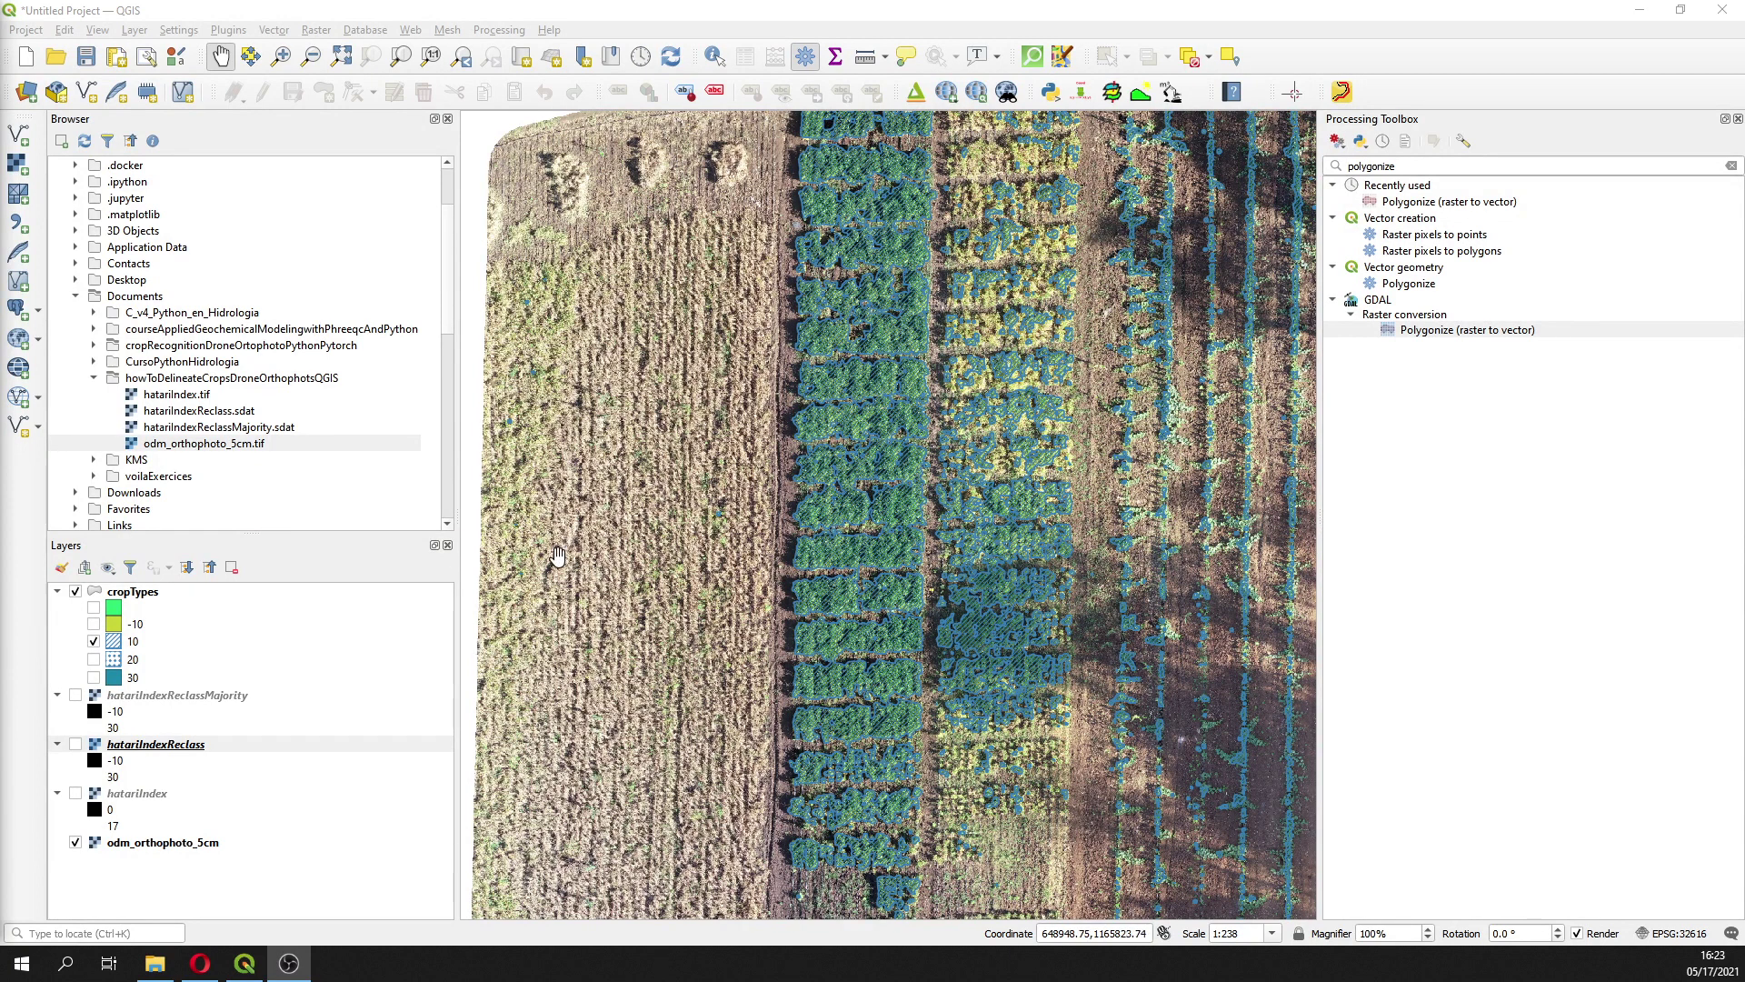
{"action": "left_click", "coordinate": [30, 59]}
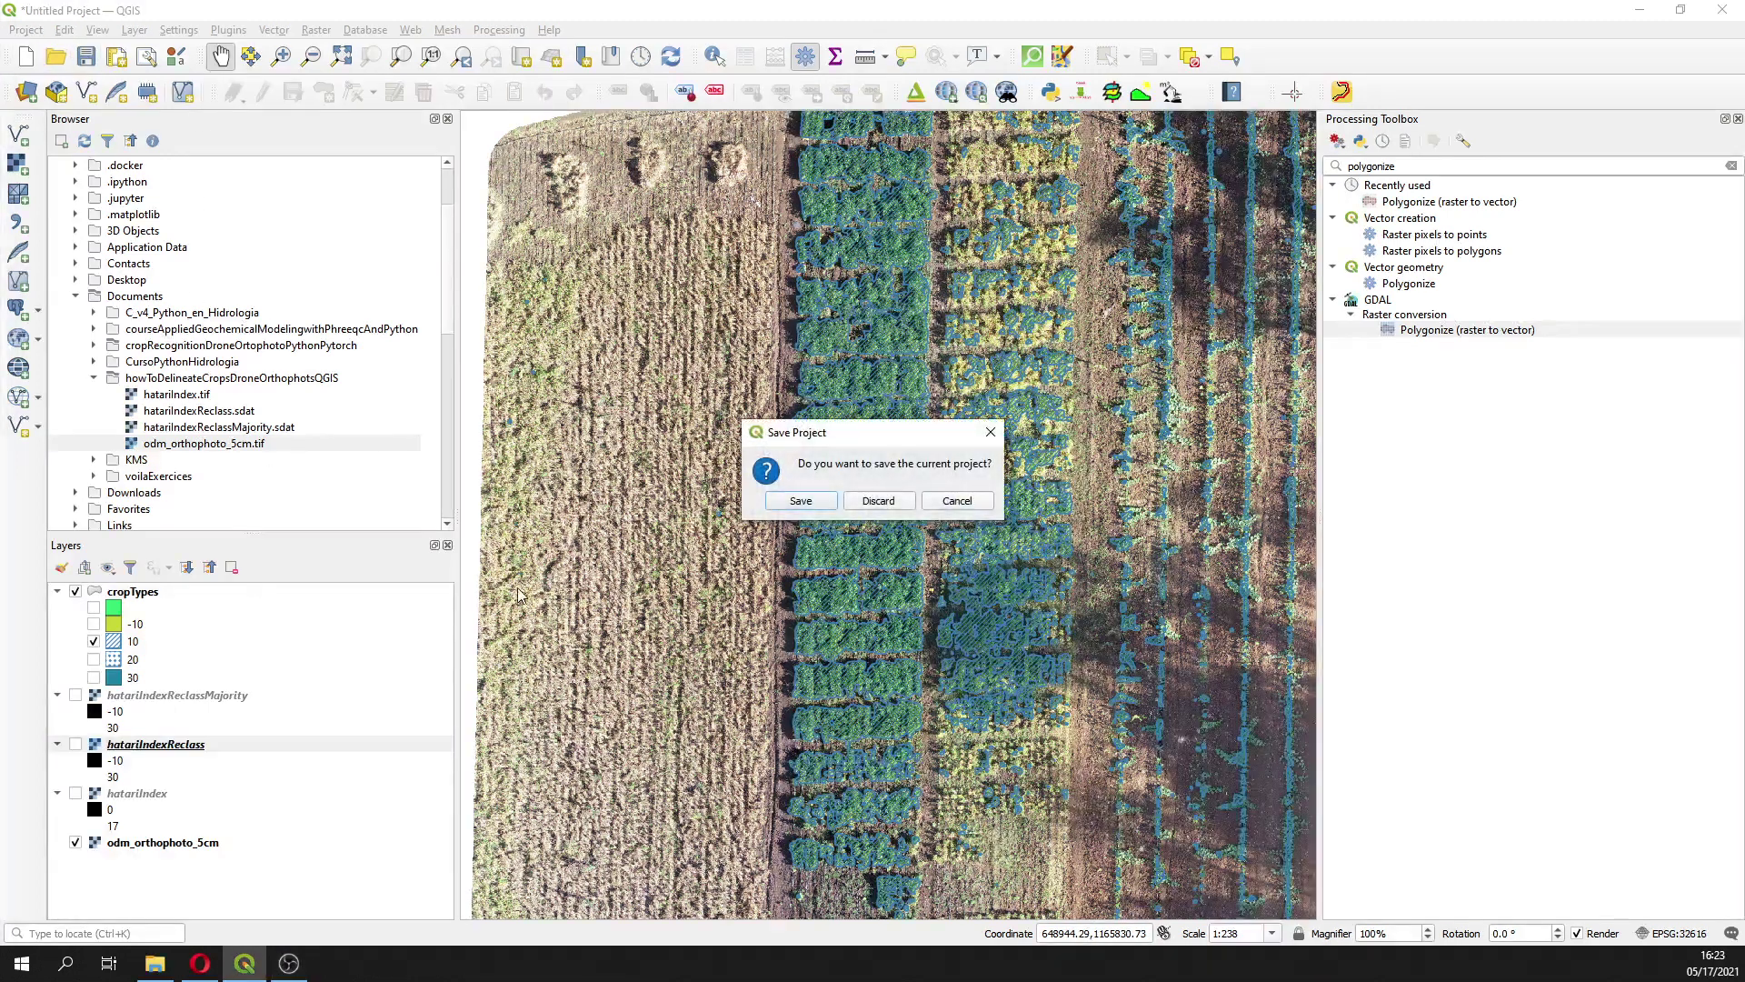
{"action": "left_click", "coordinate": [880, 500]}
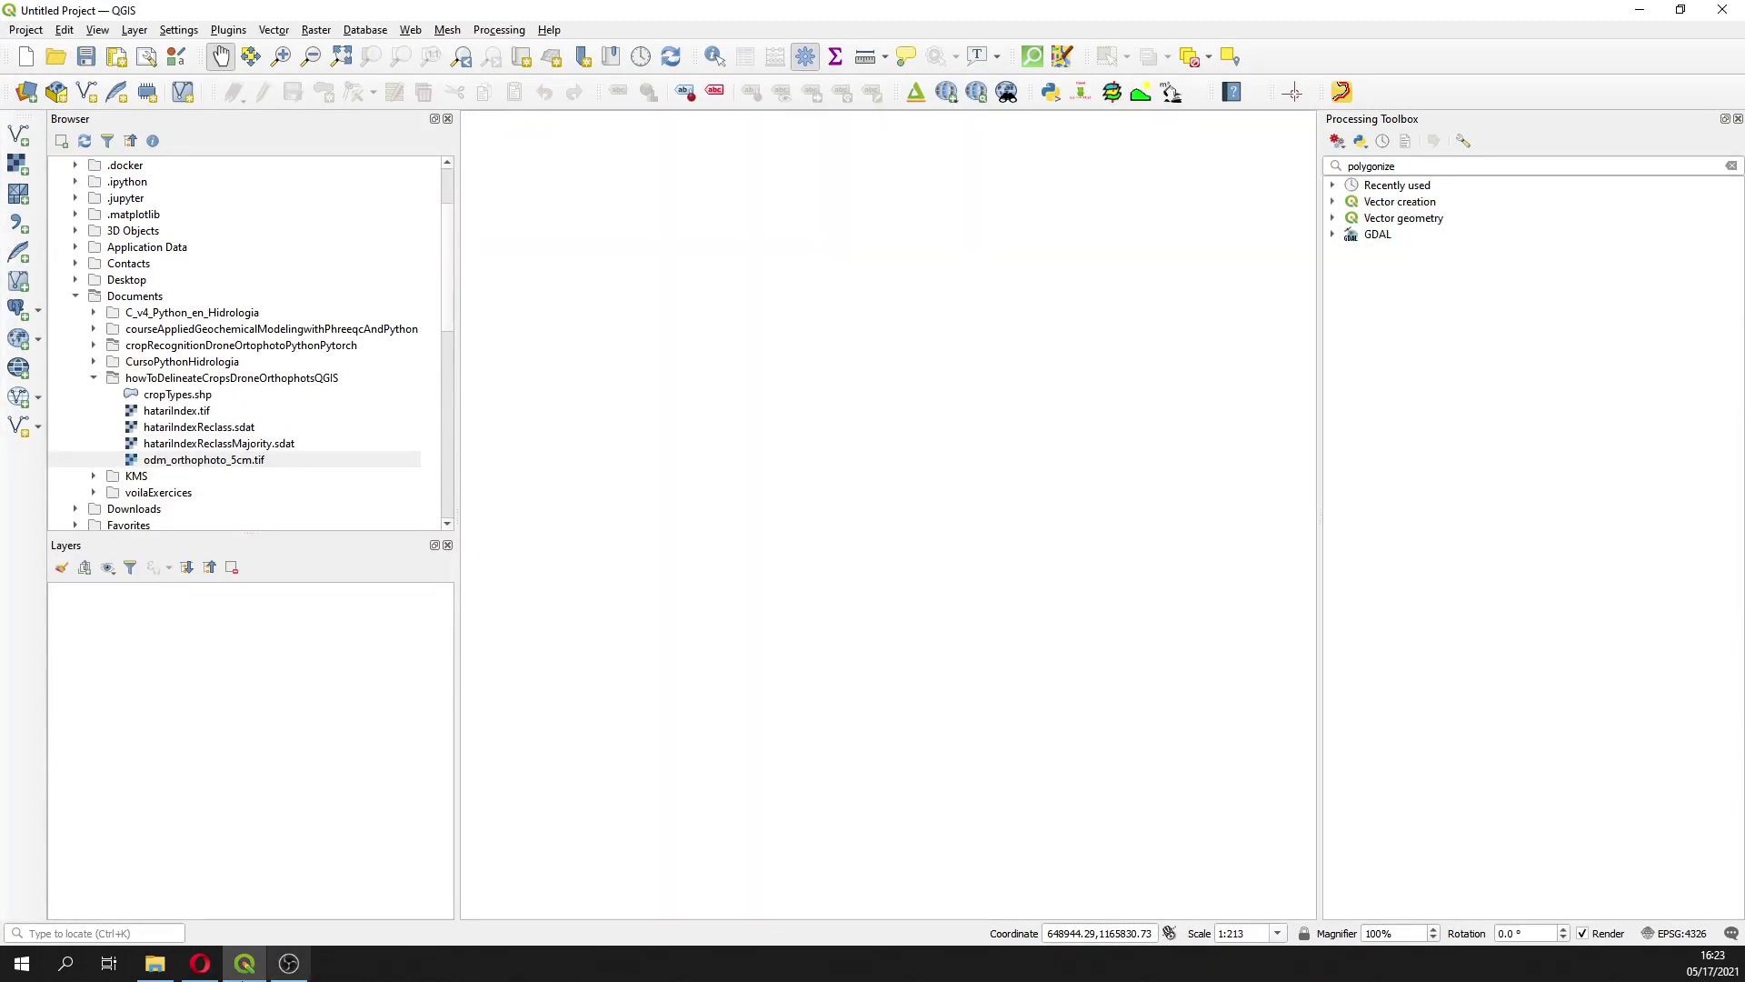
Delete the 15 generated cropTypes and hatariIndex files in File Explorer, confirming with Sí
{"action": "left_click", "coordinate": [154, 964]}
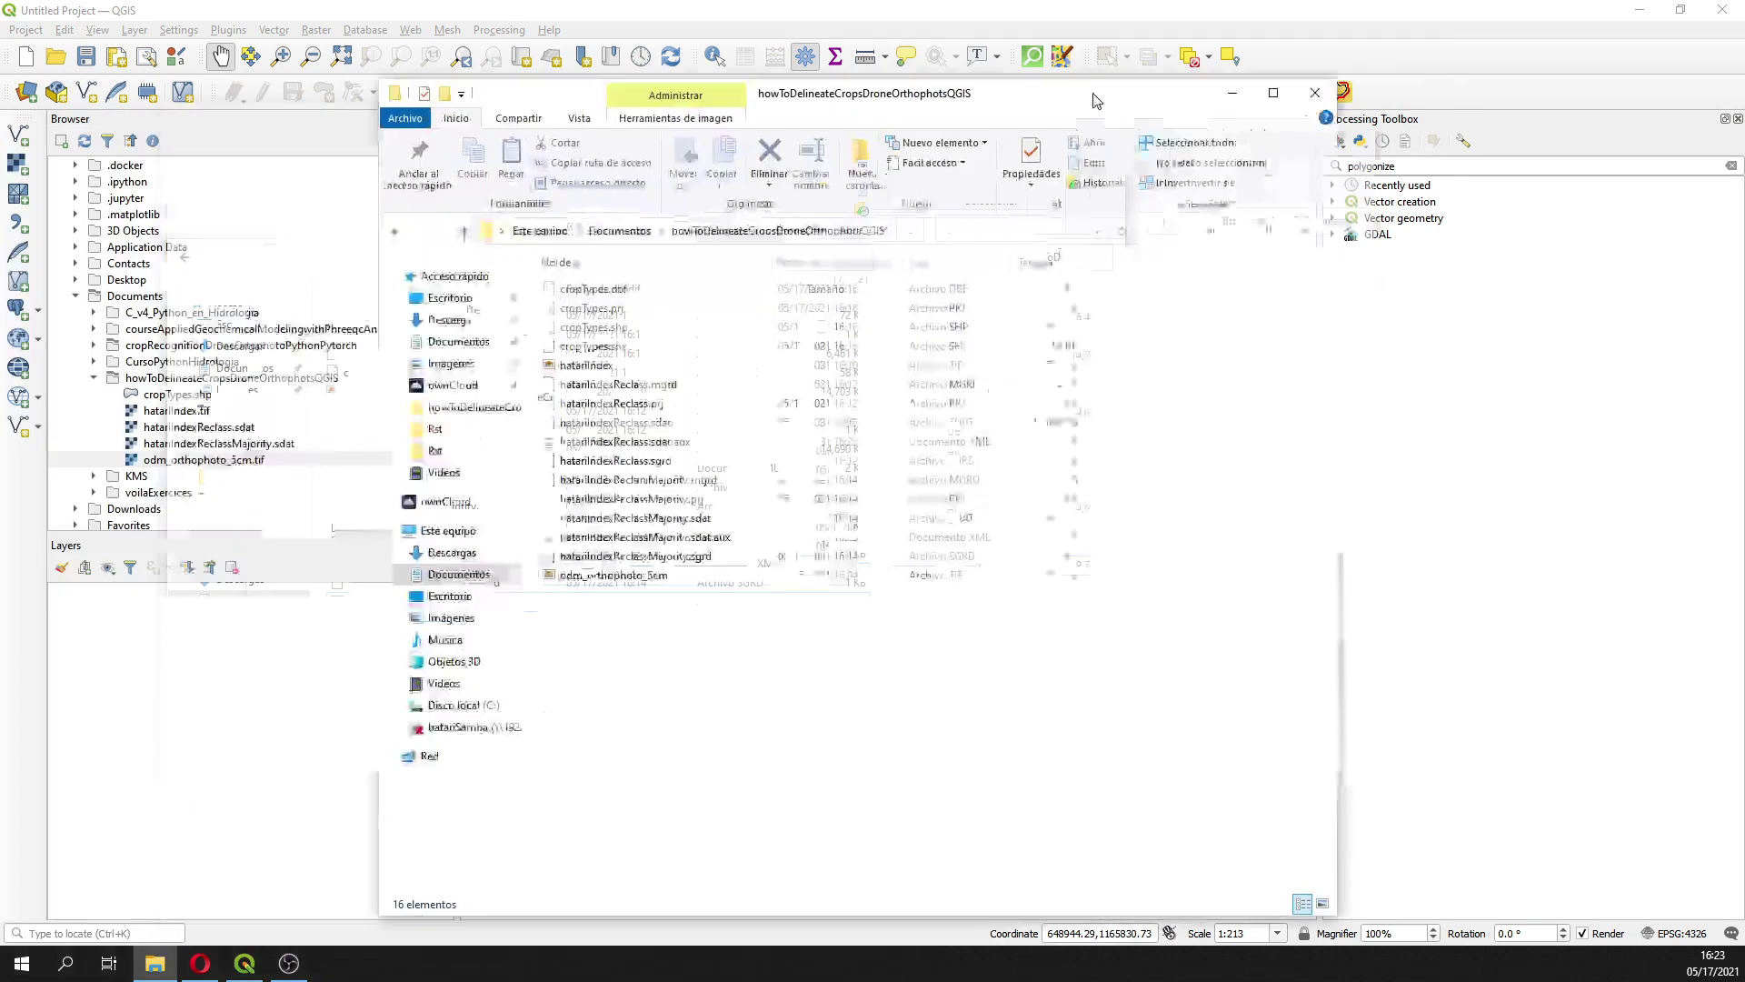
{"action": "left_click", "coordinate": [788, 240]}
{"action": "key", "text": "shift+Down"}
{"action": "key", "text": "shift+Down"}
{"action": "key", "text": "shift+Down"}
{"action": "key", "text": "shift+Down"}
{"action": "key", "text": "shift+Down"}
{"action": "key", "text": "shift+Down"}
{"action": "key", "text": "shift+Down"}
{"action": "key", "text": "shift+Down"}
{"action": "key", "text": "shift+Down"}
{"action": "key", "text": "shift+Down"}
{"action": "key", "text": "shift+Down"}
{"action": "key", "text": "shift+Down"}
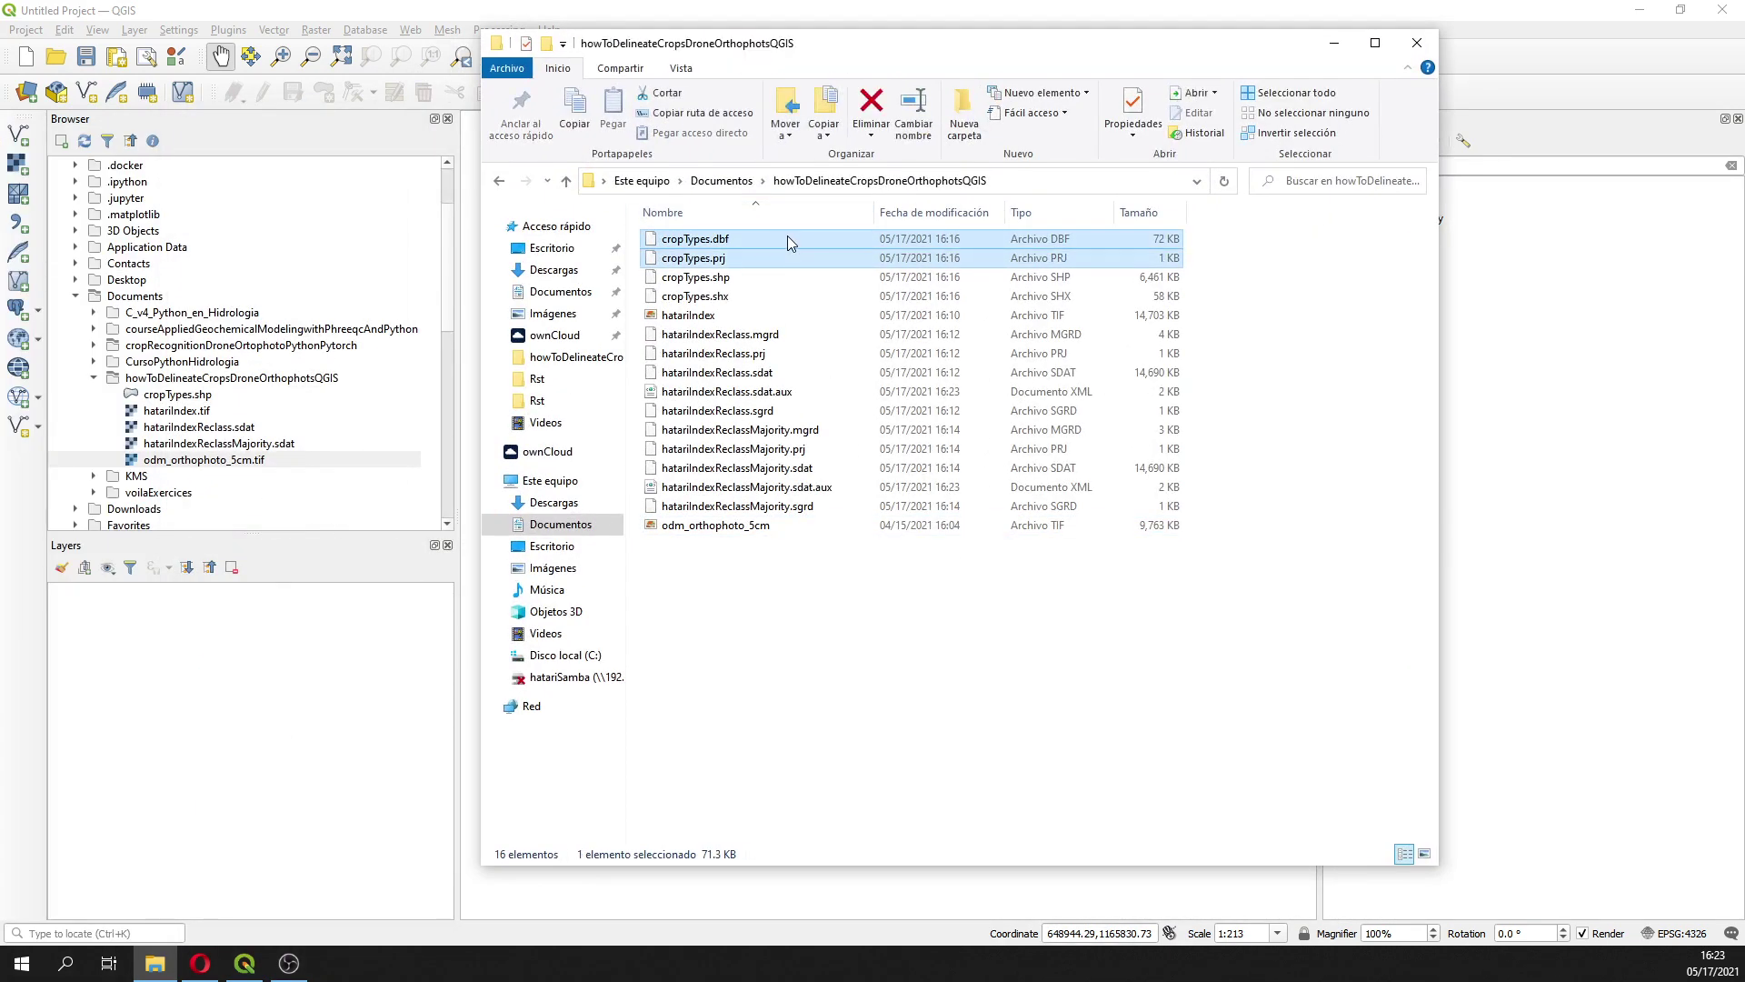
{"action": "key", "text": "shift+Down"}
{"action": "key", "text": "shift+Down"}
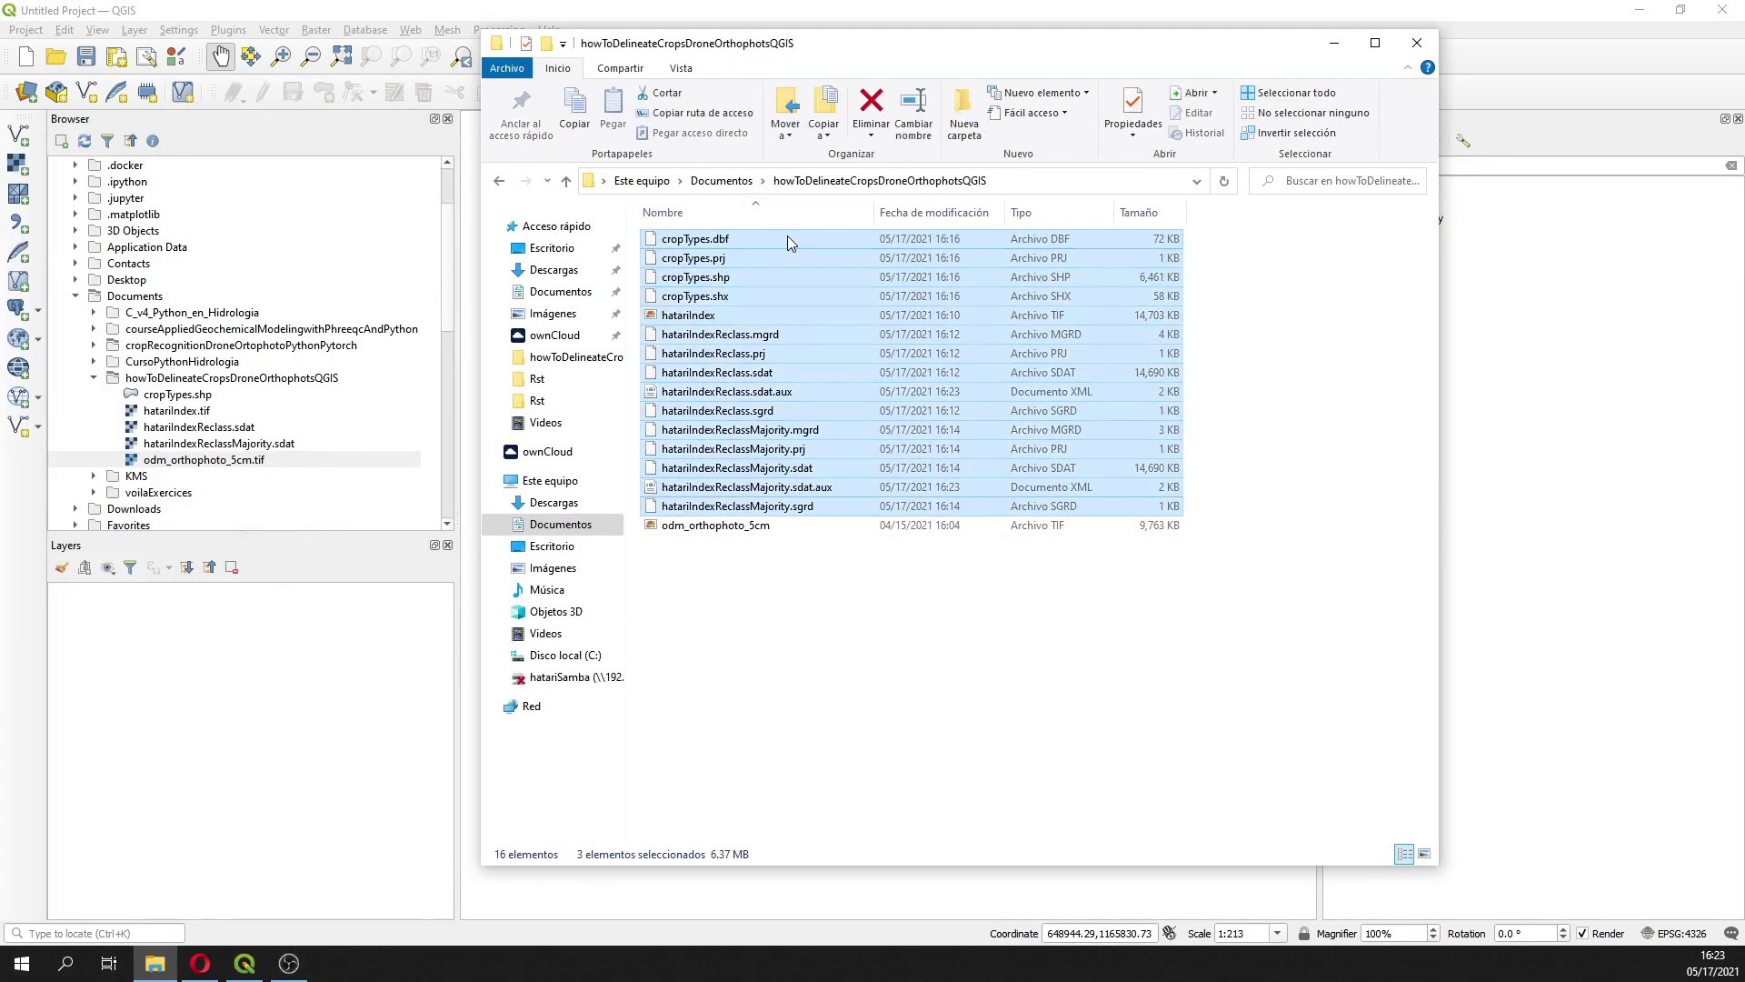
{"action": "key", "text": "Delete"}
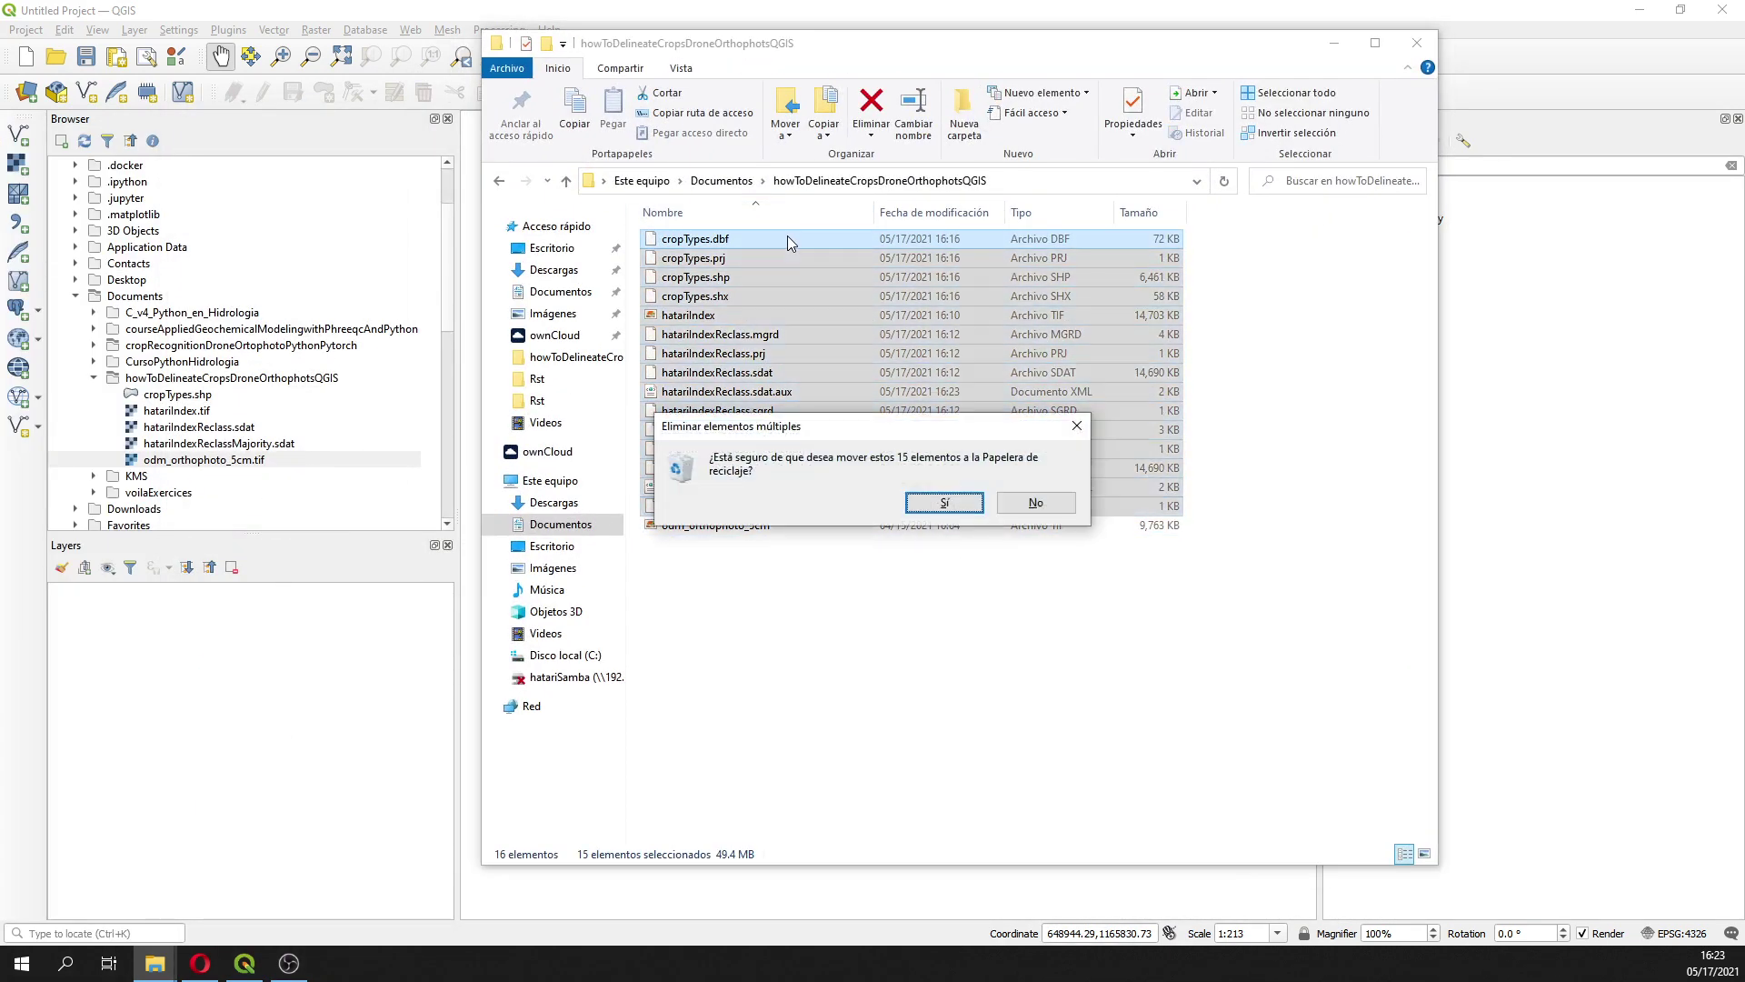
{"action": "left_click", "coordinate": [943, 504]}
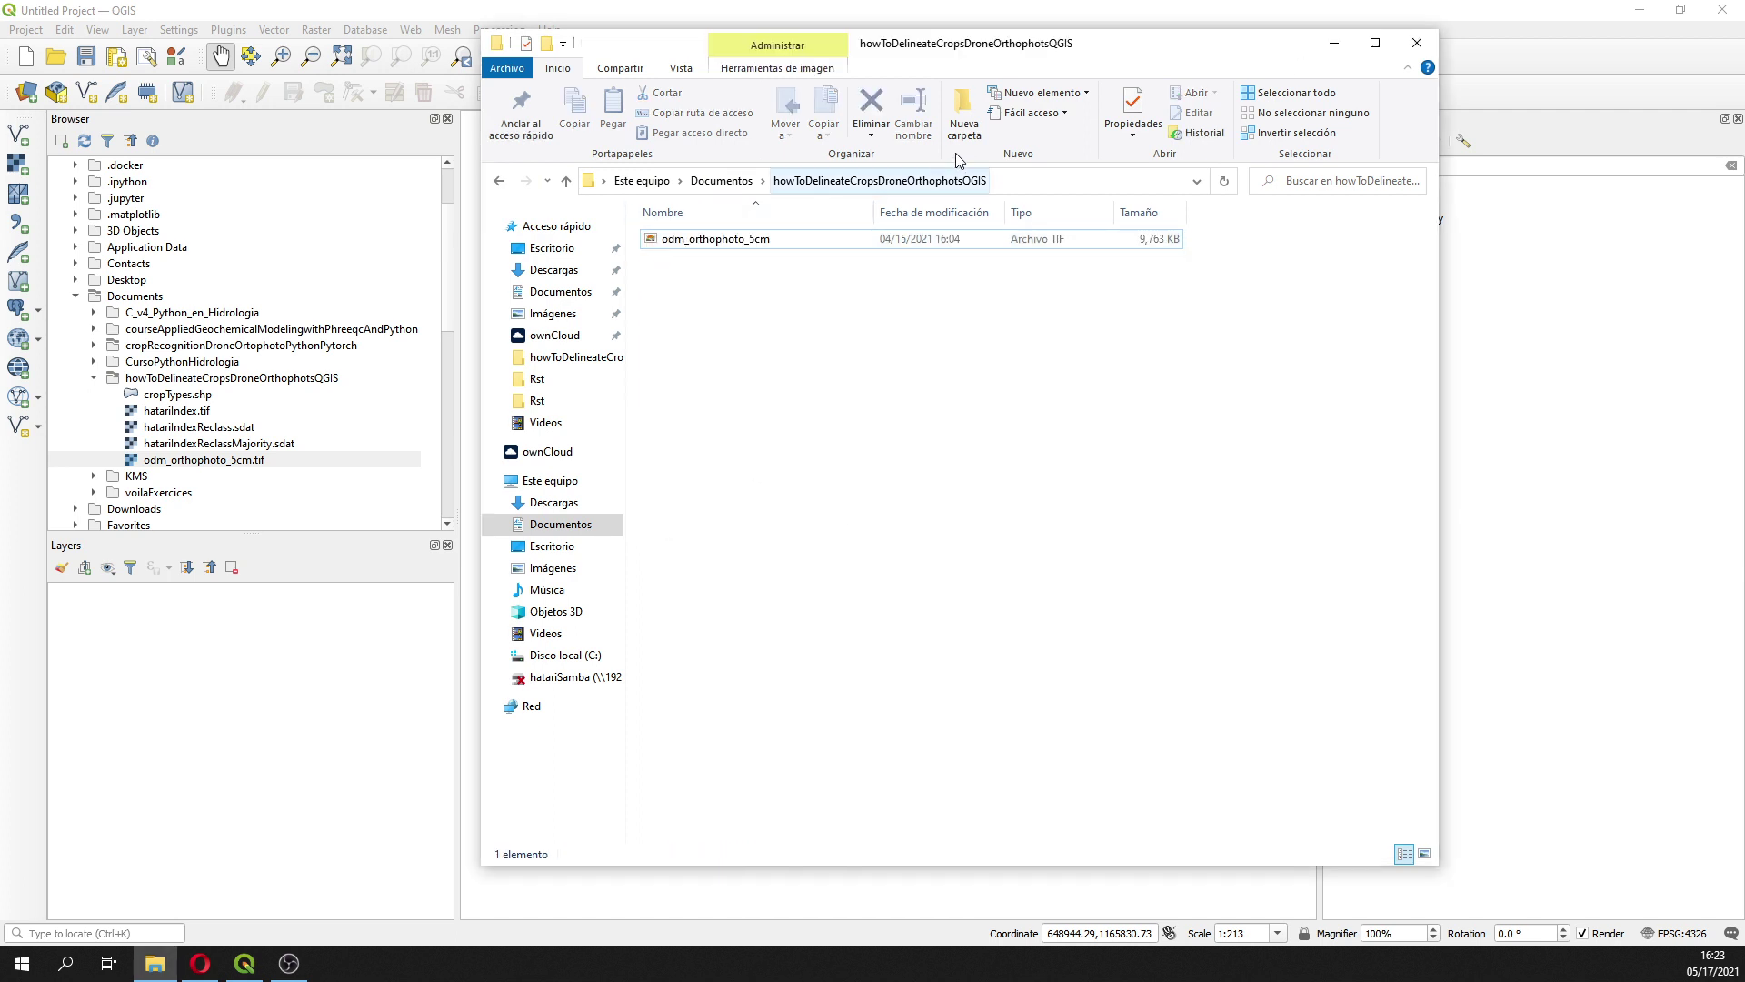
Add odm_orthophoto_5cm.tif to the map from the Browser panel
{"action": "left_click", "coordinate": [1423, 37]}
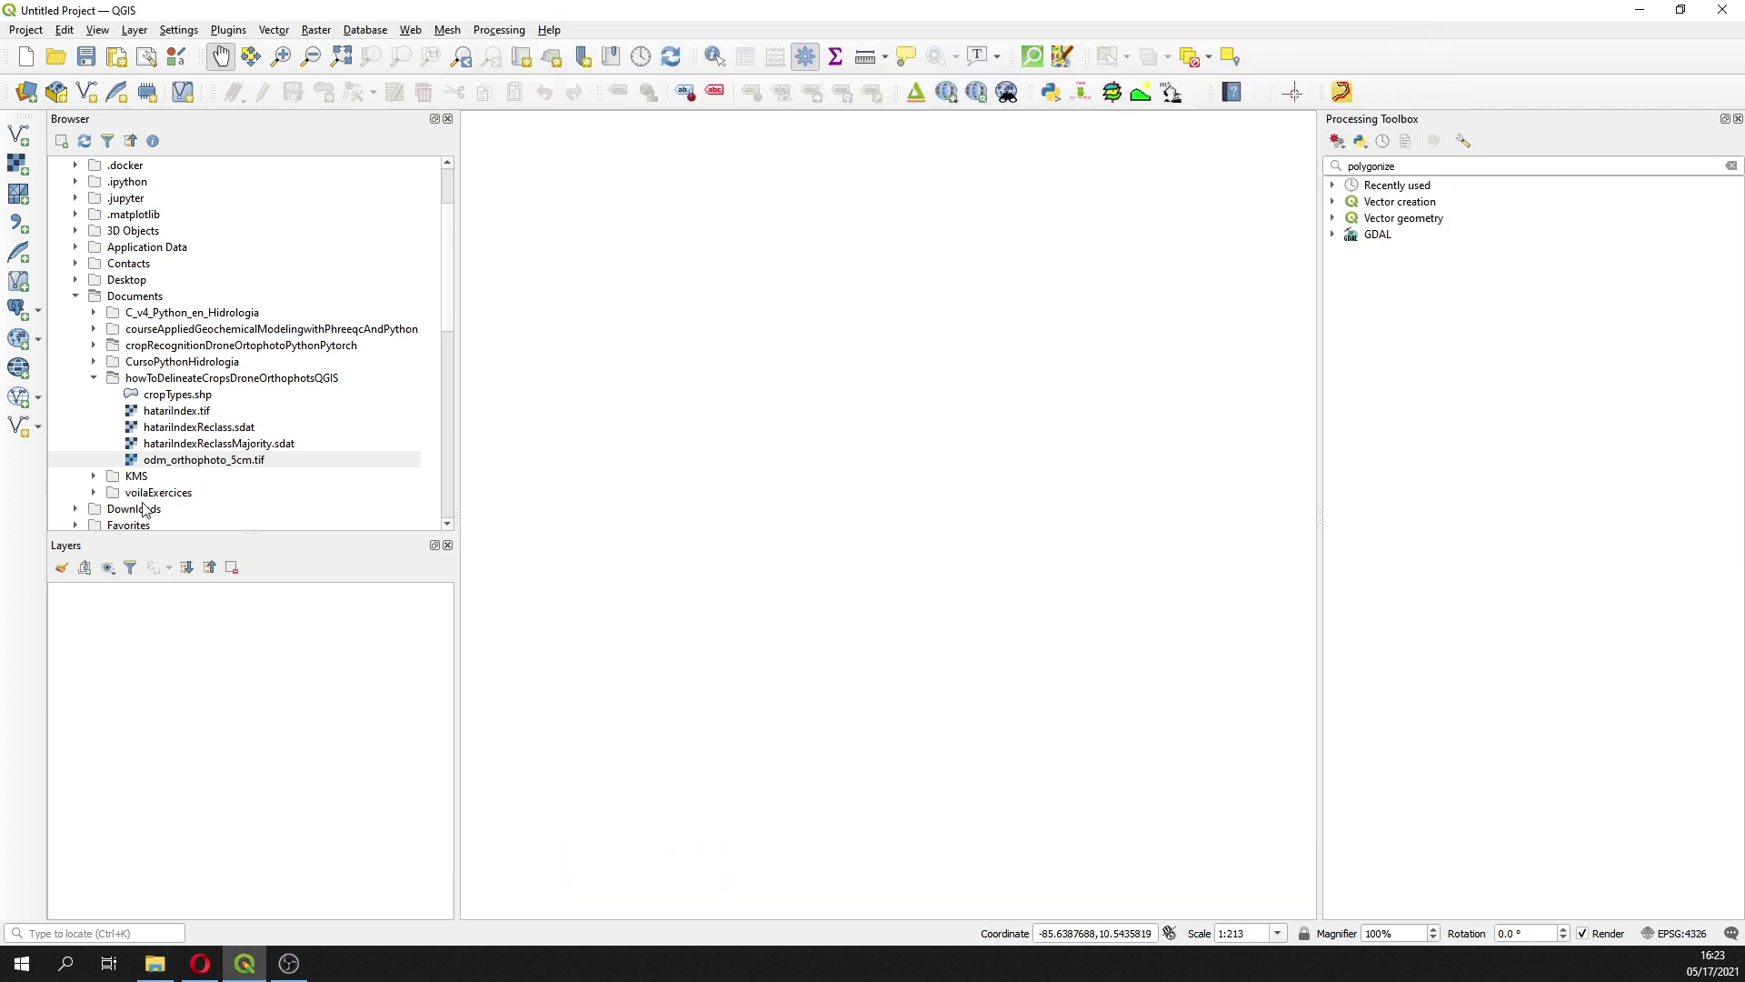
{"action": "left_click", "coordinate": [82, 143]}
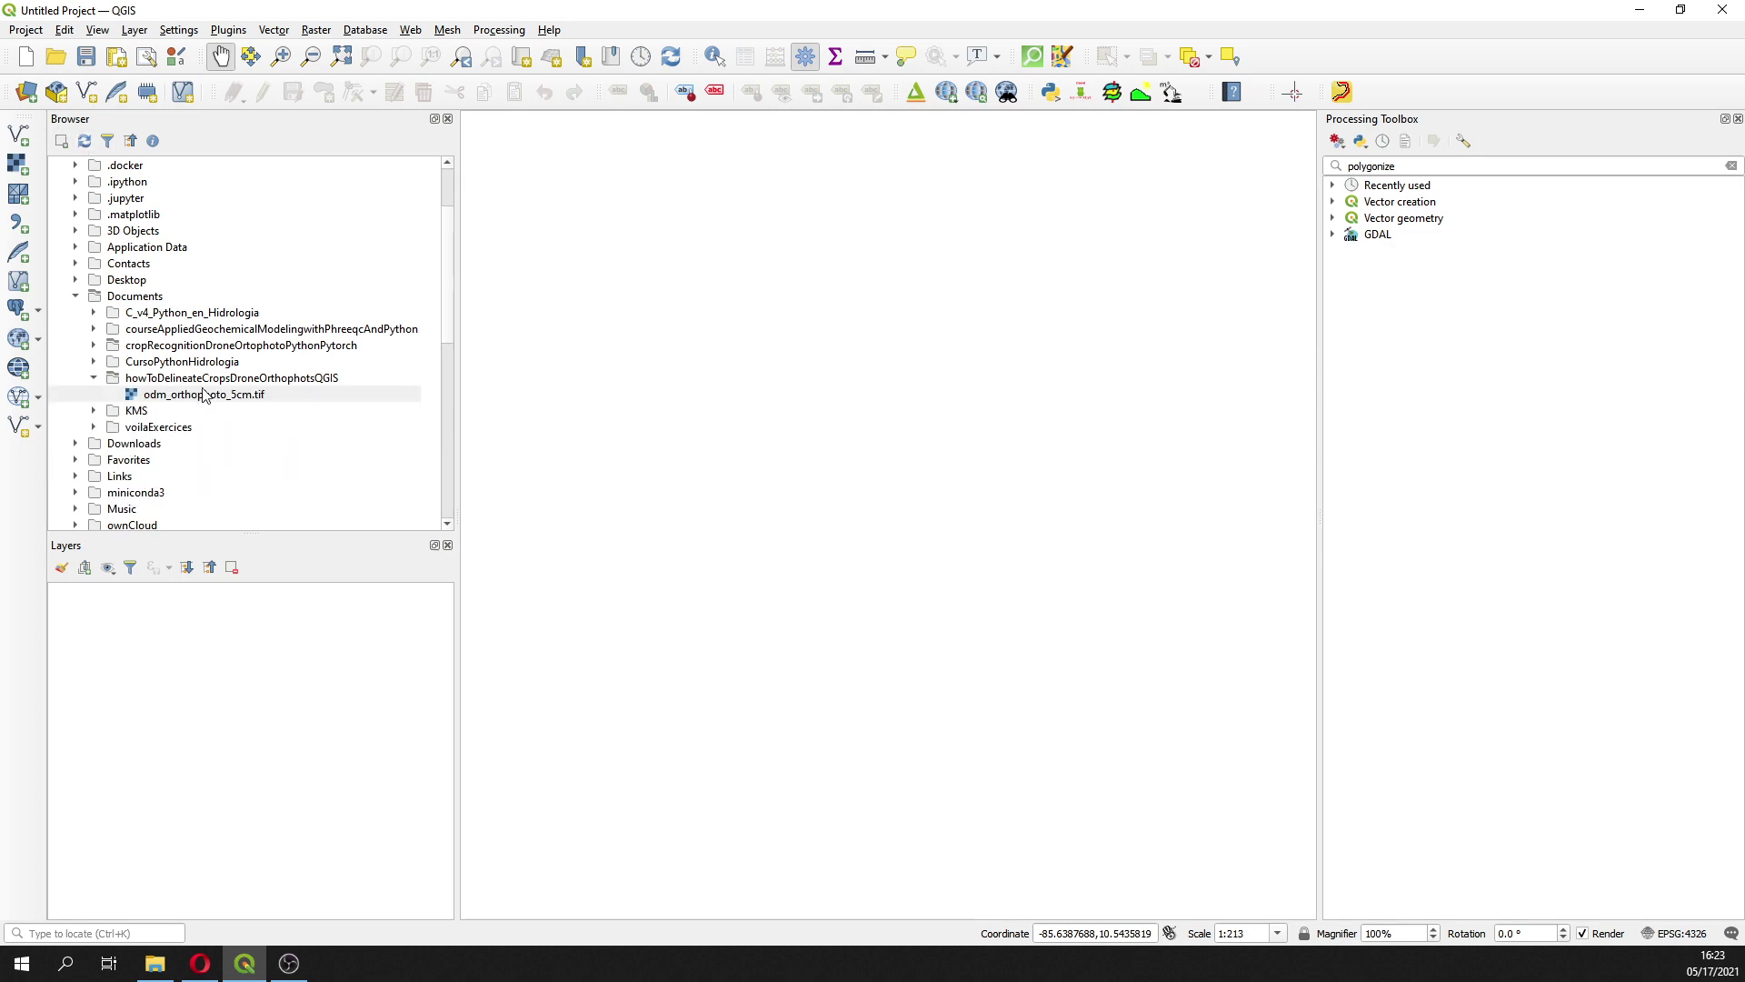
{"action": "double_click", "coordinate": [209, 394]}
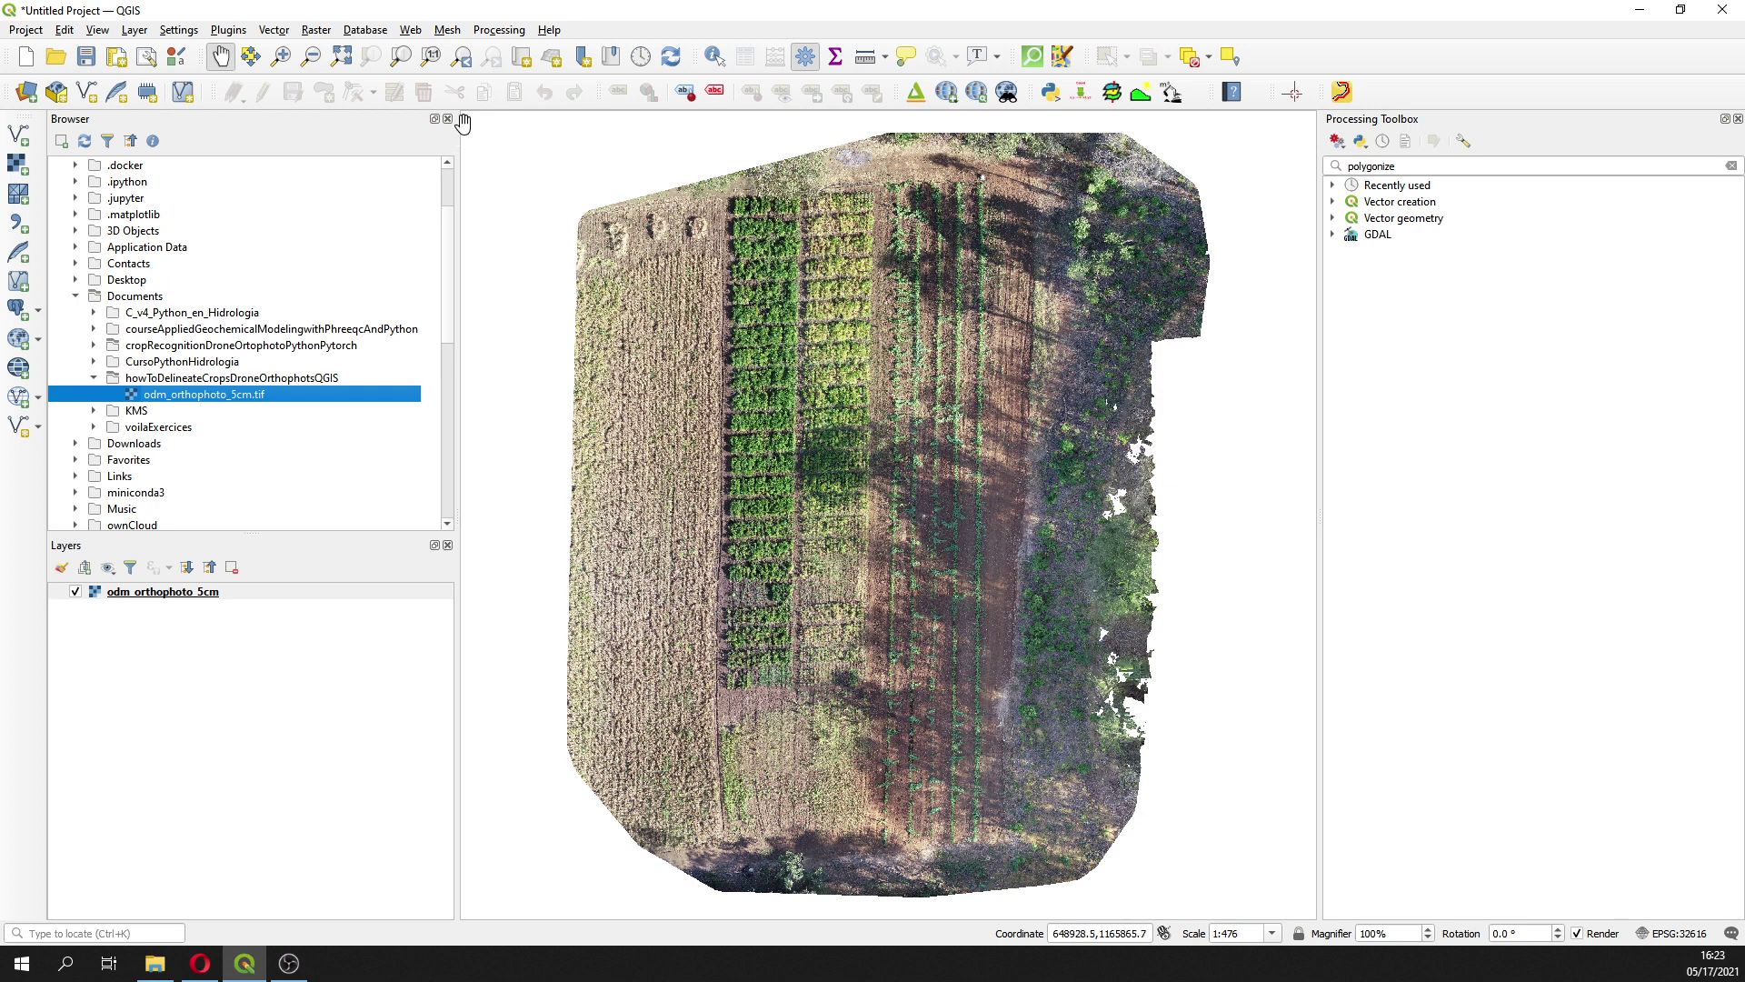
Build the Raster Calculator expression ("@1" + "@3") / "@2" from the orthophoto bands
{"action": "left_click", "coordinate": [315, 30]}
{"action": "left_click", "coordinate": [363, 49]}
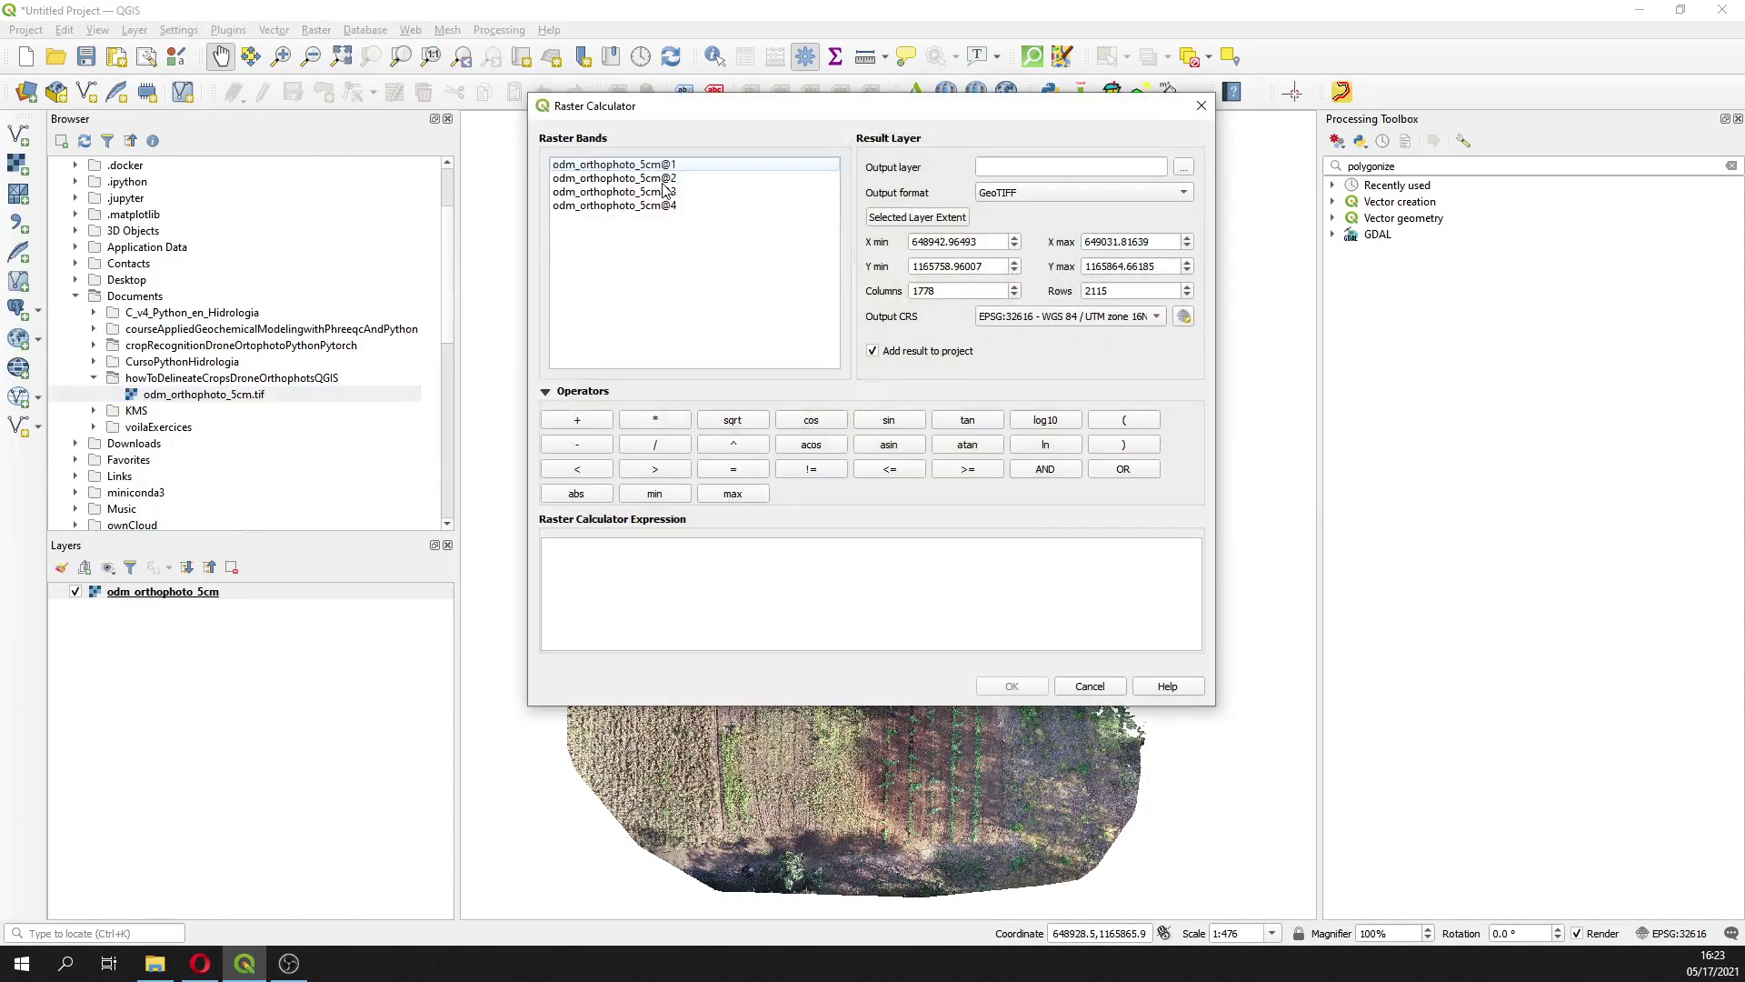
{"action": "left_click", "coordinate": [1124, 421]}
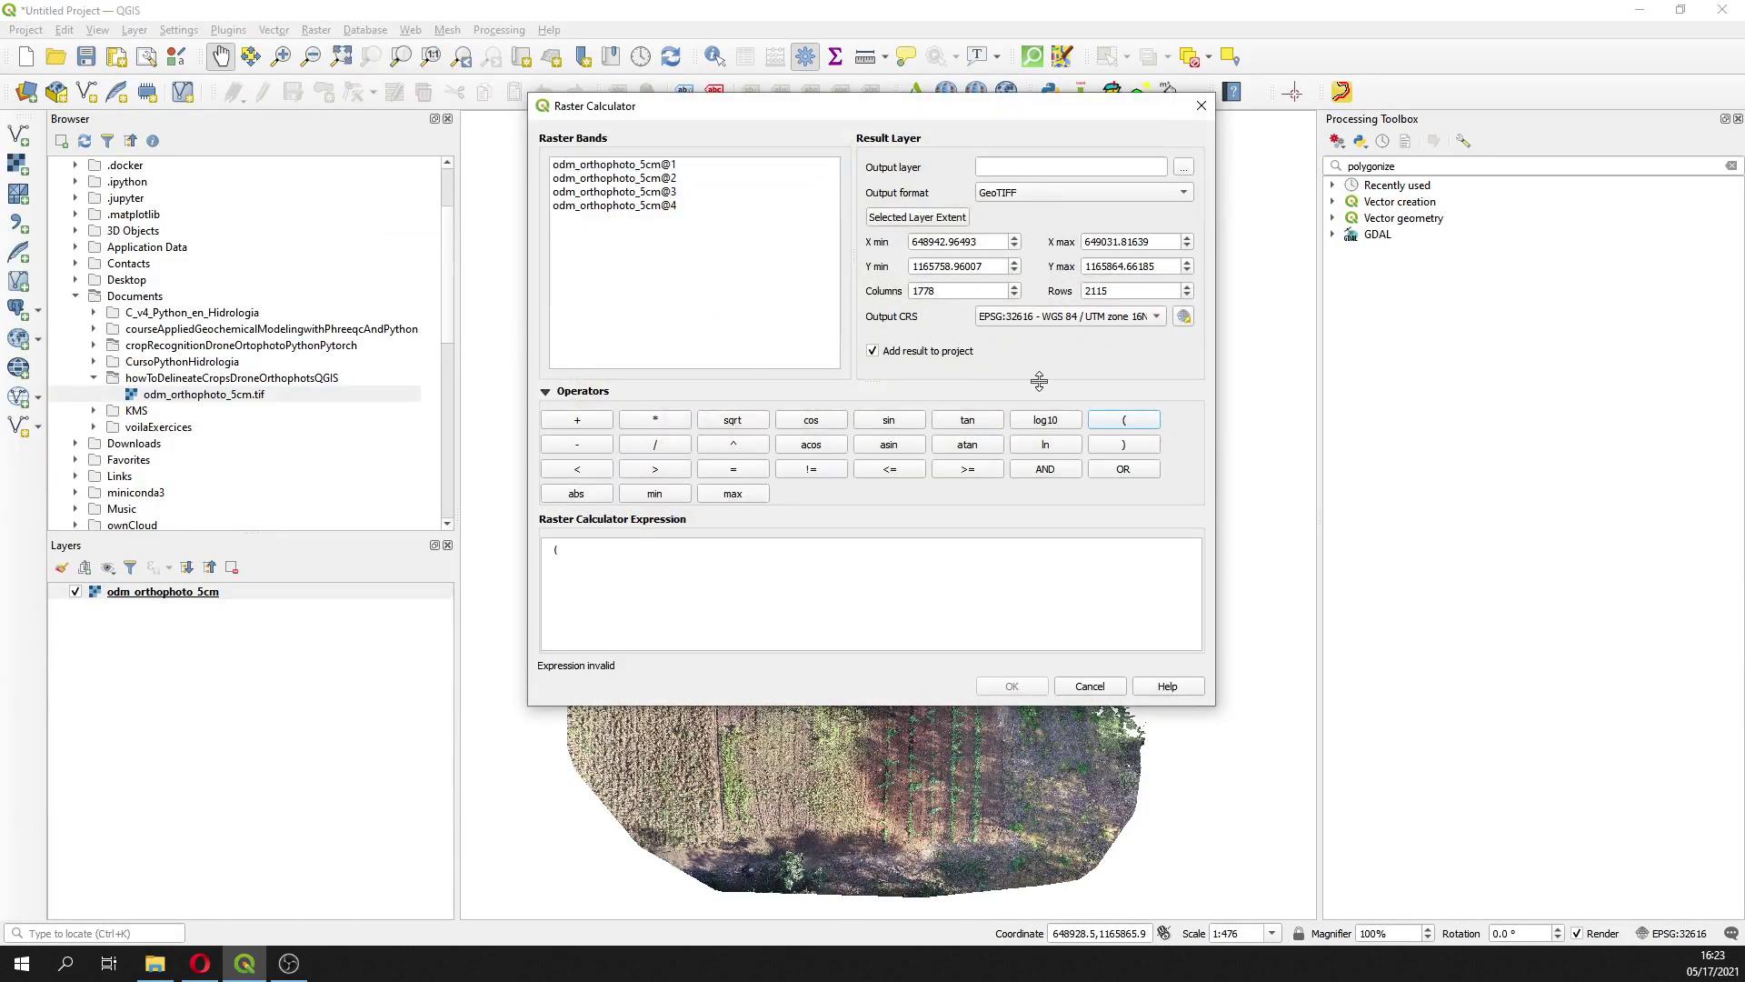
{"action": "double_click", "coordinate": [641, 166]}
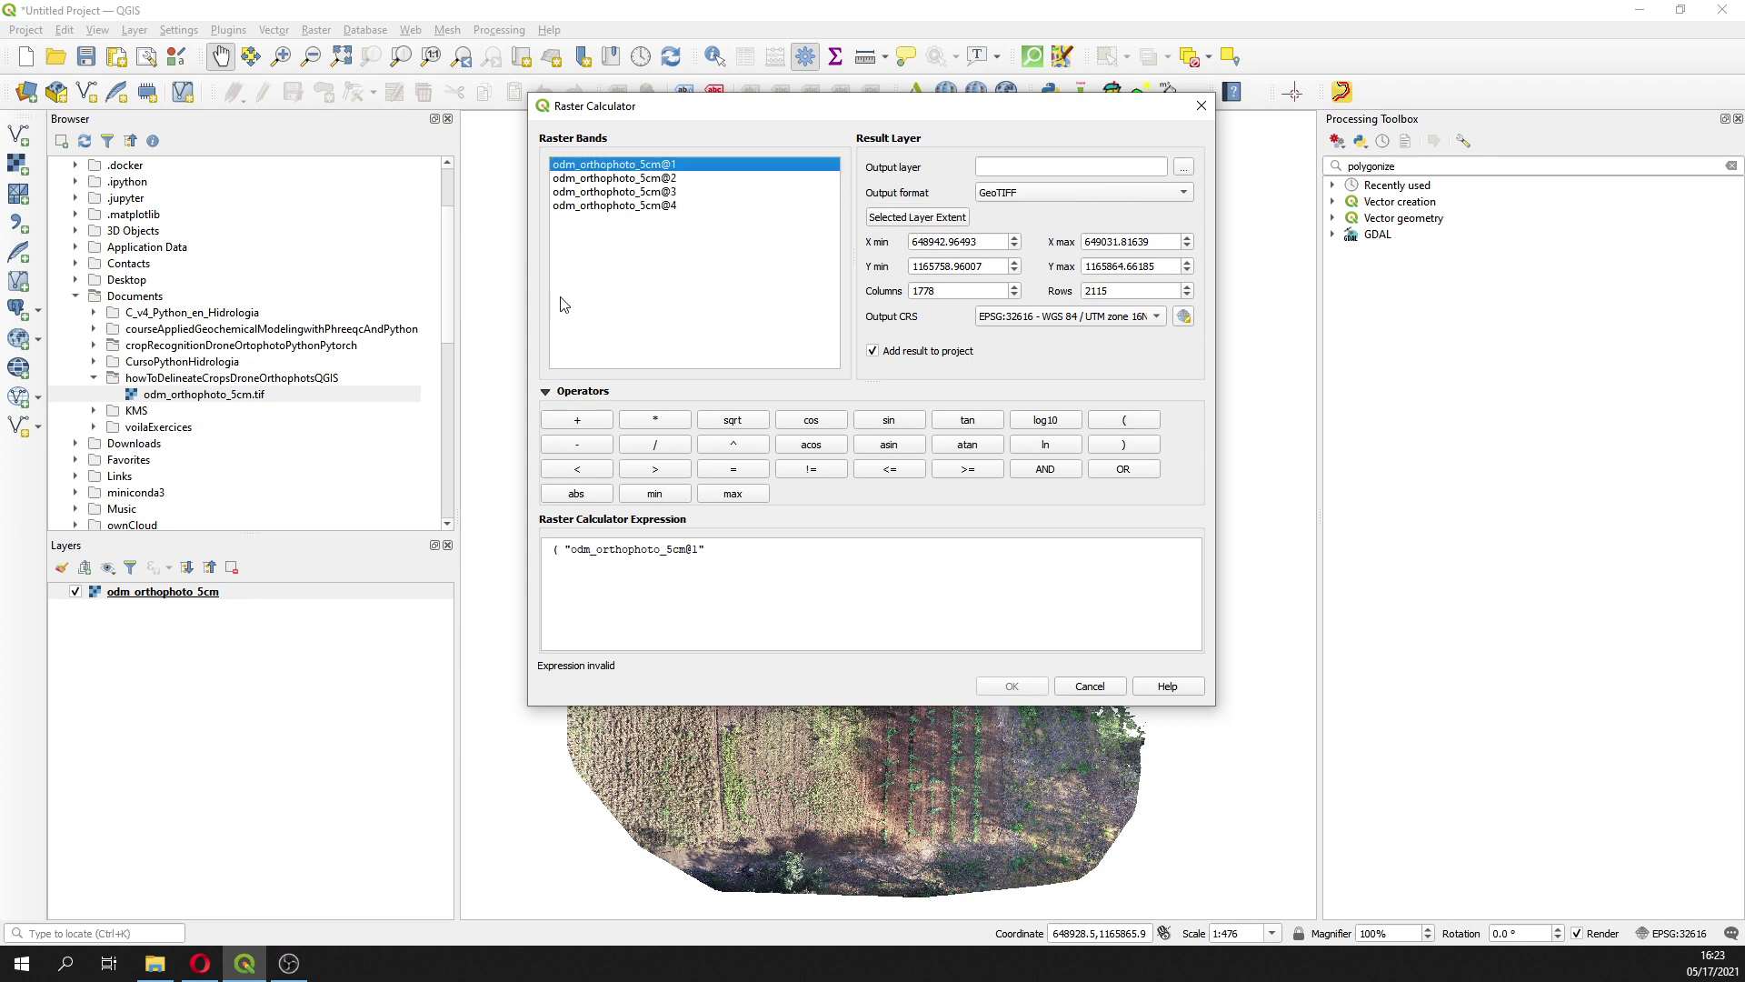
{"action": "left_click", "coordinate": [577, 420]}
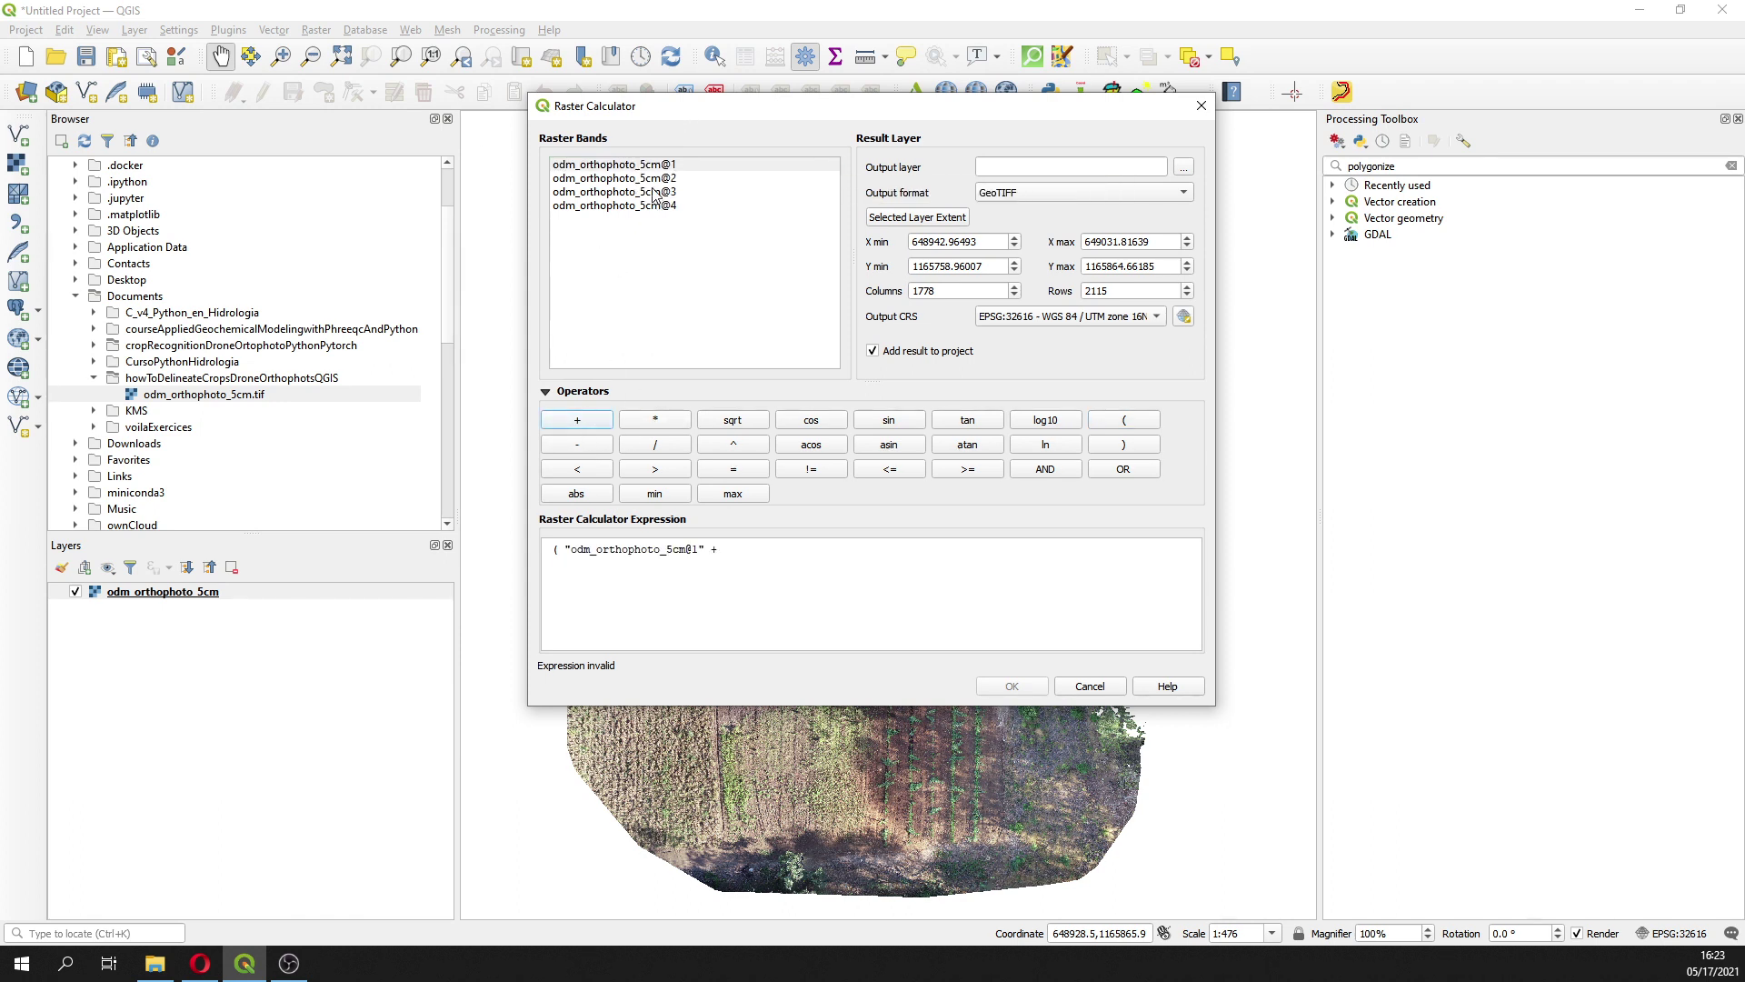
{"action": "double_click", "coordinate": [654, 192]}
{"action": "left_click", "coordinate": [1124, 445]}
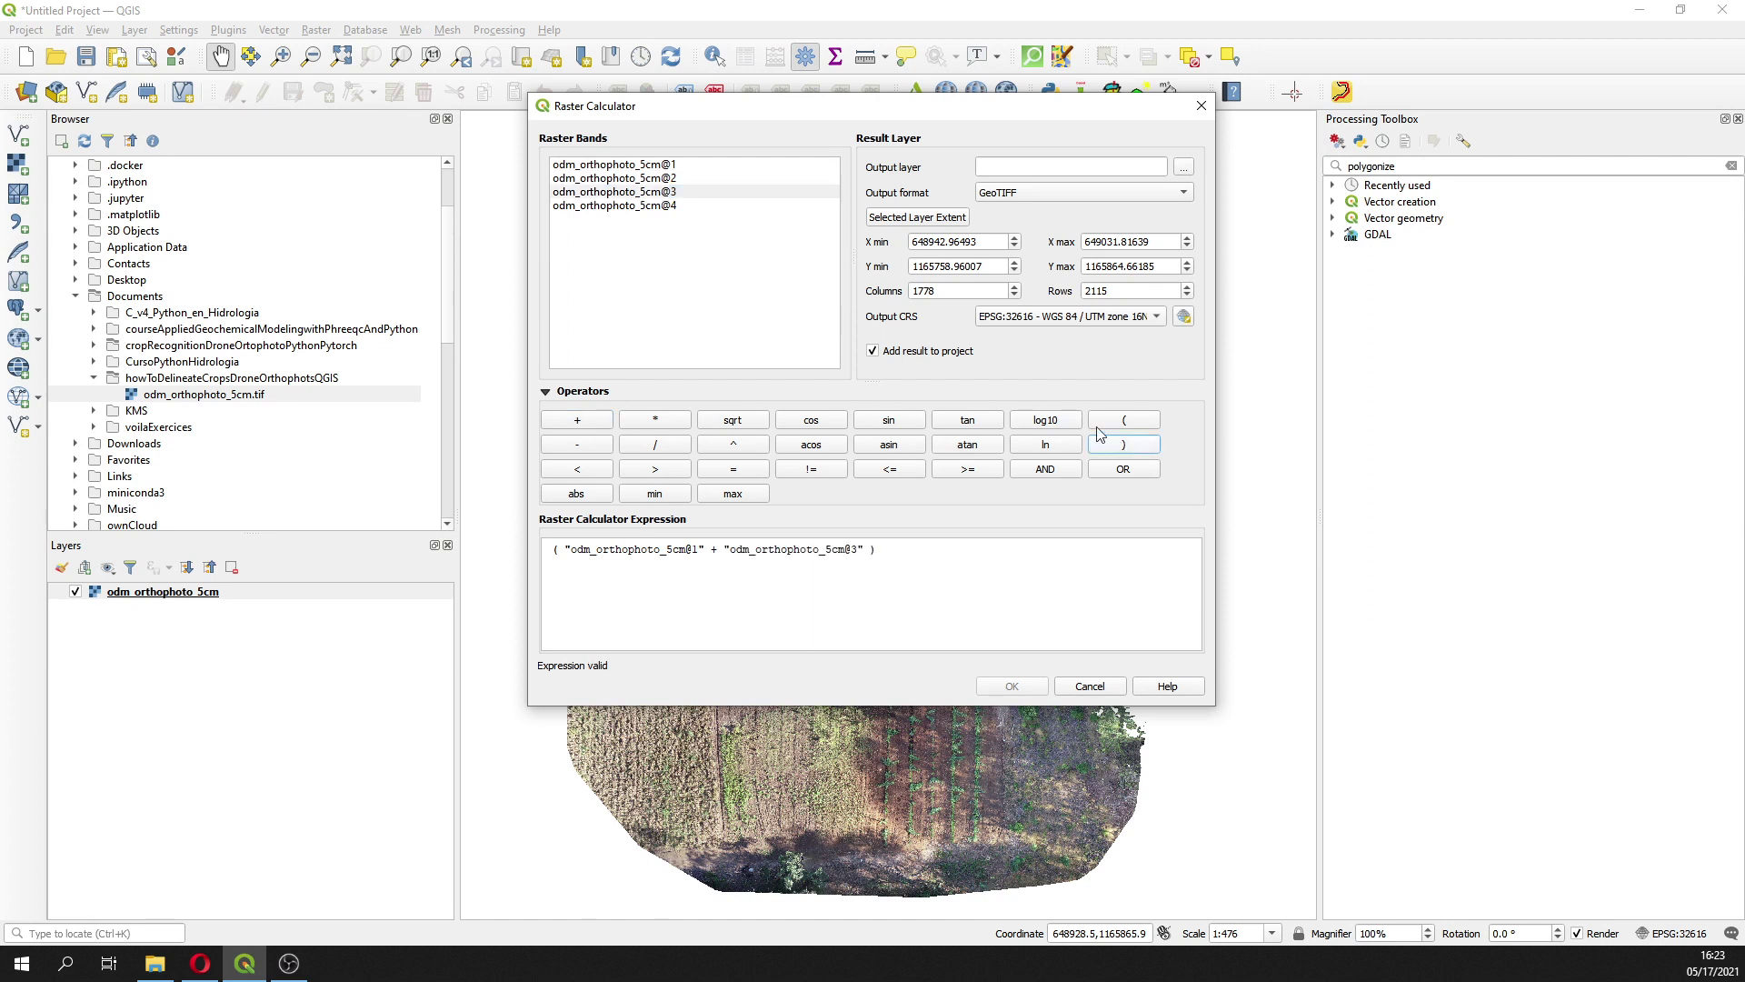
{"action": "left_click", "coordinate": [654, 445]}
{"action": "double_click", "coordinate": [653, 178]}
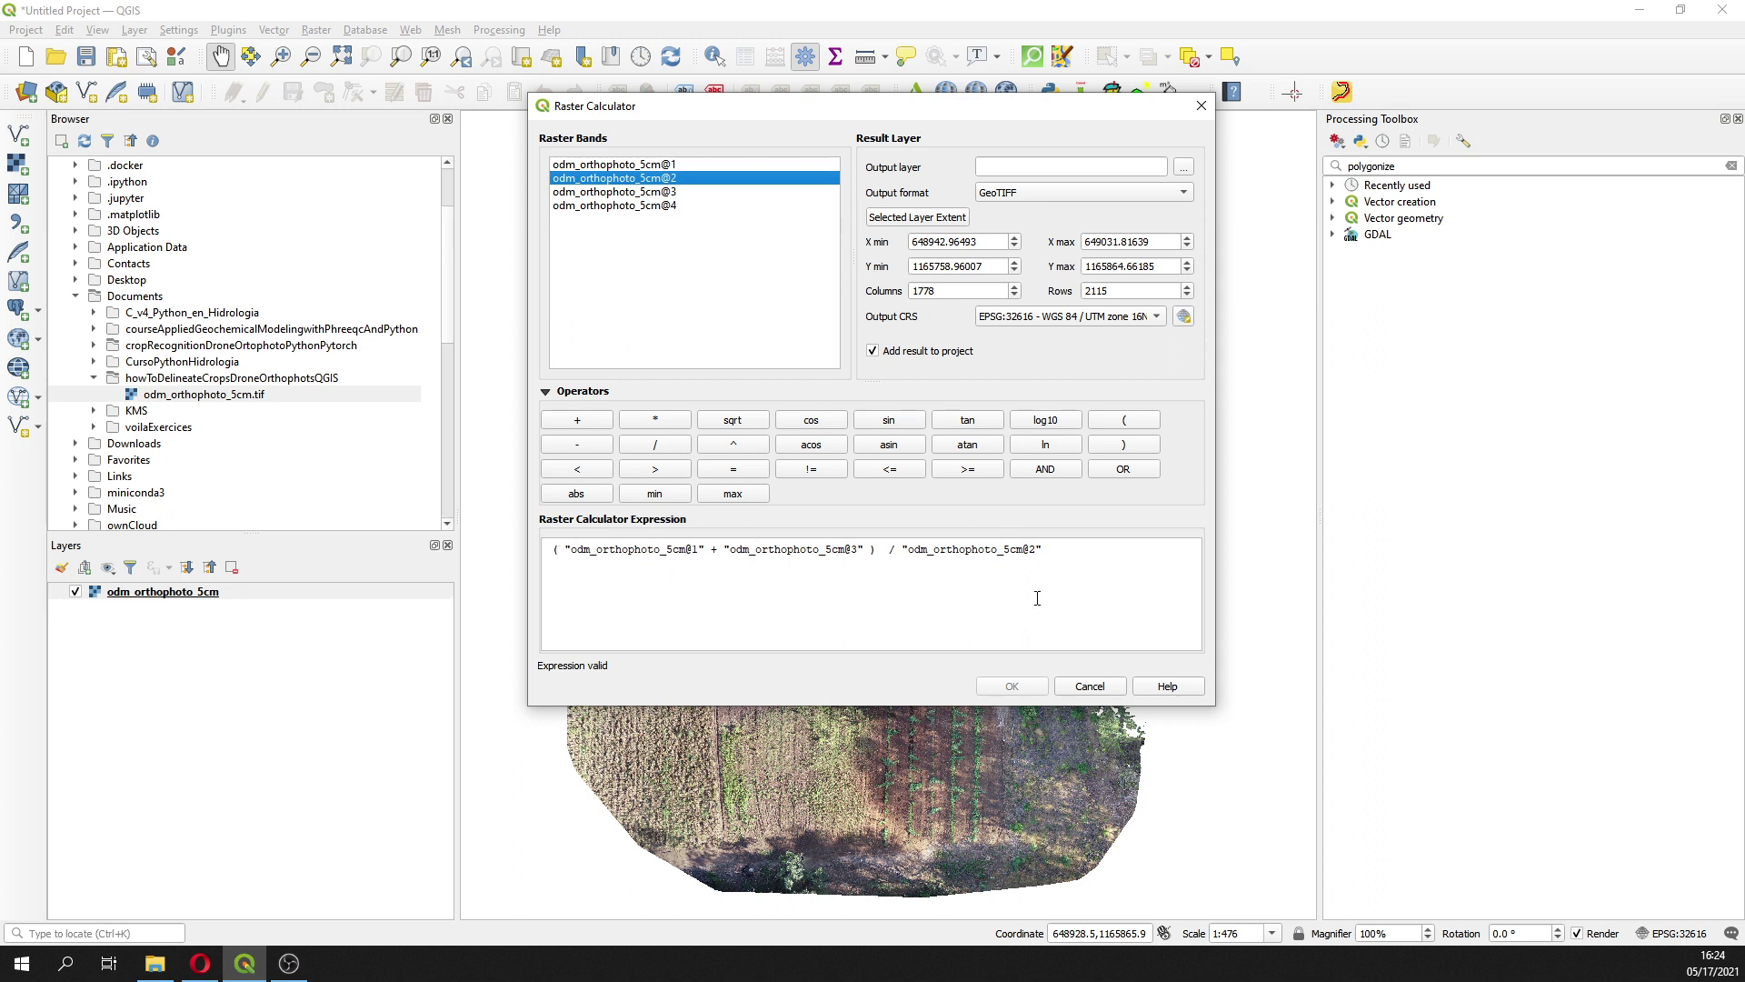
Save the calculator output as hatariIndex and compute the raster
{"action": "left_click", "coordinate": [1184, 167]}
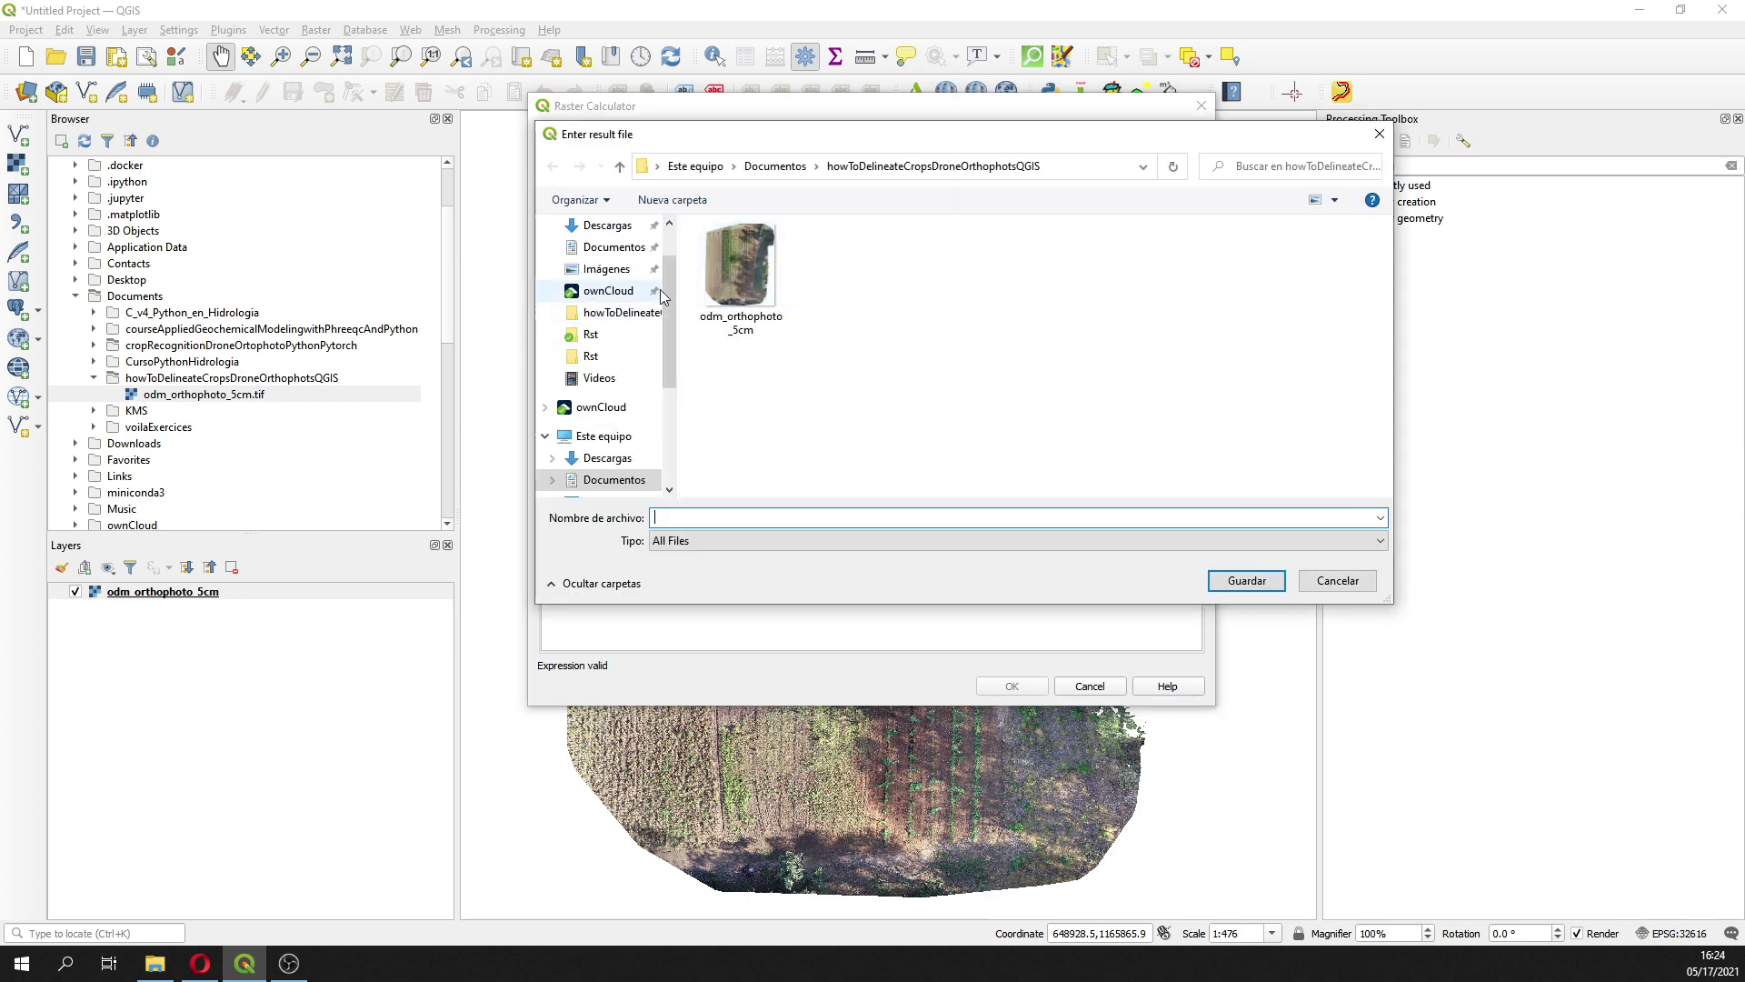
{"action": "type", "text": "hatari"}
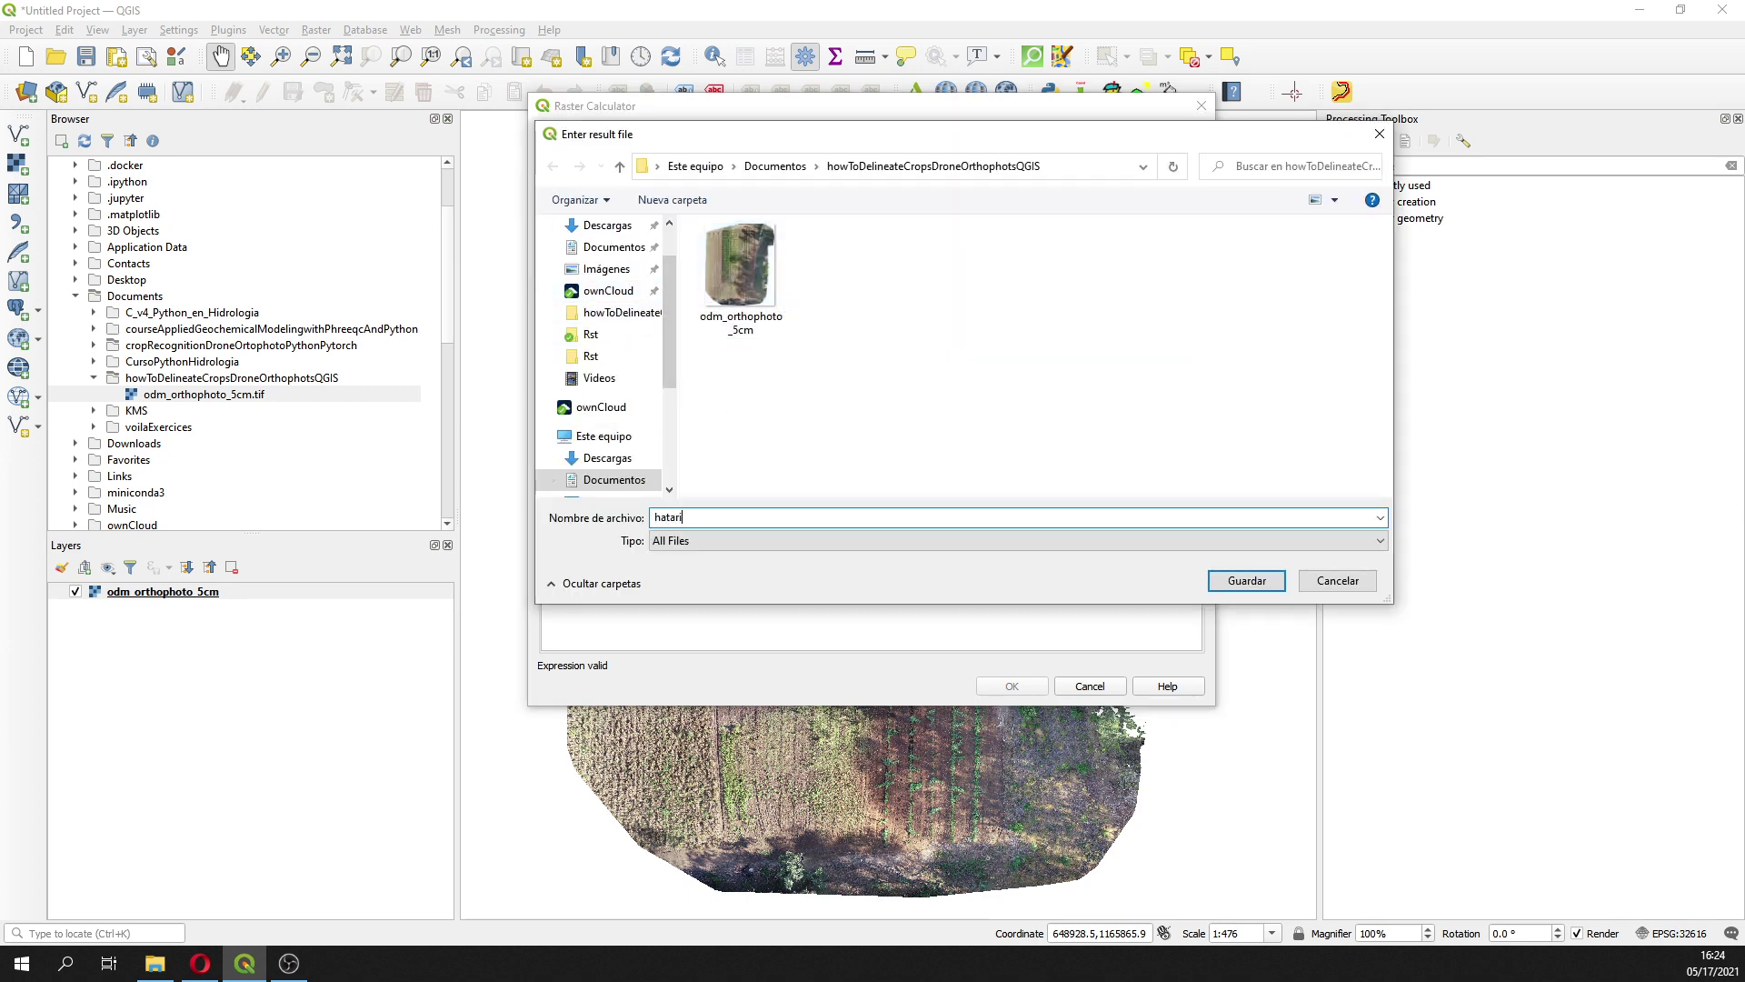
{"action": "type", "text": "Index"}
{"action": "left_click", "coordinate": [1271, 587]}
{"action": "left_click", "coordinate": [1029, 685]}
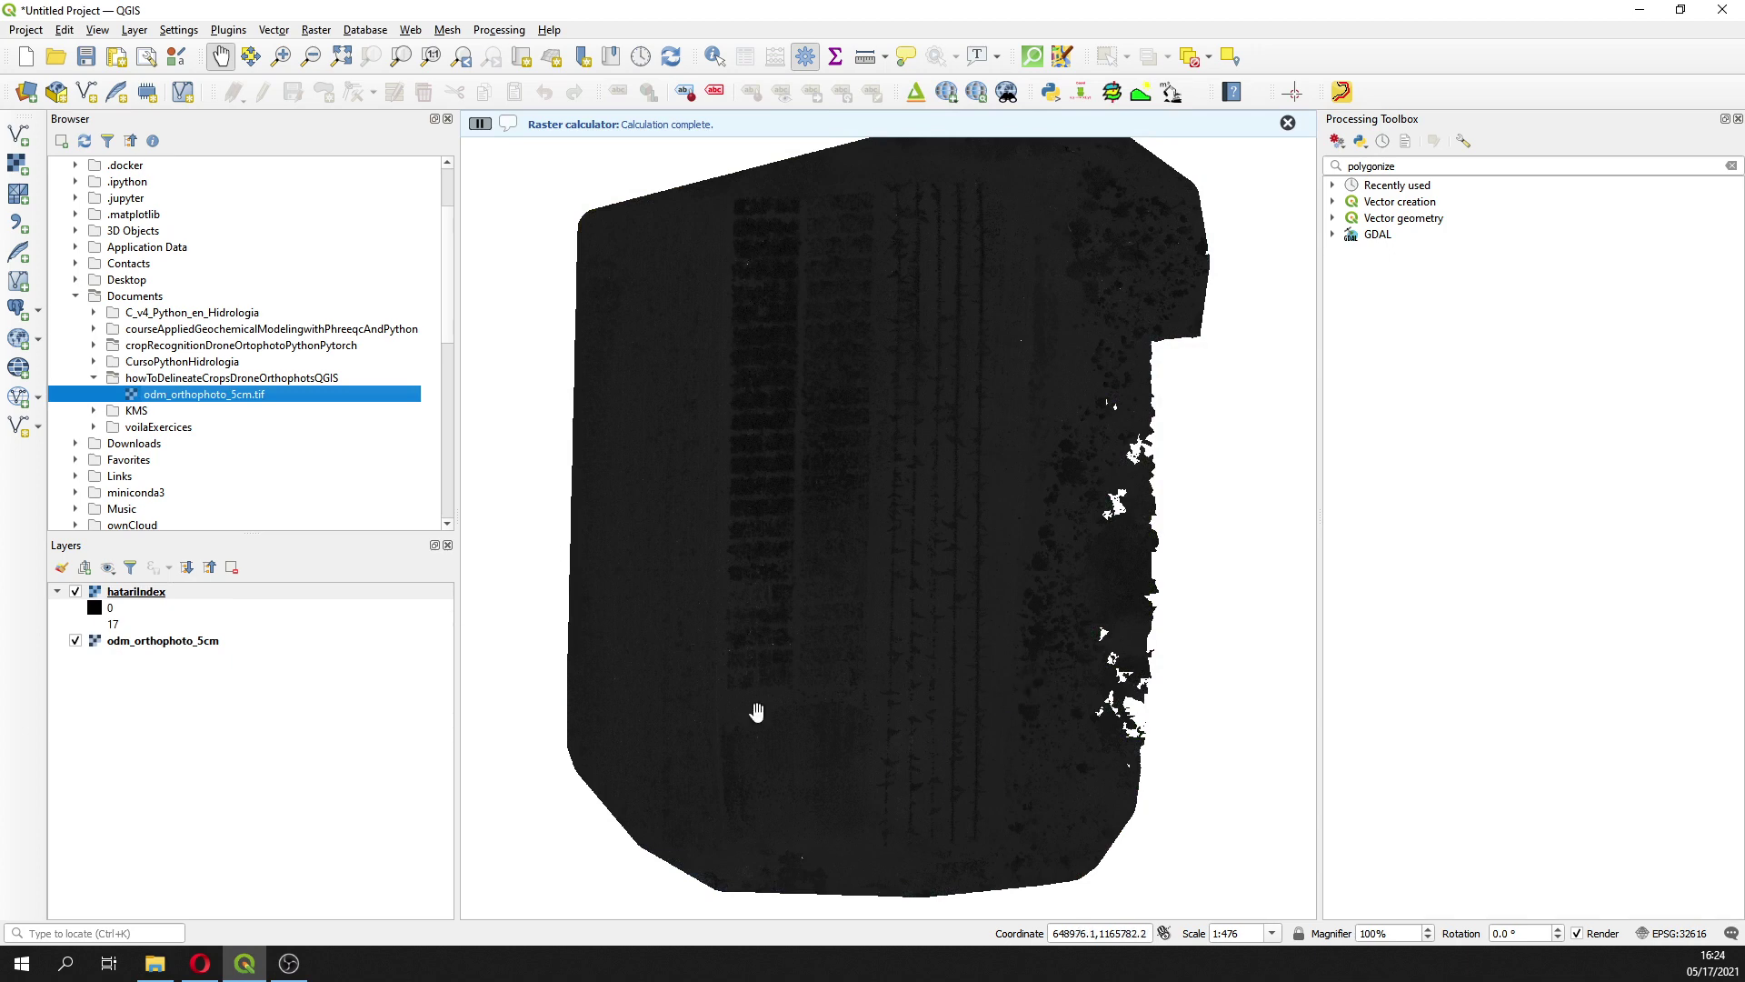
Hide odm_orthophoto_5cm so only the grey hatariIndex raster shows
{"action": "left_click", "coordinate": [76, 641]}
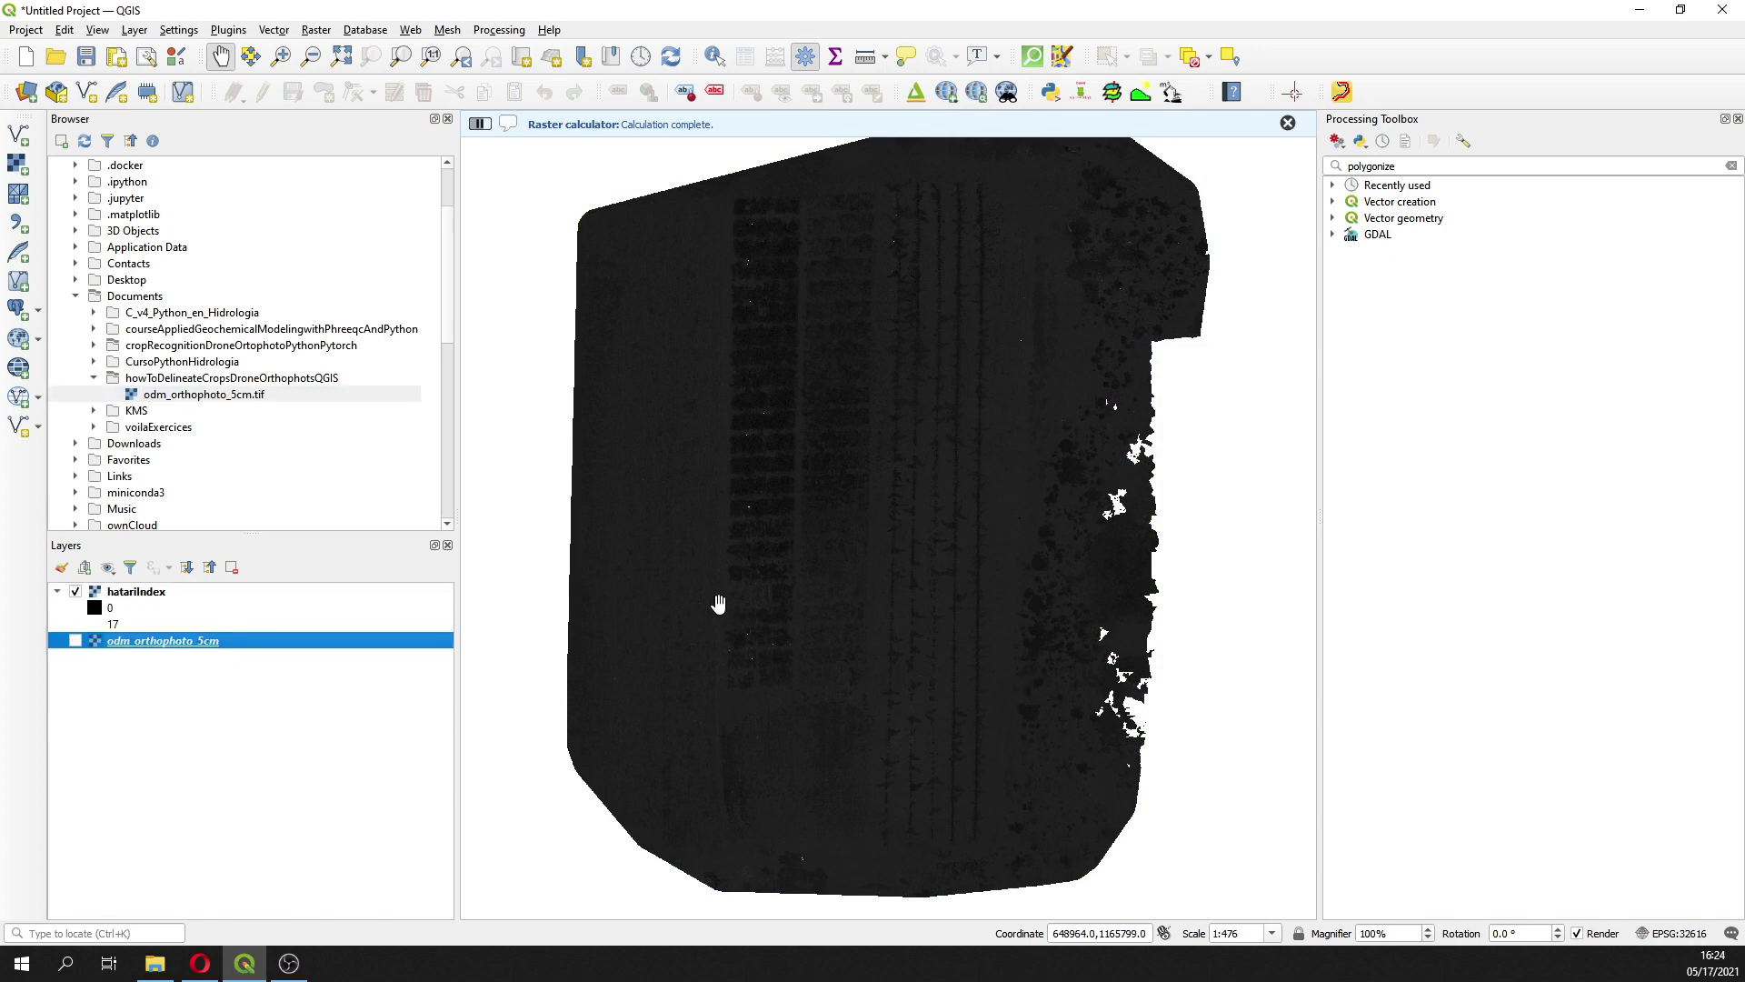
{"action": "scroll", "coordinate": [738, 429], "scroll_direction": "up", "scroll_amount": 1}
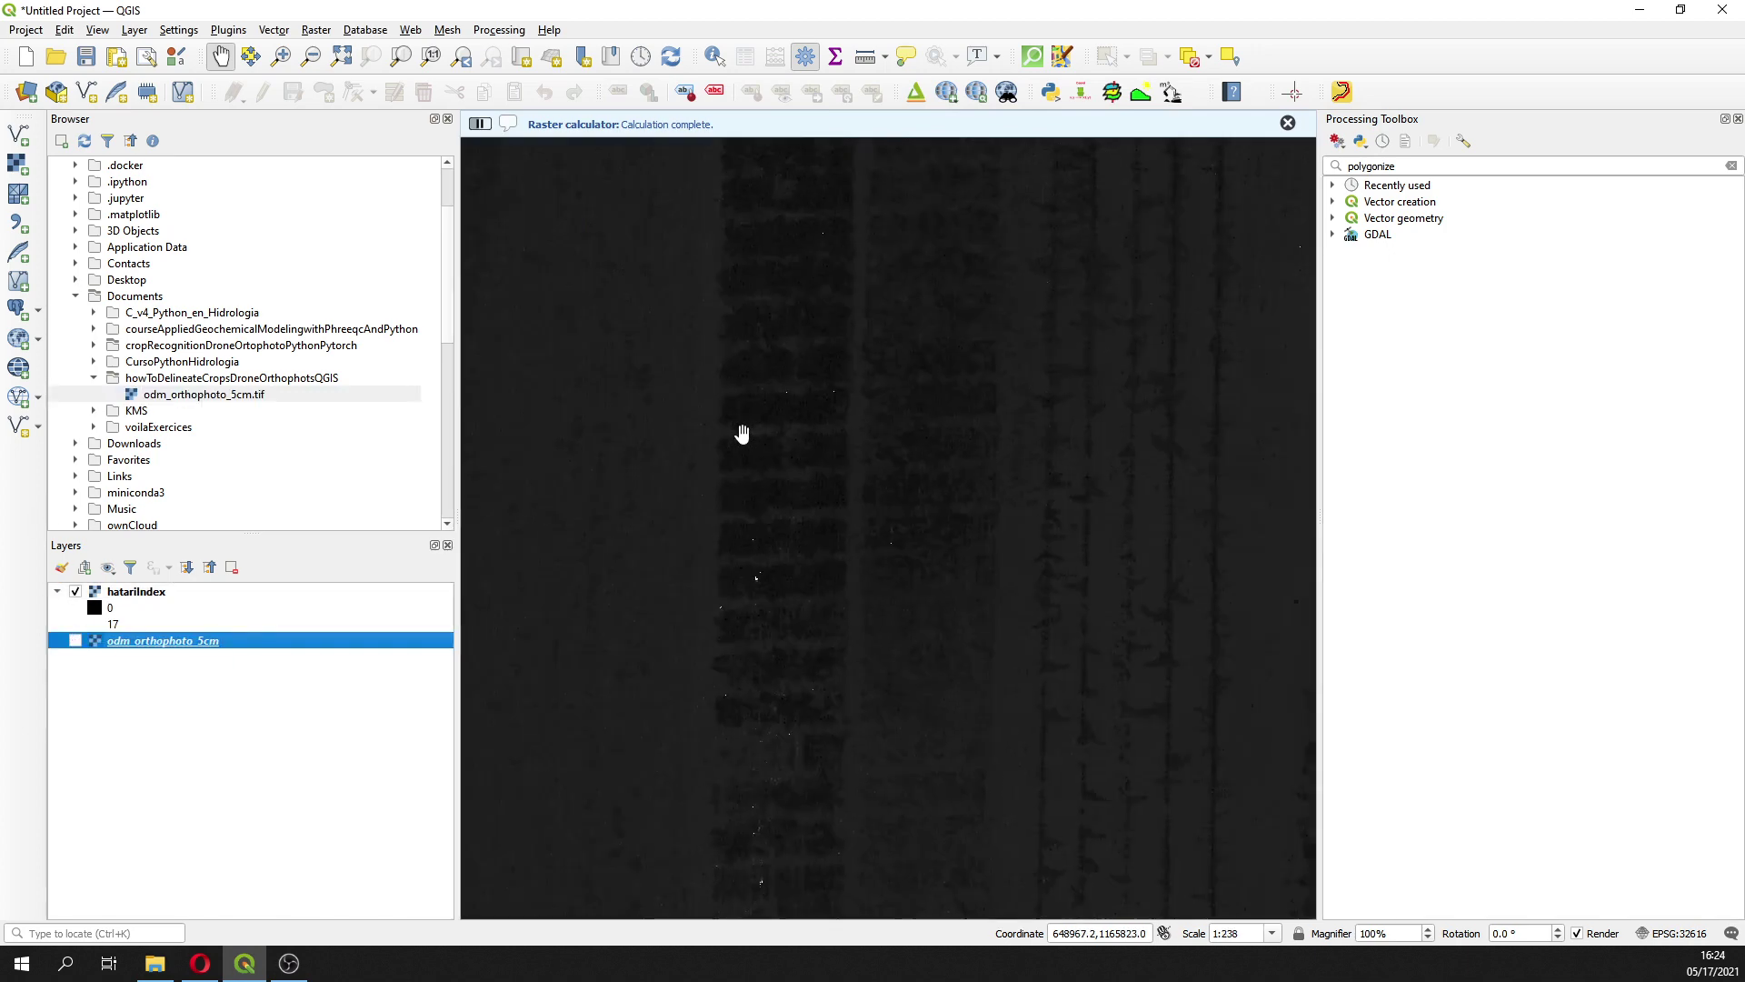
{"action": "right_click", "coordinate": [163, 592]}
Switch hatariIndex symbology to Singleband pseudocolor and classify the colour ramp
{"action": "mouse_move", "coordinate": [263, 860]}
{"action": "left_click", "coordinate": [450, 860]}
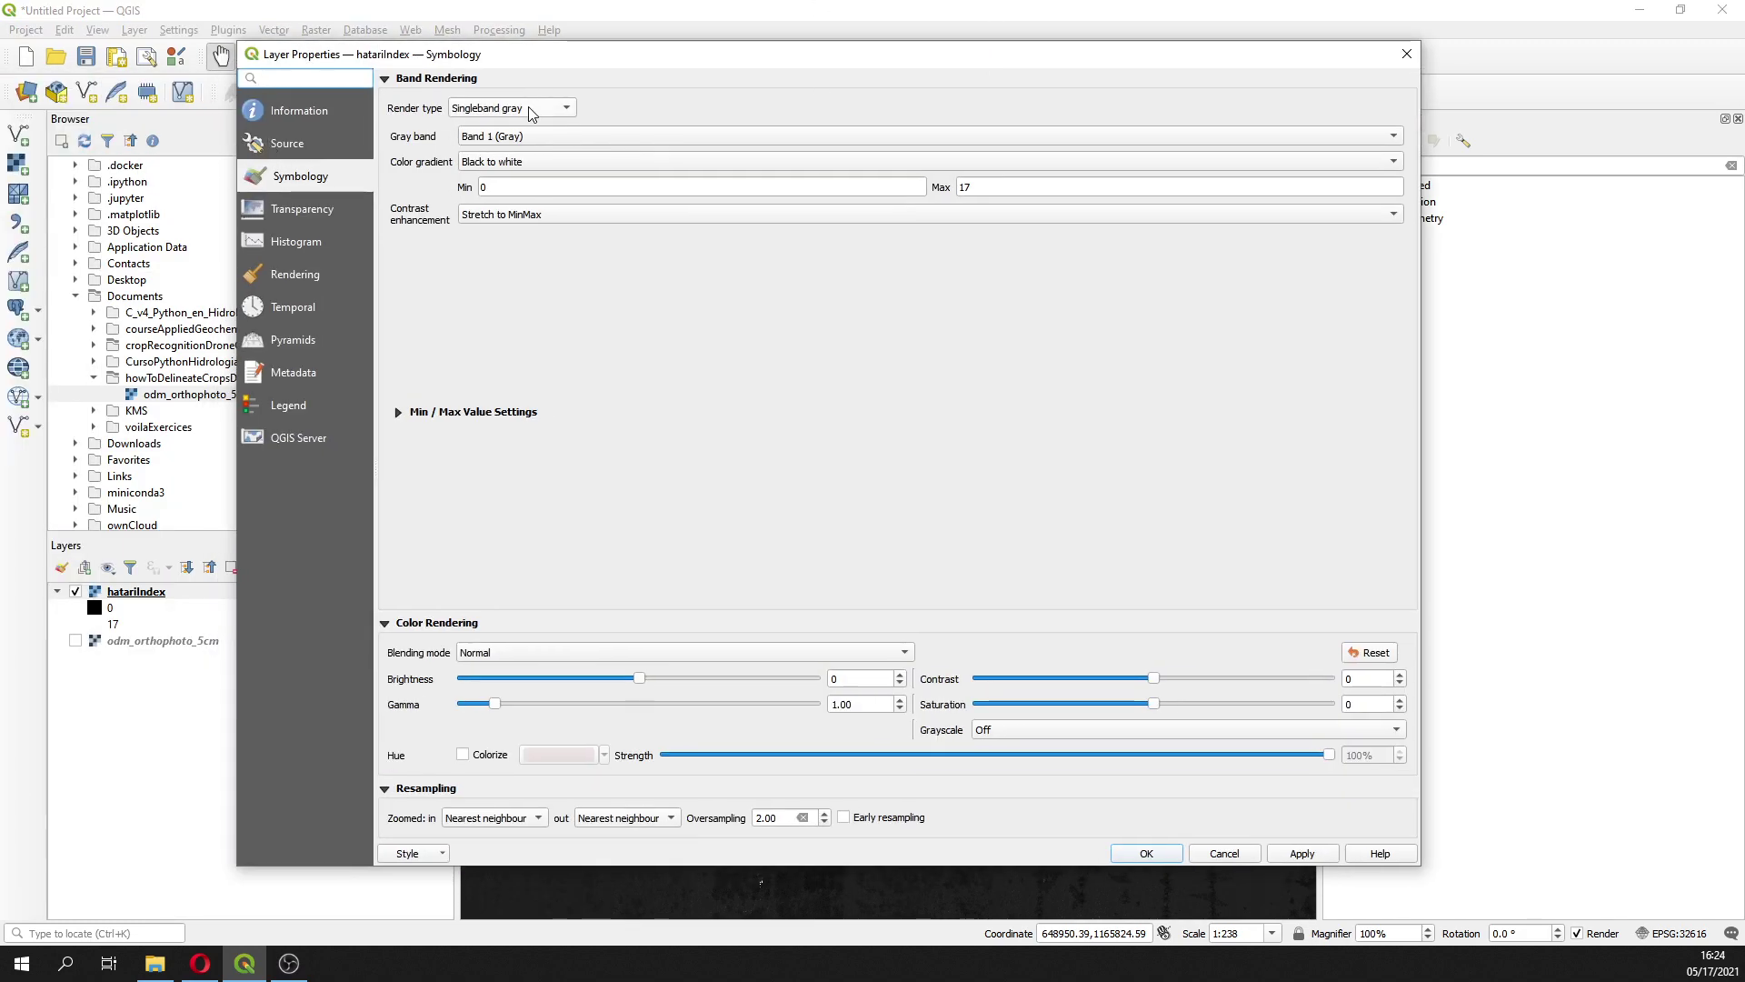
{"action": "left_click", "coordinate": [532, 113]}
{"action": "left_click", "coordinate": [513, 138]}
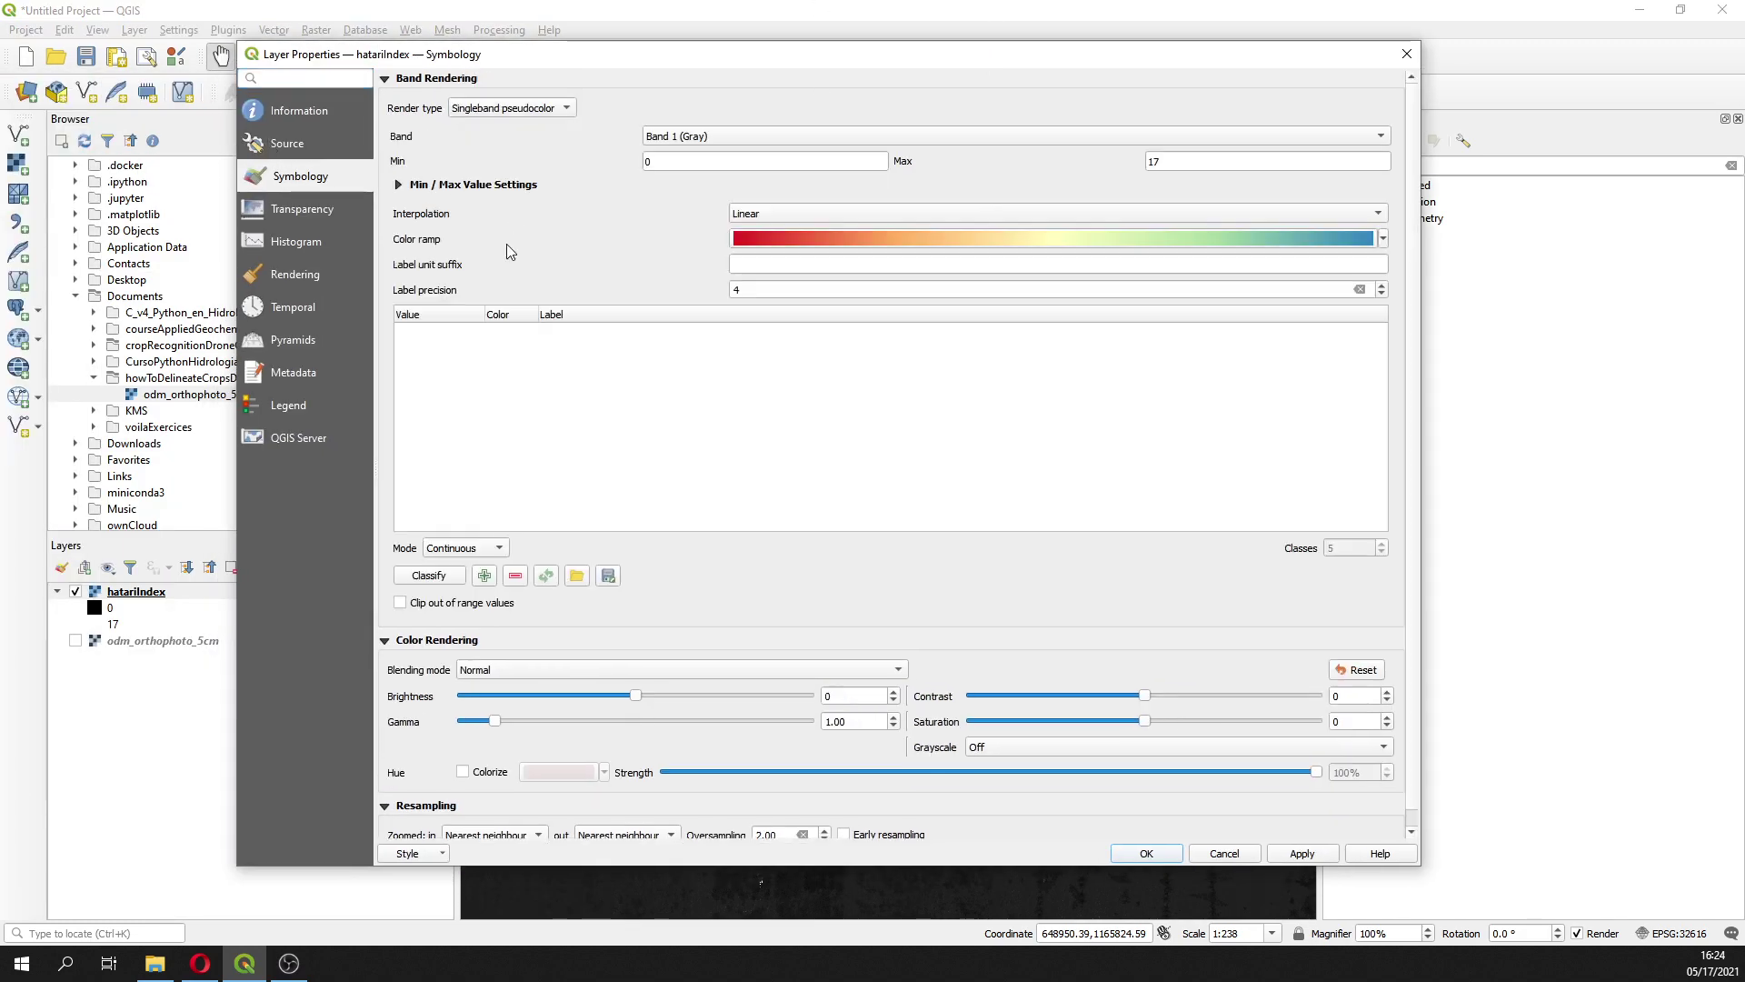
{"action": "left_click", "coordinate": [432, 579]}
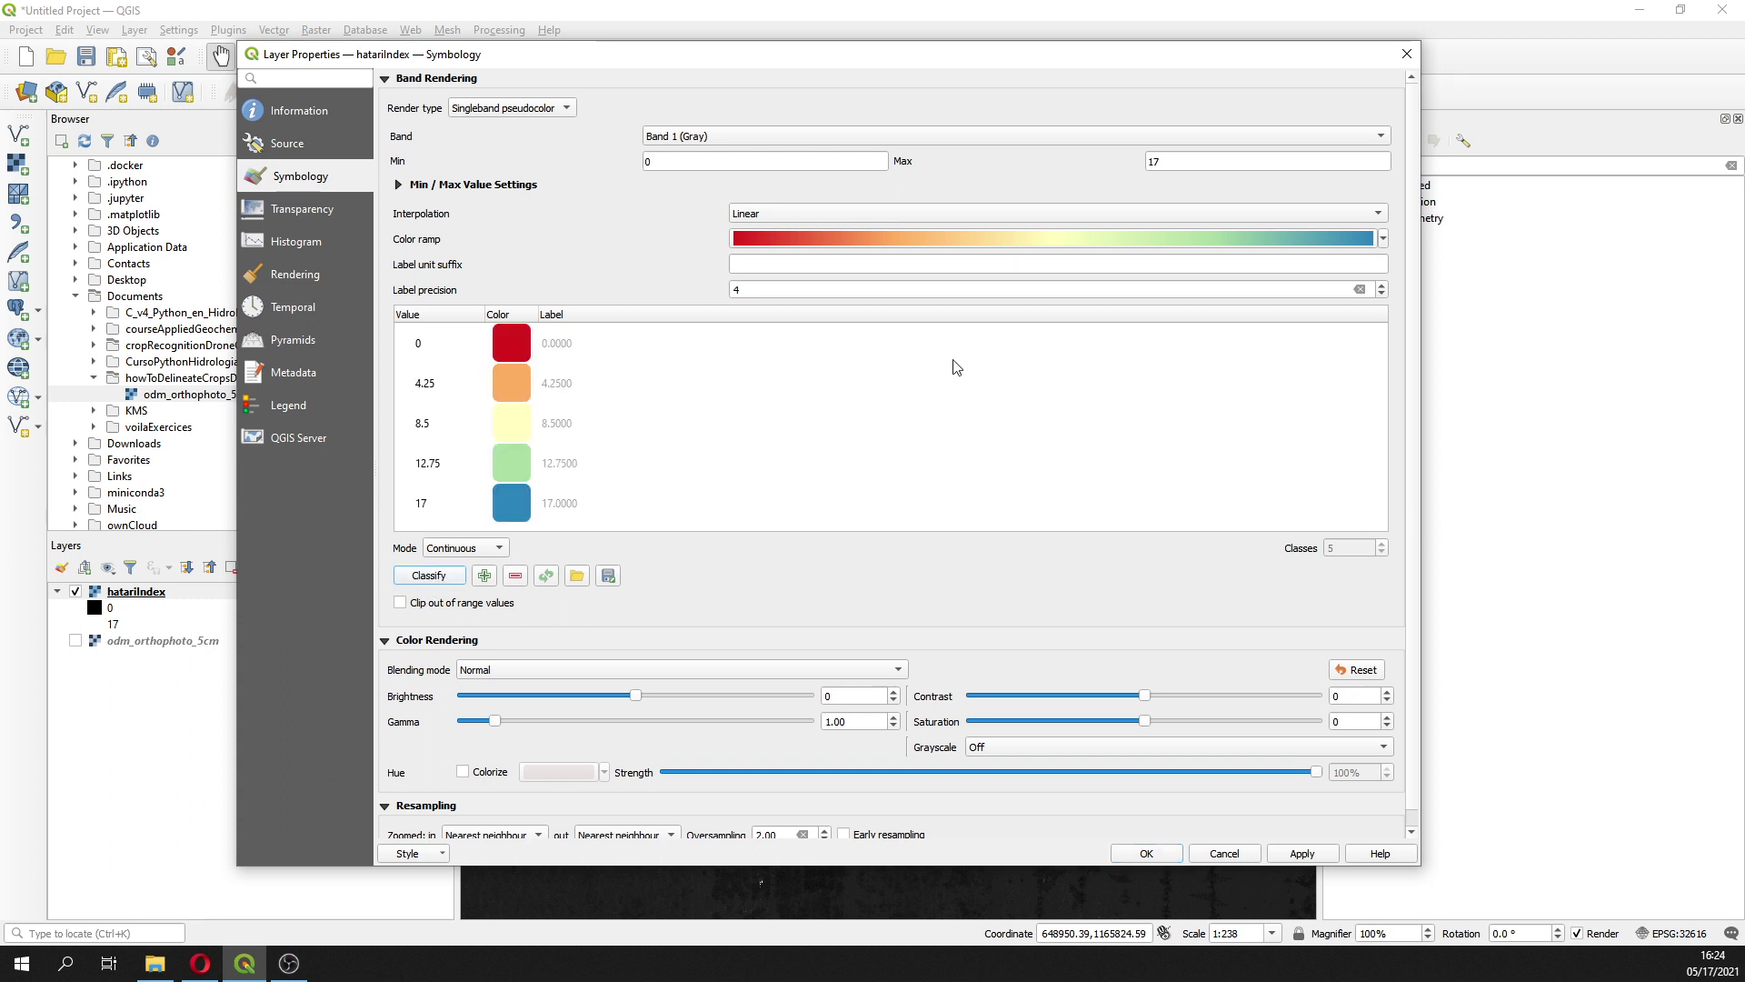
Set maximum 8, Equal Interval mode with 8 classes, reclassify and apply
{"action": "double_click", "coordinate": [1155, 161]}
{"action": "type", "text": "2"}
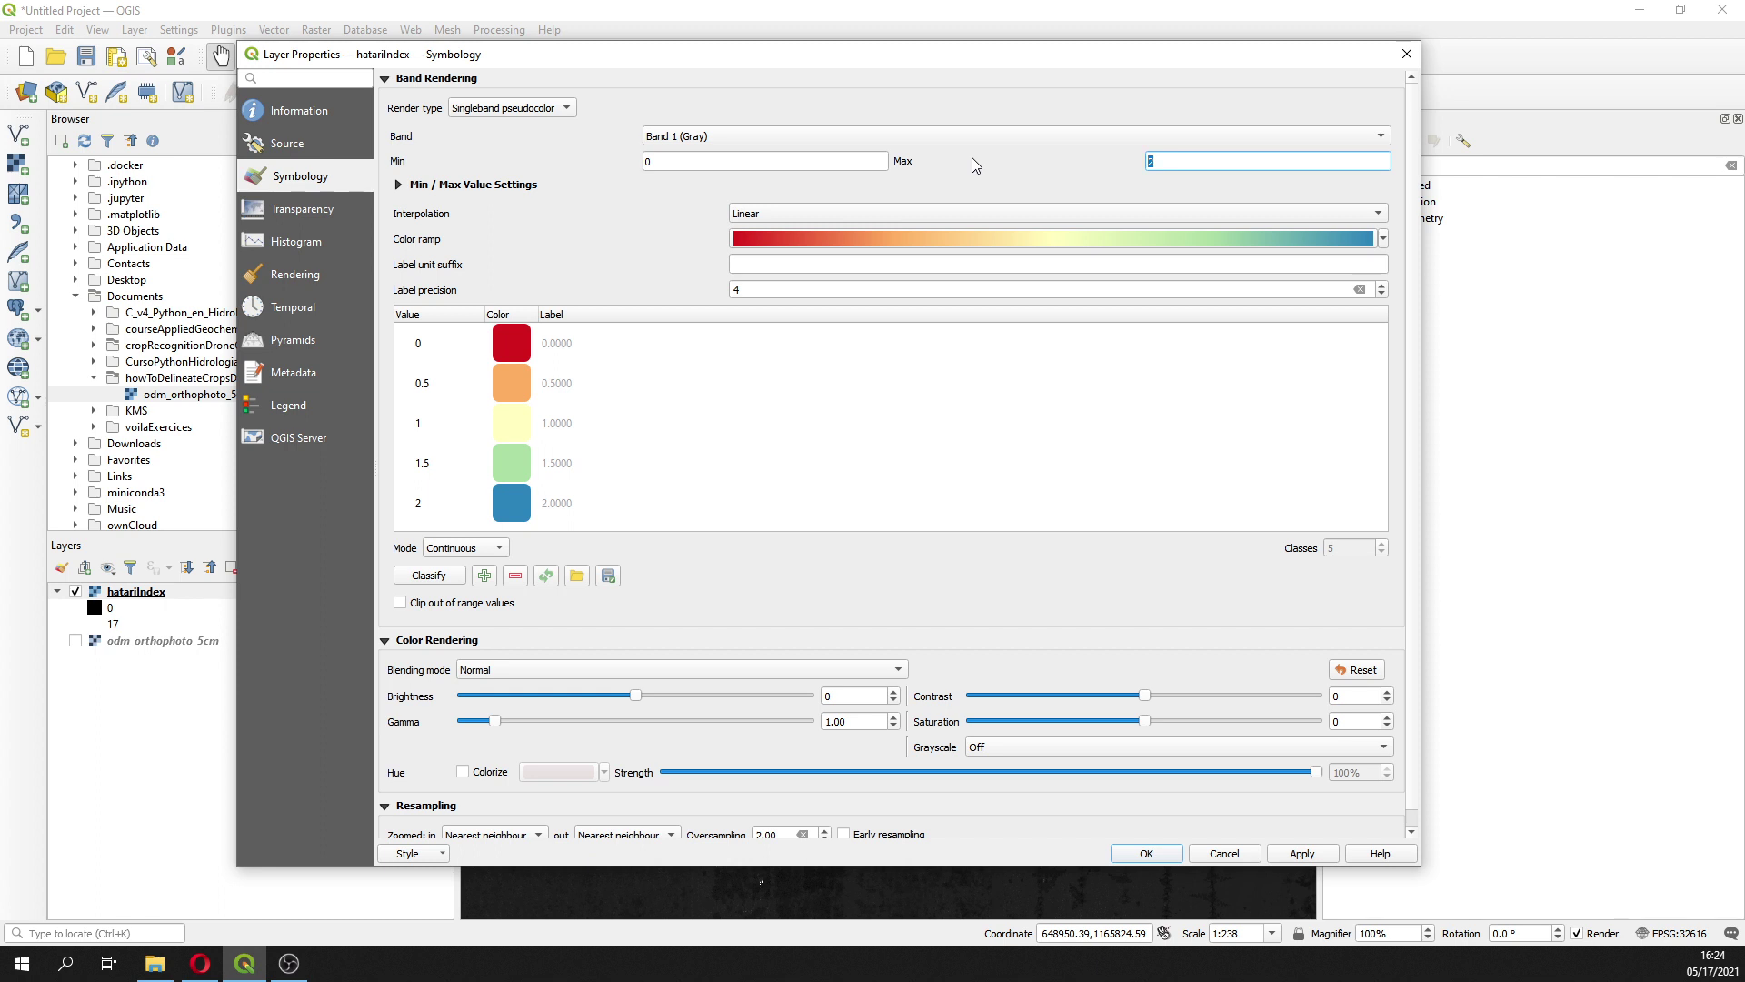
{"action": "key", "text": "BackSpace"}
{"action": "type", "text": "8"}
{"action": "left_click", "coordinate": [457, 576]}
{"action": "left_click", "coordinate": [466, 548]}
{"action": "left_click", "coordinate": [465, 567]}
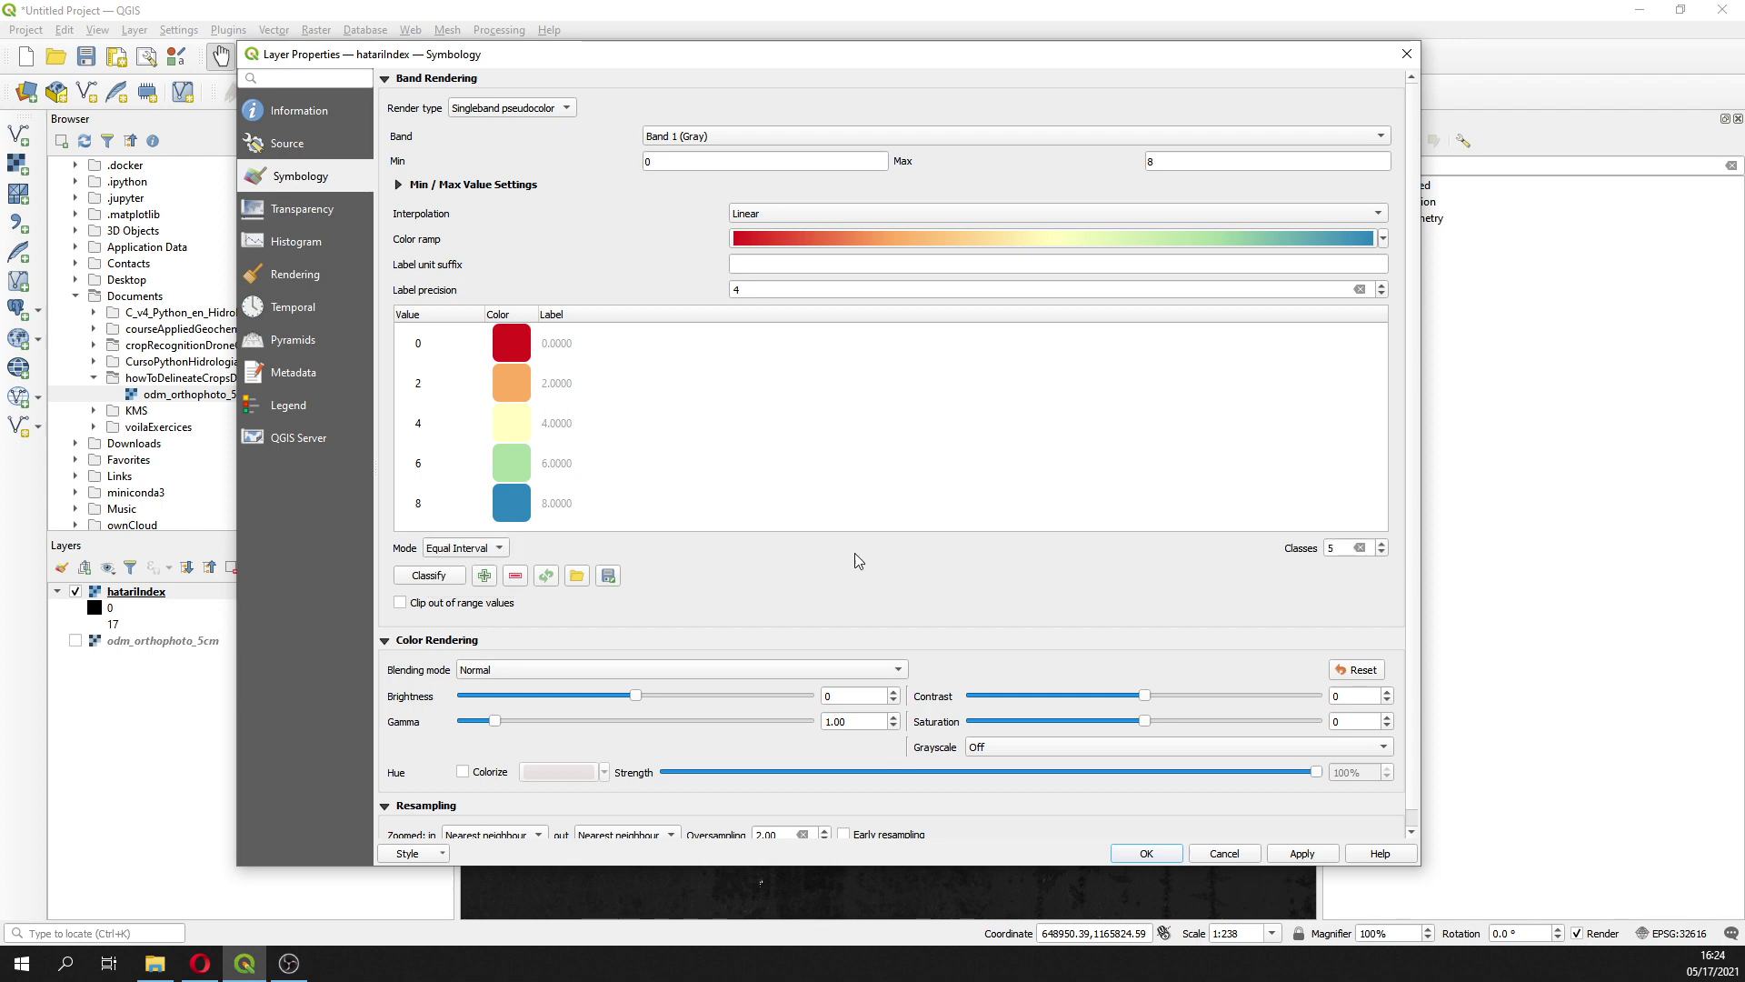
{"action": "left_click", "coordinate": [1381, 542]}
{"action": "left_click", "coordinate": [1382, 542]}
{"action": "left_click", "coordinate": [1382, 543]}
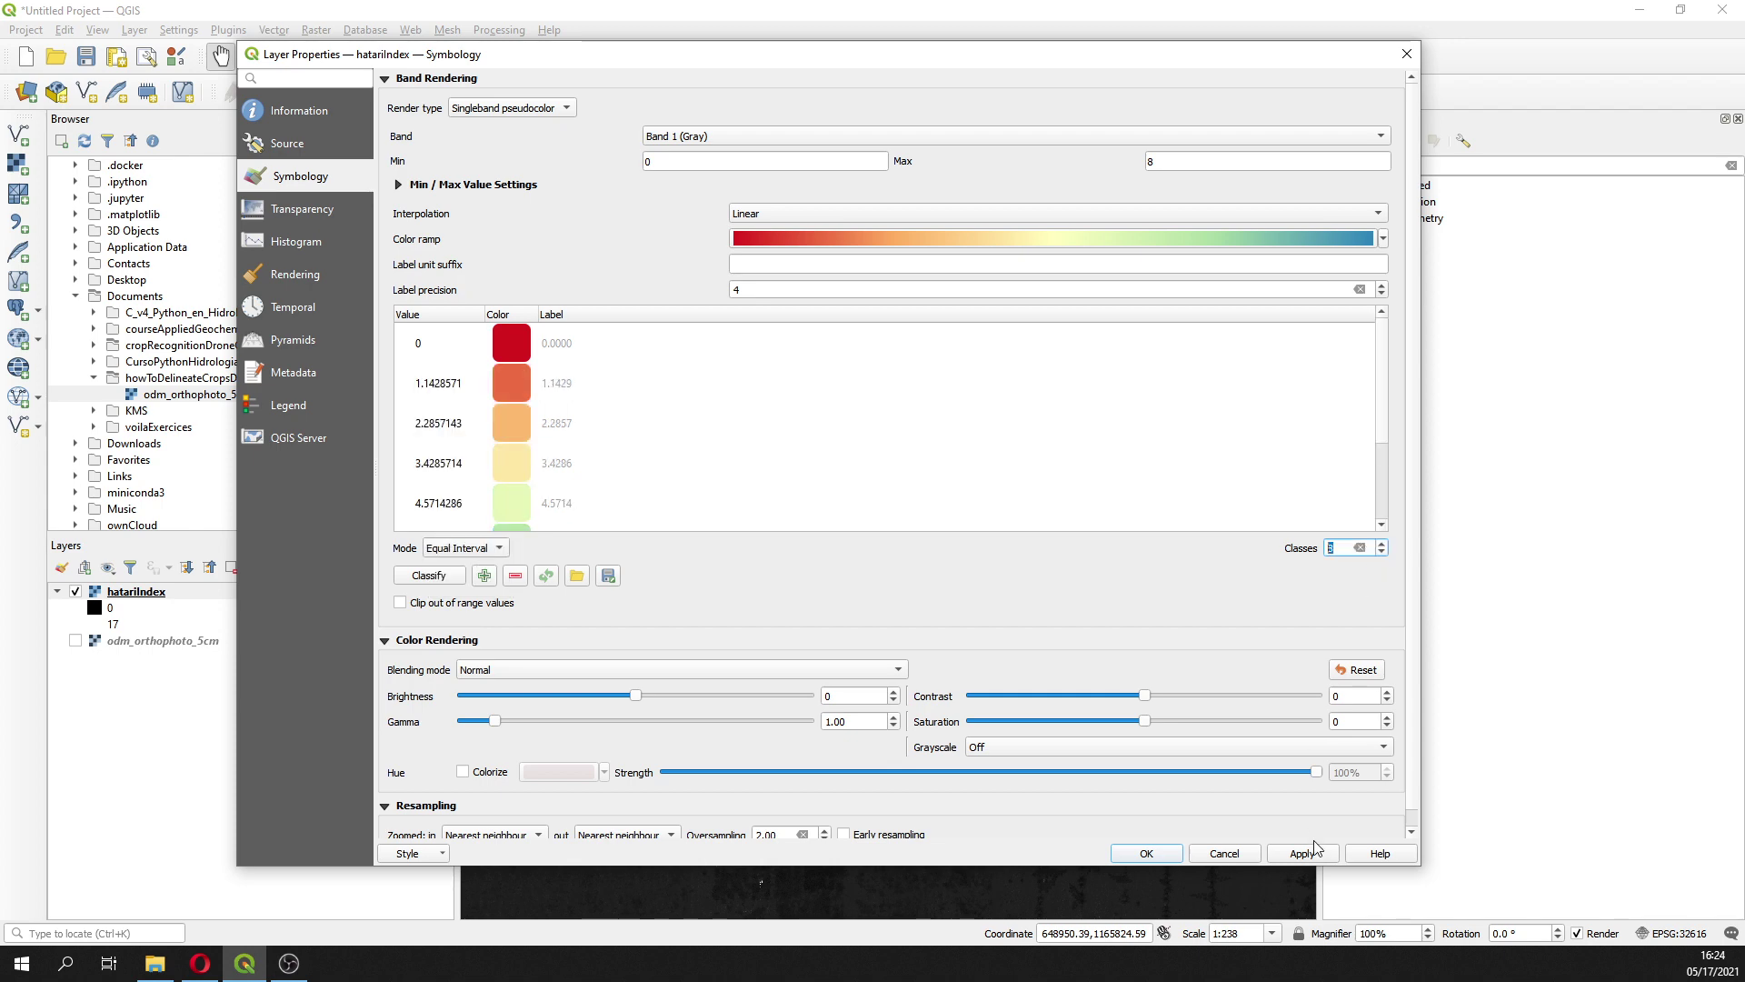
{"action": "left_click", "coordinate": [1146, 853]}
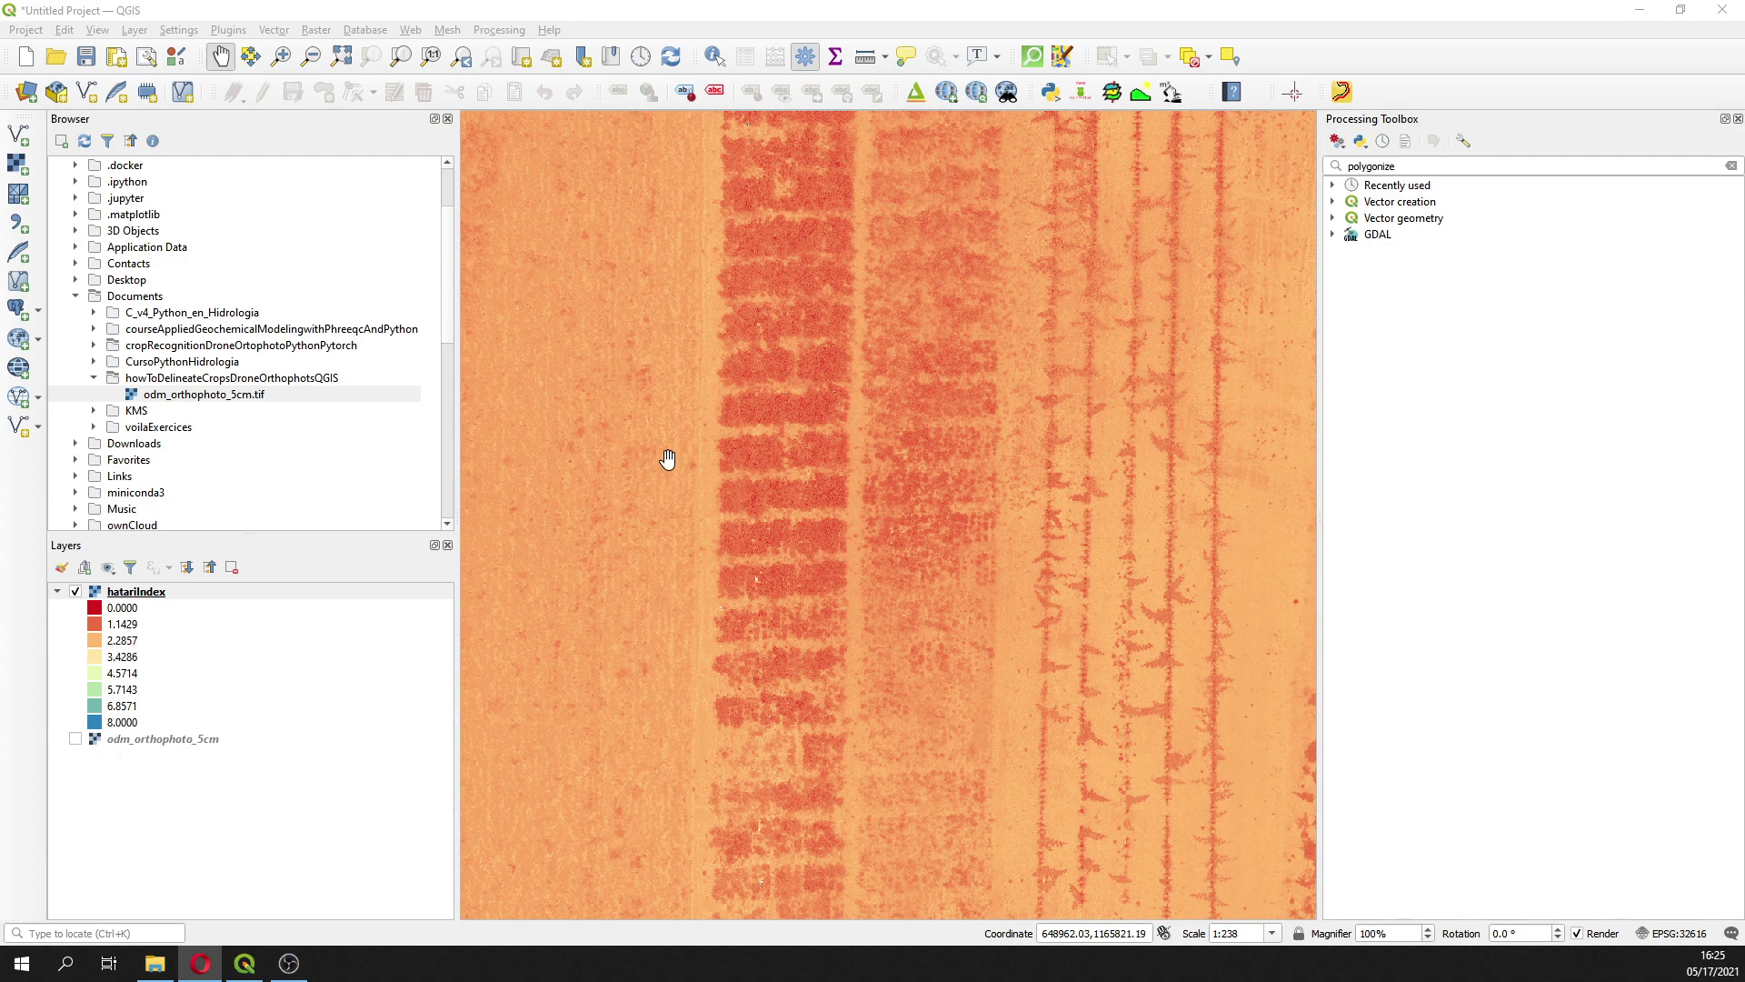
Find 'reclass' in the Processing Toolbox and open SAGA Reclassify values (table)
{"action": "left_click", "coordinate": [148, 607]}
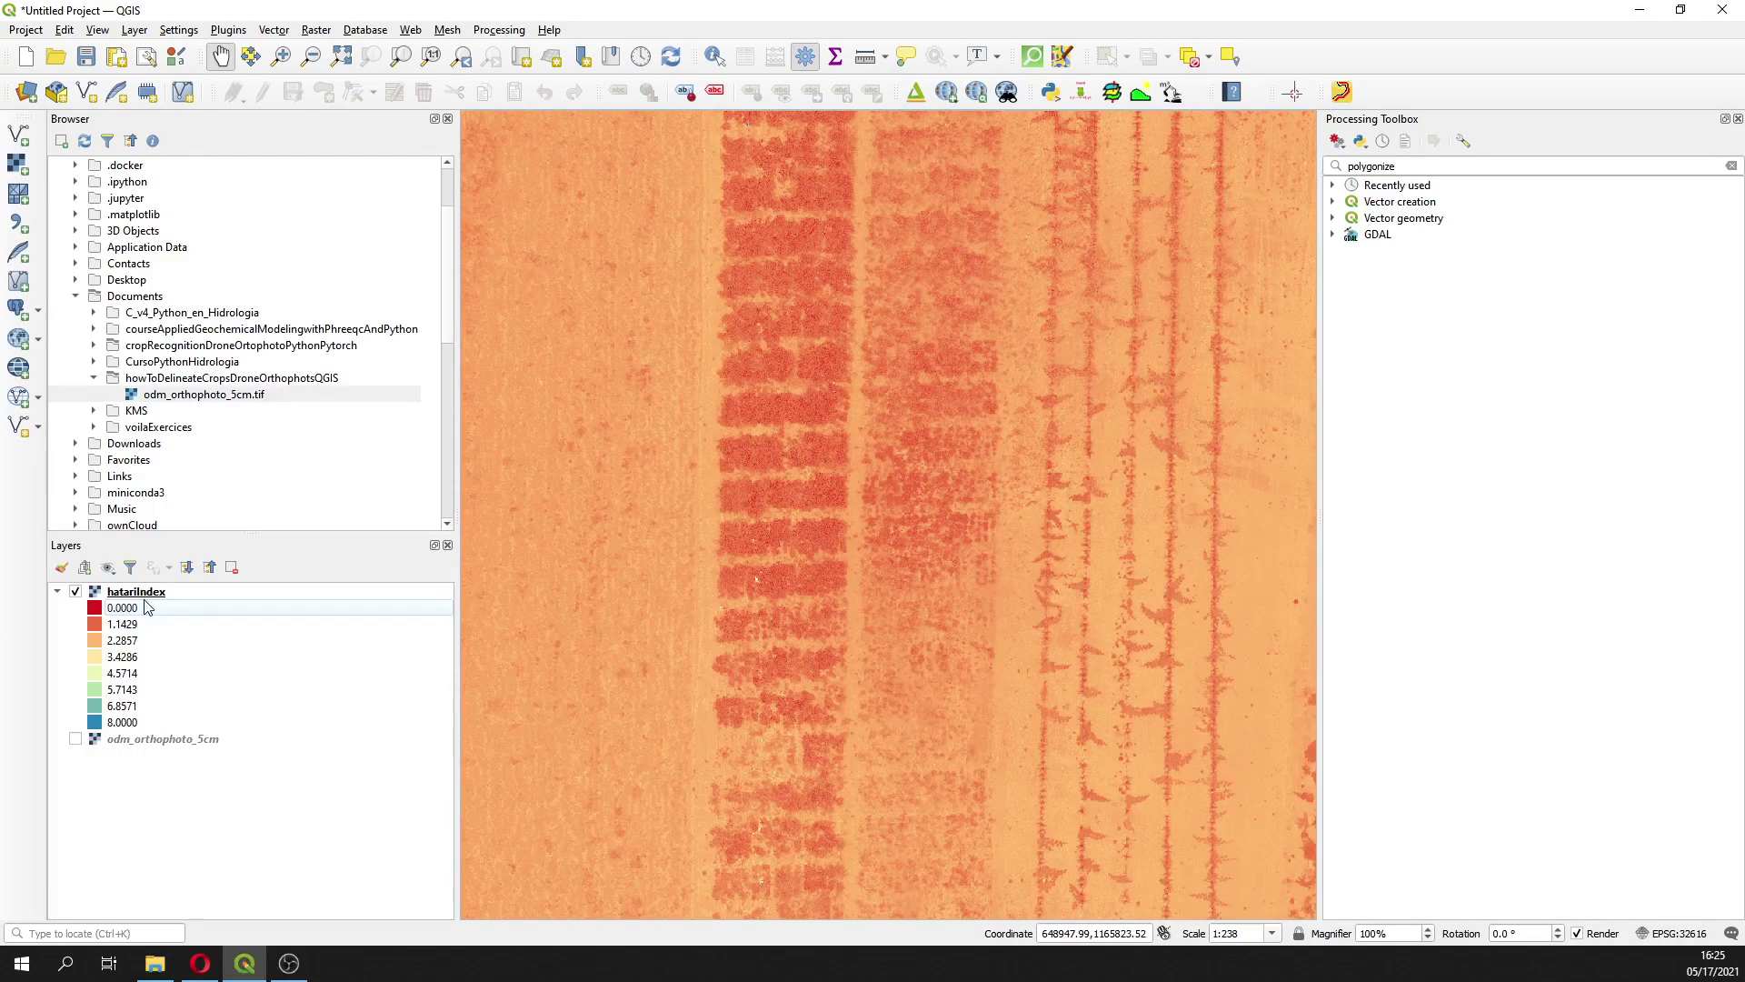
{"action": "left_click", "coordinate": [1455, 167]}
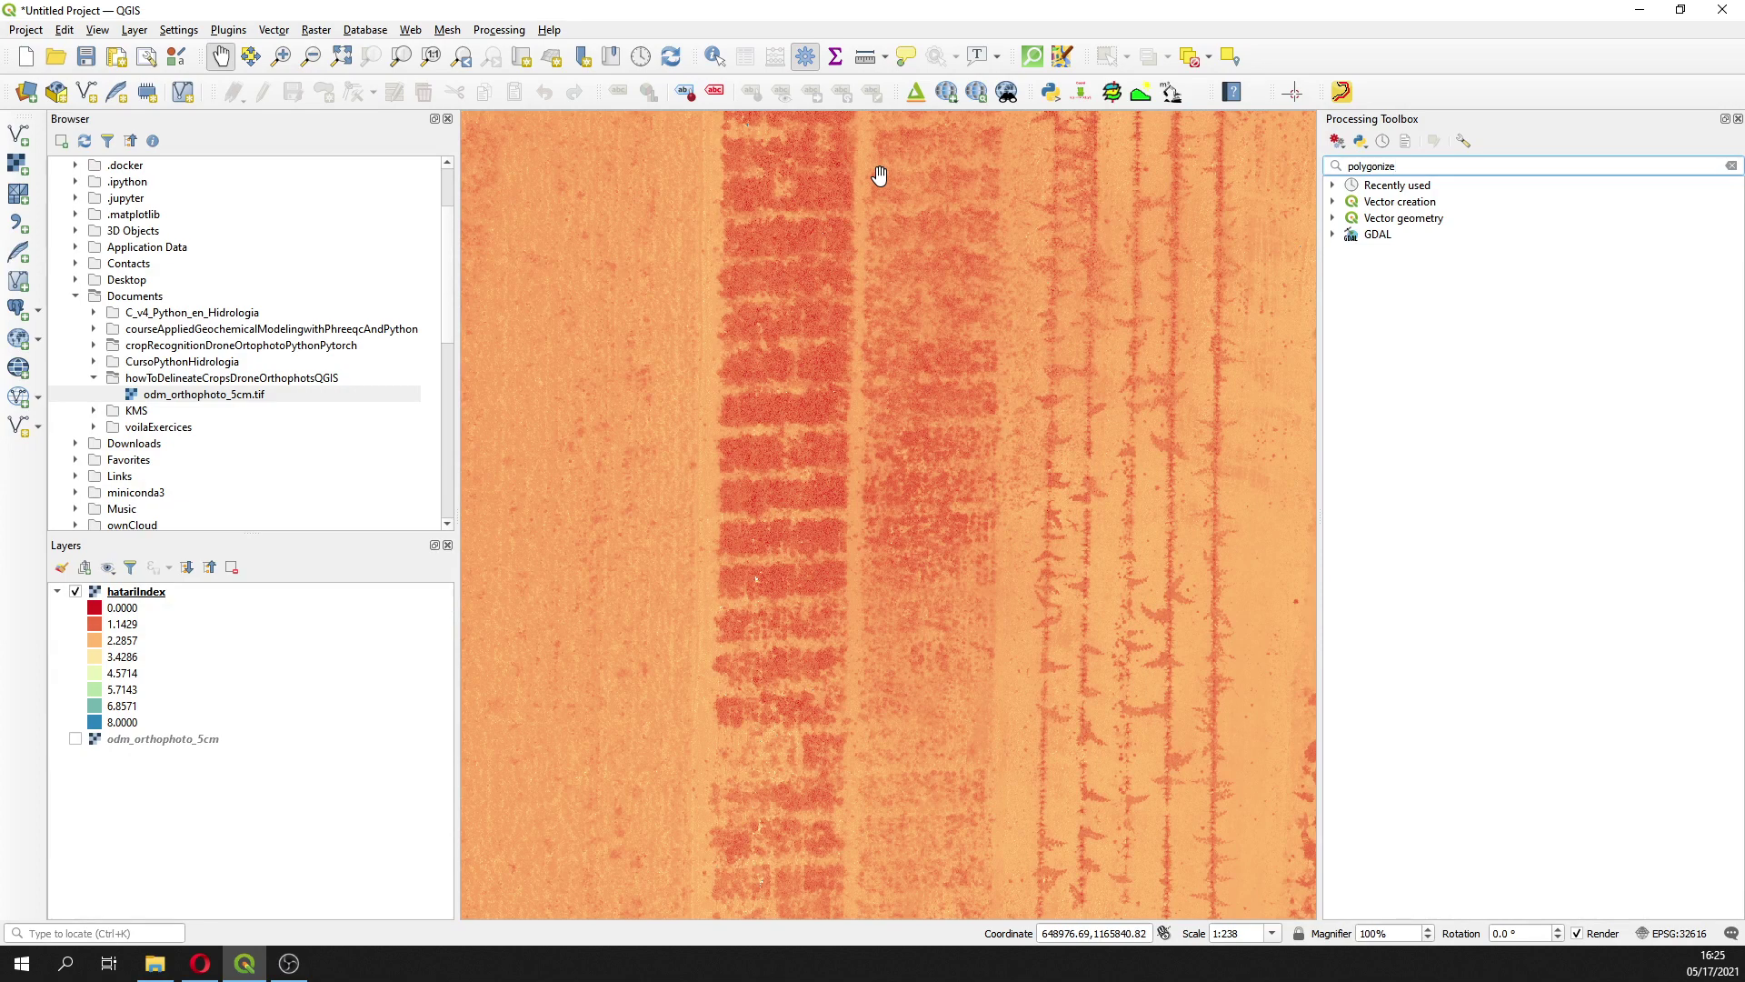
{"action": "key", "text": "BackSpace"}
{"action": "key", "text": "BackSpace"}
{"action": "key", "text": "BackSpace"}
{"action": "key", "text": "BackSpace"}
{"action": "key", "text": "BackSpace"}
{"action": "key", "text": "BackSpace"}
{"action": "key", "text": "BackSpace"}
{"action": "key", "text": "BackSpace"}
{"action": "key", "text": "BackSpace"}
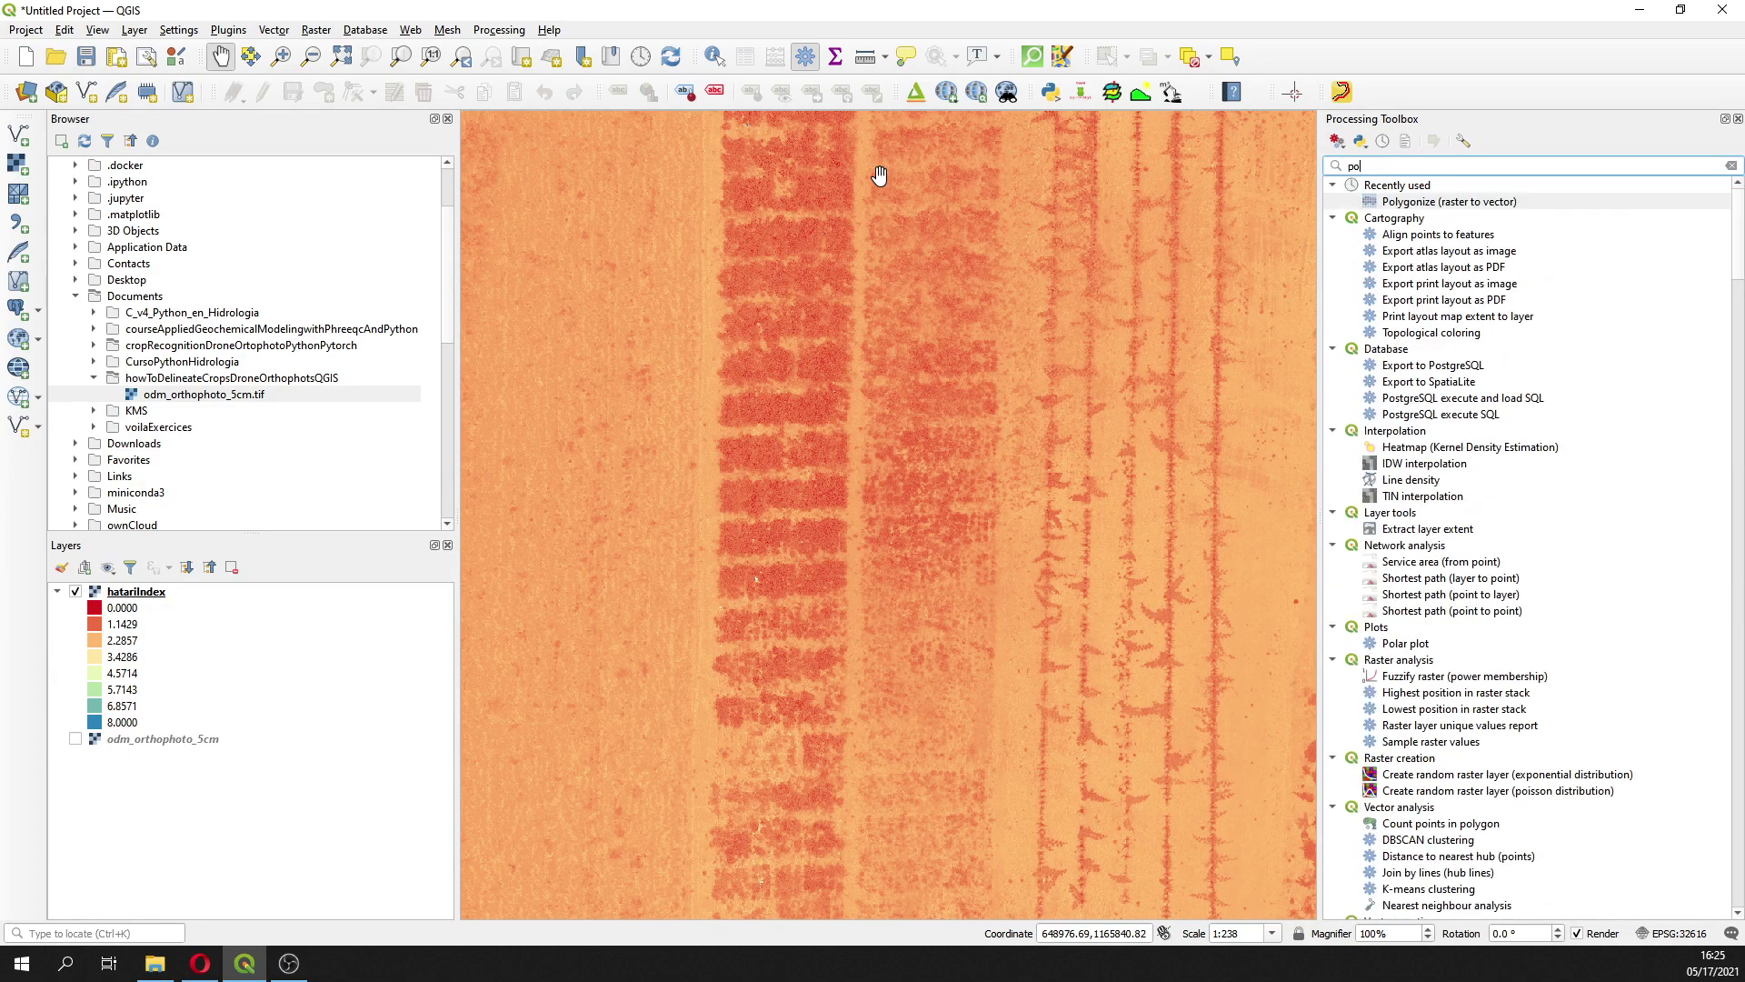
{"action": "type", "text": "reclass"}
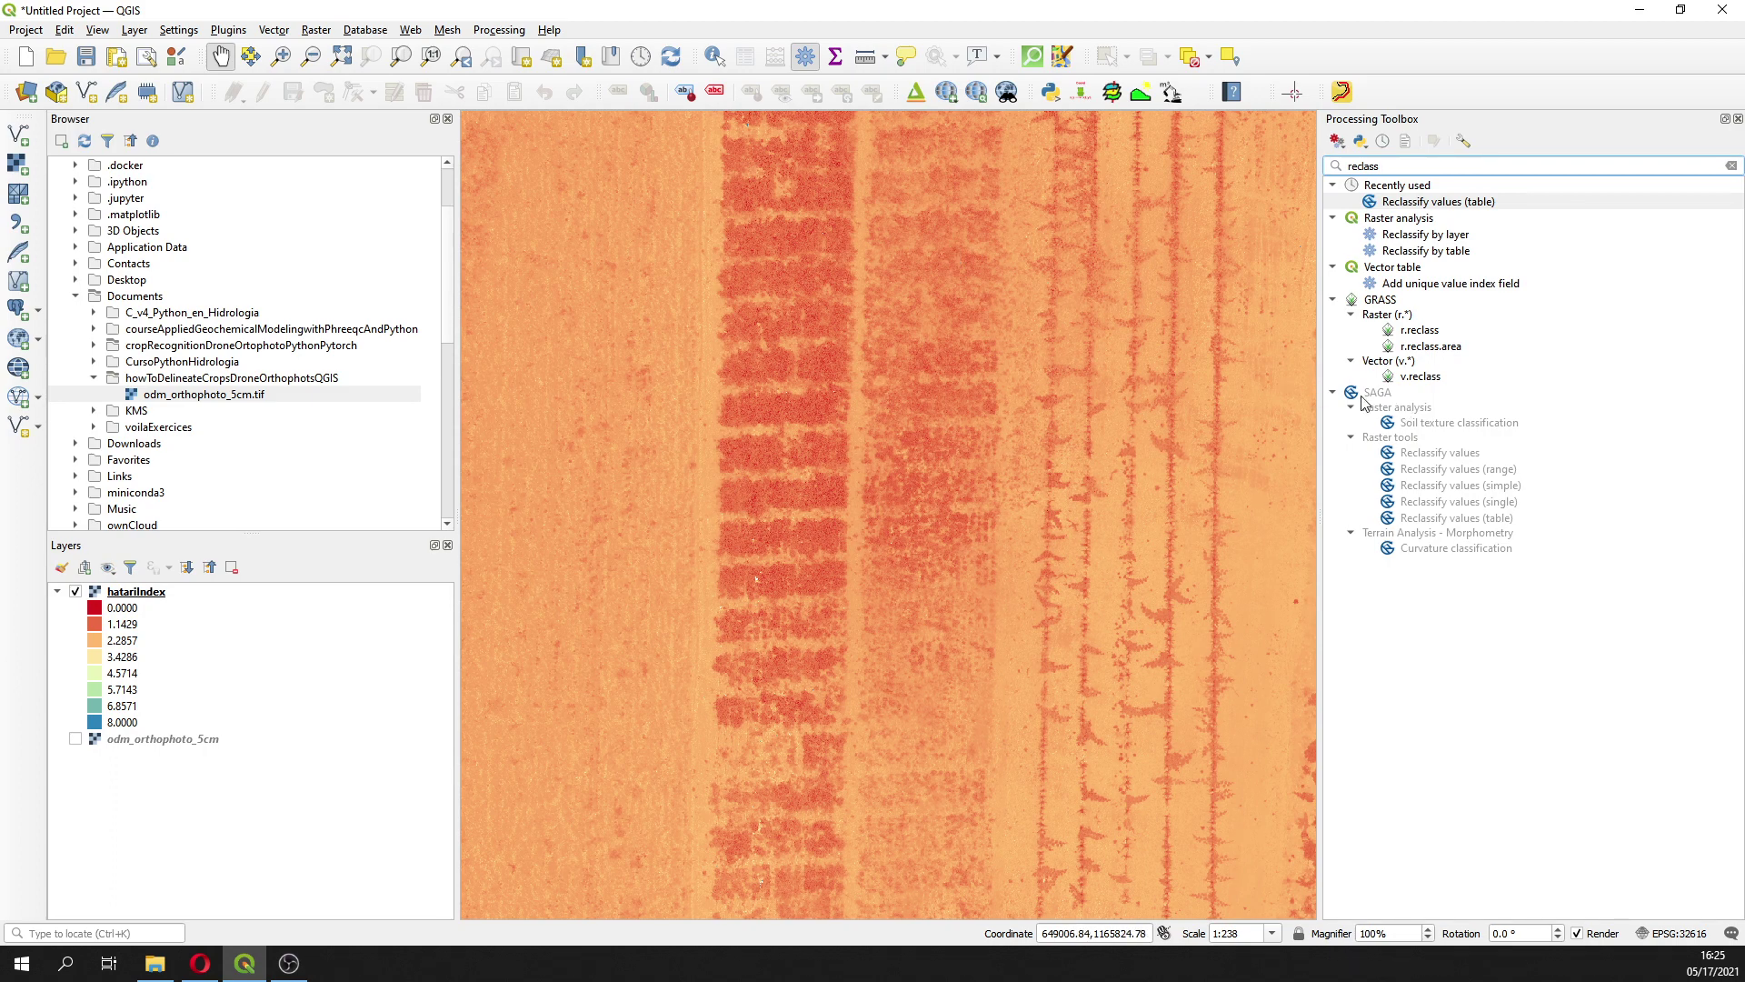
{"action": "double_click", "coordinate": [1423, 518]}
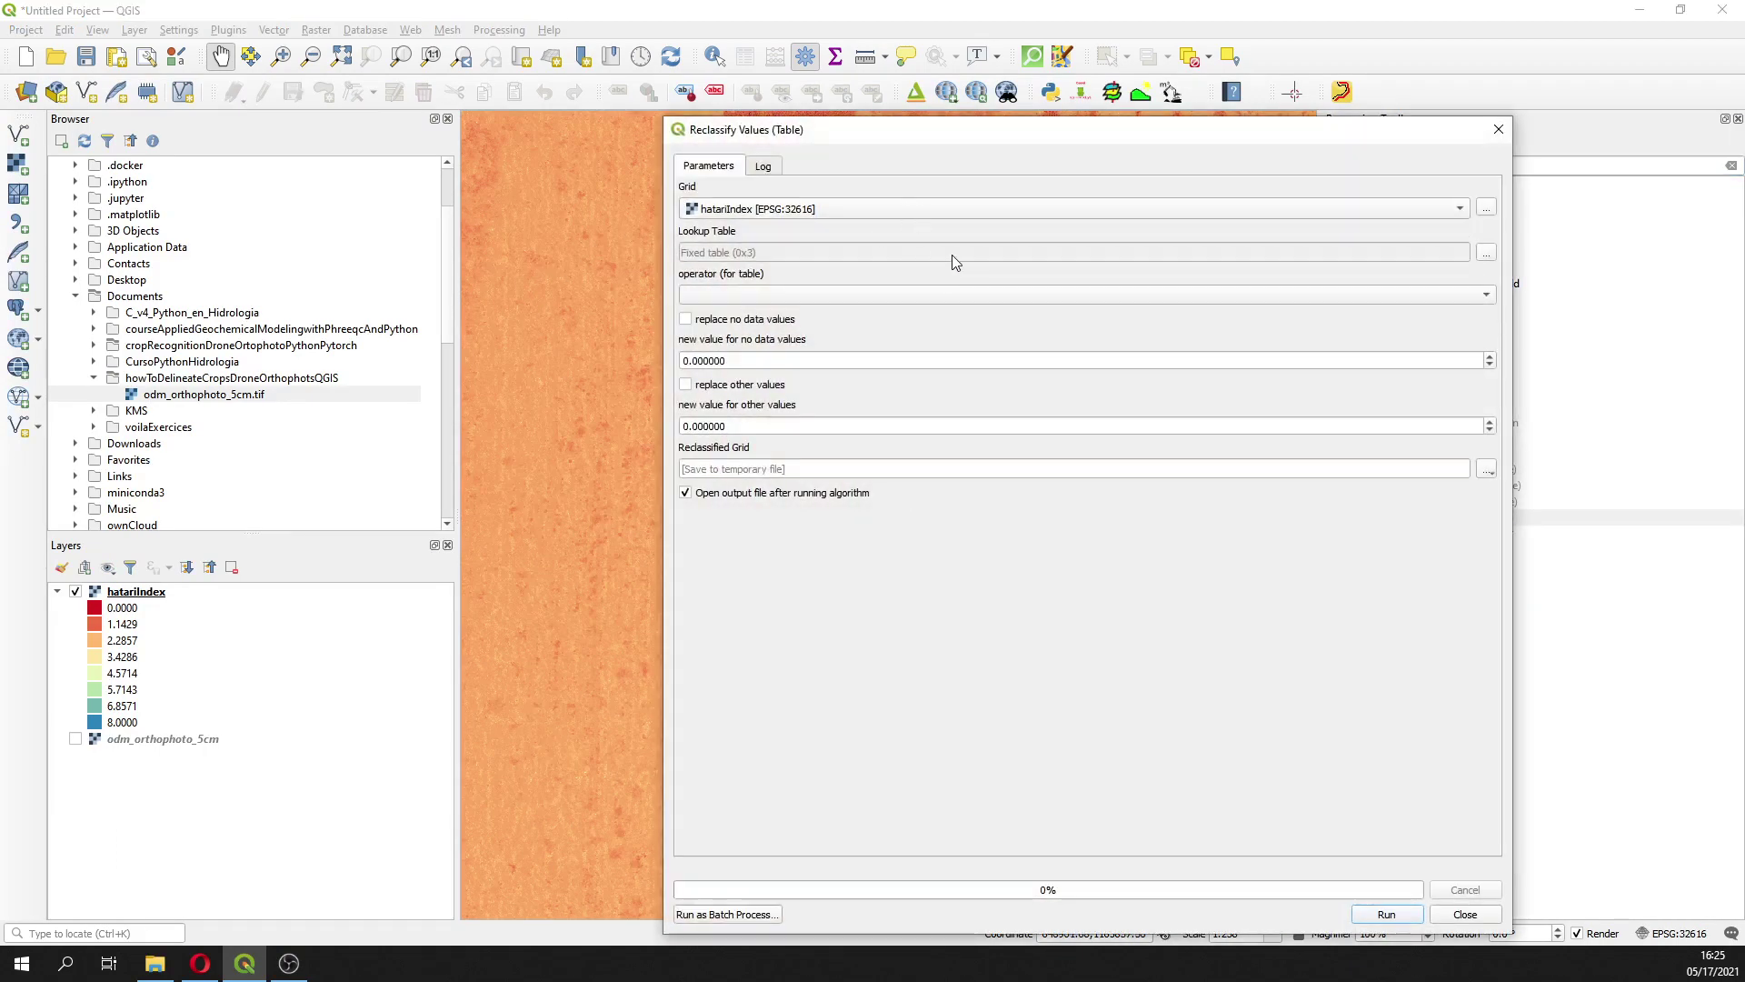
Add a first lookup row mapping 0–1.5 to 10
{"action": "left_click", "coordinate": [1487, 251]}
{"action": "left_click", "coordinate": [1432, 222]}
{"action": "left_click", "coordinate": [751, 246]}
{"action": "left_click", "coordinate": [751, 242]}
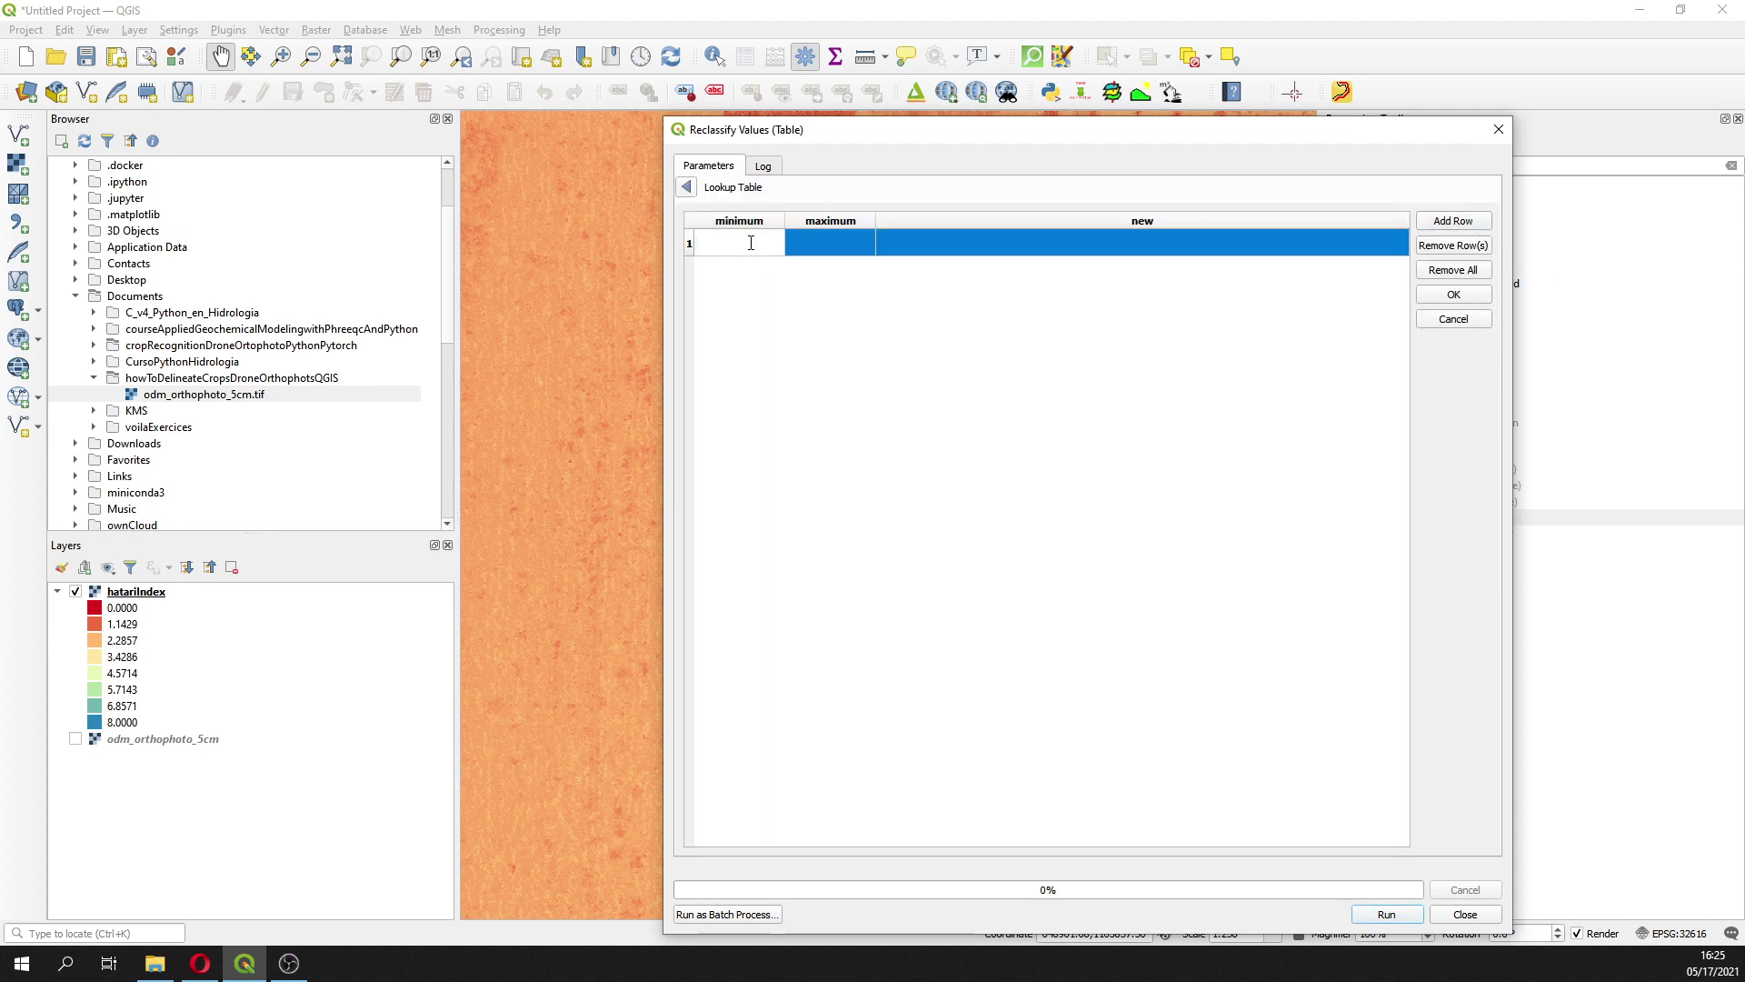
{"action": "type", "text": "0"}
{"action": "left_click", "coordinate": [846, 240]}
{"action": "left_click", "coordinate": [847, 238]}
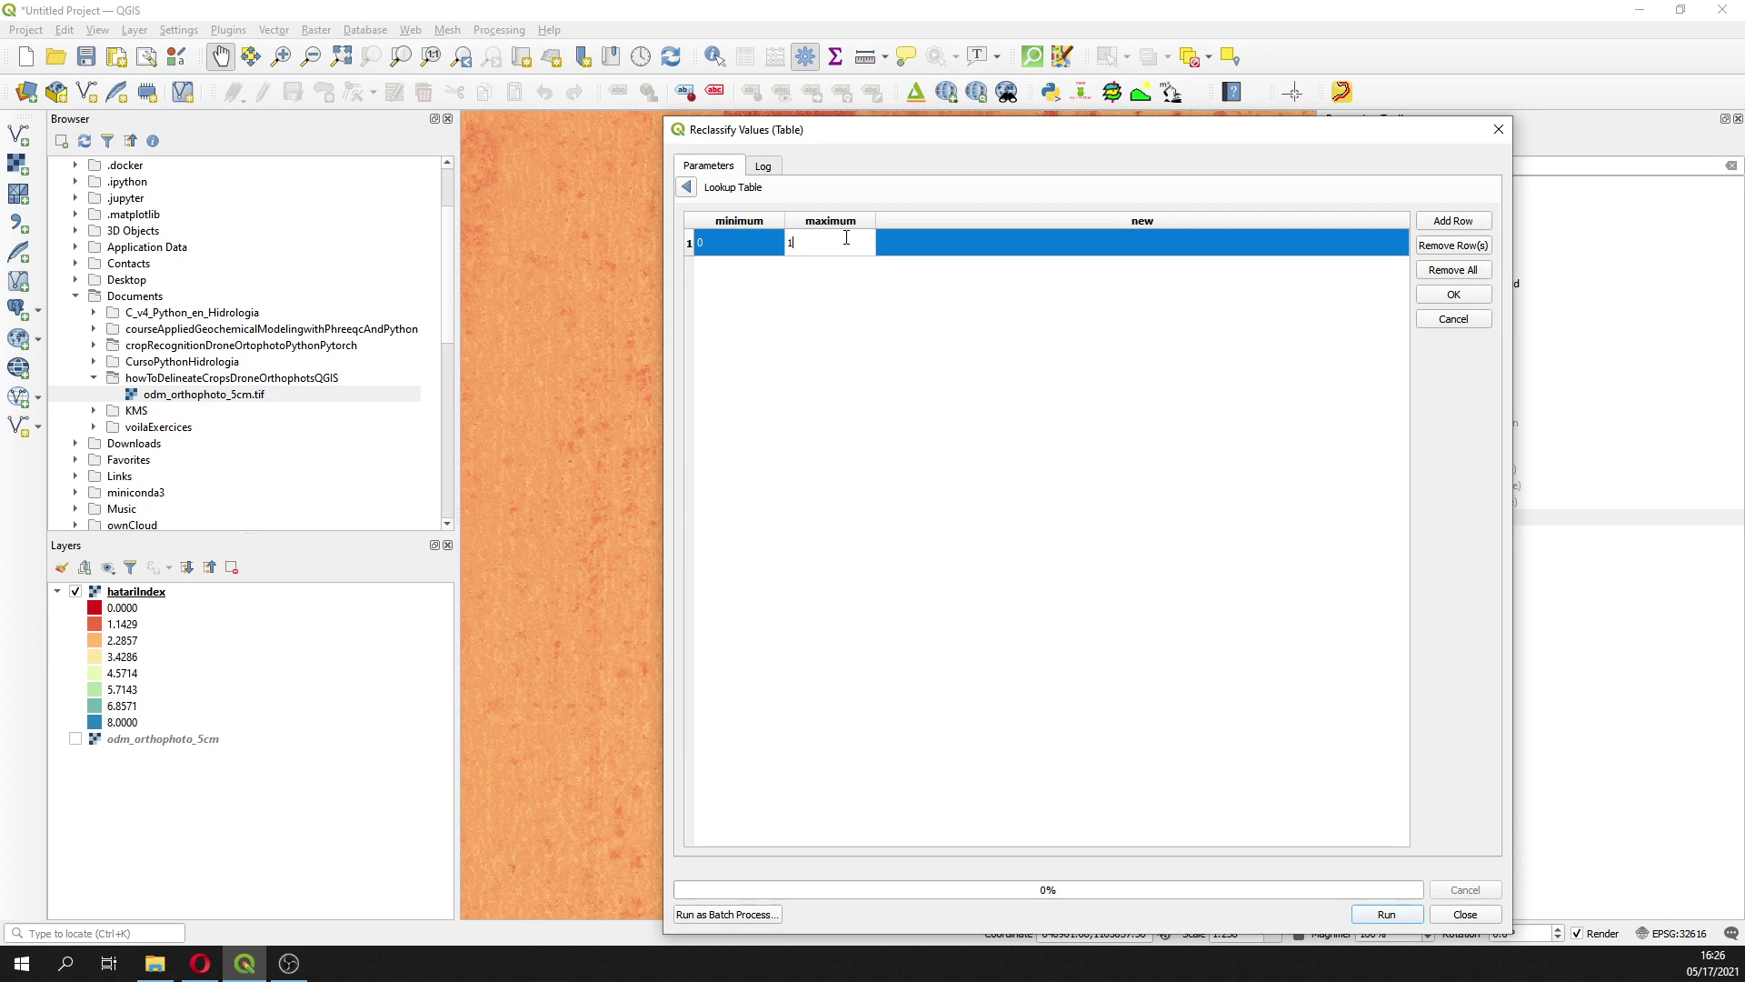
{"action": "left_click", "coordinate": [892, 240]}
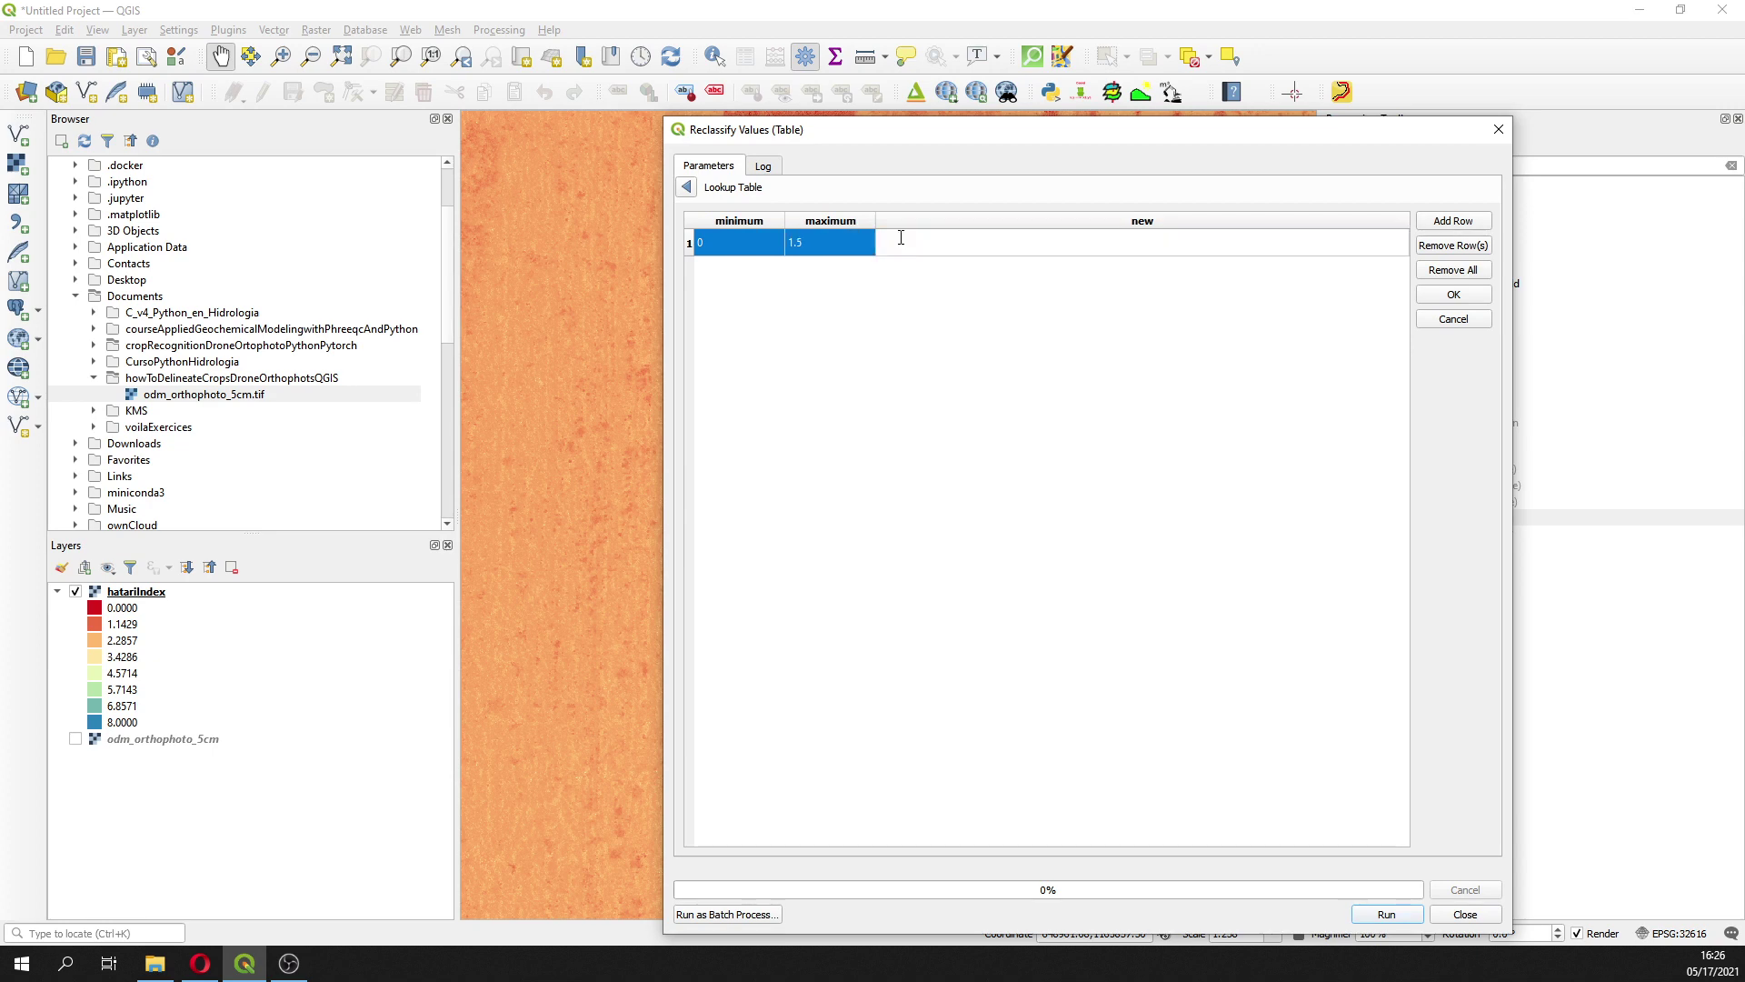
{"action": "left_click", "coordinate": [1447, 222]}
Add a second lookup row mapping 1.5–1.9 to 20
{"action": "left_click", "coordinate": [721, 266]}
{"action": "left_click", "coordinate": [720, 265]}
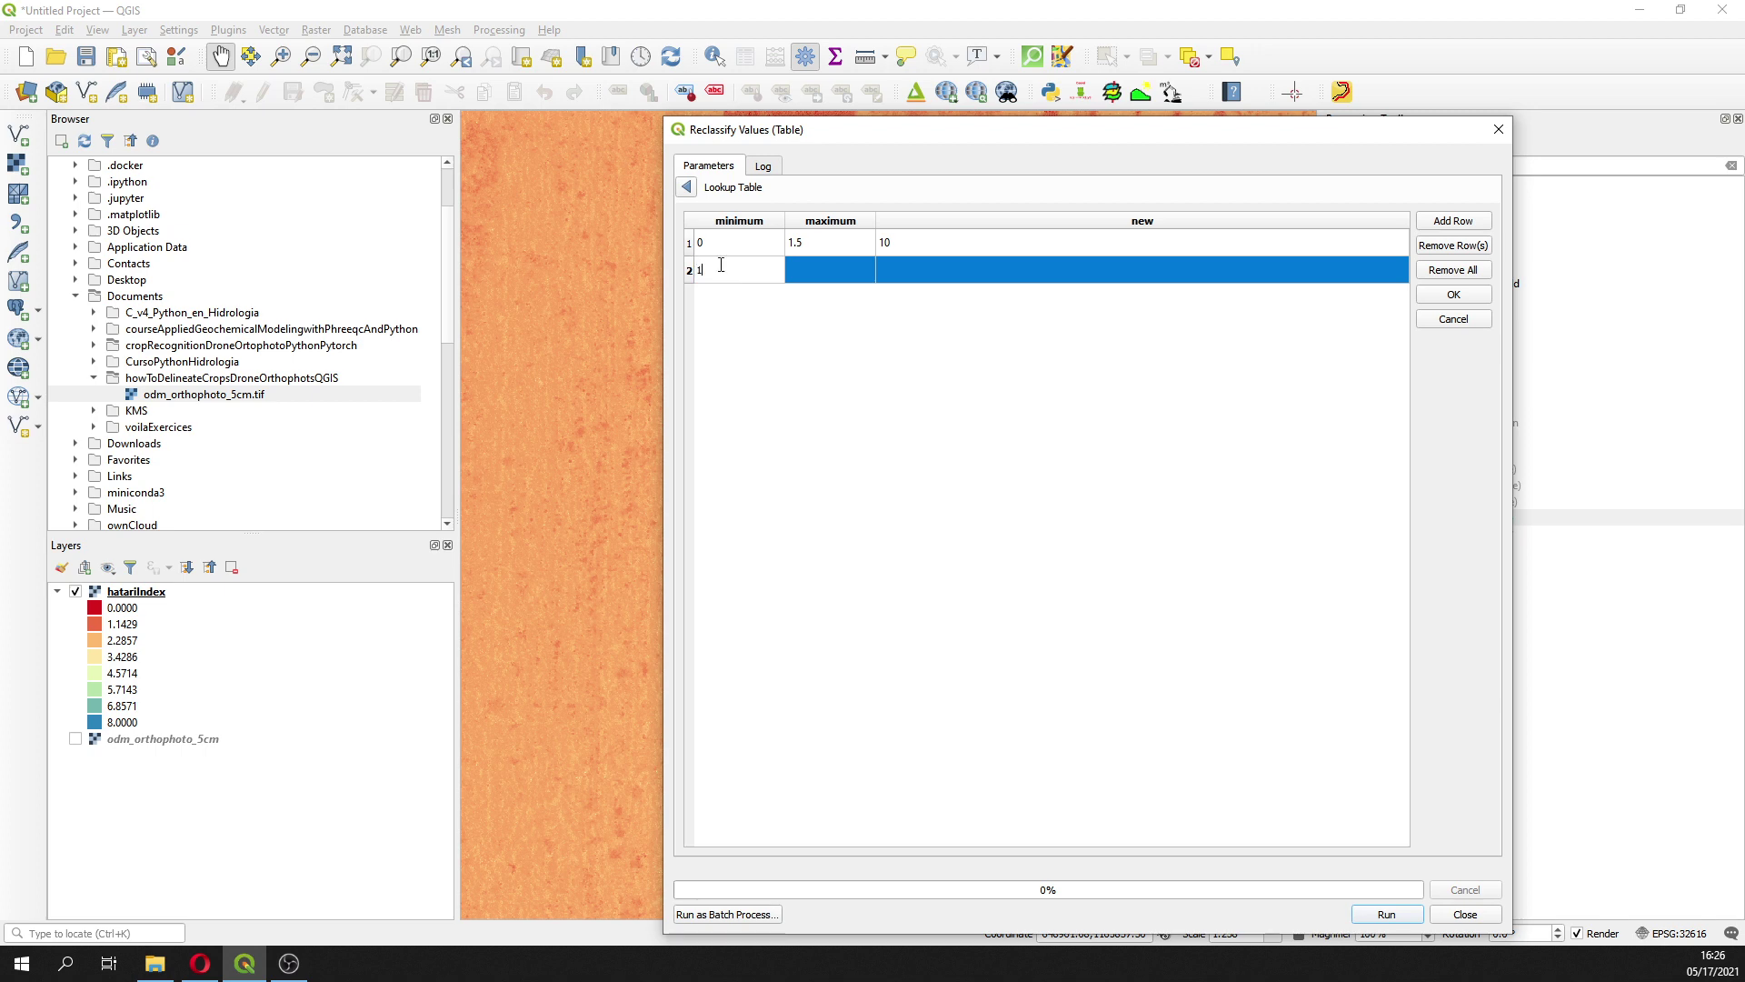
{"action": "left_click", "coordinate": [803, 271]}
{"action": "left_click", "coordinate": [803, 270]}
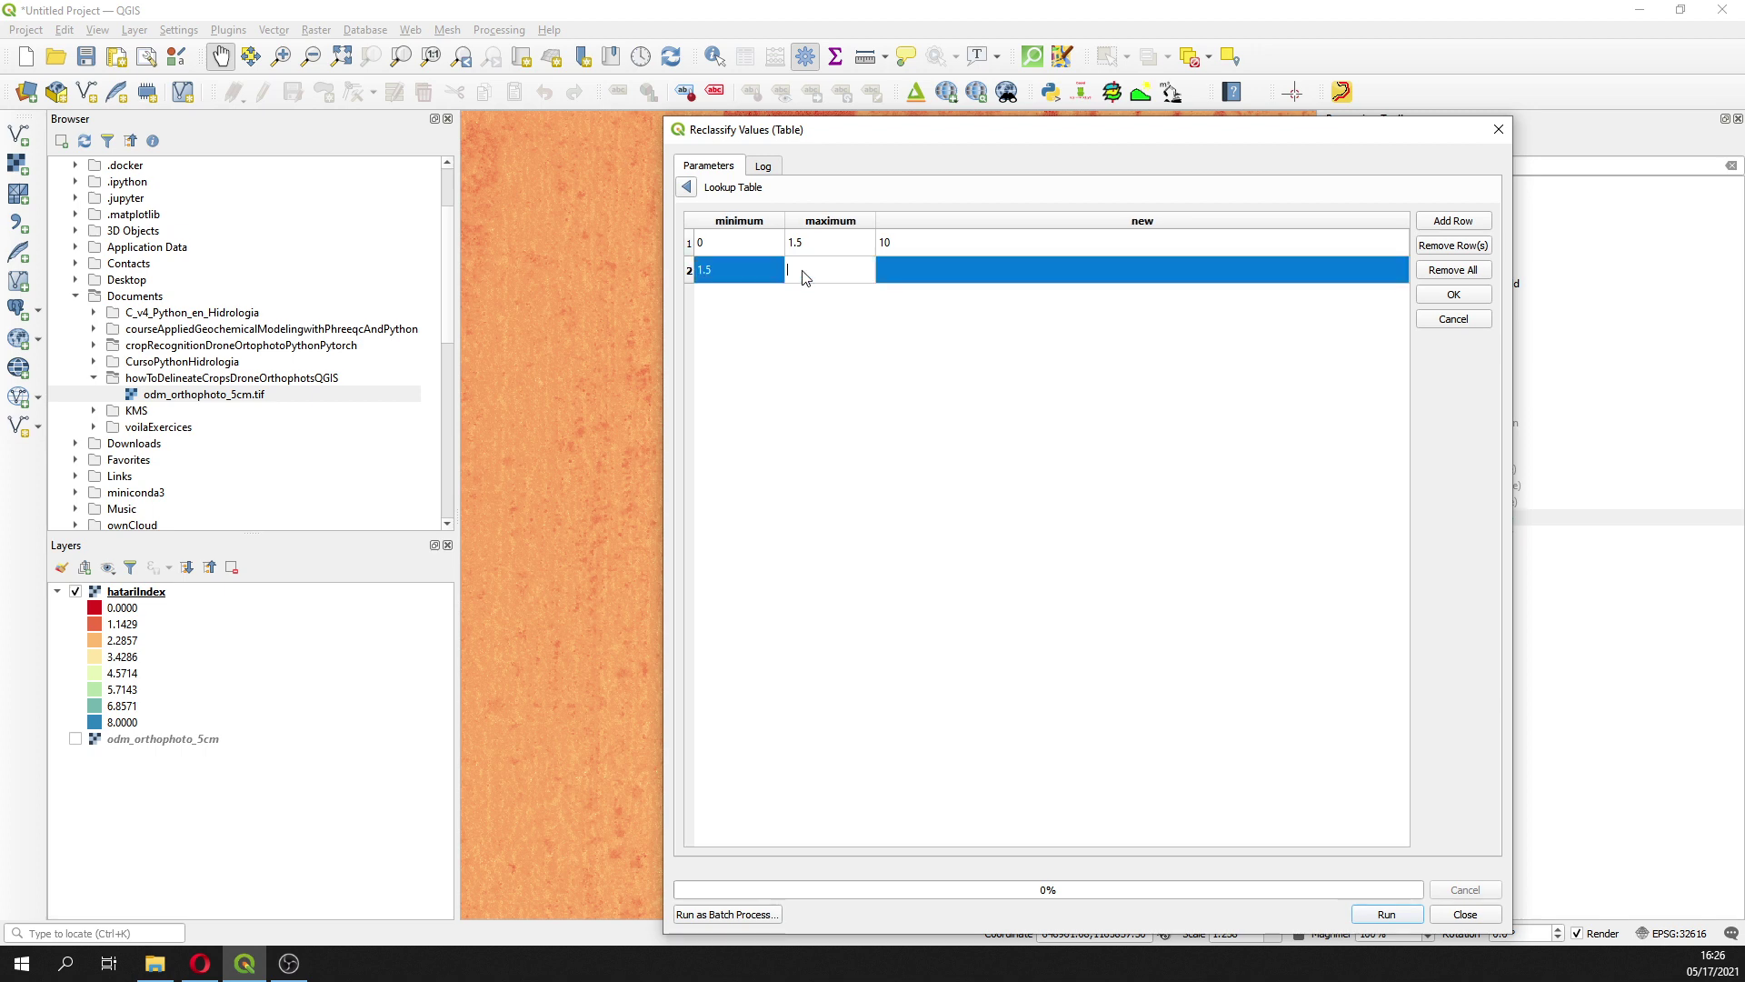
{"action": "type", "text": "1.9"}
{"action": "left_click", "coordinate": [914, 270]}
{"action": "type", "text": "20"}
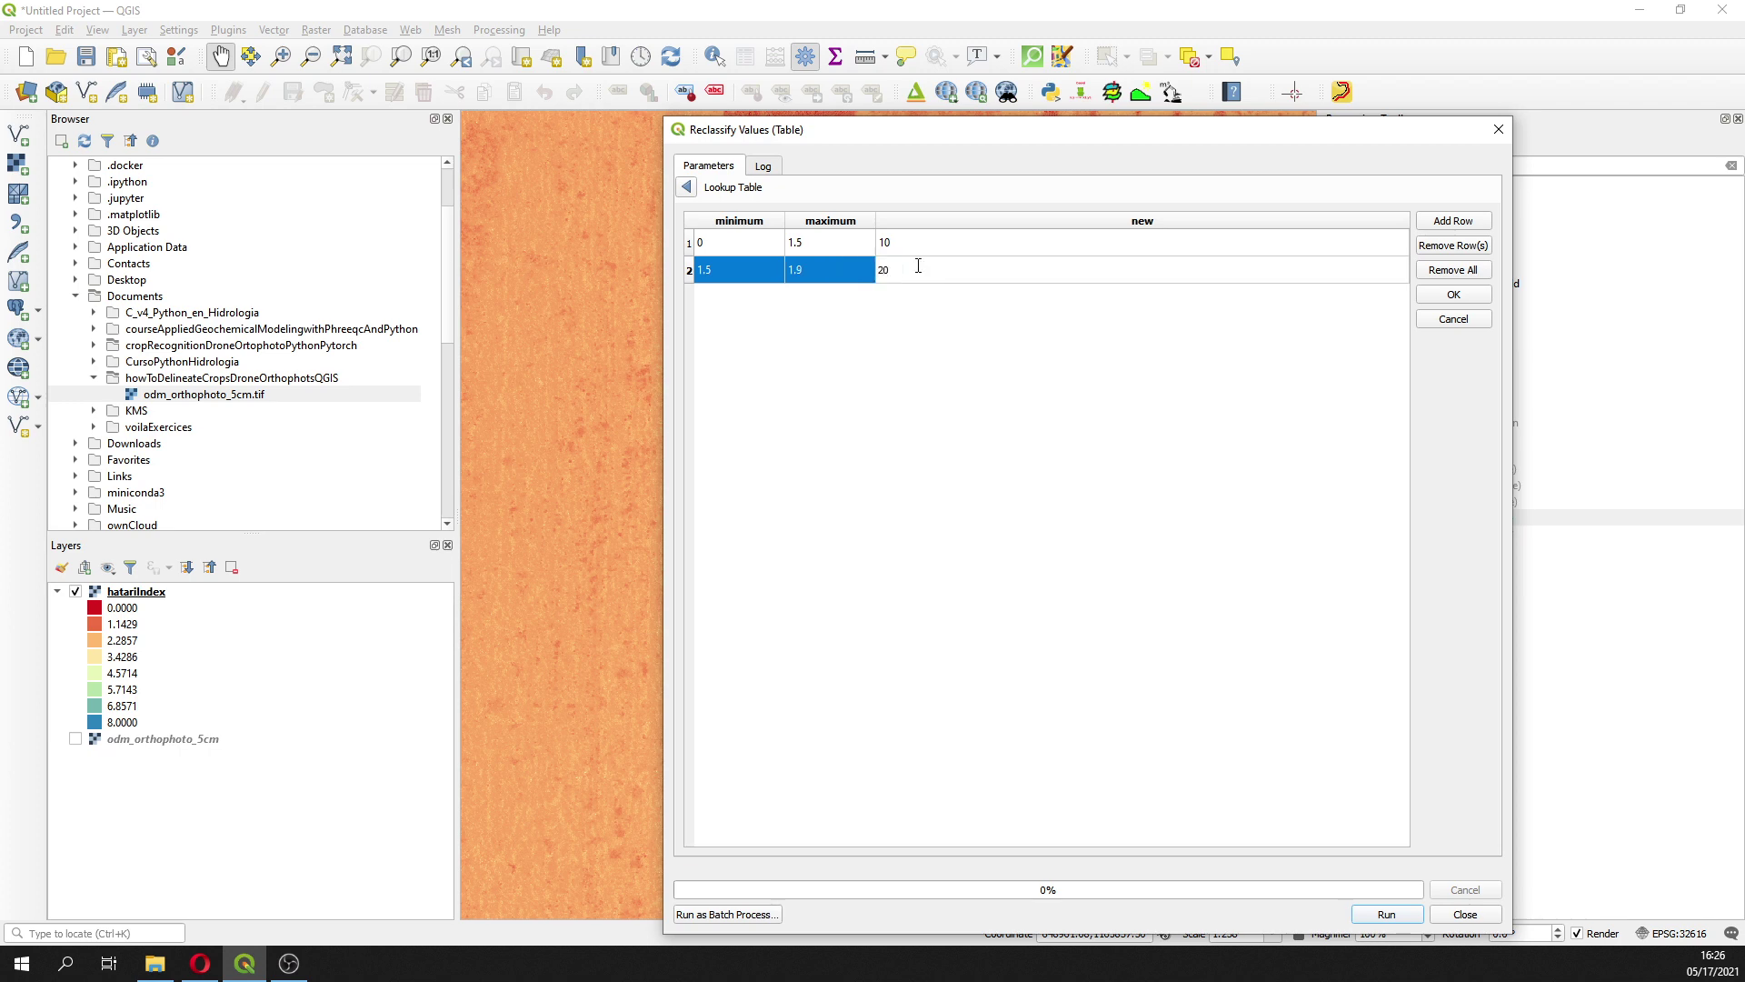
Add a third lookup row with minimum 1.9 and maximum 30
{"action": "left_click", "coordinate": [1477, 230]}
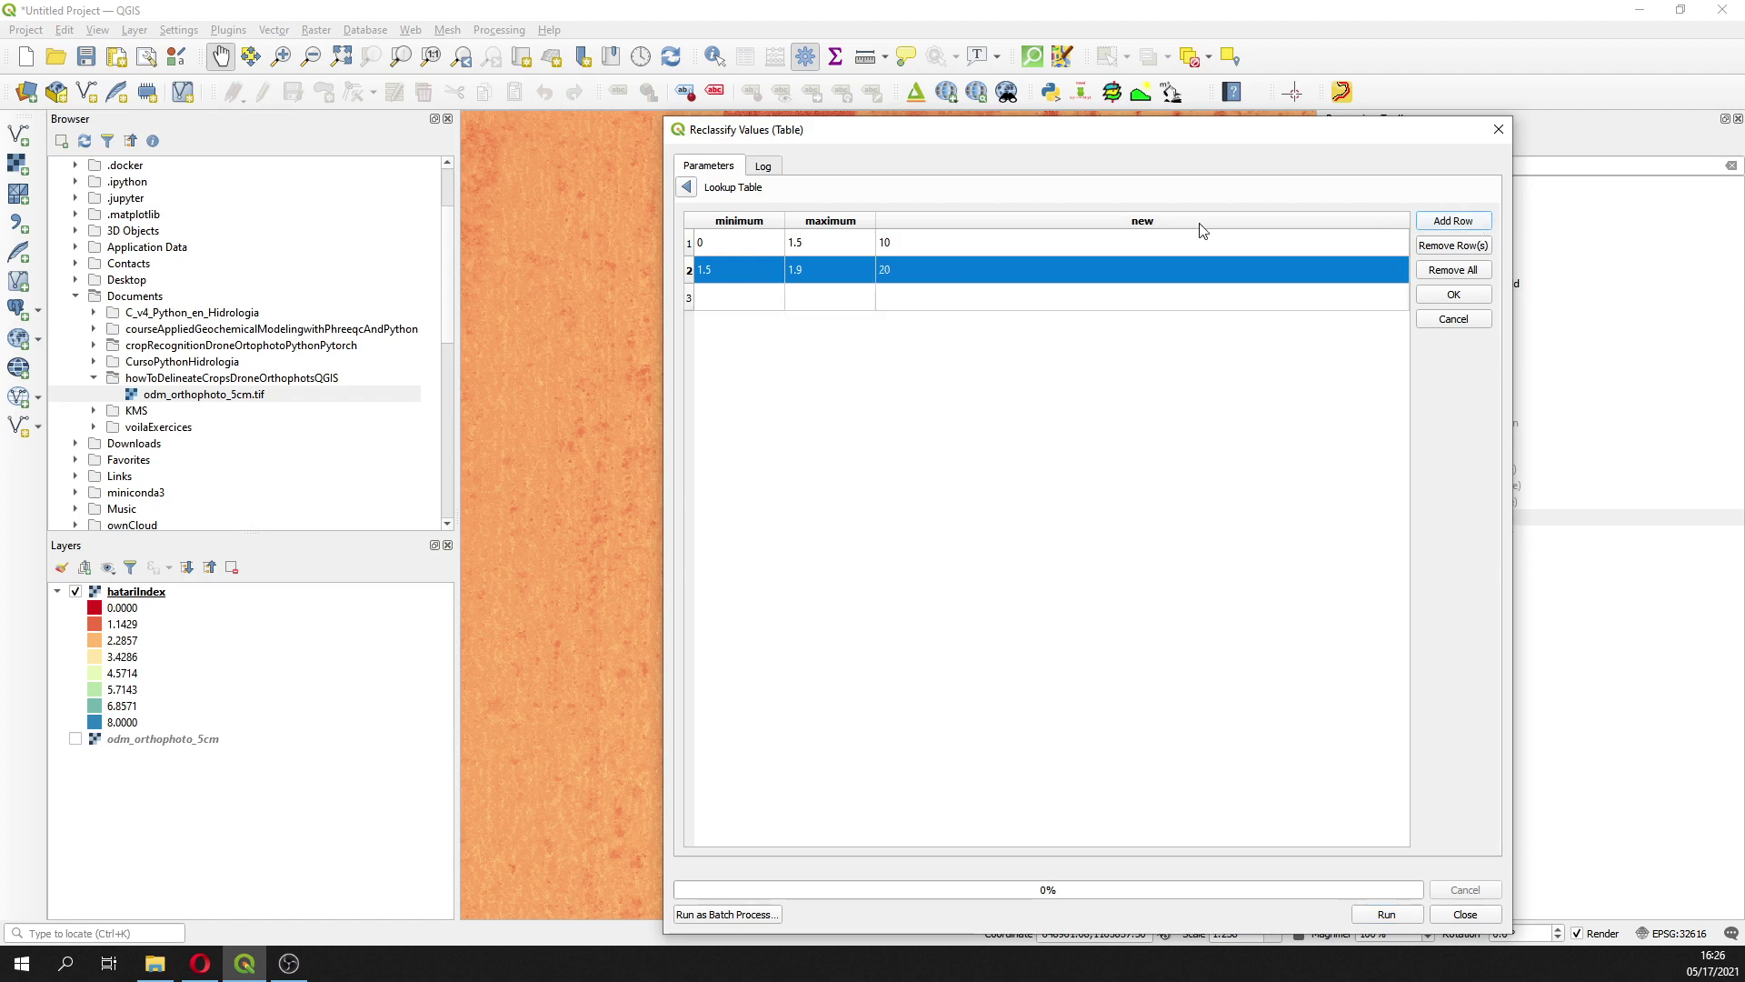
{"action": "double_click", "coordinate": [751, 300]}
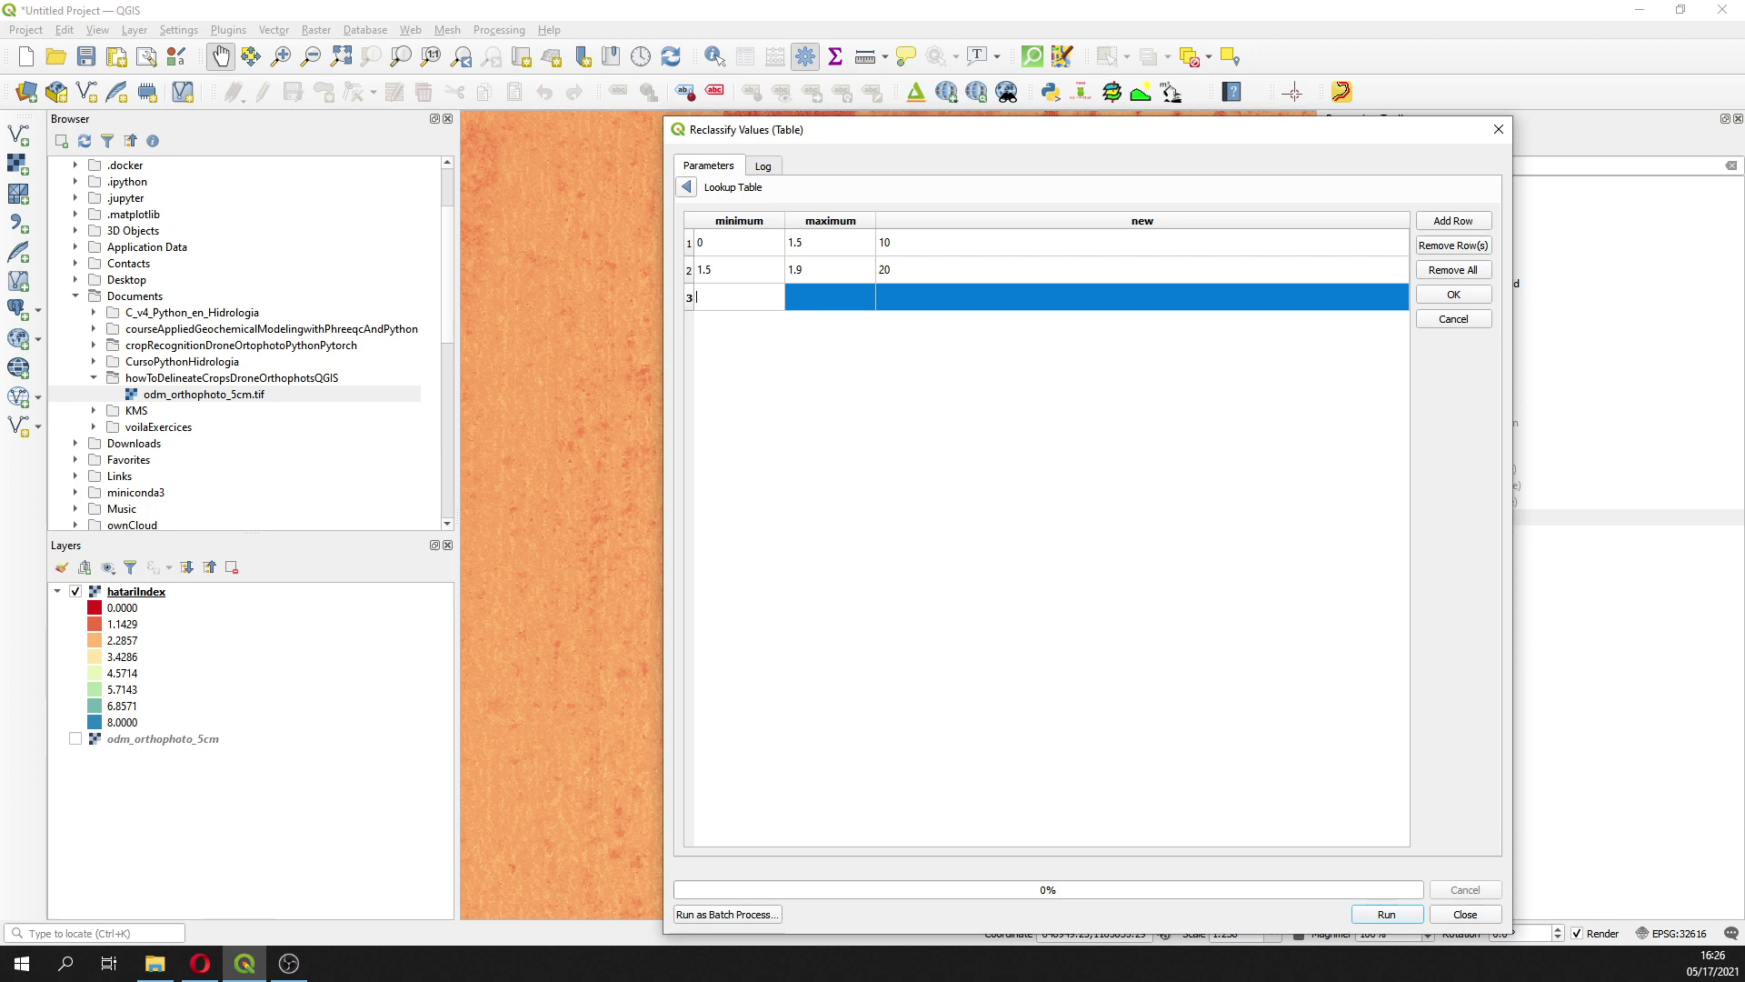
{"action": "key", "text": "alt+Tab"}
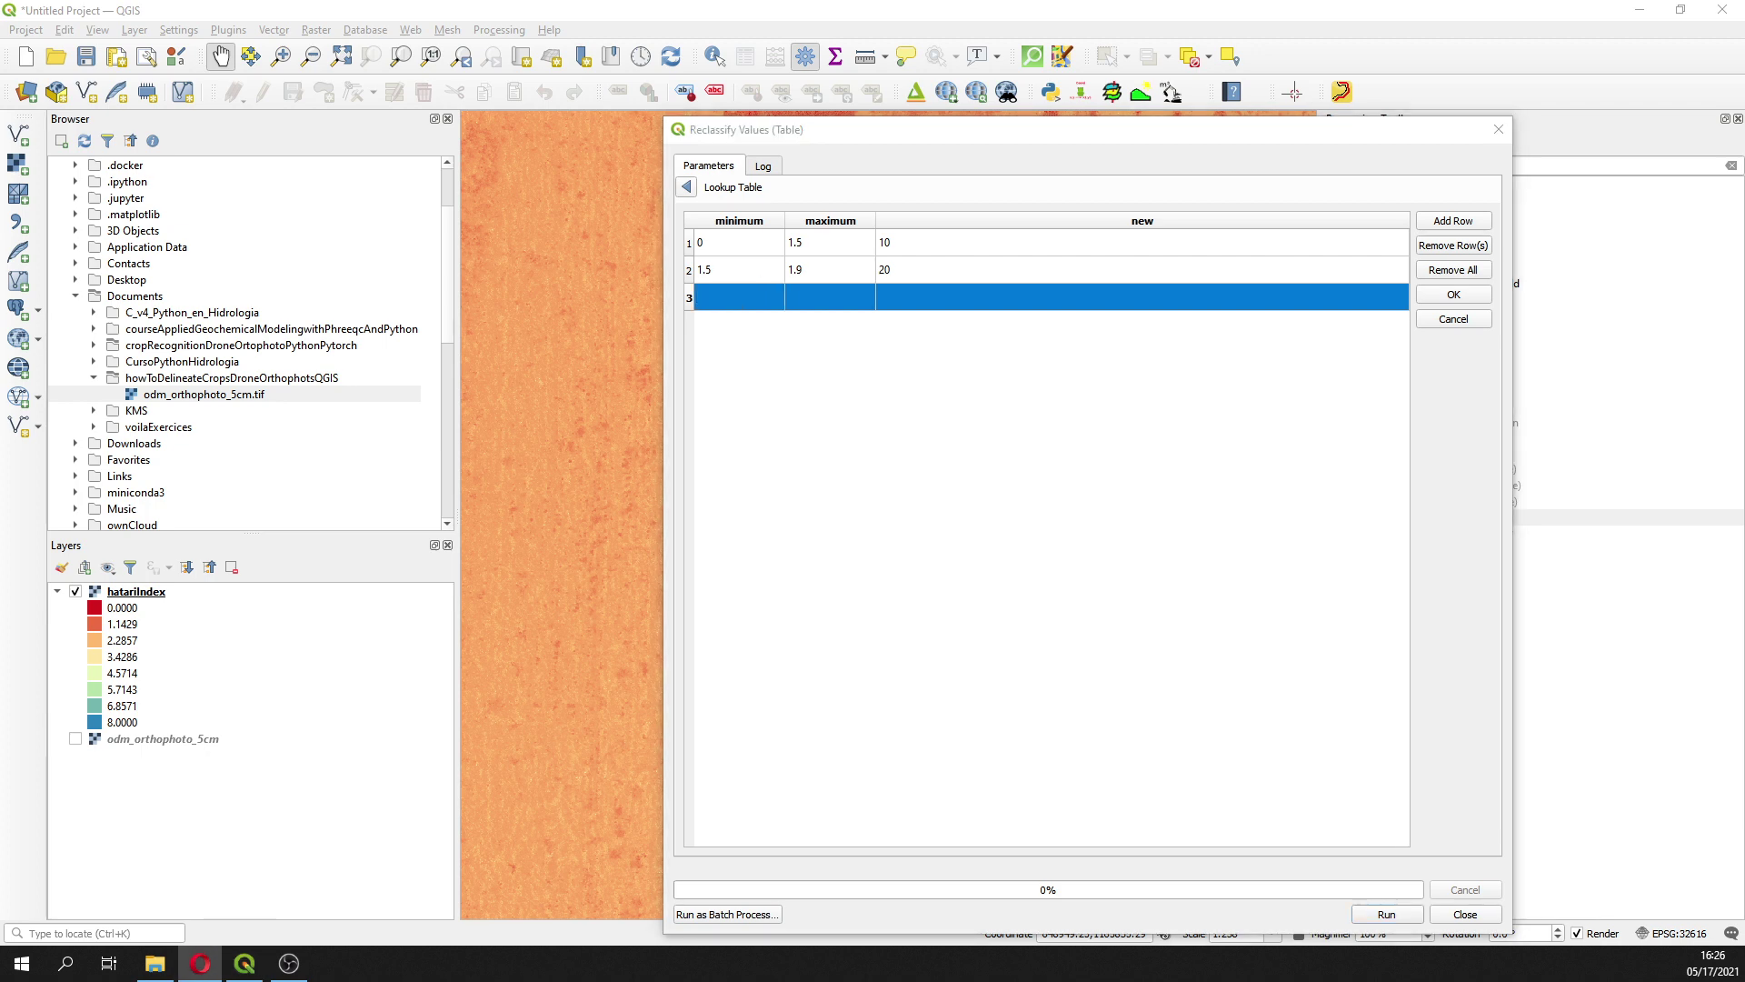
{"action": "left_click", "coordinate": [725, 297]}
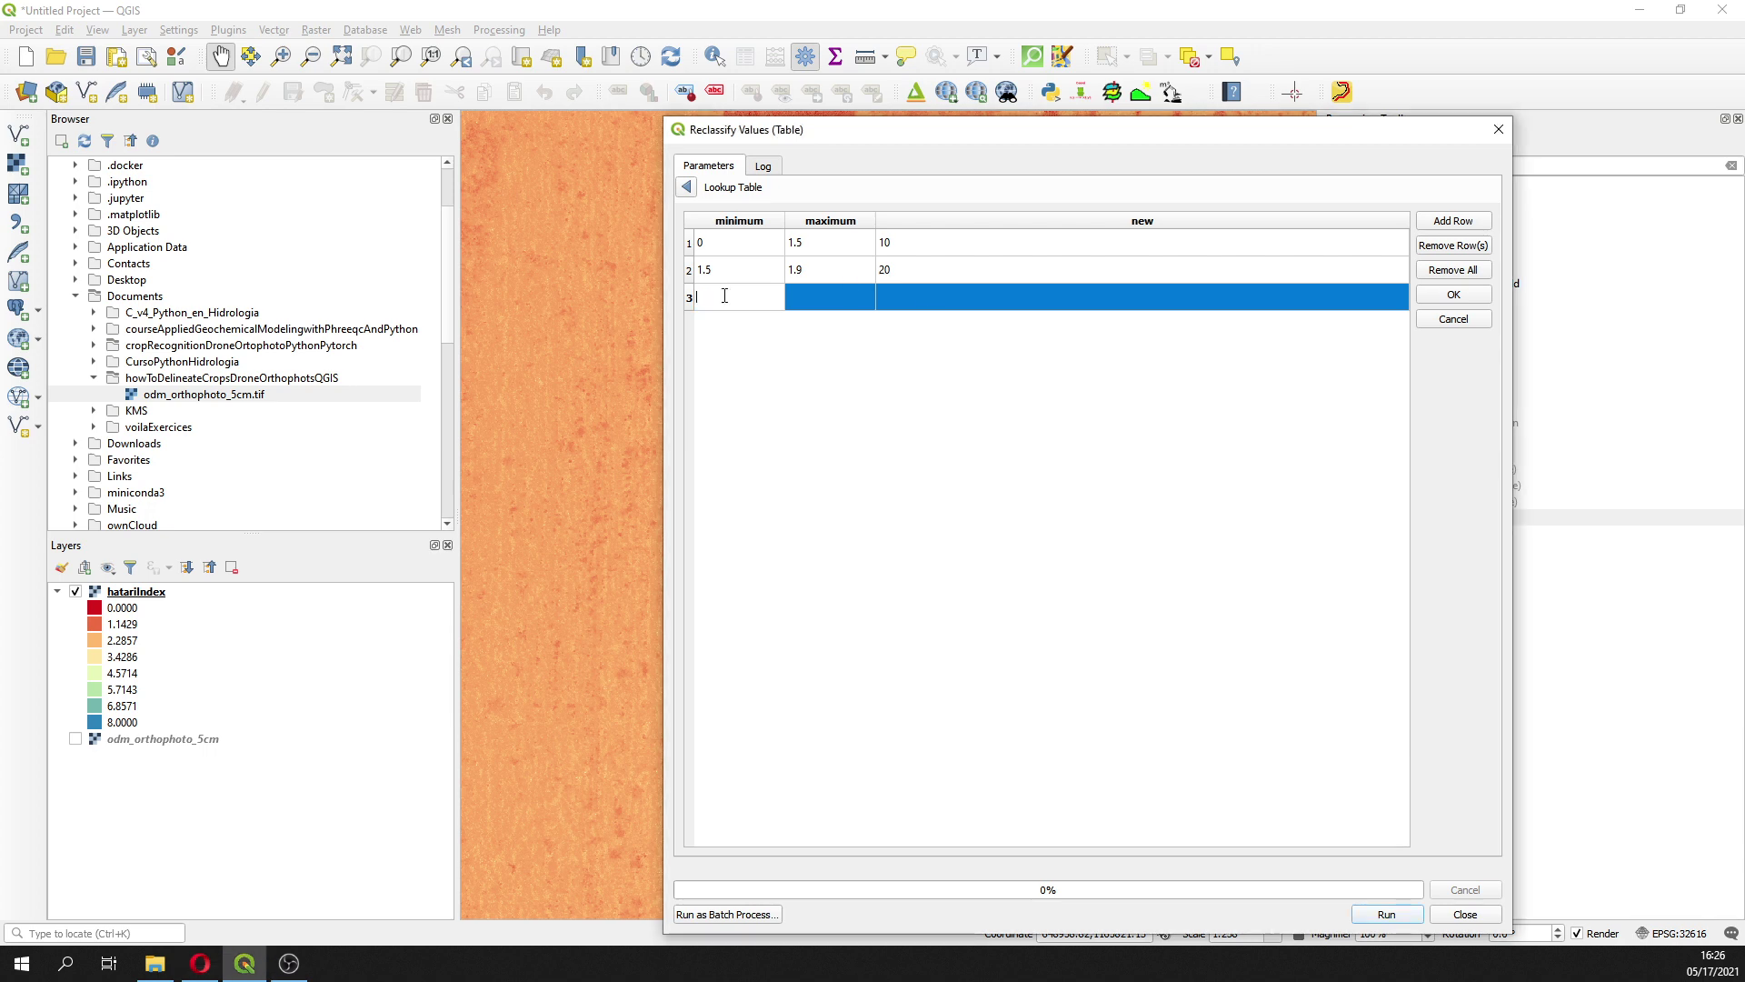
{"action": "type", "text": "1.9"}
{"action": "left_click", "coordinate": [832, 293]}
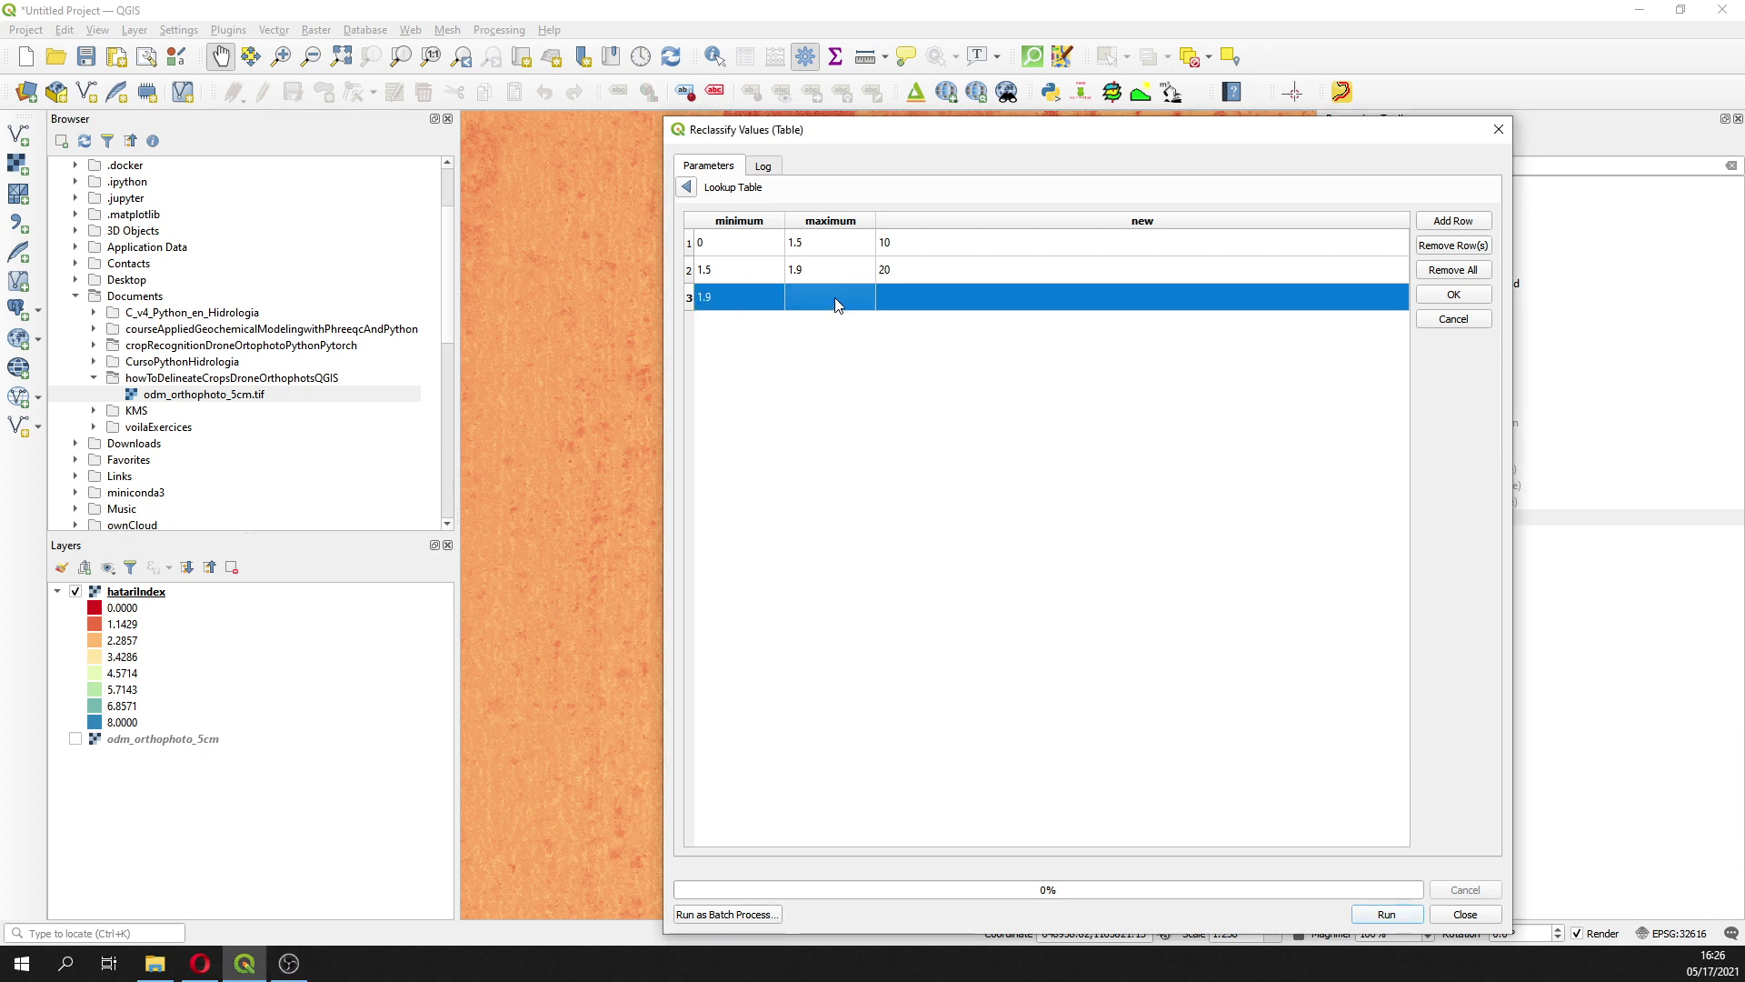
{"action": "double_click", "coordinate": [836, 297]}
{"action": "type", "text": "30"}
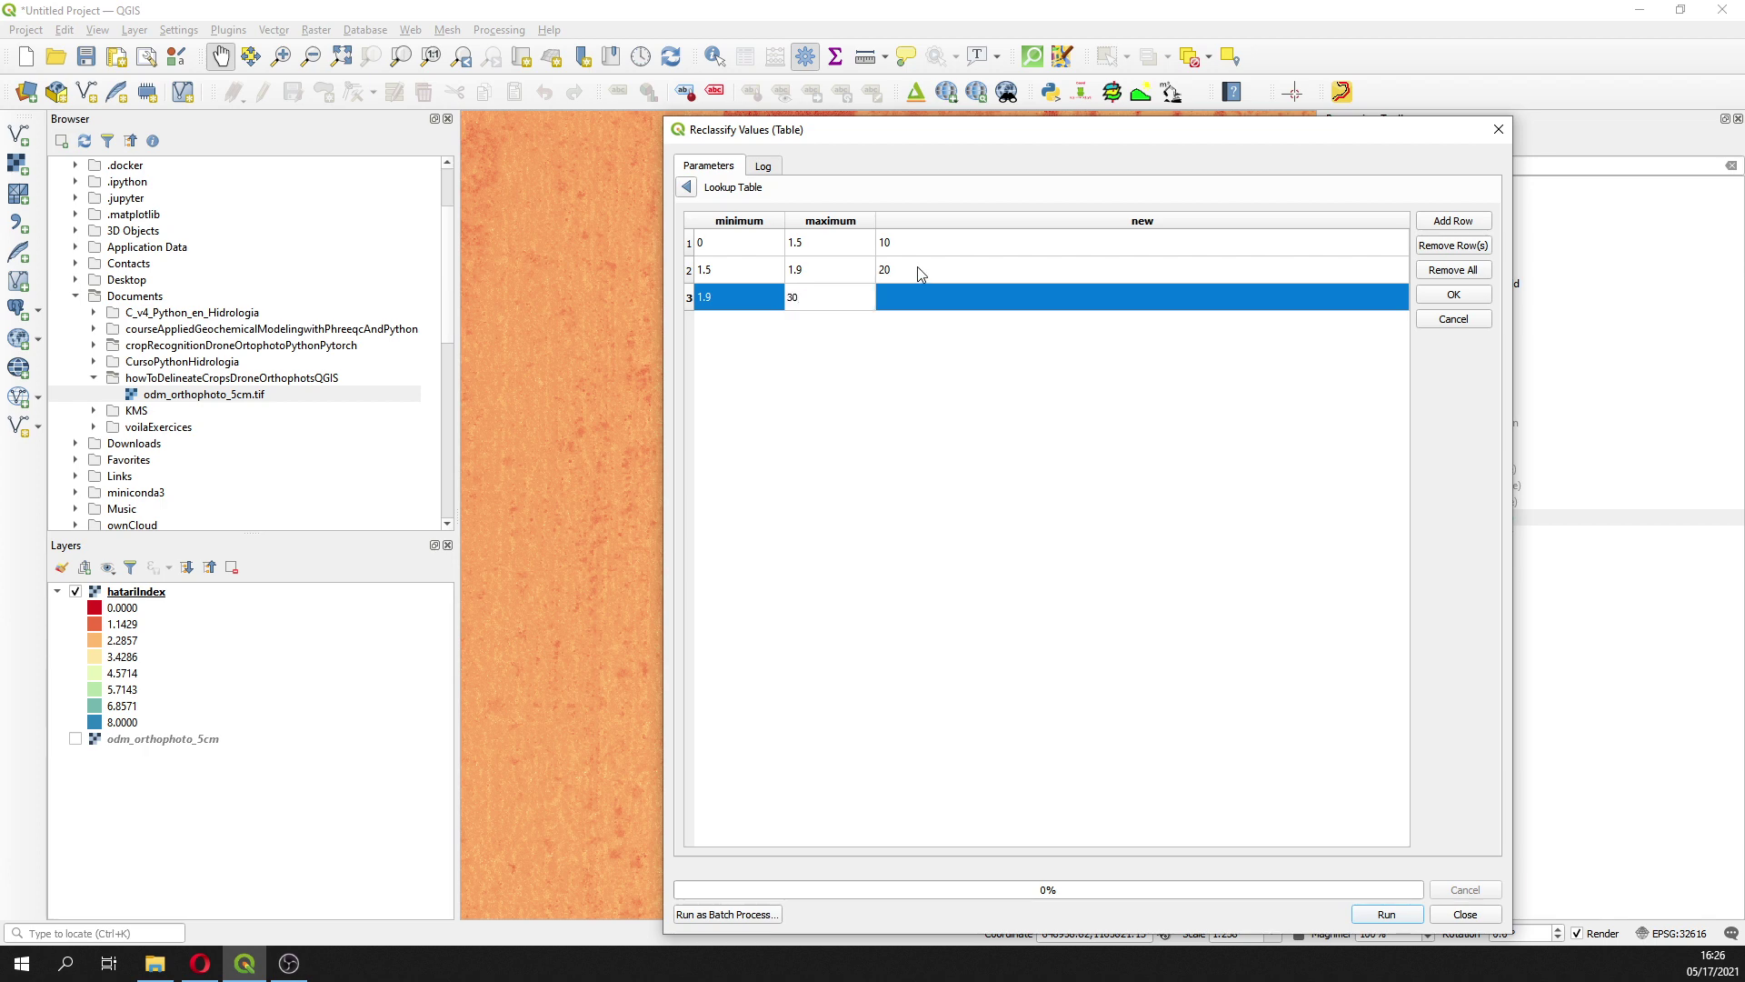
{"action": "double_click", "coordinate": [918, 299]}
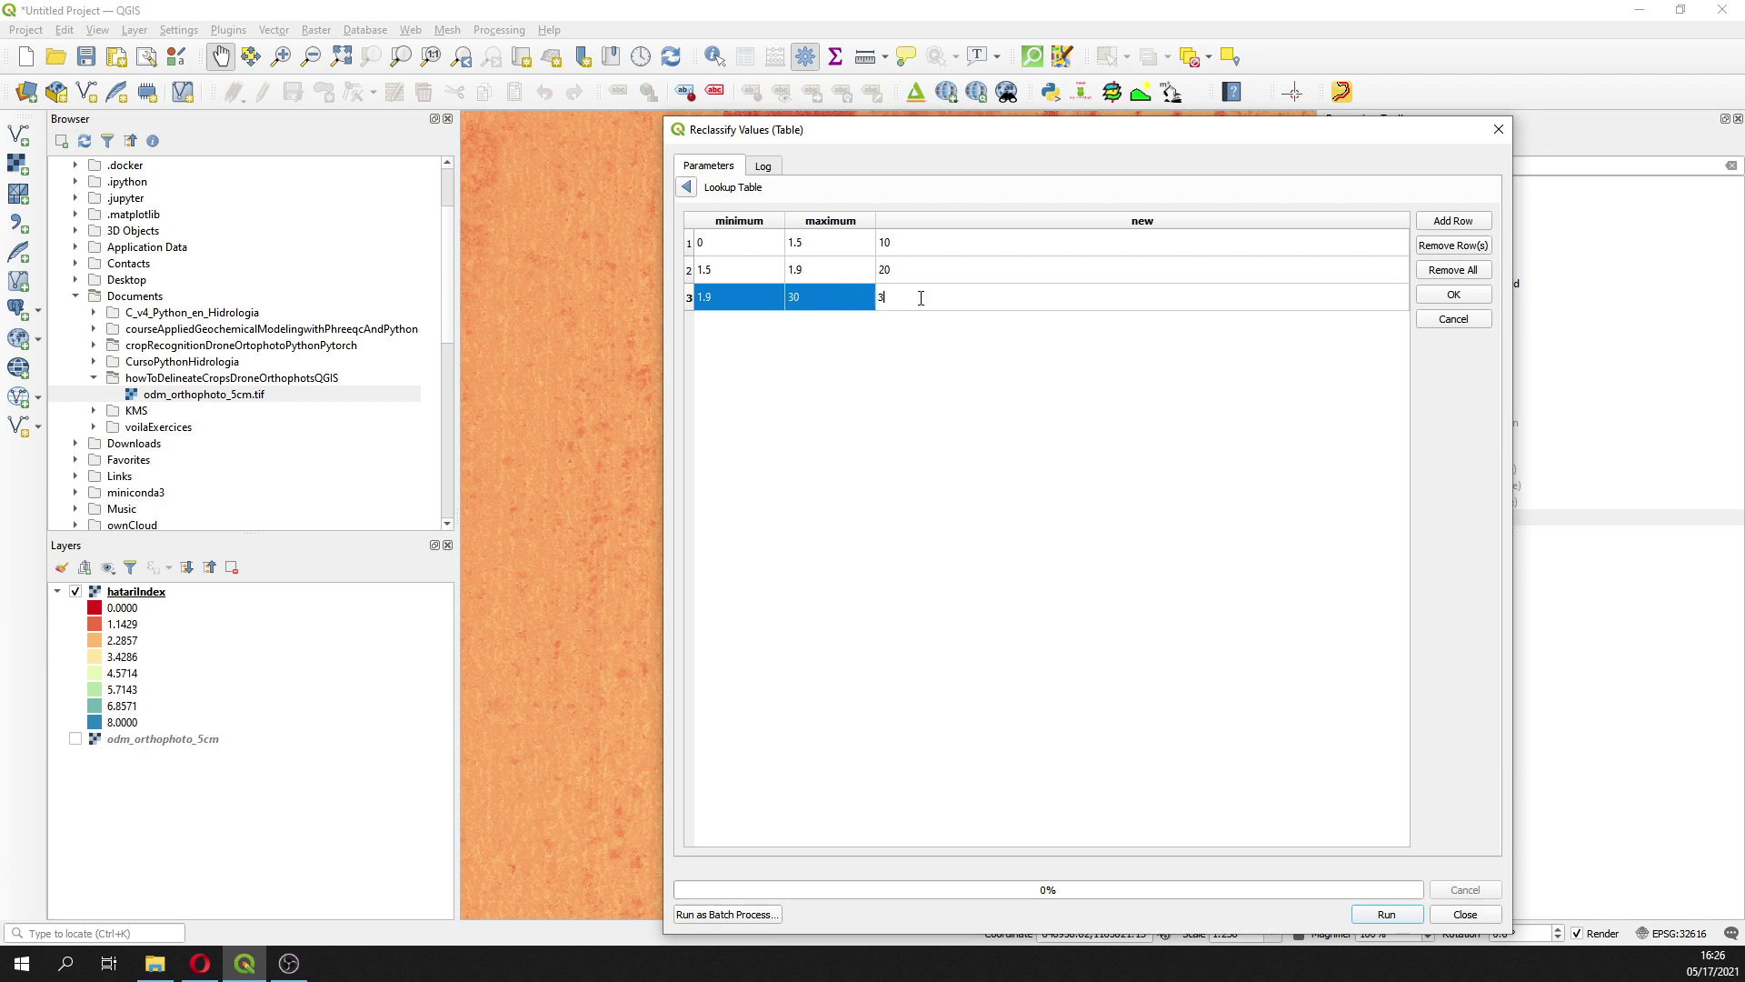
Enable replacing no-data values and set the replacement to -10
{"action": "left_click", "coordinate": [1453, 295]}
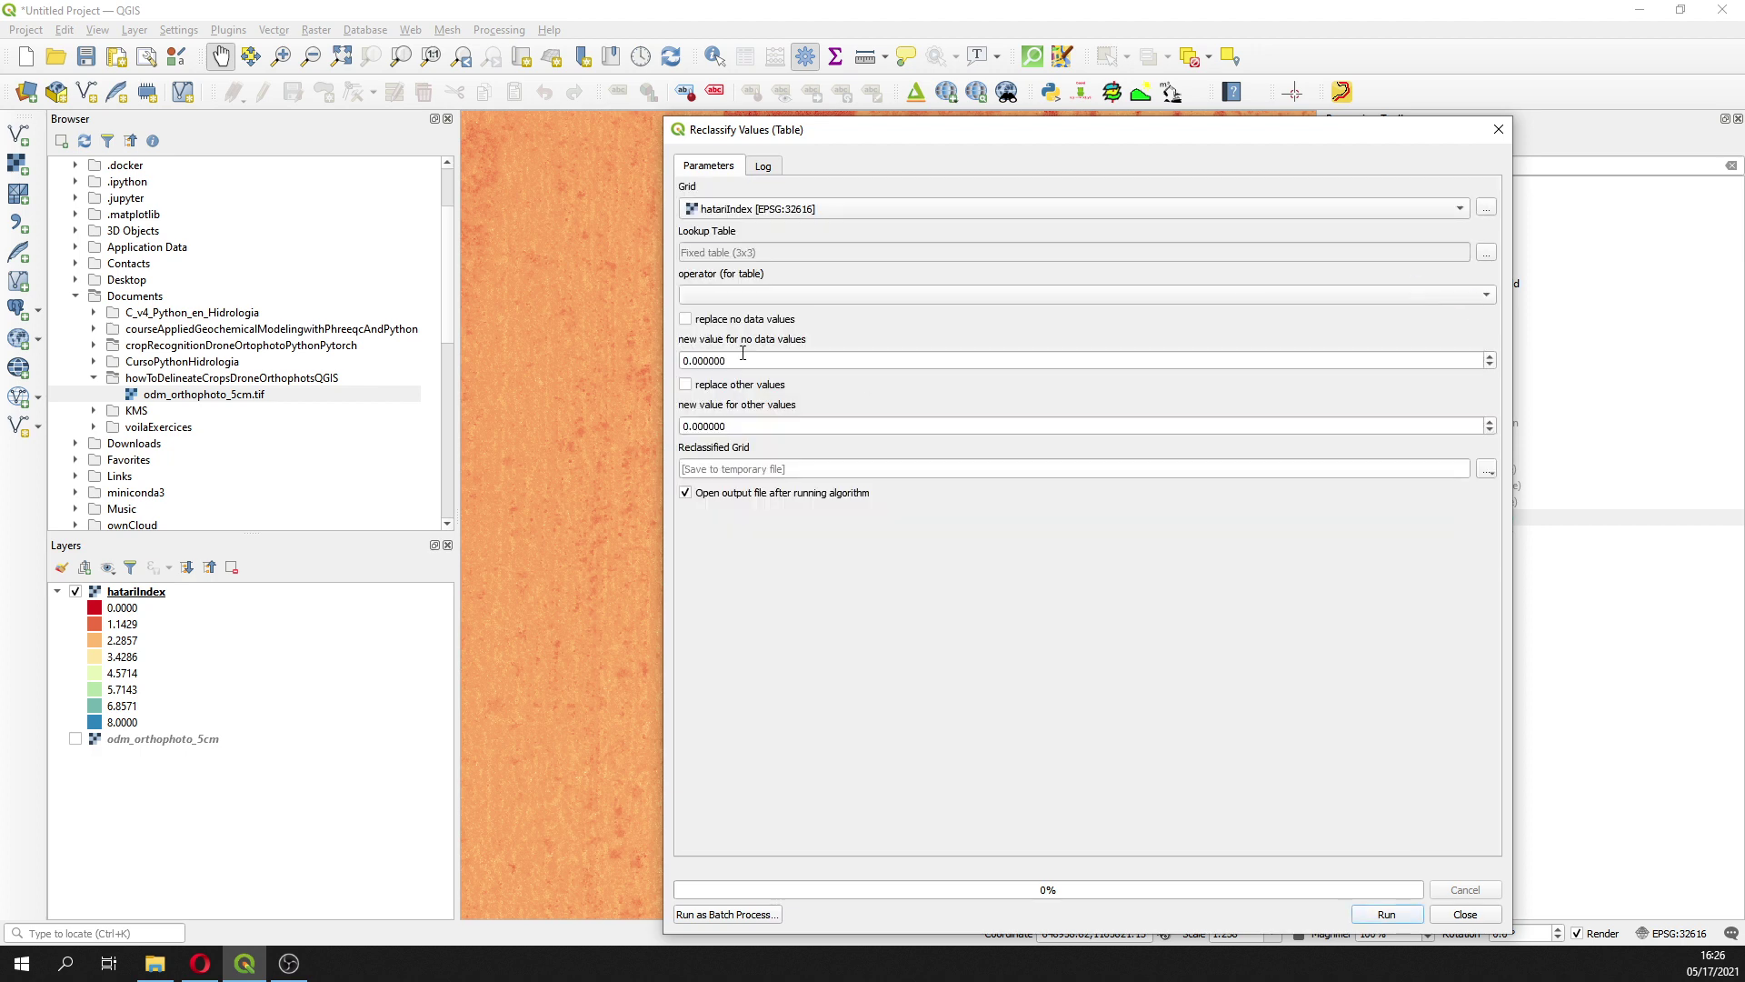
{"action": "left_click", "coordinate": [685, 318]}
{"action": "left_click_drag", "start_coordinate": [753, 361], "coordinate": [386, 377]}
{"action": "type", "text": "-10"}
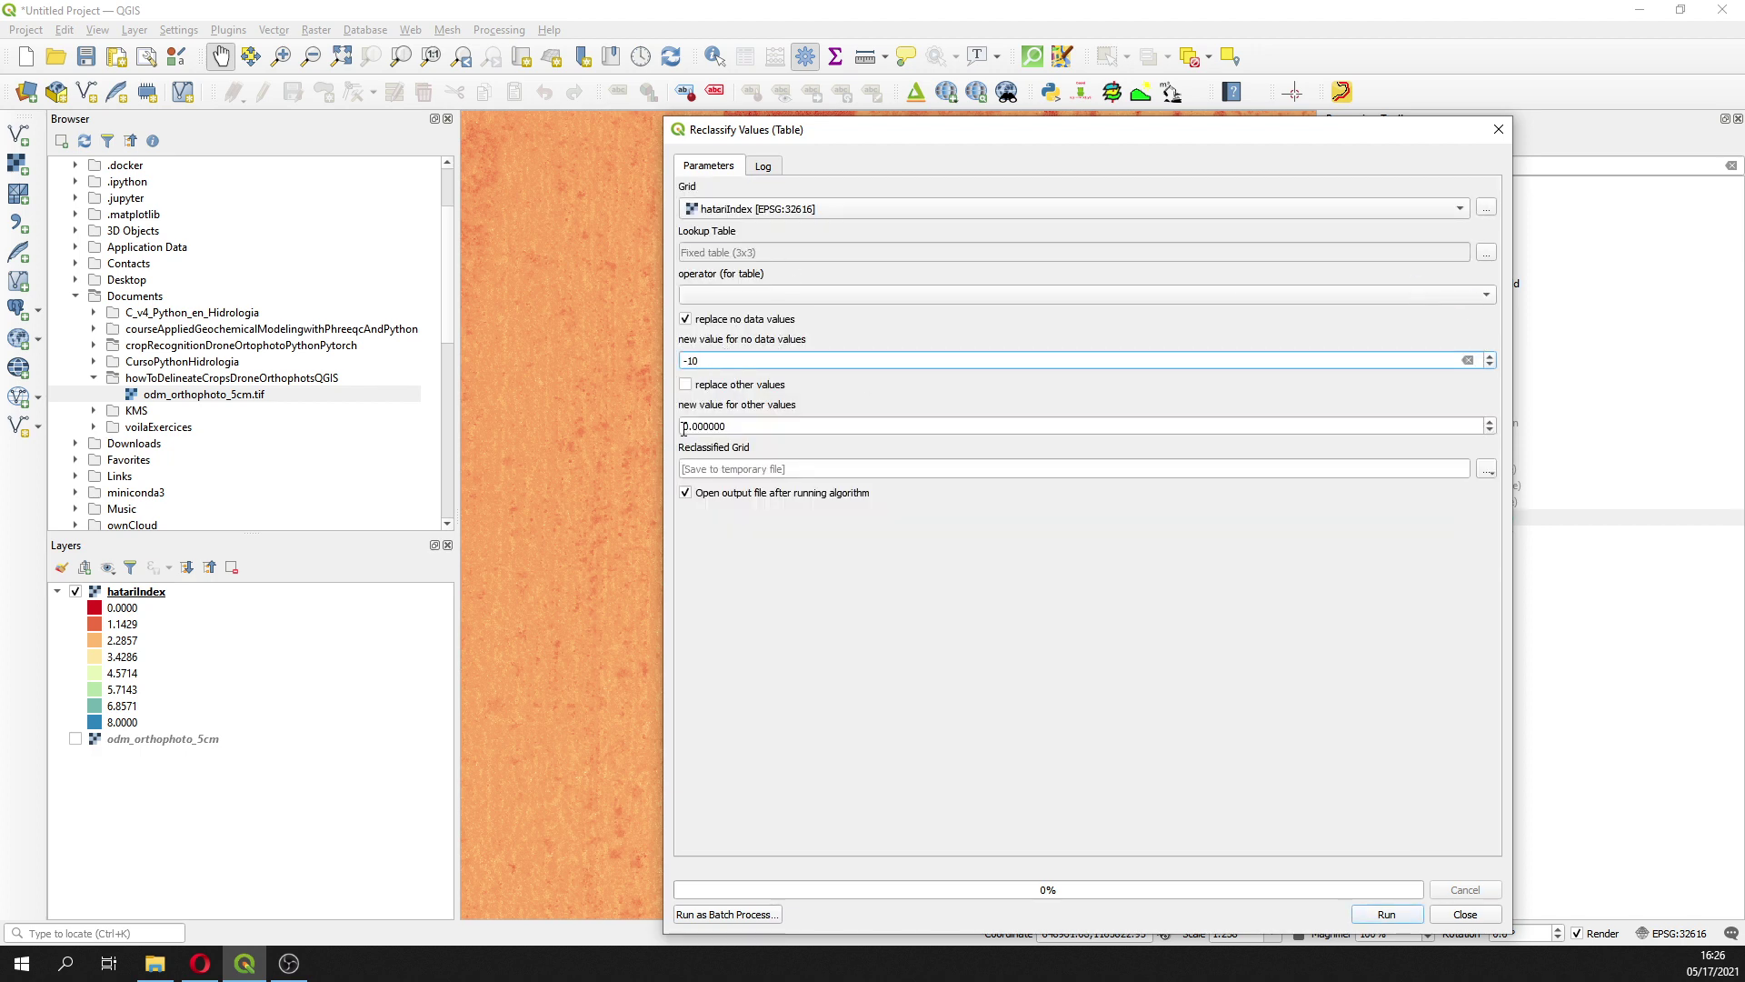
Set the reclassified output file to hatariIndexReclass.sdat
{"action": "left_click", "coordinate": [1486, 469]}
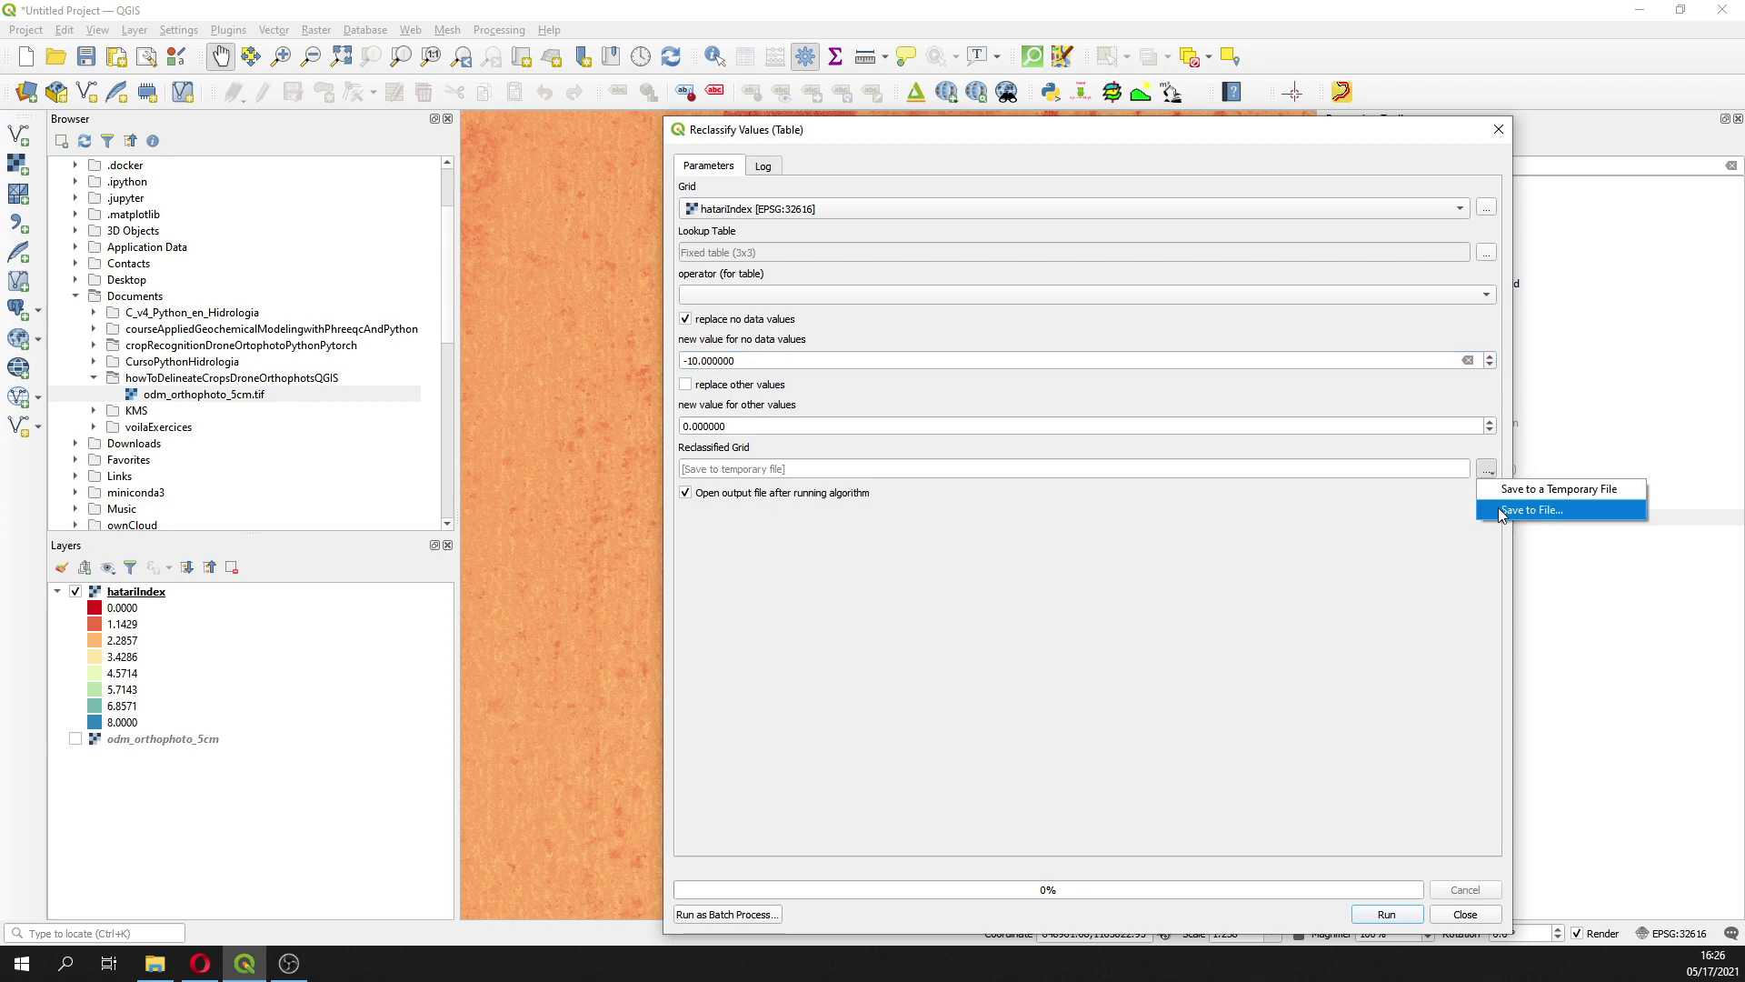
{"action": "left_click", "coordinate": [1502, 511]}
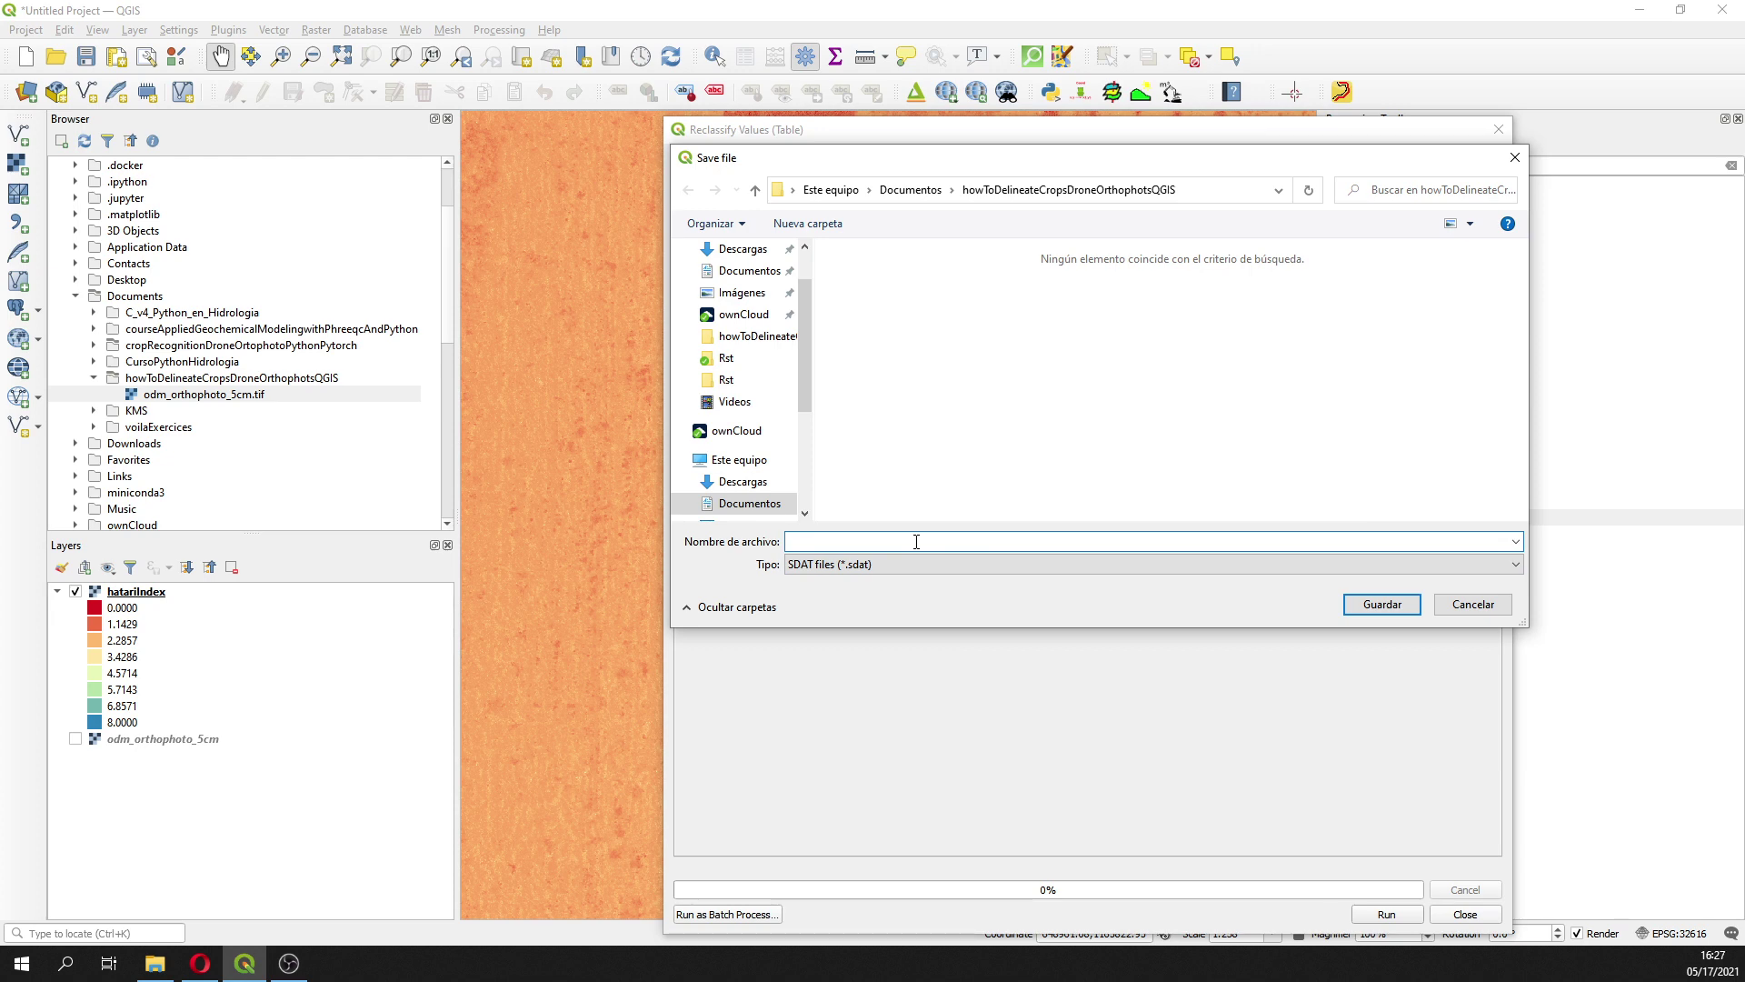
{"action": "type", "text": "hatari"}
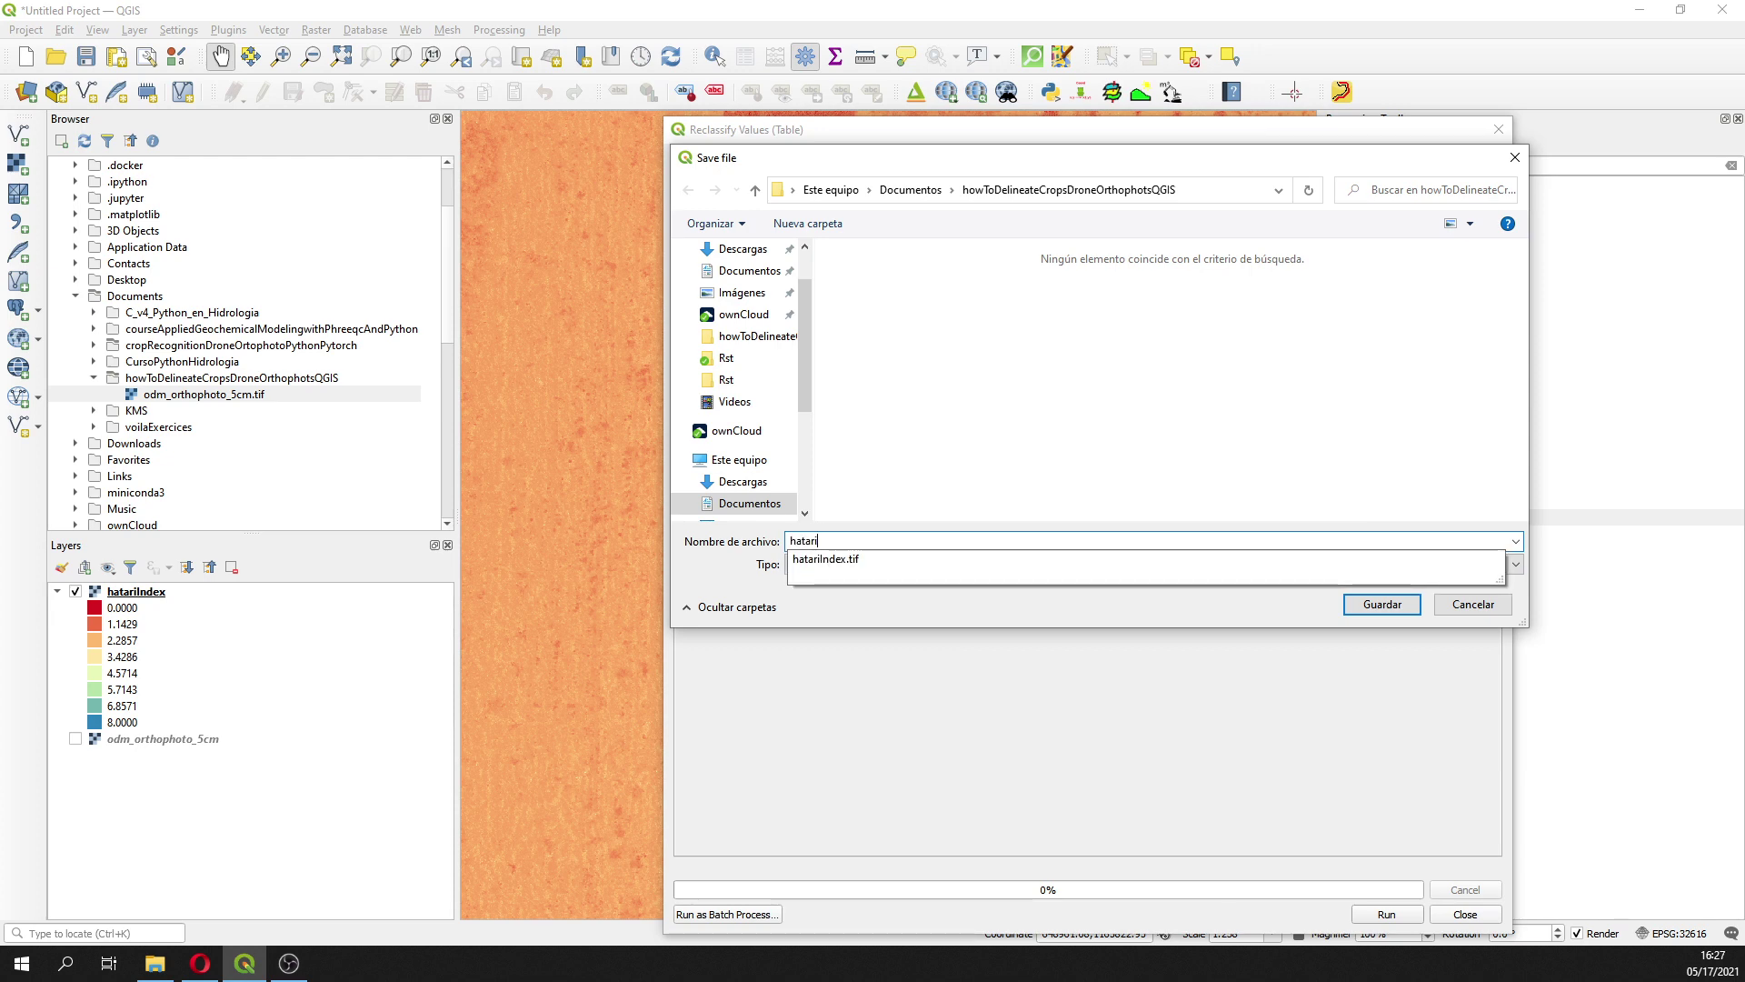
{"action": "type", "text": "Index"}
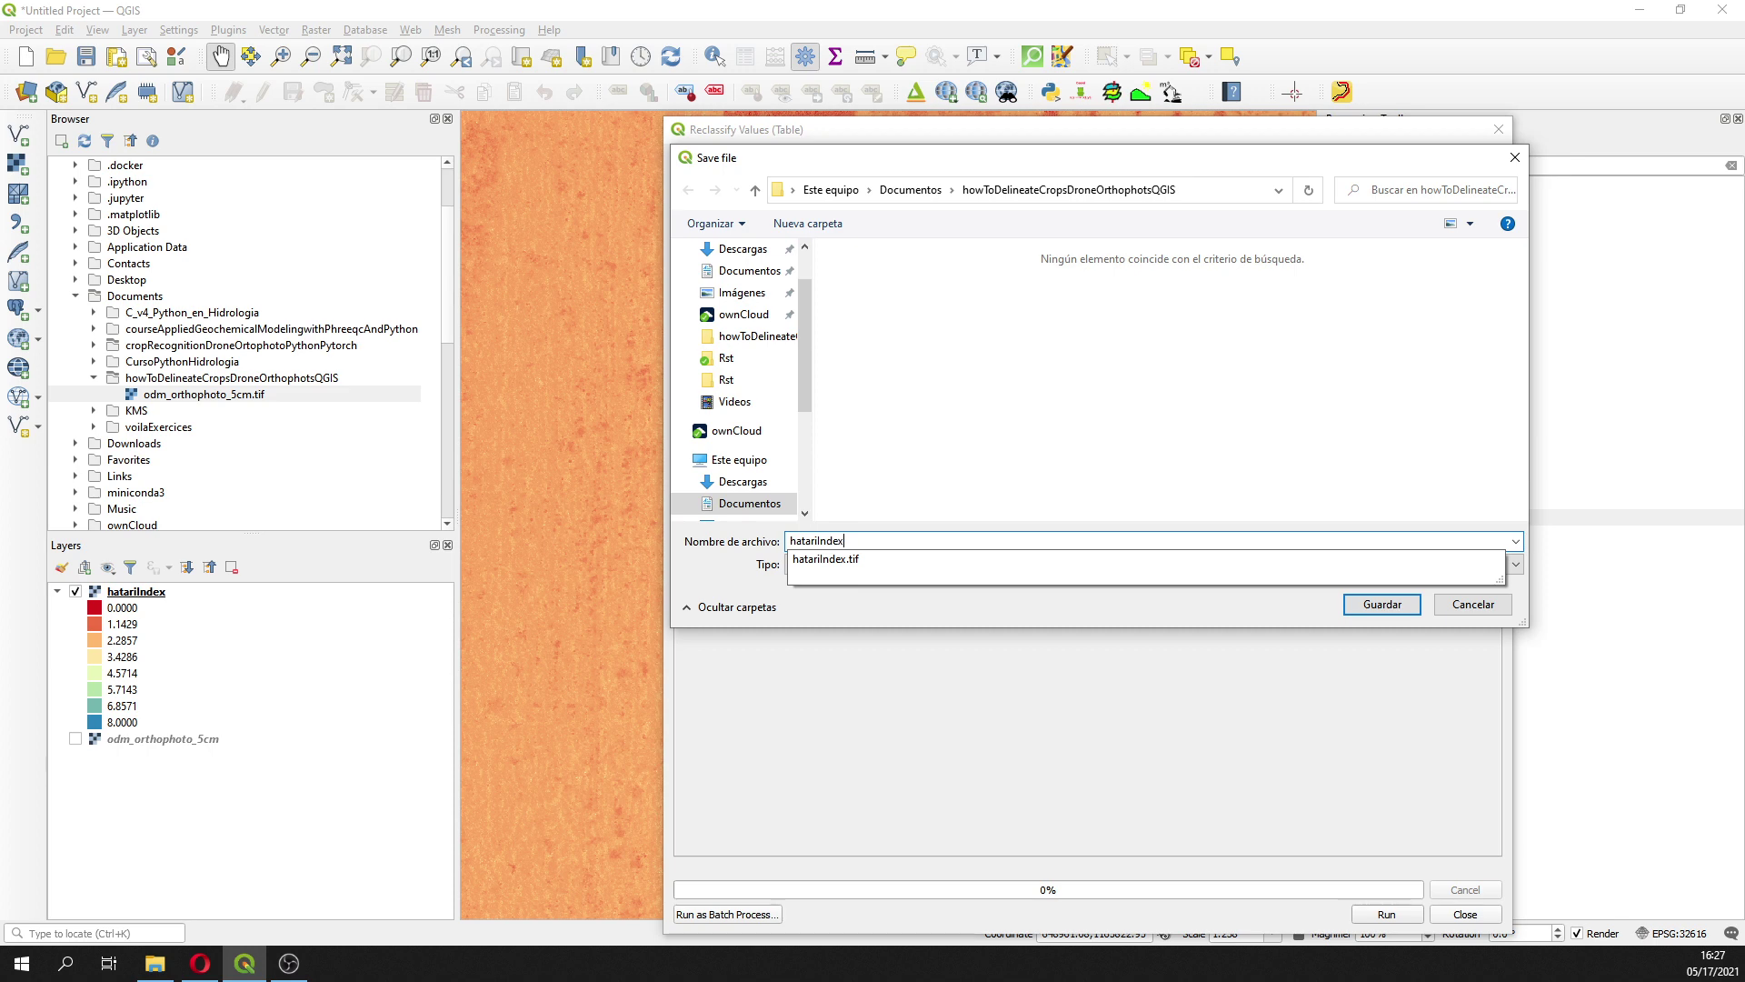
{"action": "type", "text": "Reclass"}
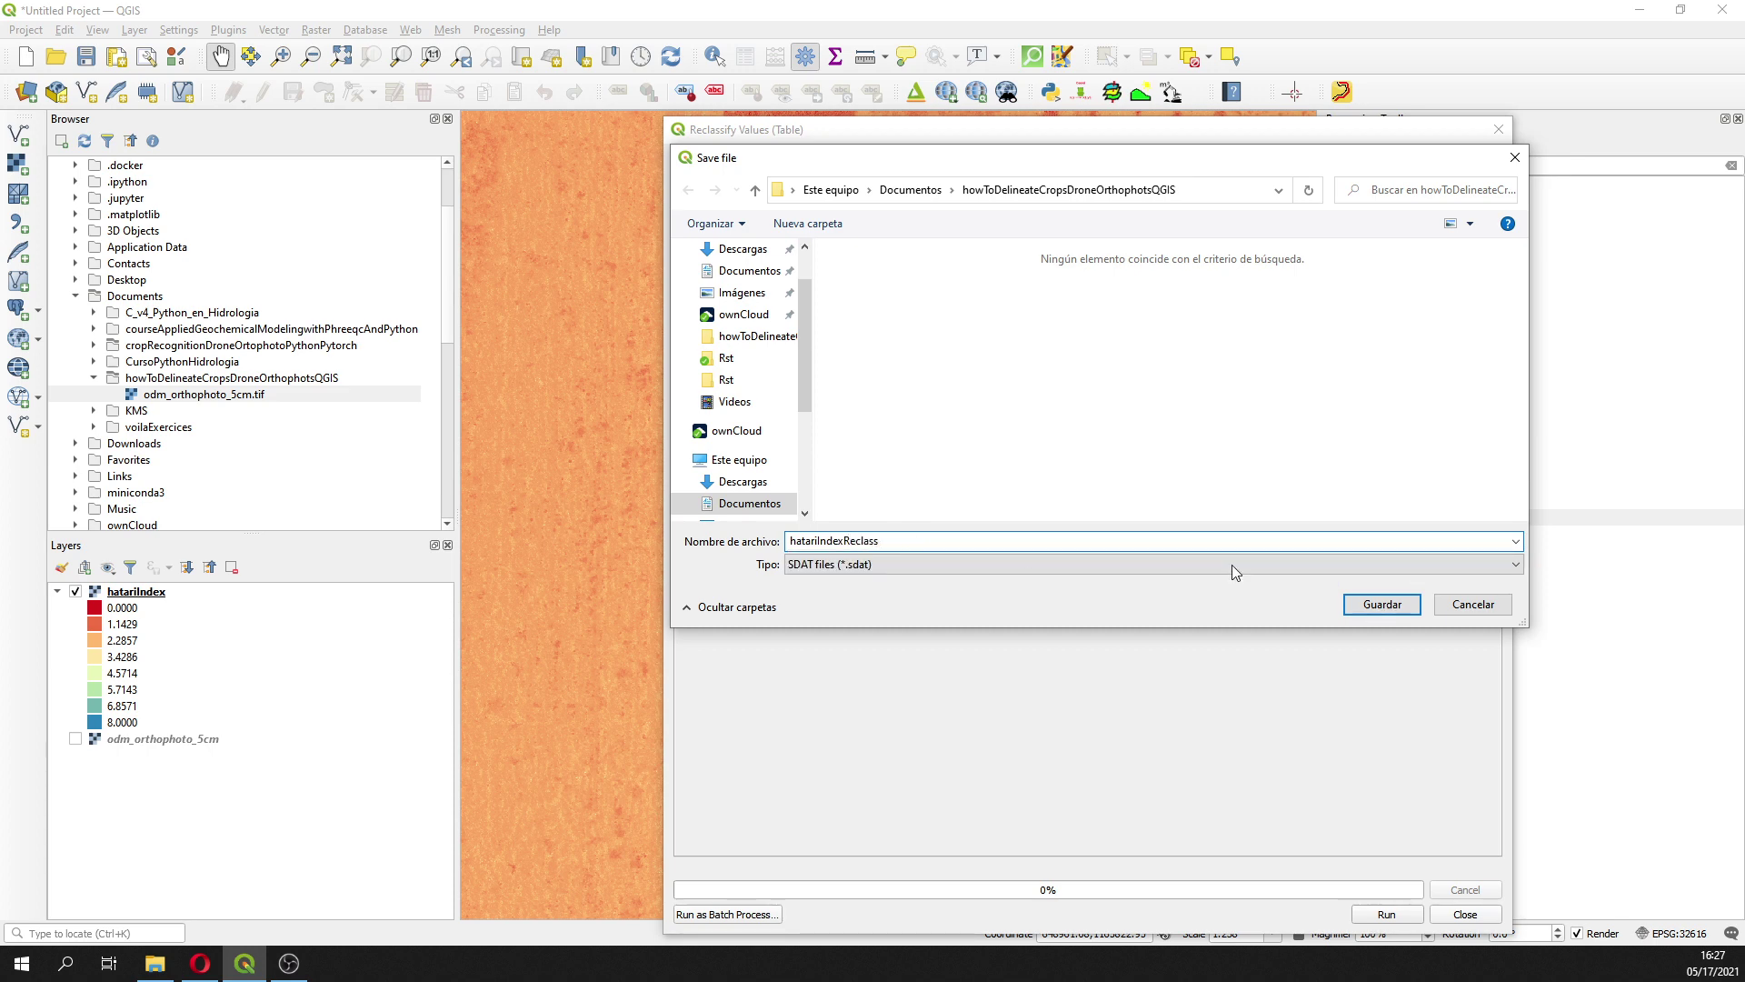
{"action": "left_click", "coordinate": [1382, 604]}
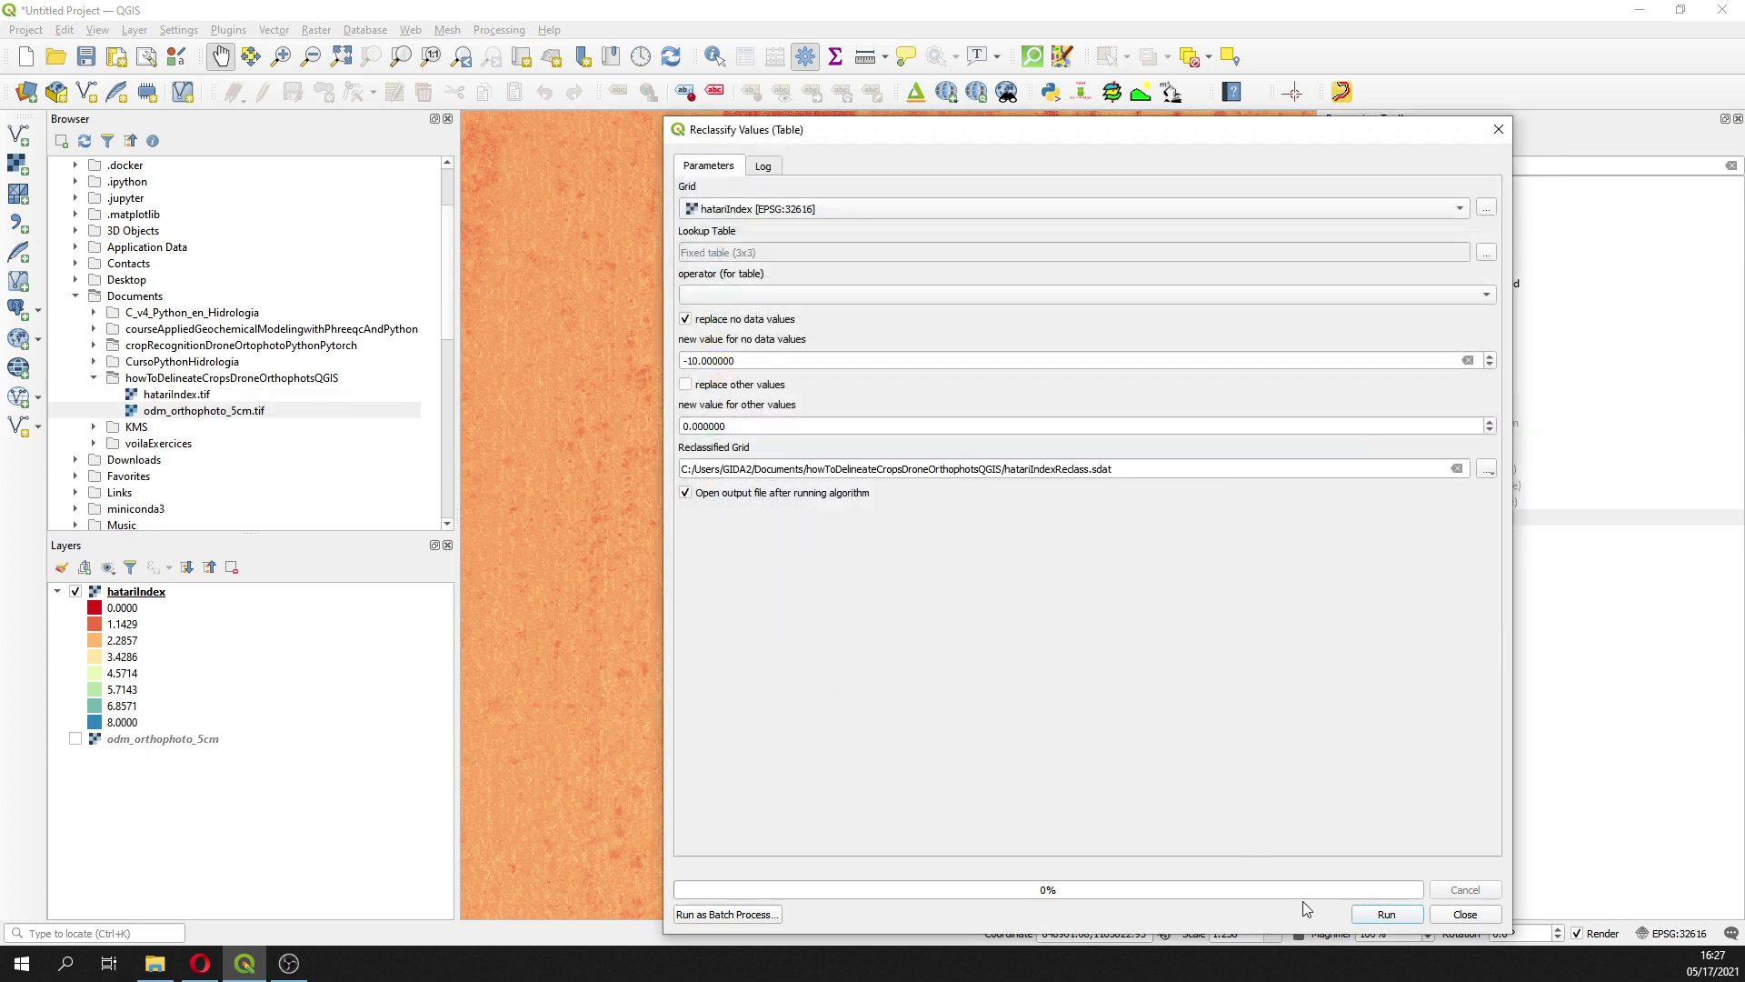
Choose the [0] min <= value < max operator and run the reclassification
{"action": "left_click", "coordinate": [1383, 916]}
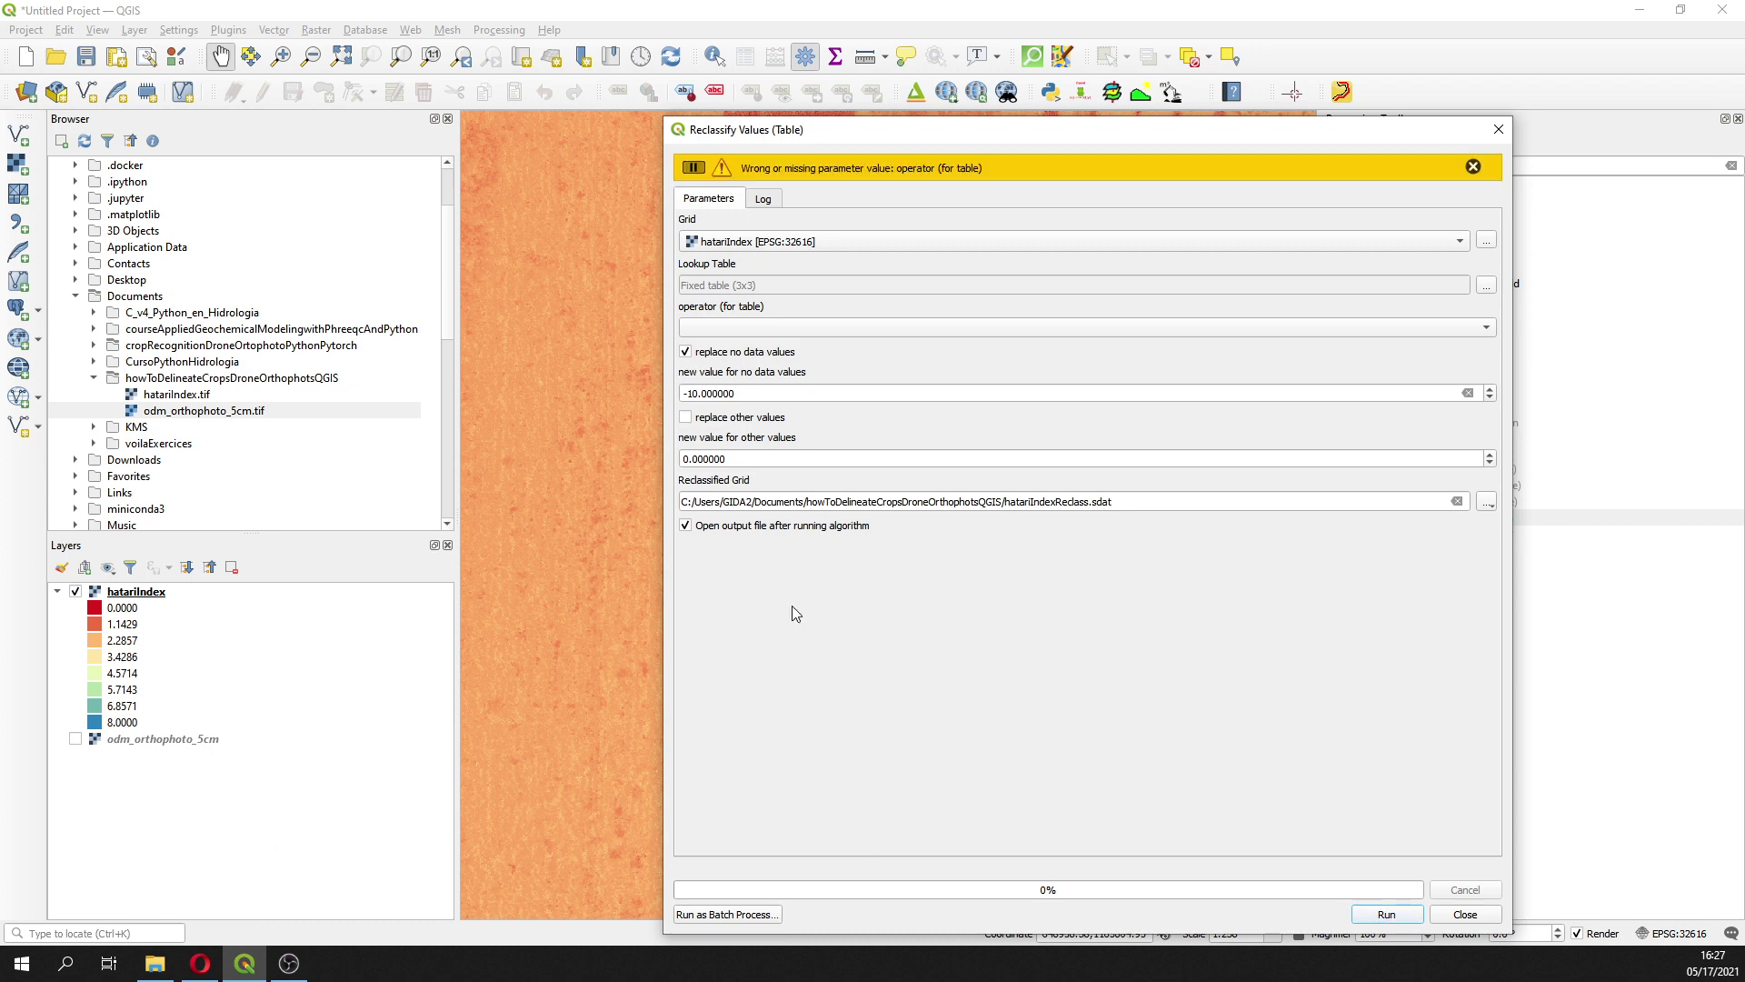
{"action": "left_click", "coordinate": [860, 327]}
{"action": "left_click", "coordinate": [851, 333]}
{"action": "left_click", "coordinate": [1407, 913]}
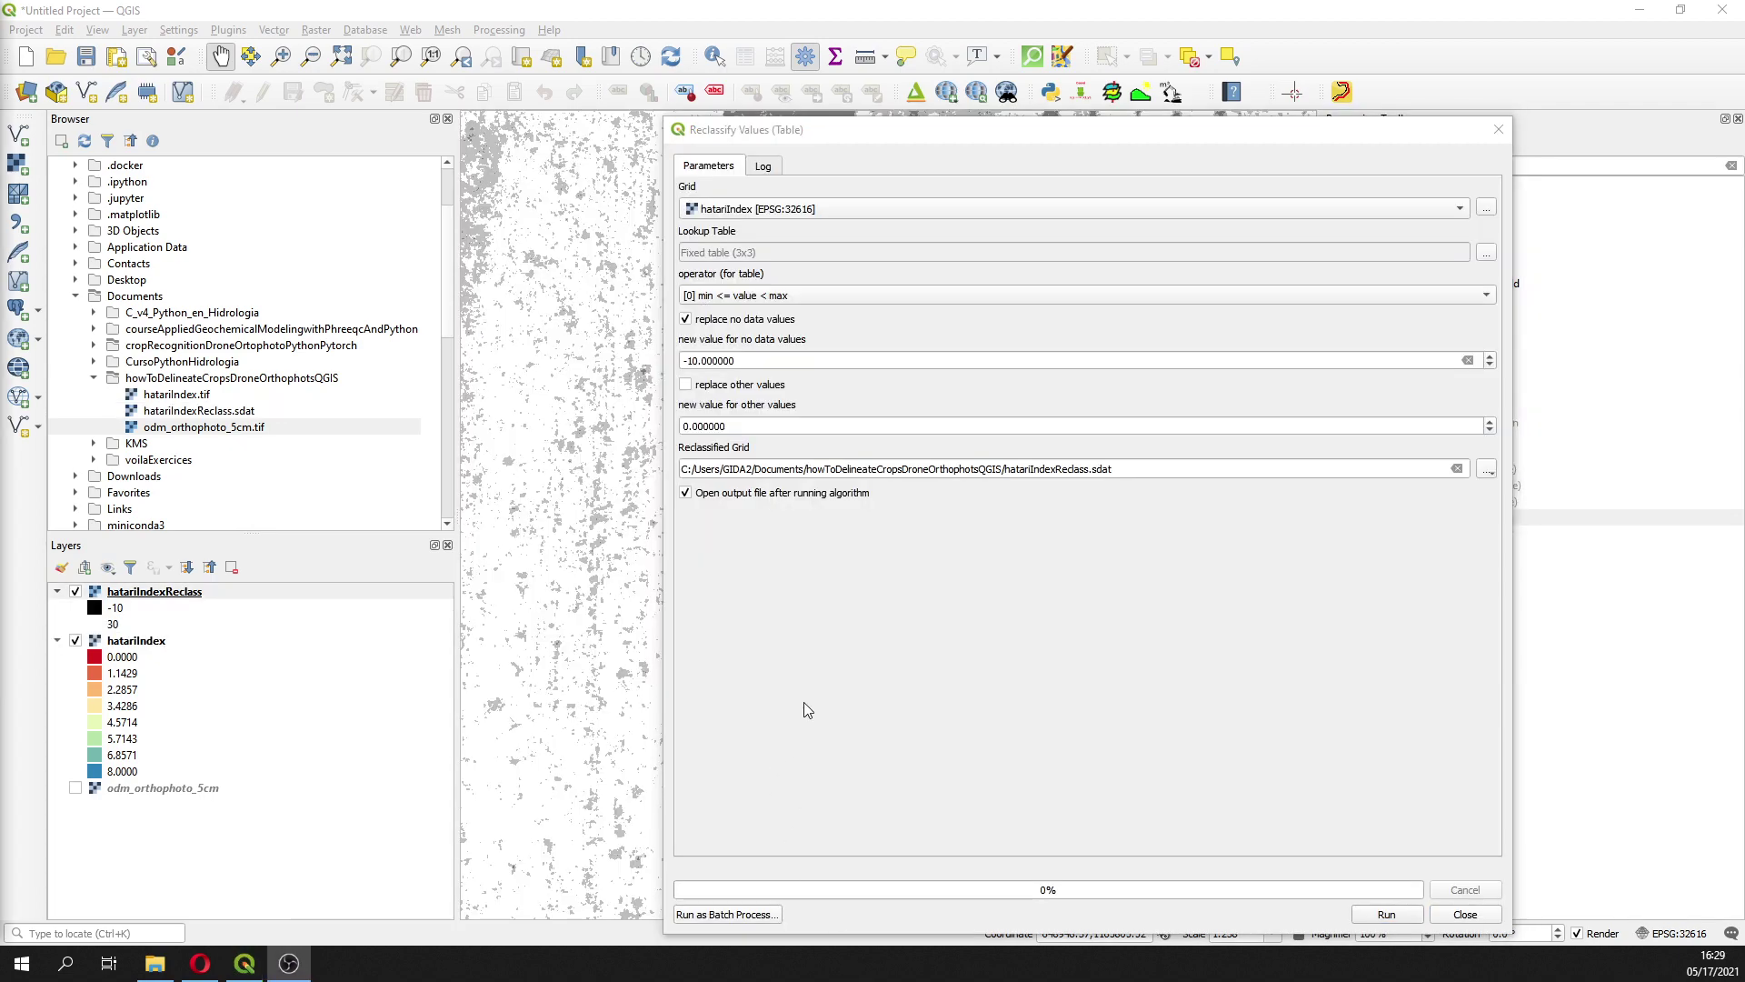
Close the Reclassify dialog, zoom in on the crop rows, and hide hatariIndex
{"action": "left_click", "coordinate": [1452, 915]}
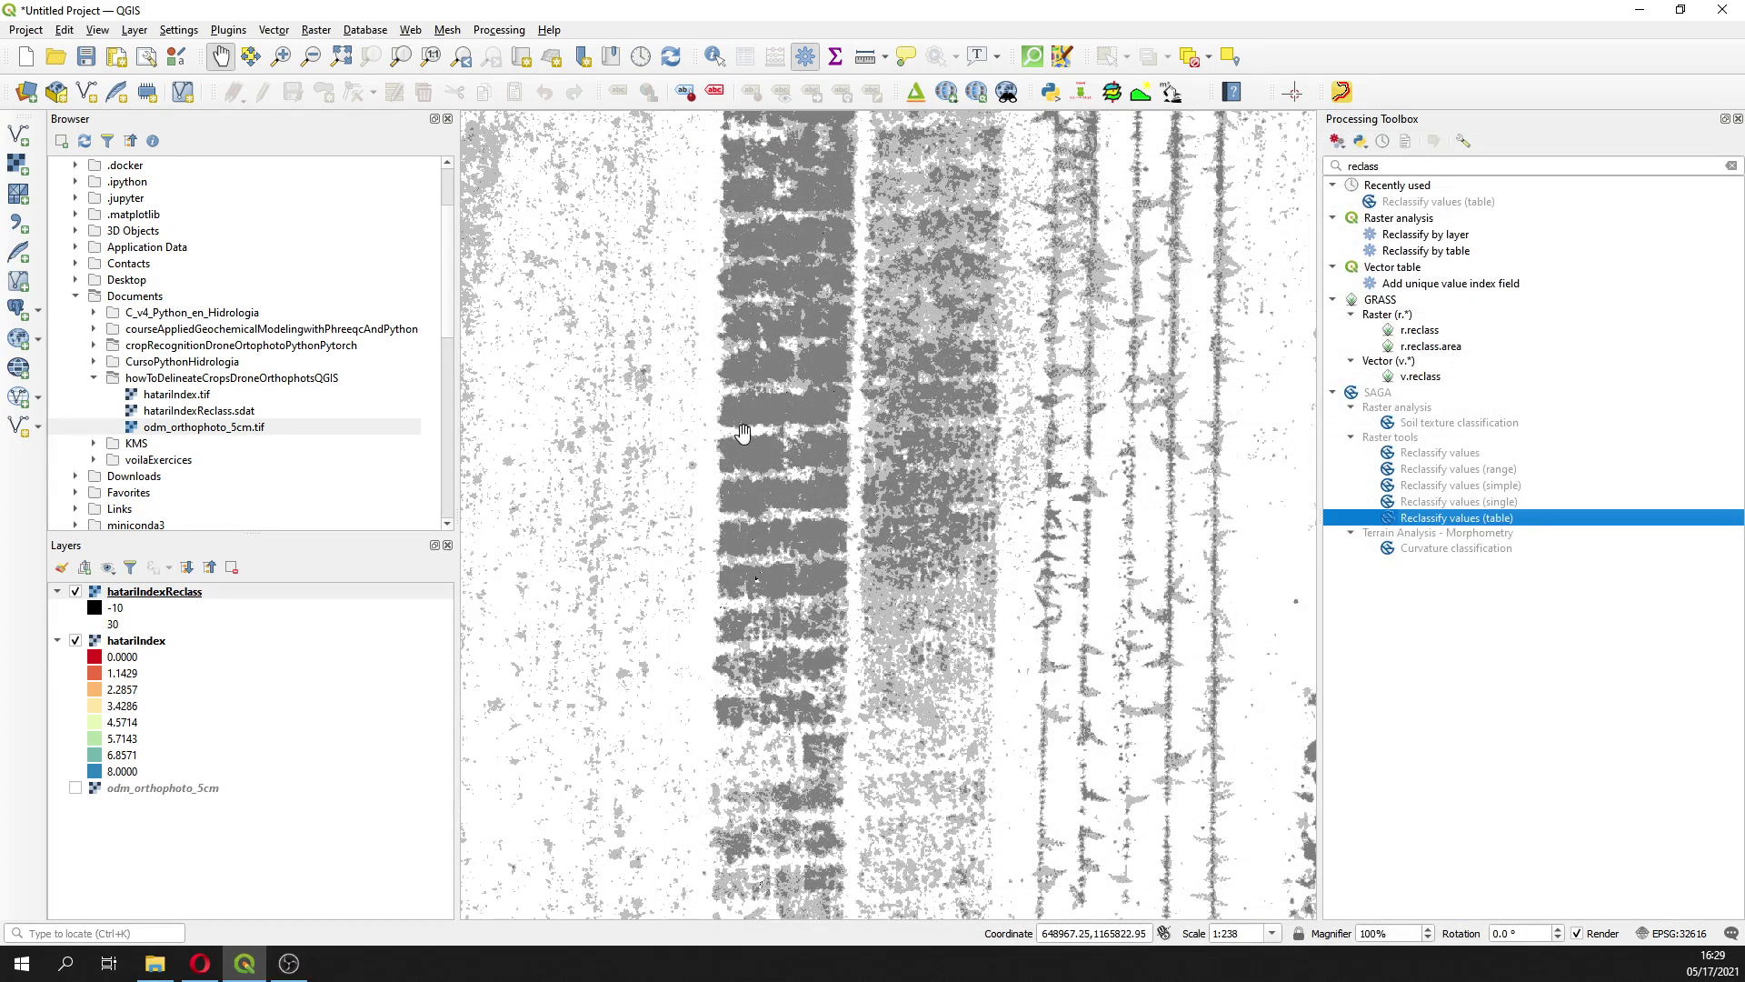
{"action": "scroll", "coordinate": [743, 431], "scroll_direction": "up", "scroll_amount": 2}
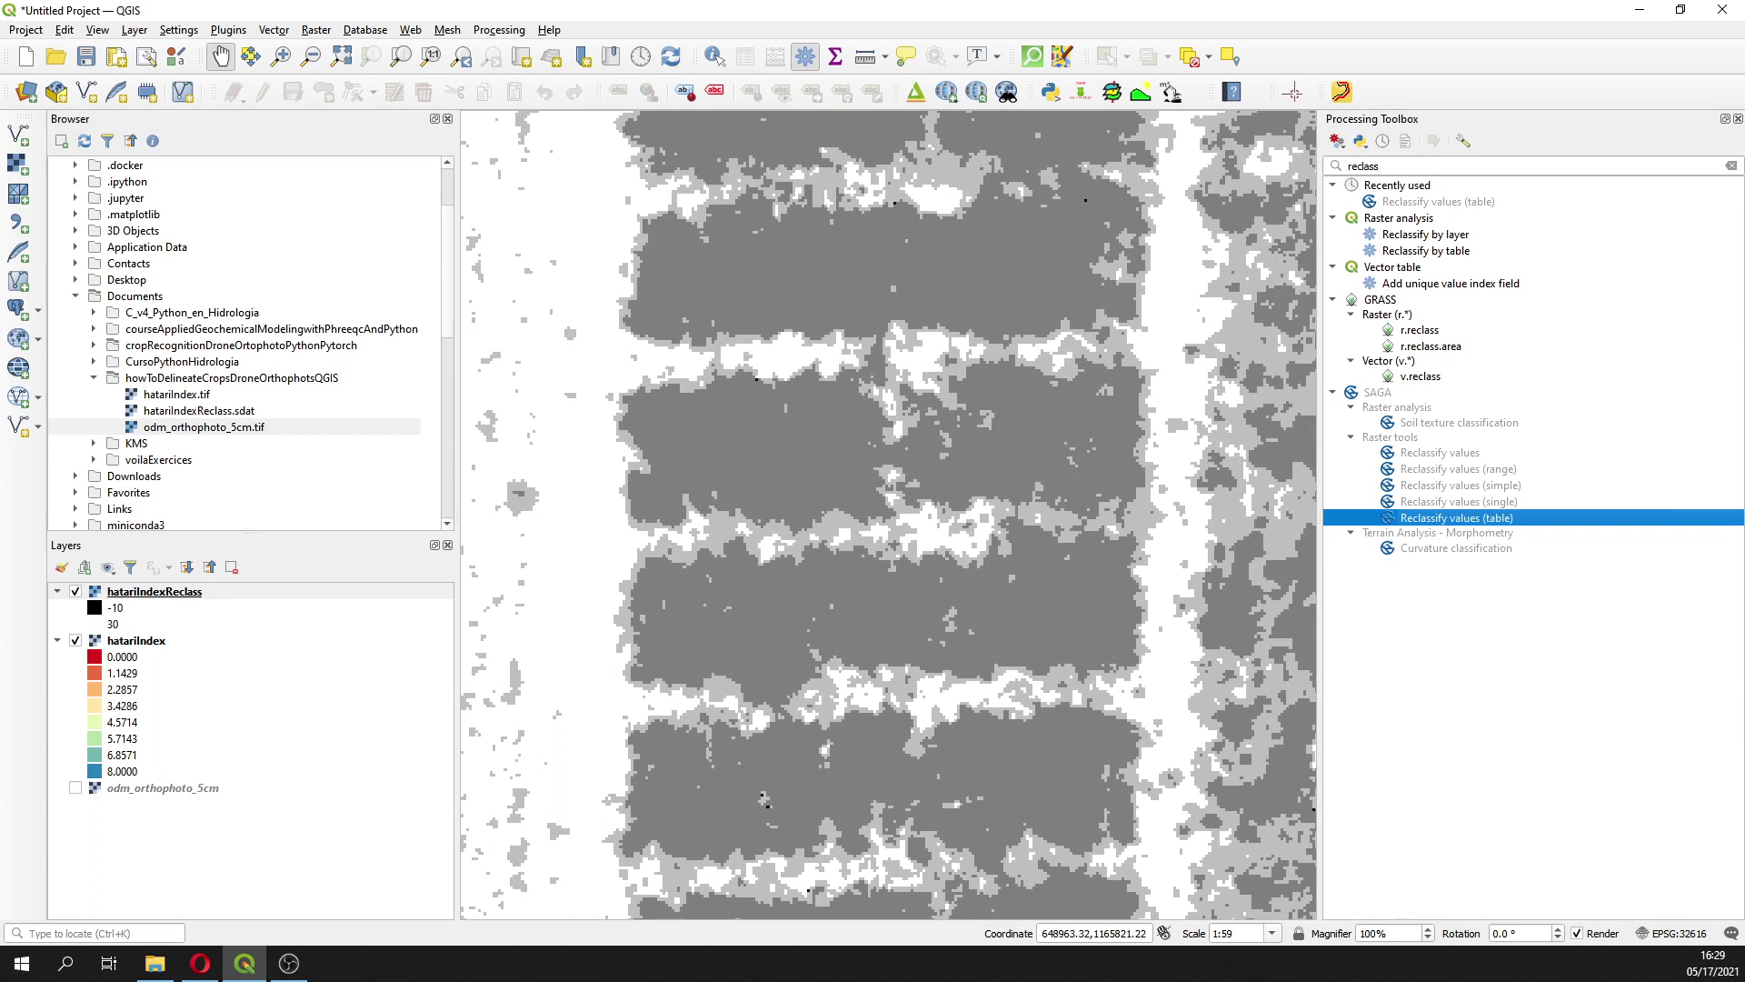
{"action": "left_click", "coordinate": [75, 640]}
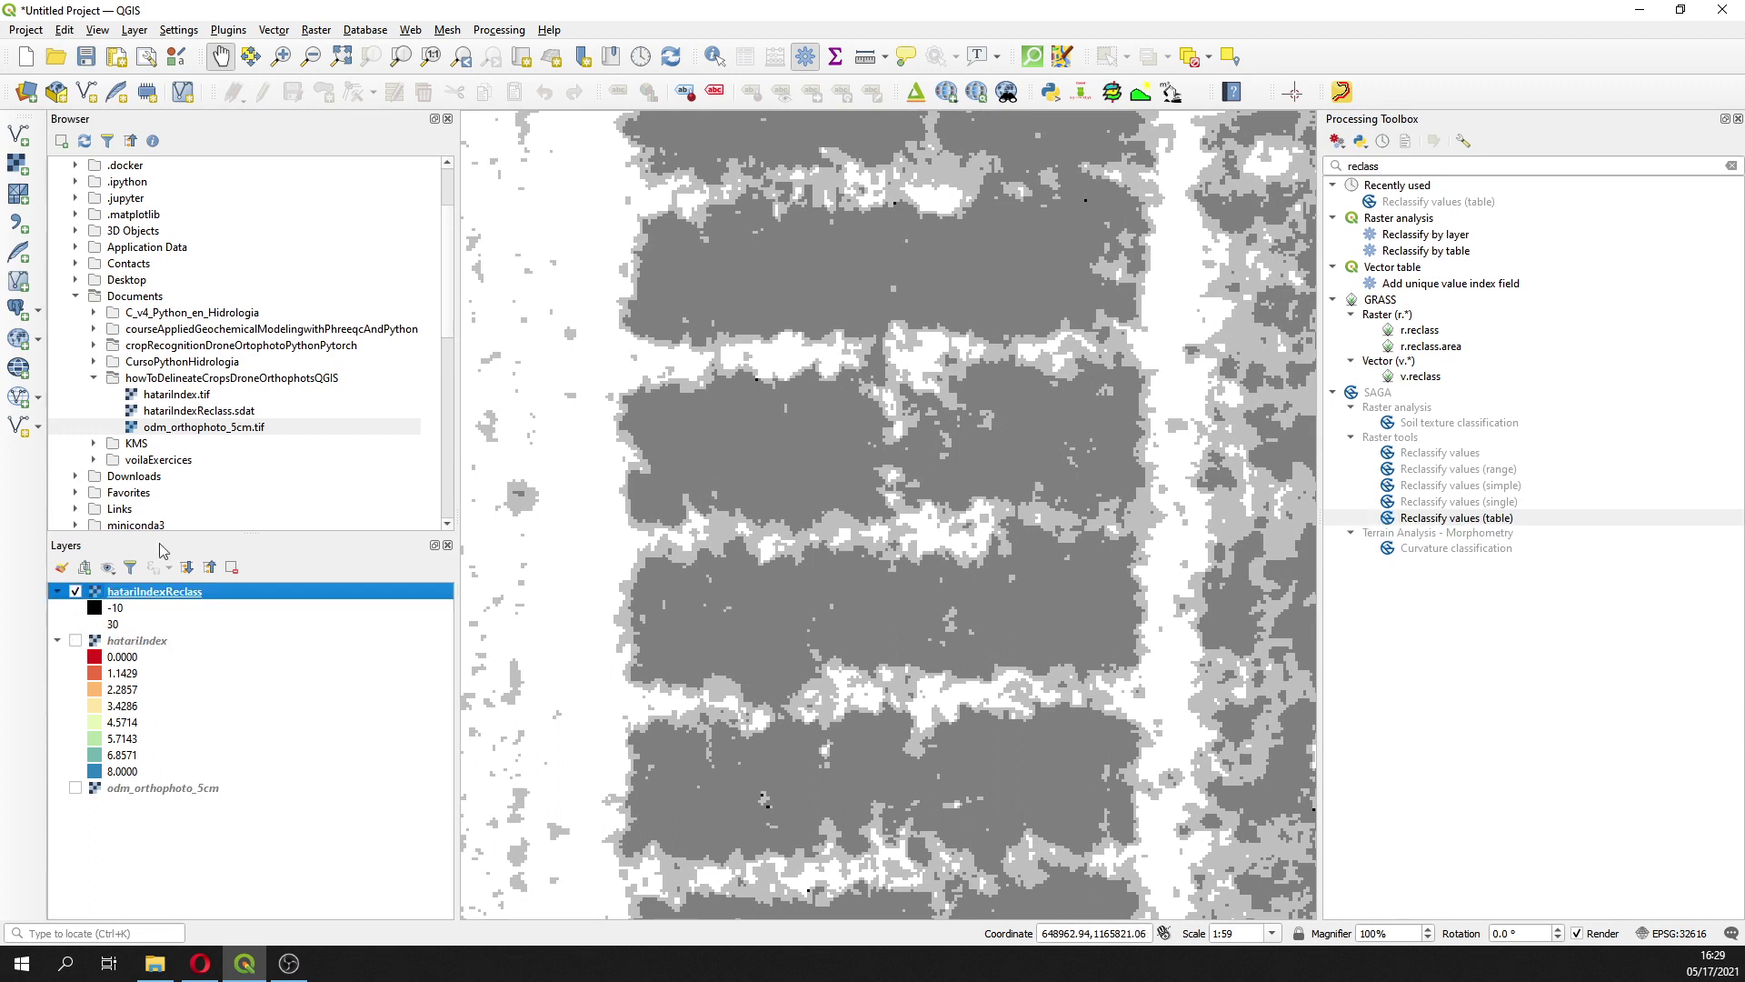
Turn on odm_orthophoto_5cm and toggle hatariIndexReclass over it while panning across the field
{"action": "left_click", "coordinate": [75, 592]}
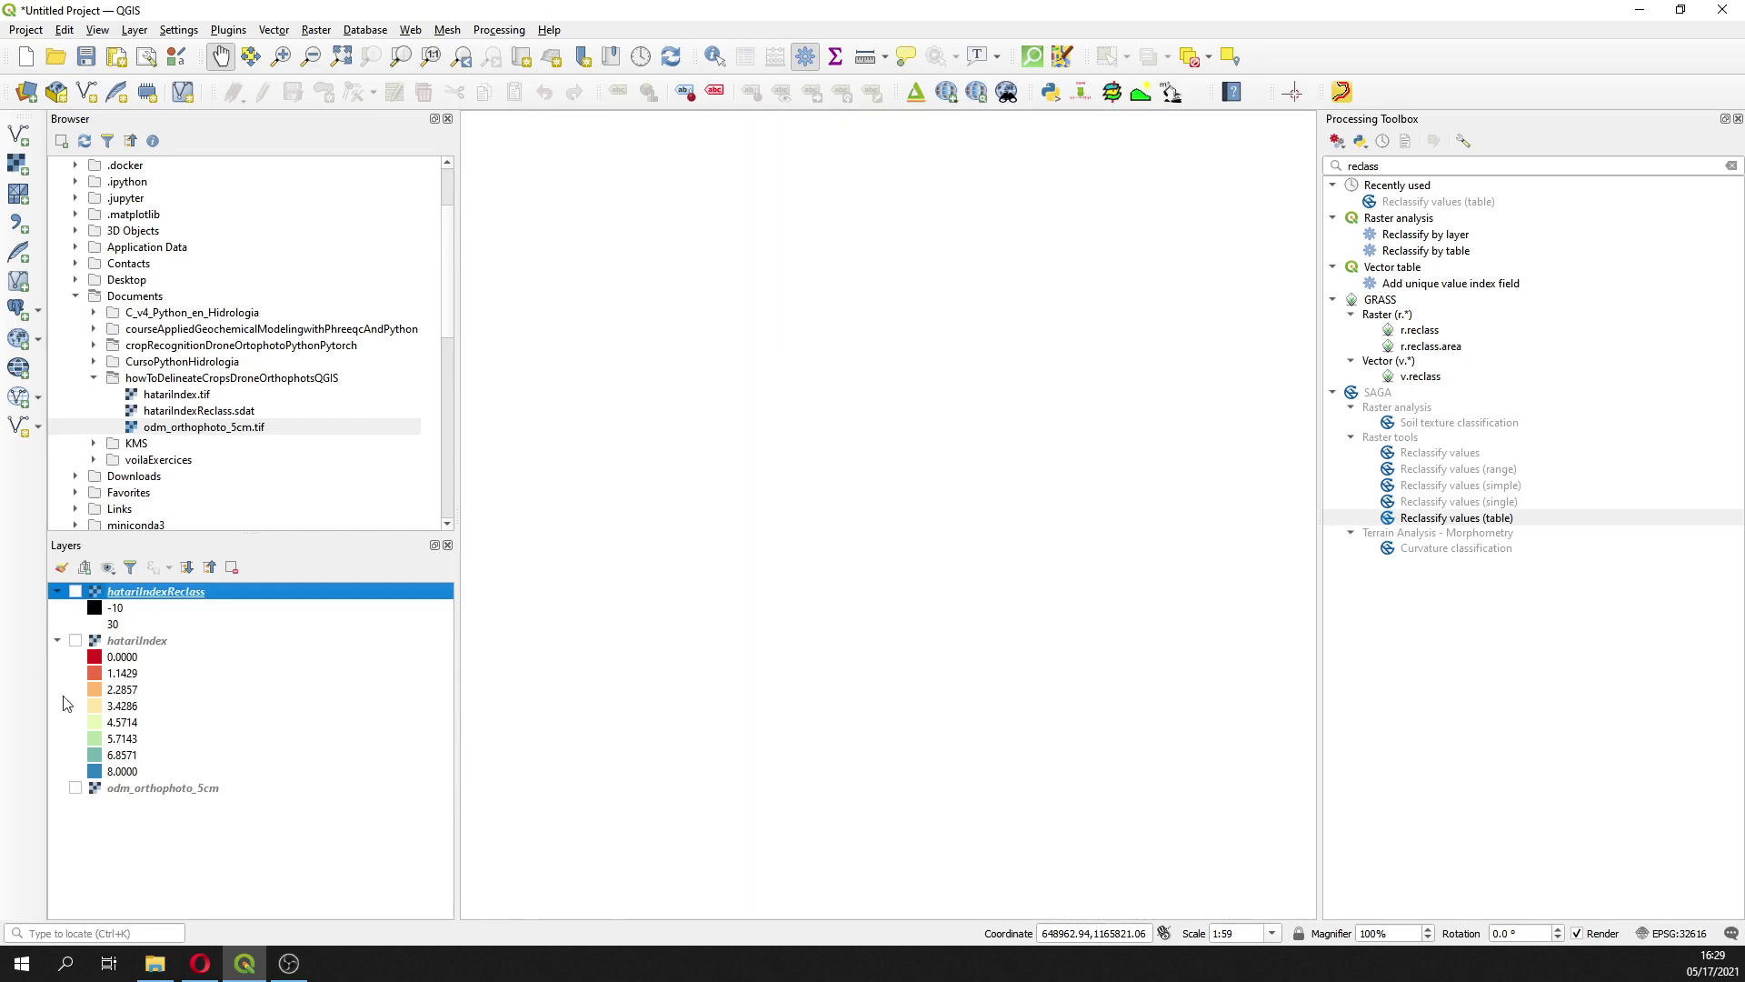
{"action": "left_click", "coordinate": [75, 788]}
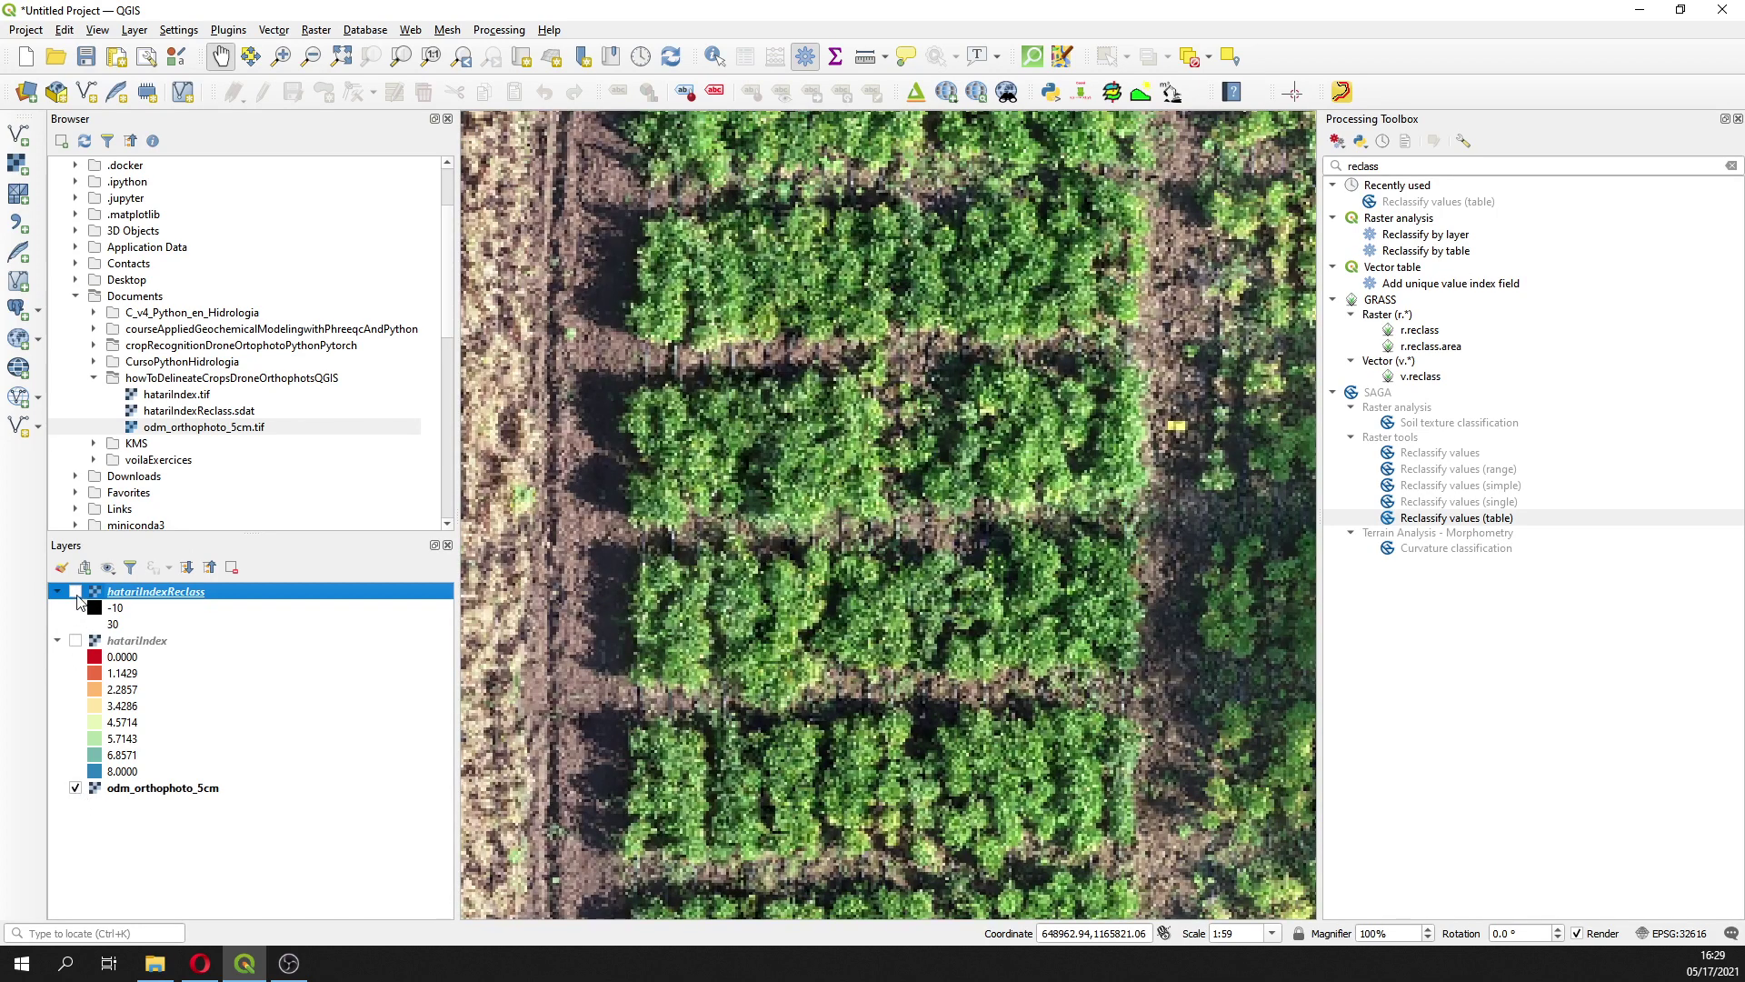
{"action": "left_click", "coordinate": [75, 592]}
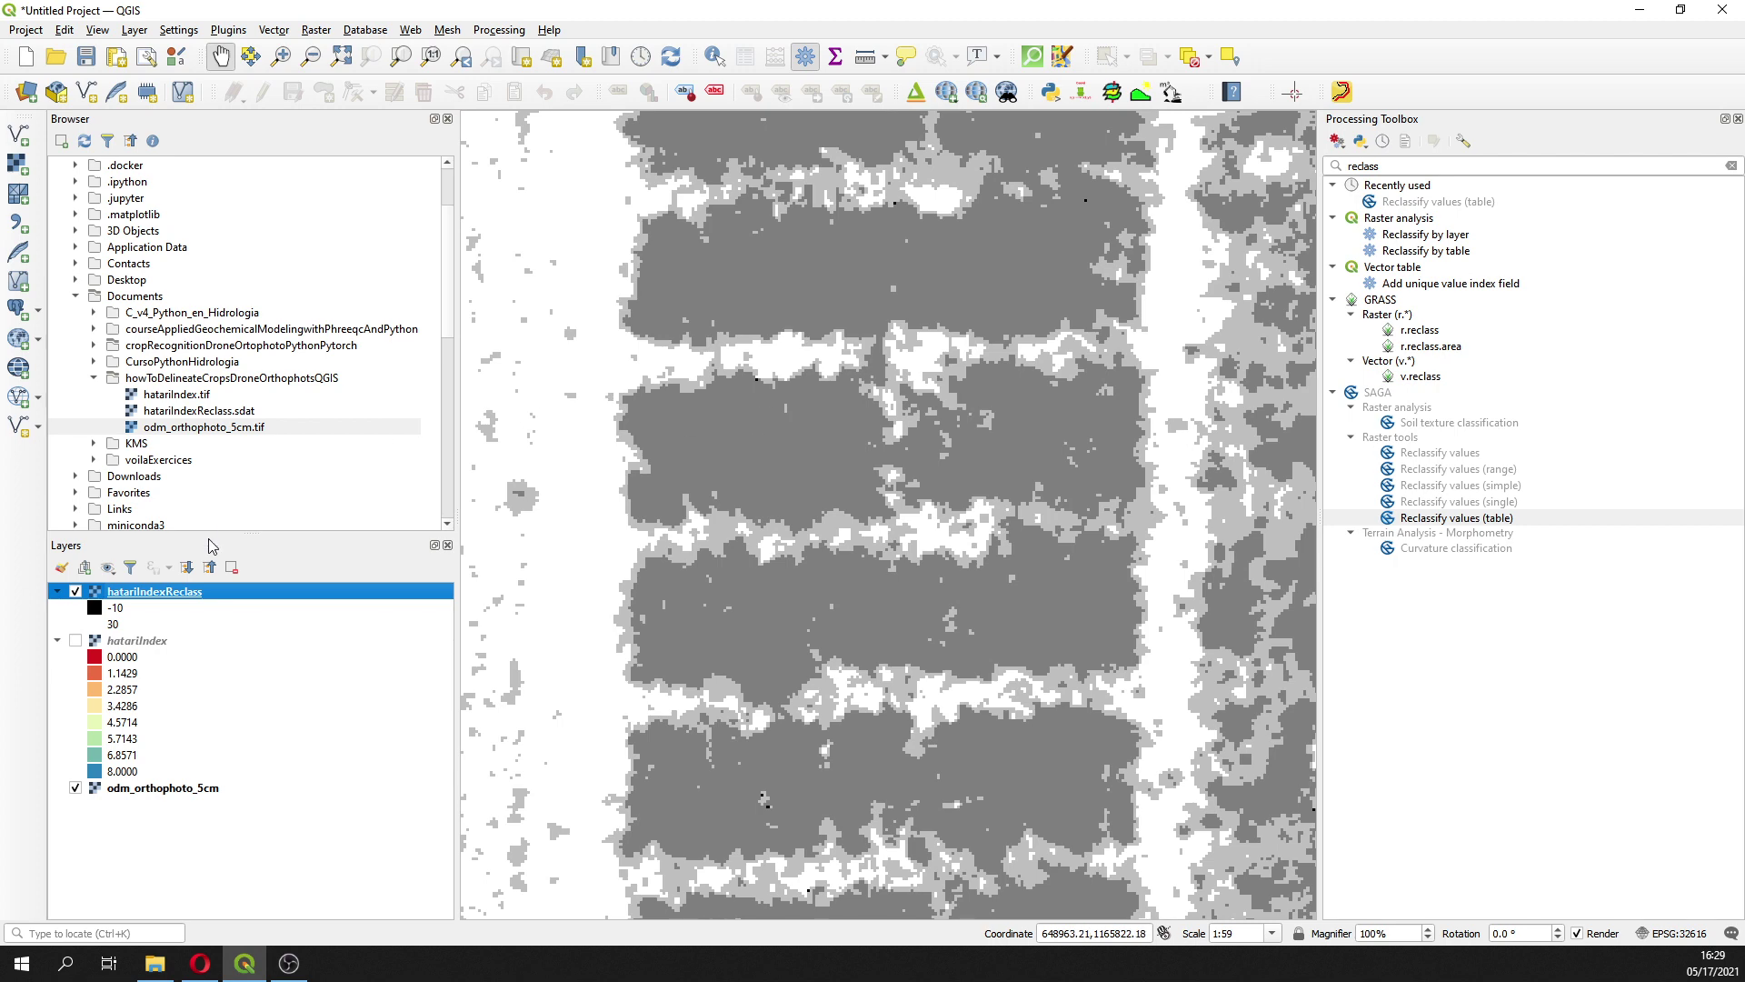
{"action": "left_click", "coordinate": [75, 593]}
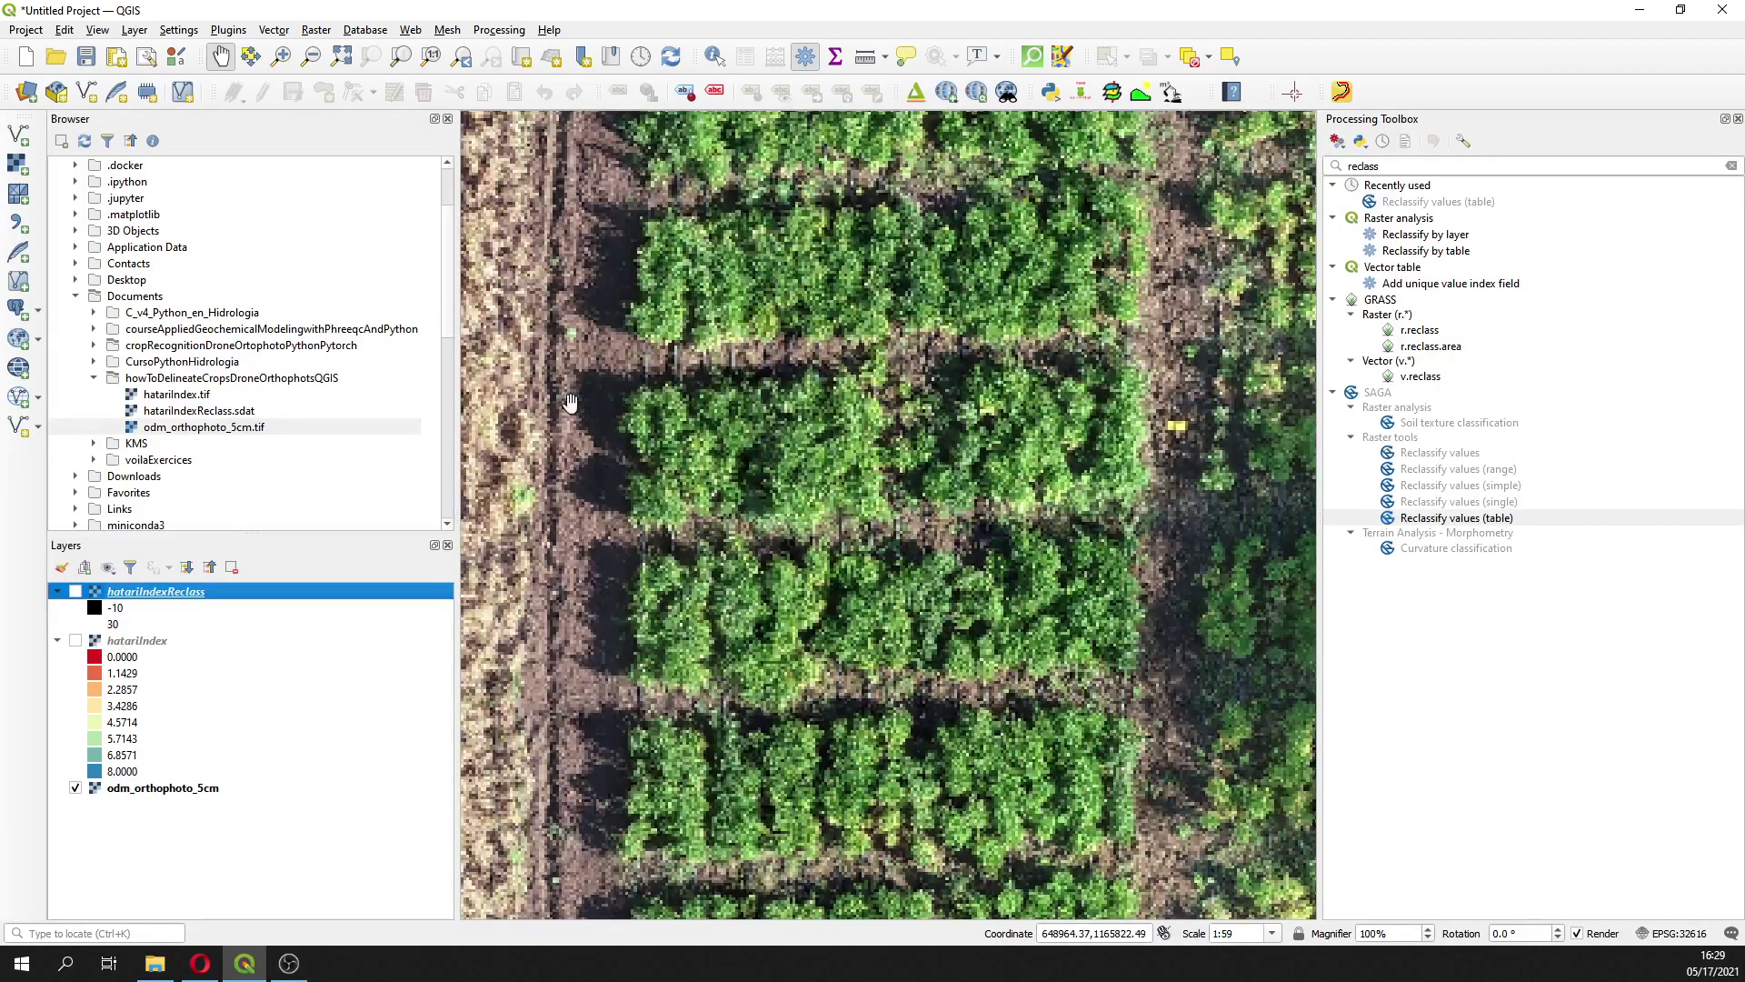
{"action": "left_click_drag", "start_coordinate": [1235, 409], "coordinate": [995, 458]}
{"action": "left_click", "coordinate": [77, 592]}
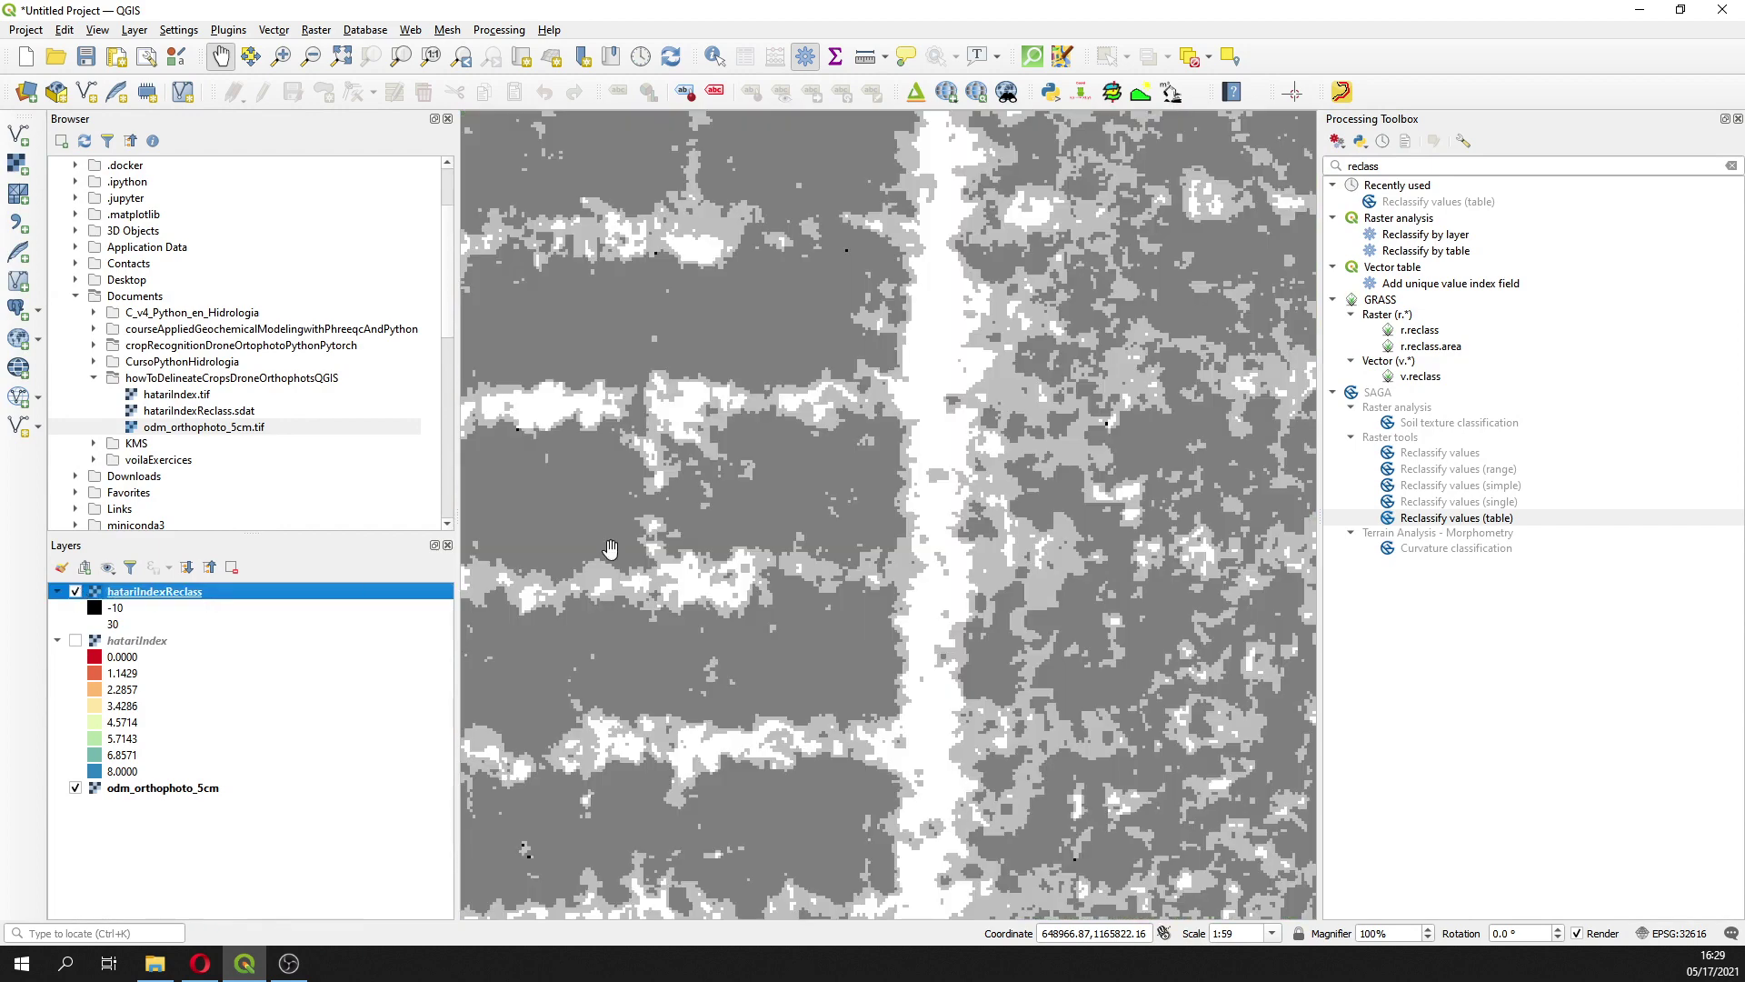
{"action": "left_click_drag", "start_coordinate": [1082, 421], "coordinate": [988, 459]}
{"action": "scroll", "coordinate": [989, 459], "scroll_direction": "down", "scroll_amount": 1}
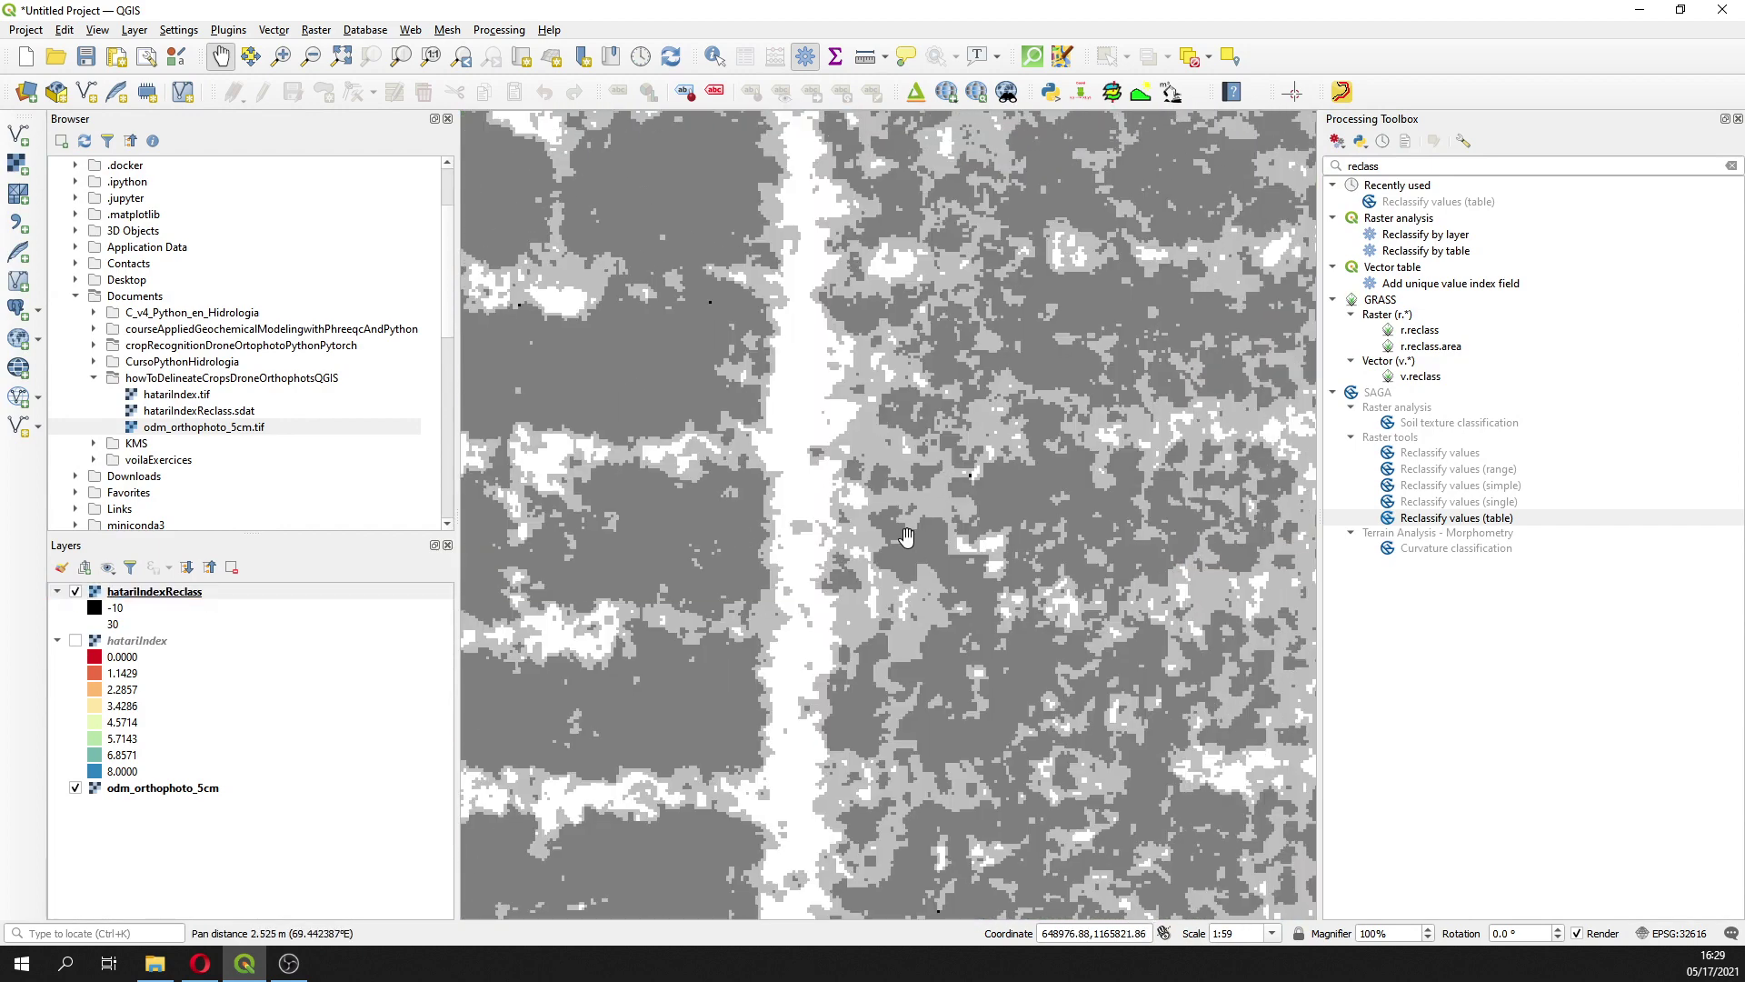
{"action": "scroll", "coordinate": [907, 536], "scroll_direction": "down", "scroll_amount": 1}
{"action": "left_click_drag", "start_coordinate": [905, 345], "coordinate": [783, 668]}
{"action": "scroll", "coordinate": [899, 530], "scroll_direction": "up", "scroll_amount": 2}
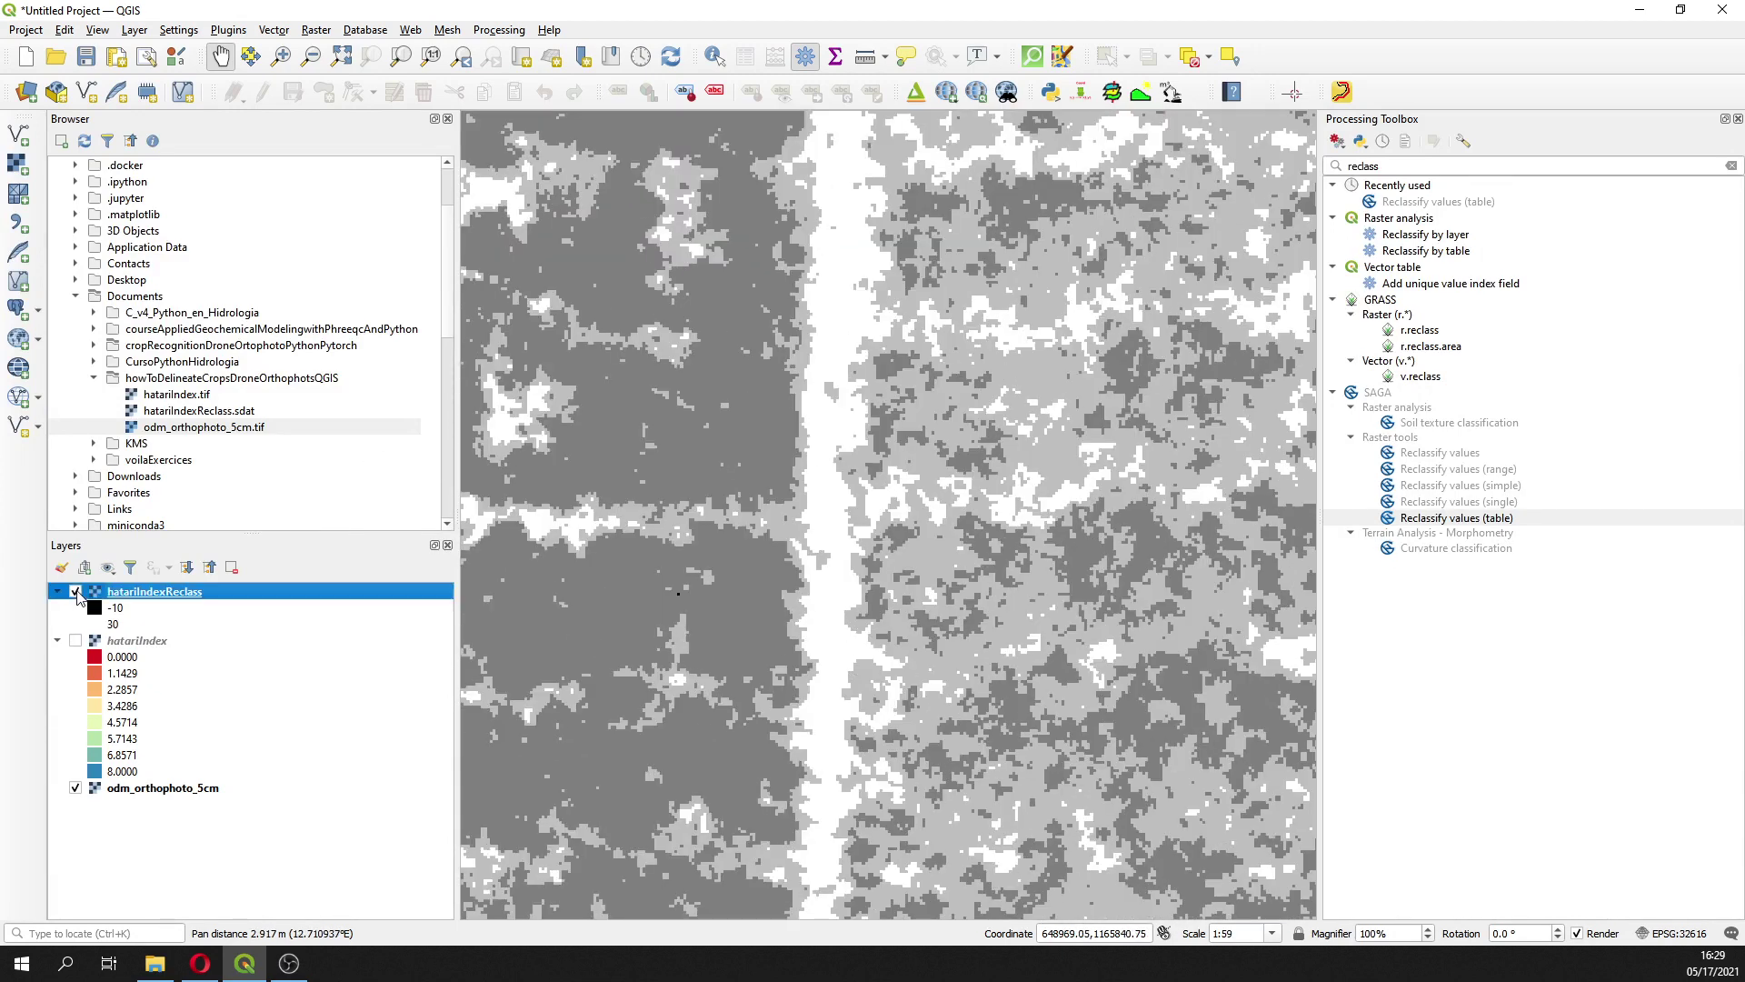
Flick hatariIndexReclass off and on repeatedly to compare, leaving it visible
{"action": "left_click", "coordinate": [76, 591]}
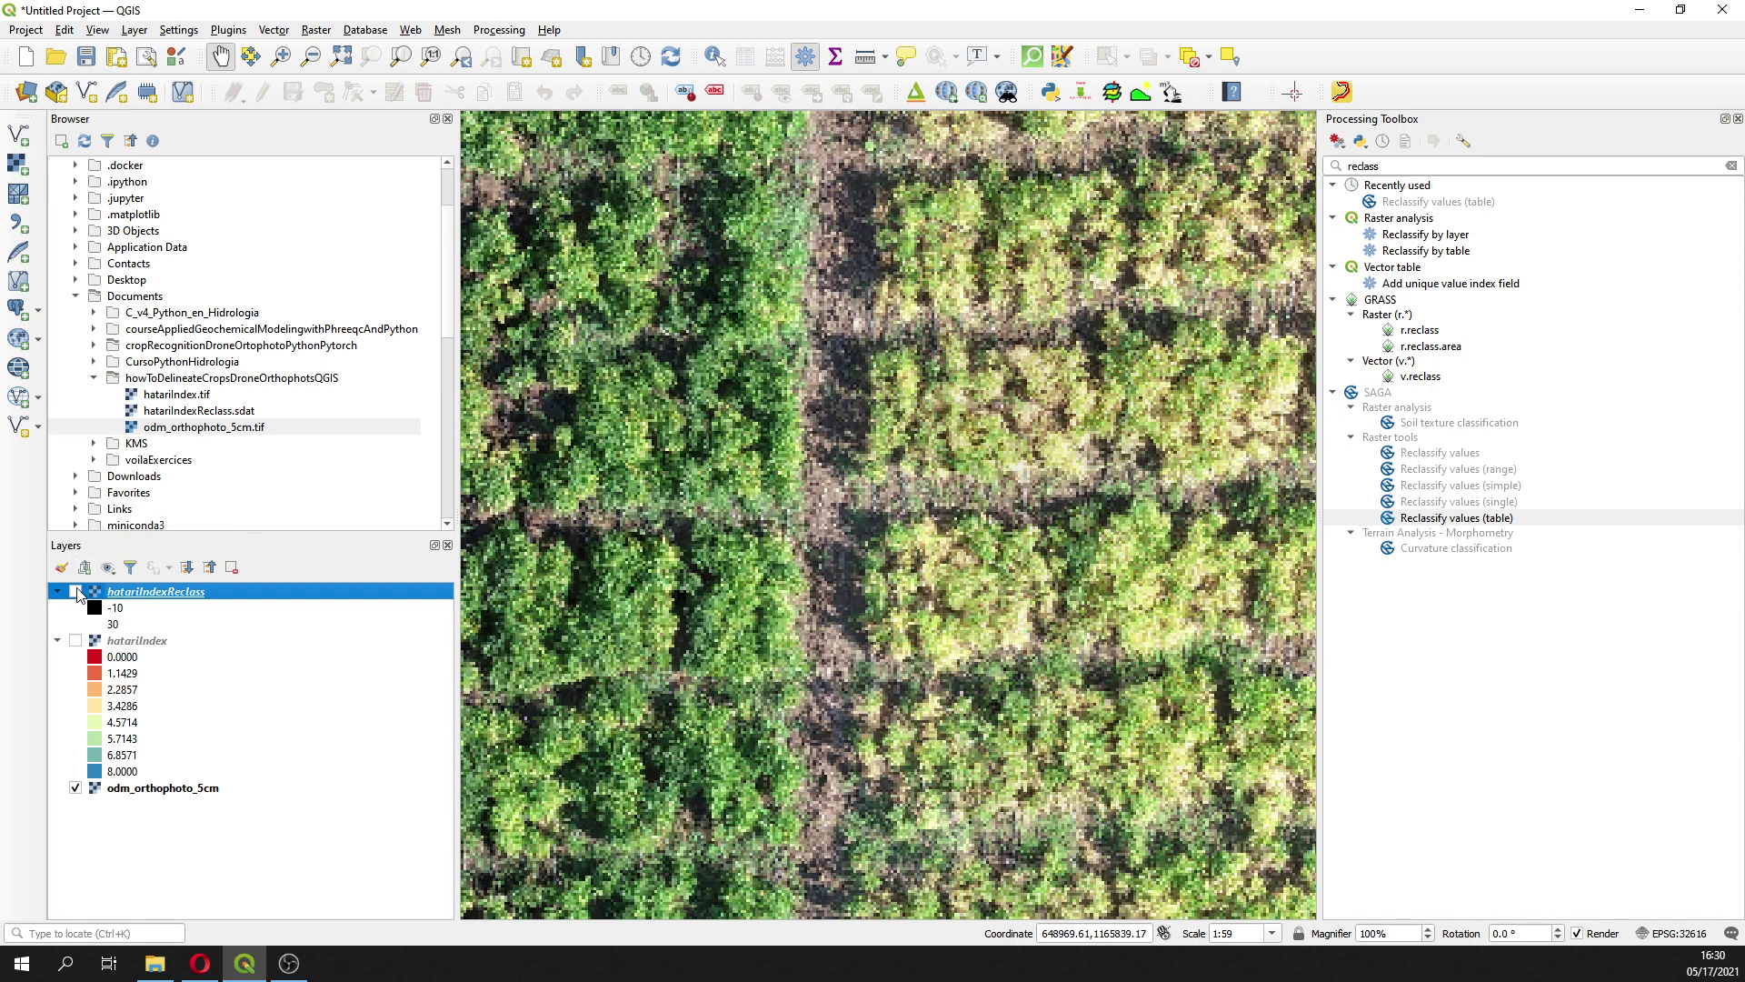
{"action": "left_click", "coordinate": [76, 592]}
{"action": "left_click", "coordinate": [76, 591]}
{"action": "left_click", "coordinate": [76, 590]}
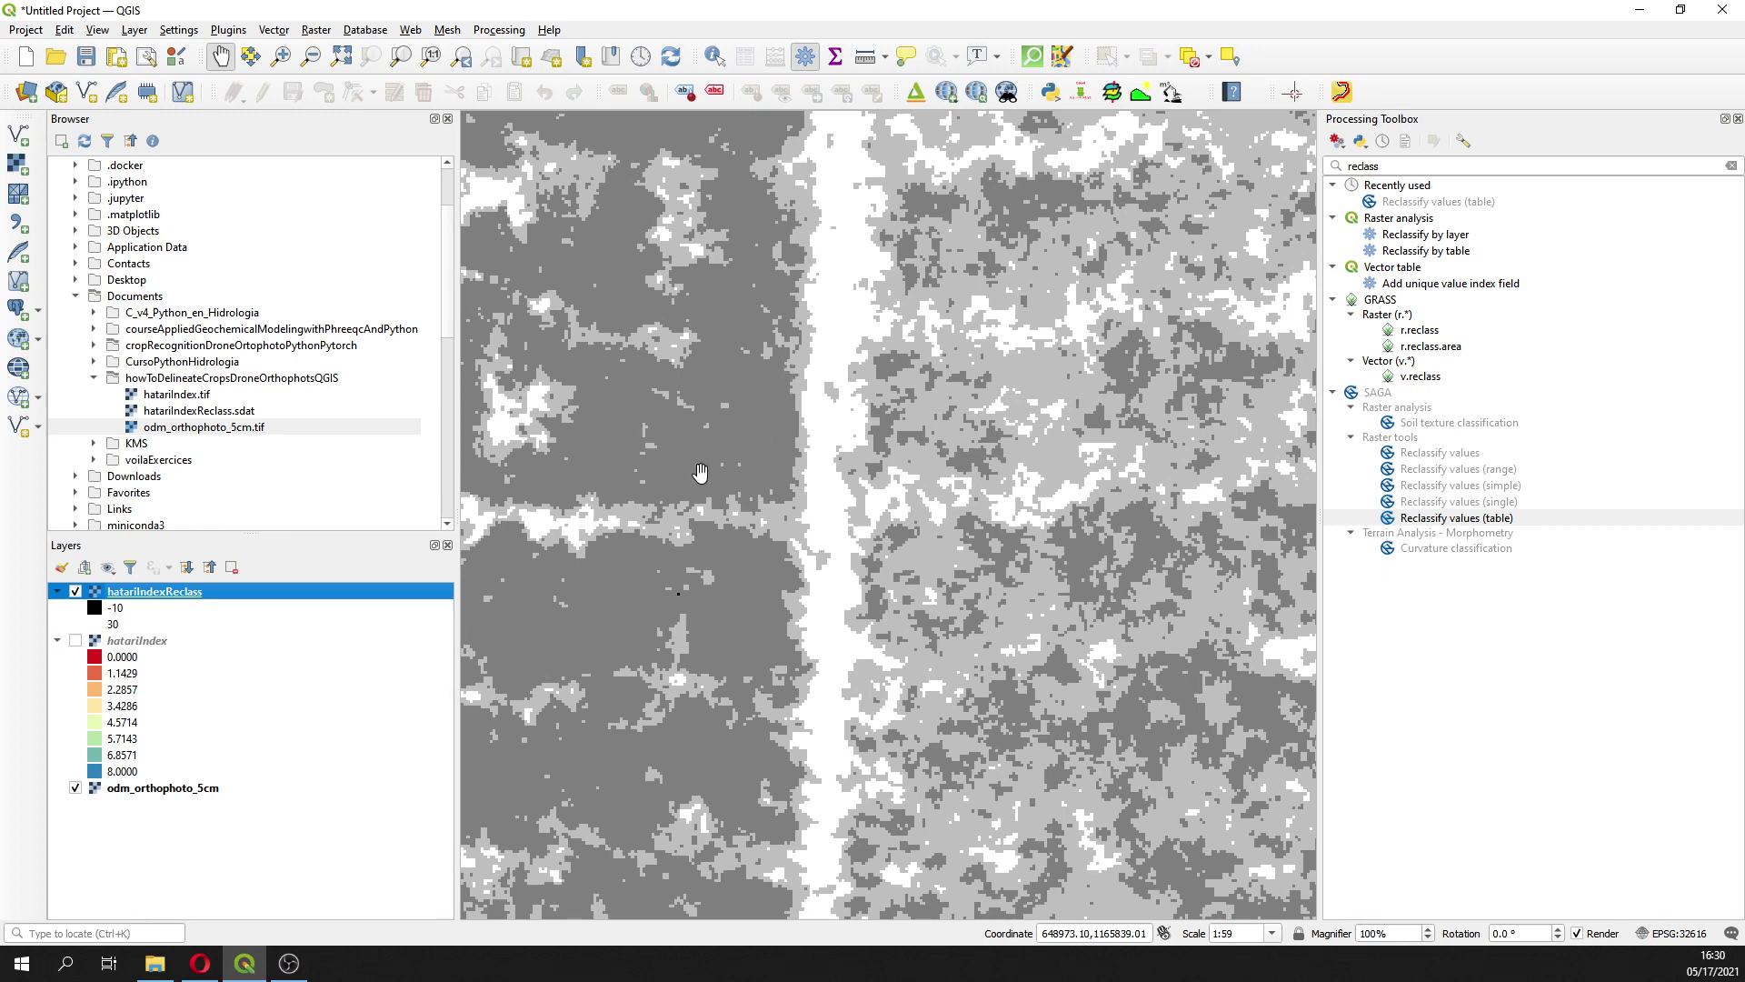
{"action": "scroll", "coordinate": [715, 502], "scroll_direction": "up", "scroll_amount": 1}
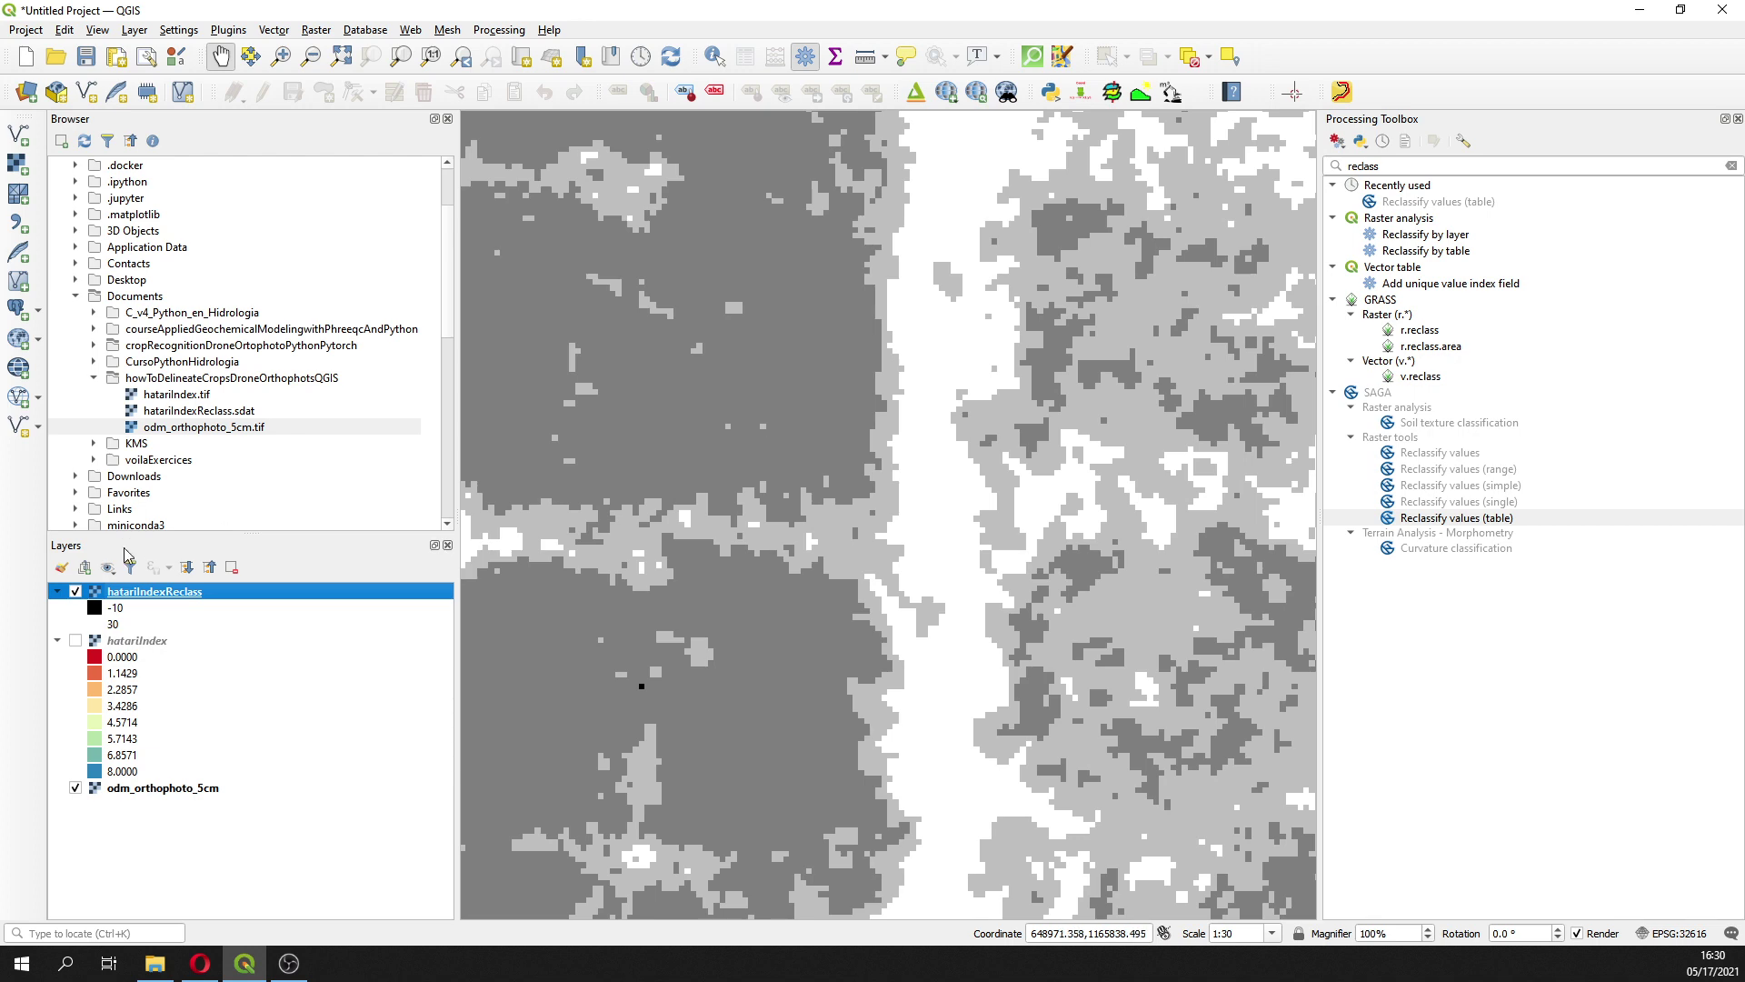
{"action": "left_click", "coordinate": [76, 591]}
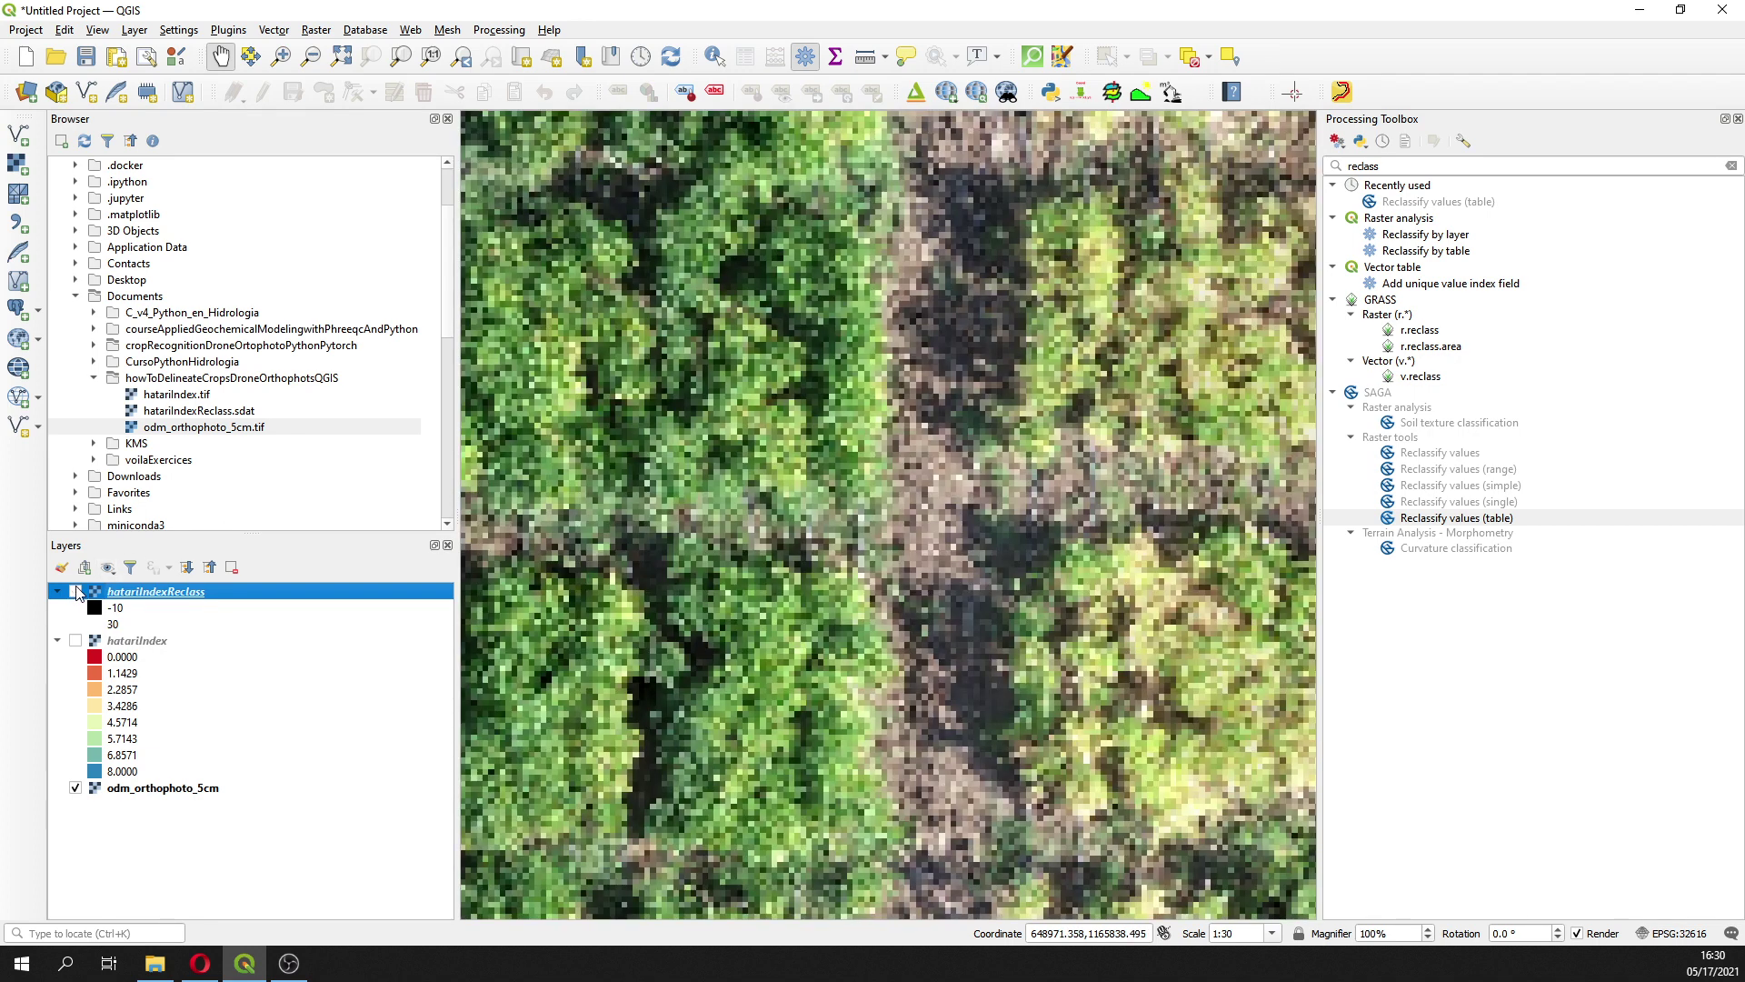
{"action": "left_click", "coordinate": [76, 591]}
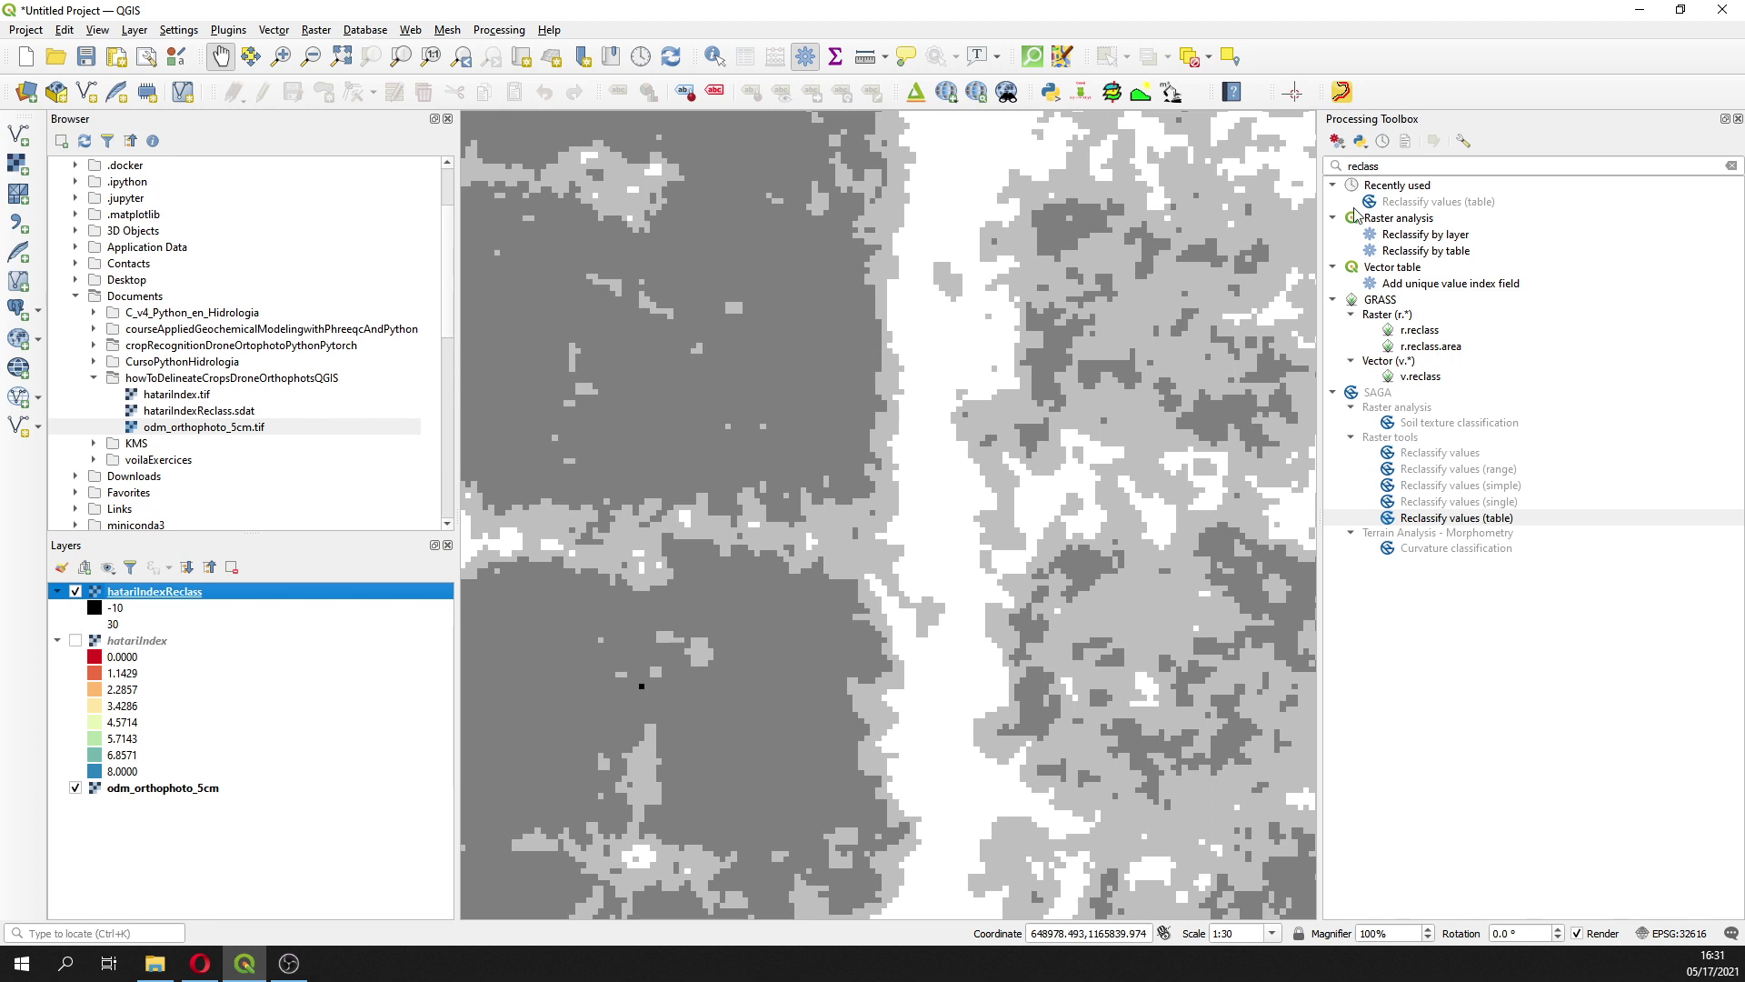
Open SAGA Majority filter and set Circle search mode with radius 3
{"action": "double_click", "coordinate": [1364, 165]}
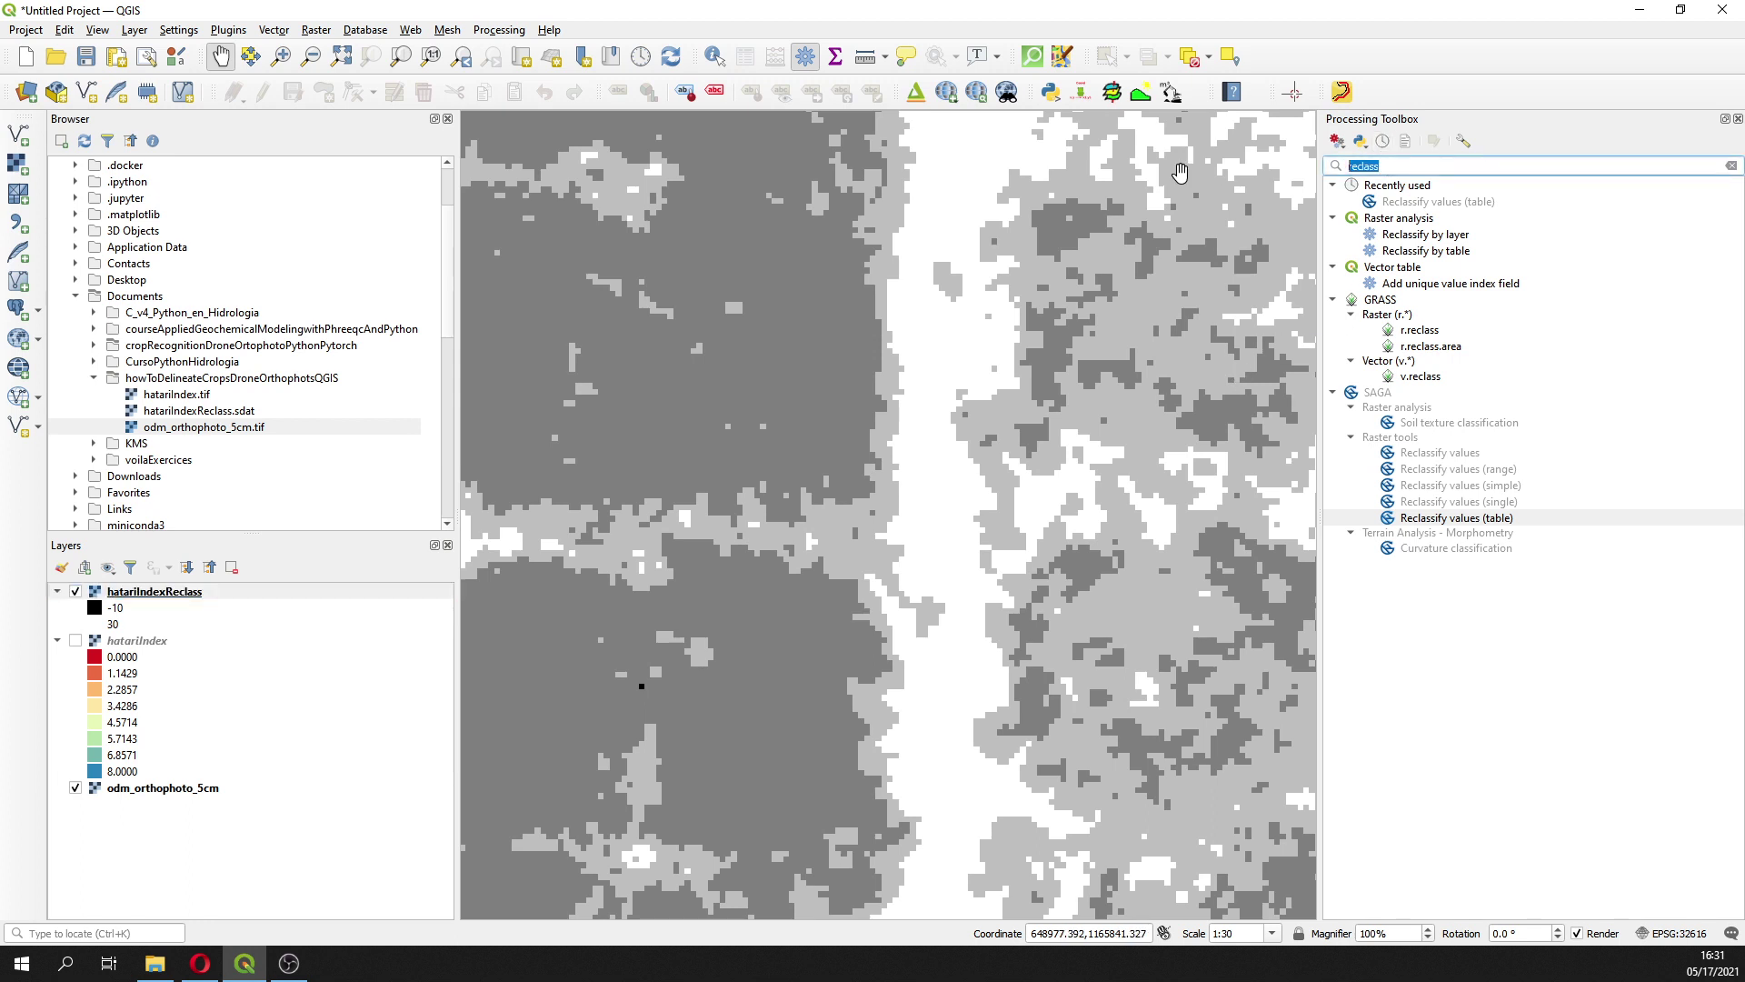
{"action": "type", "text": "ma"}
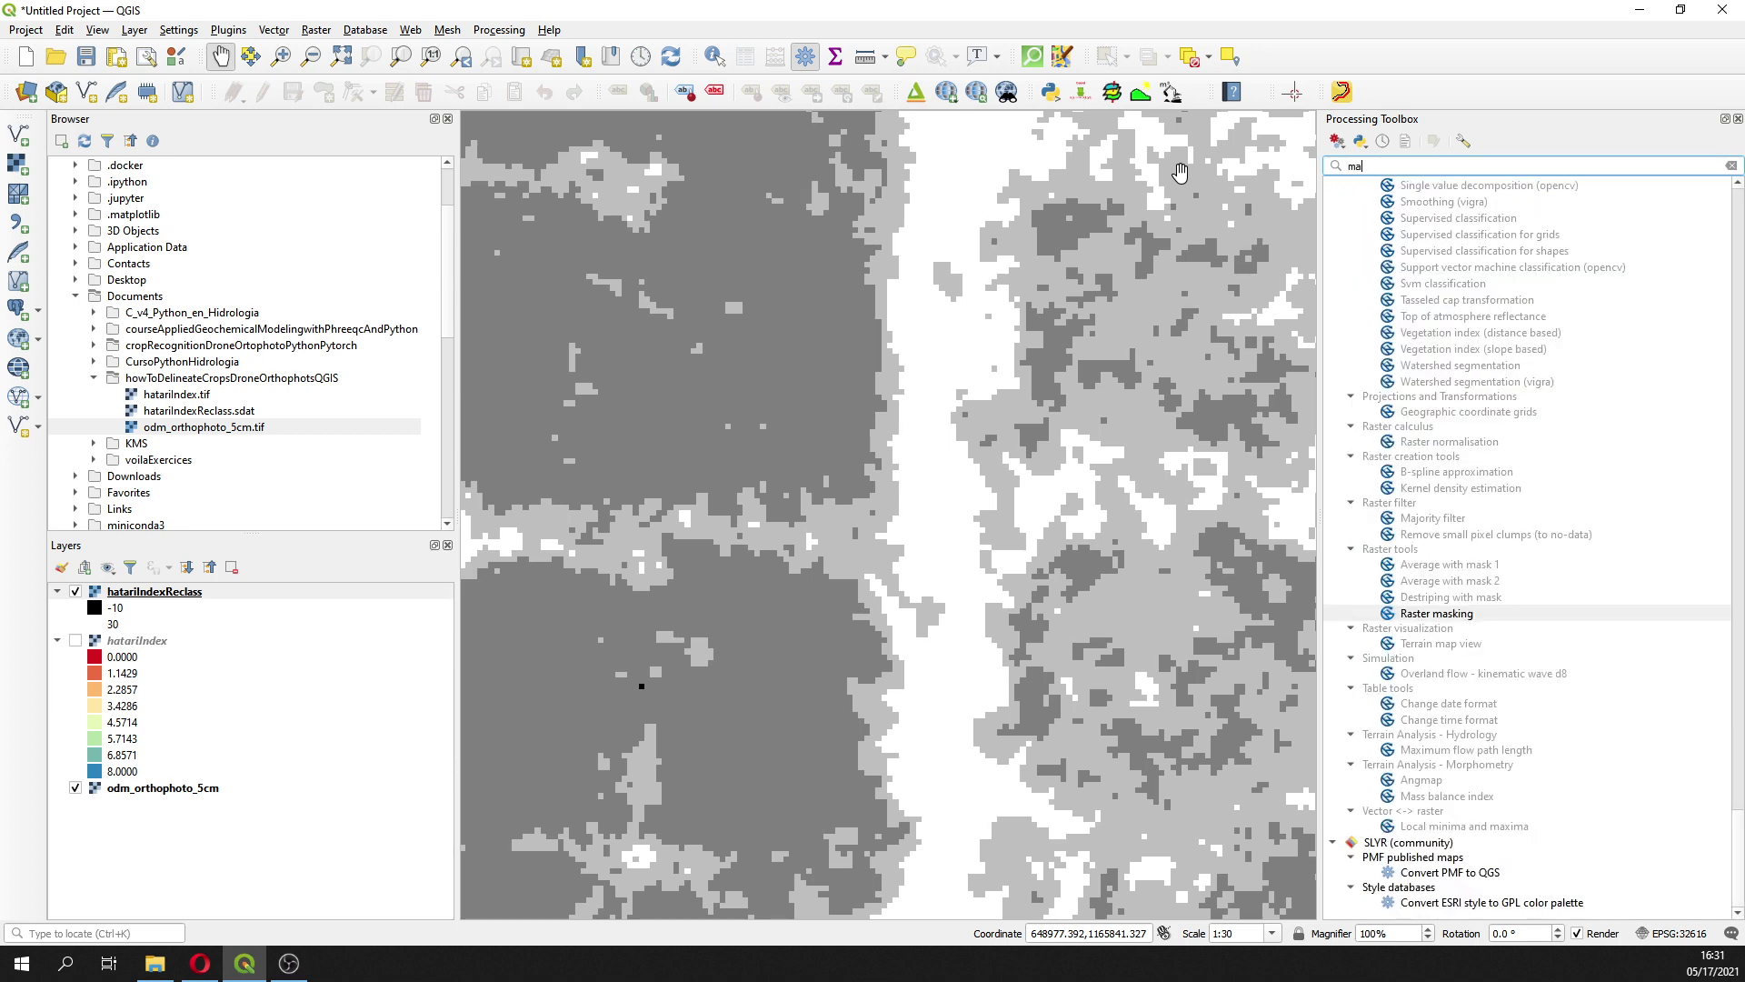
{"action": "type", "text": "jority"}
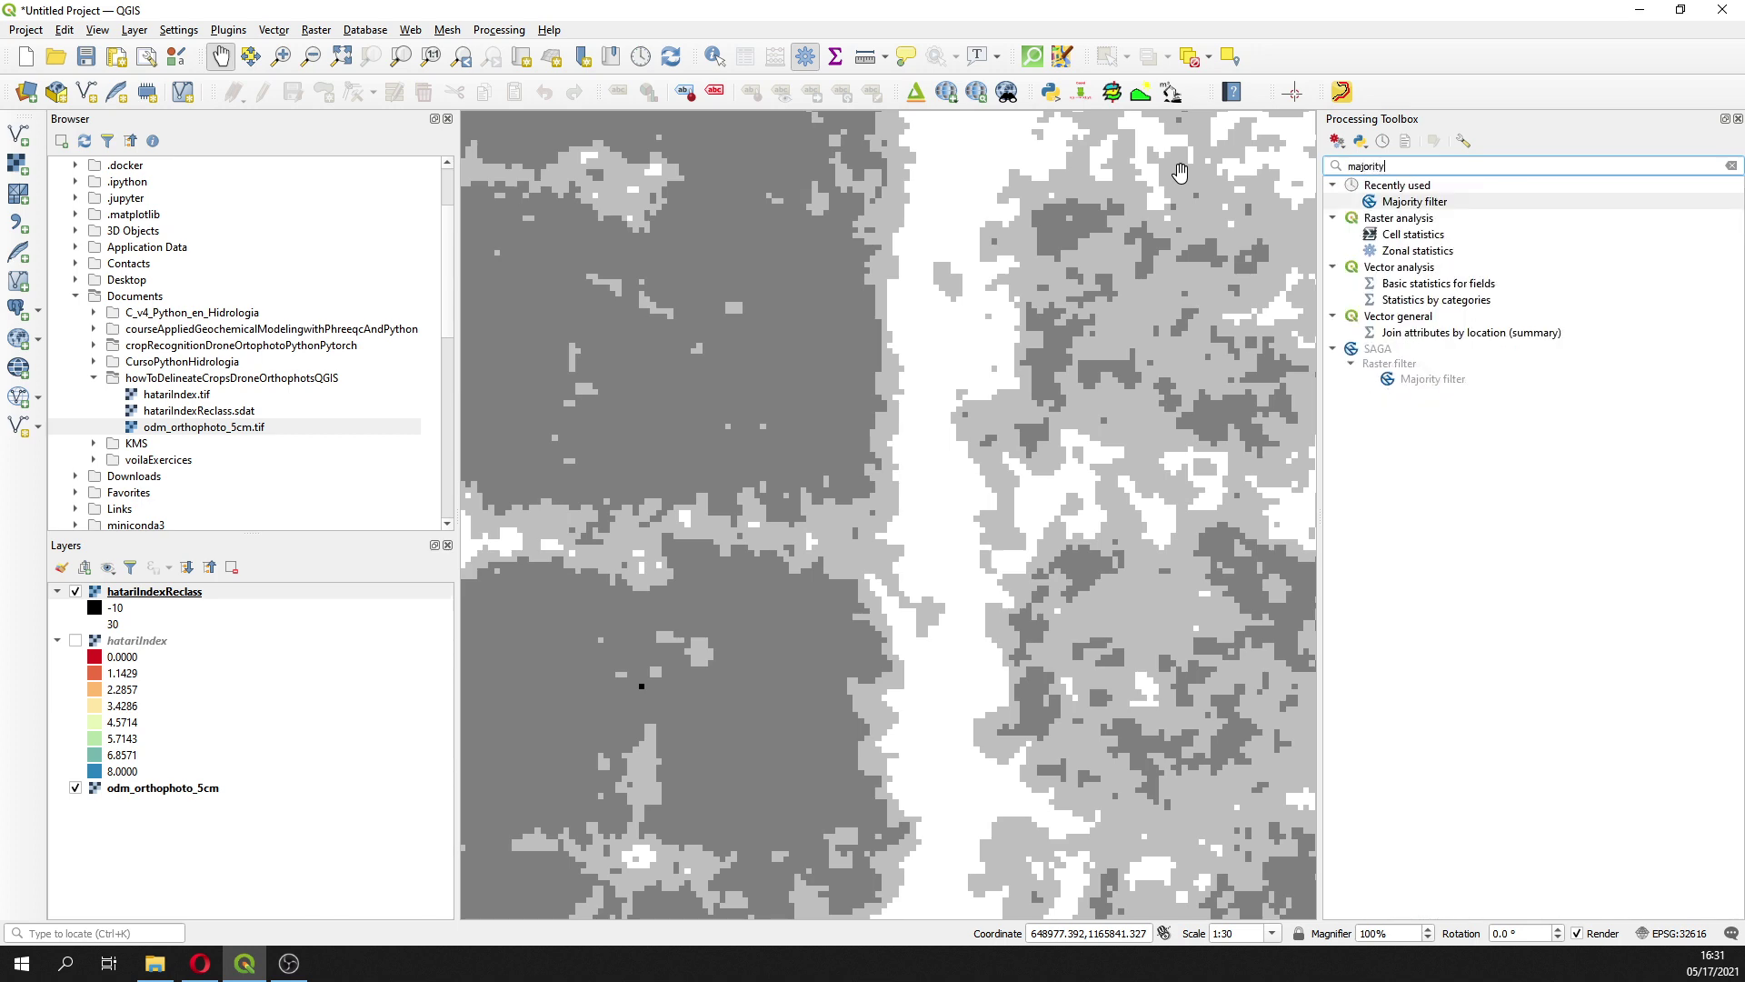
{"action": "double_click", "coordinate": [1425, 384]}
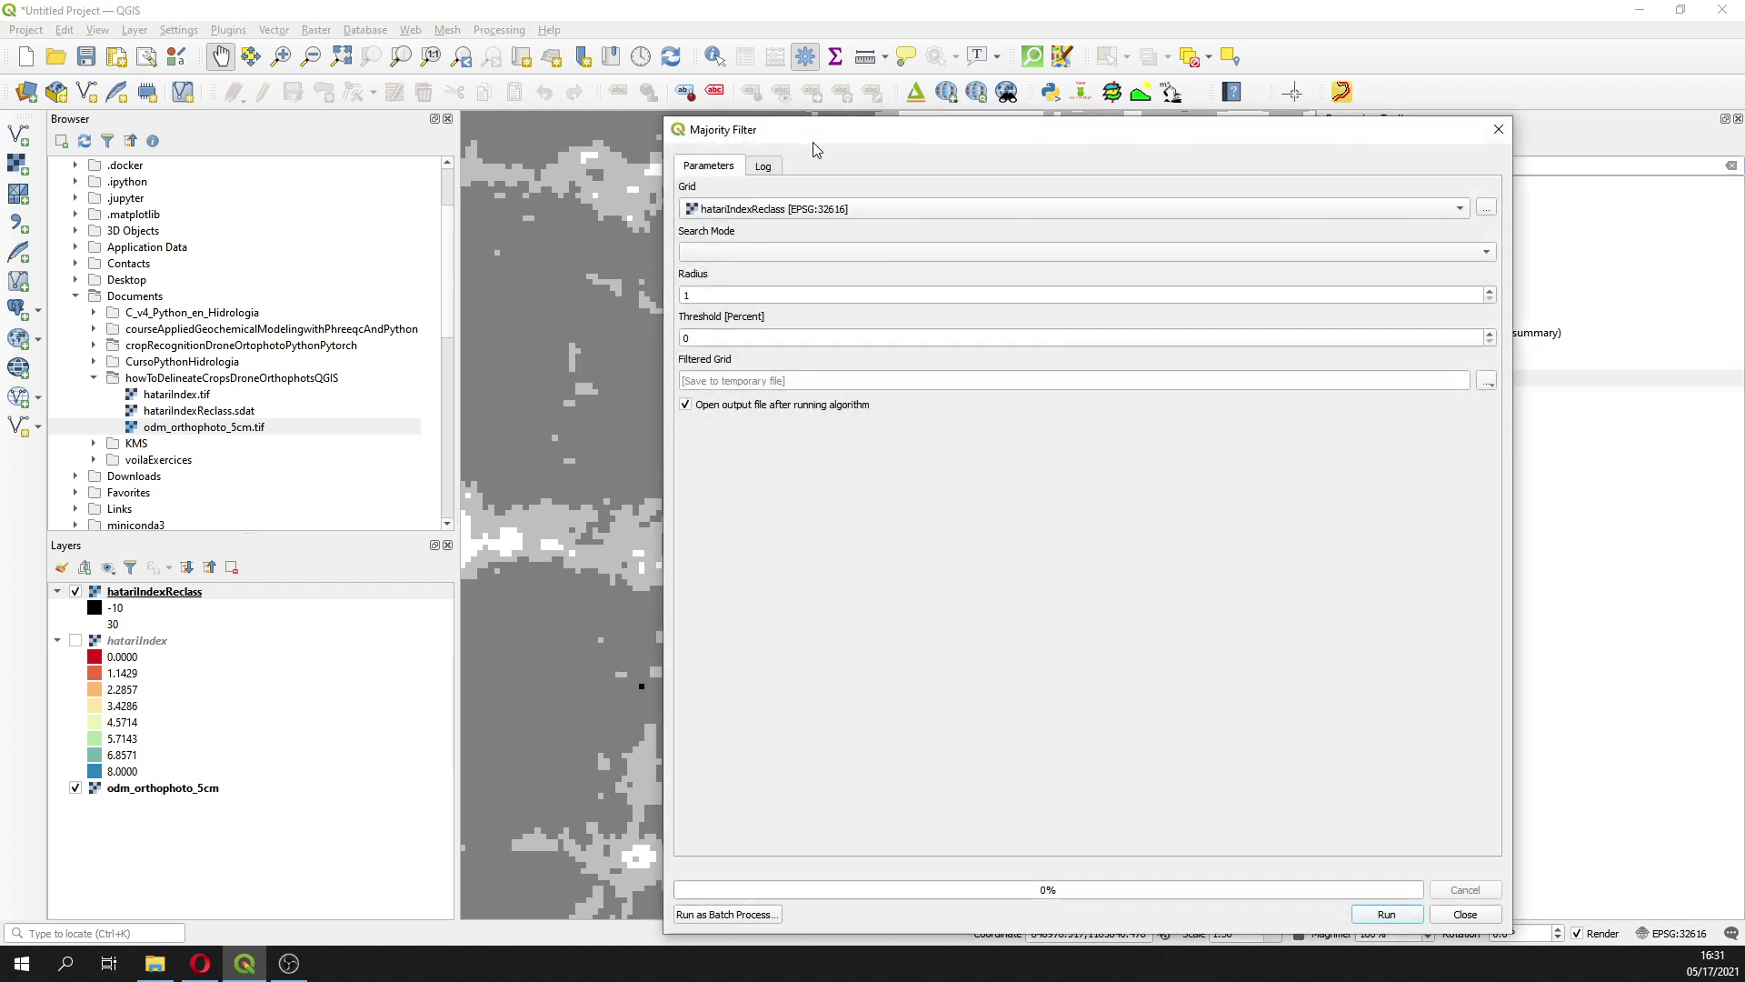
{"action": "left_click_drag", "start_coordinate": [824, 135], "coordinate": [1077, 127]}
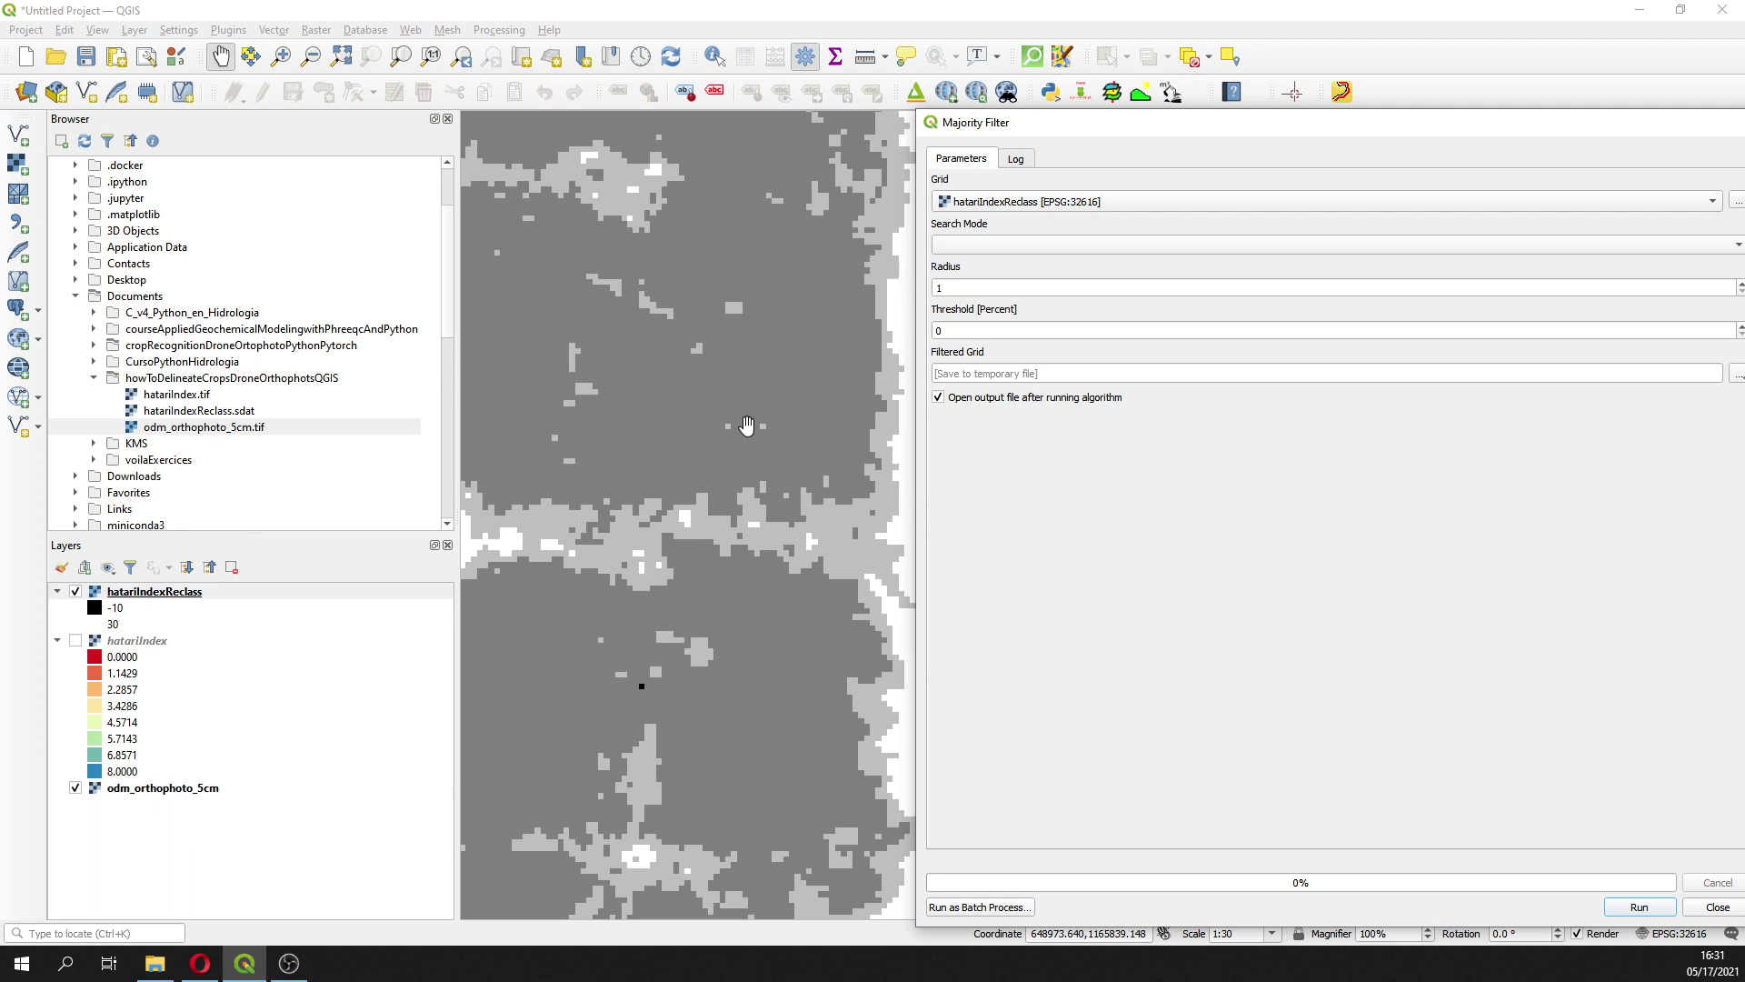
{"action": "left_click", "coordinate": [1038, 248]}
{"action": "left_click", "coordinate": [1008, 258]}
{"action": "double_click", "coordinate": [997, 287]}
{"action": "type", "text": "3"}
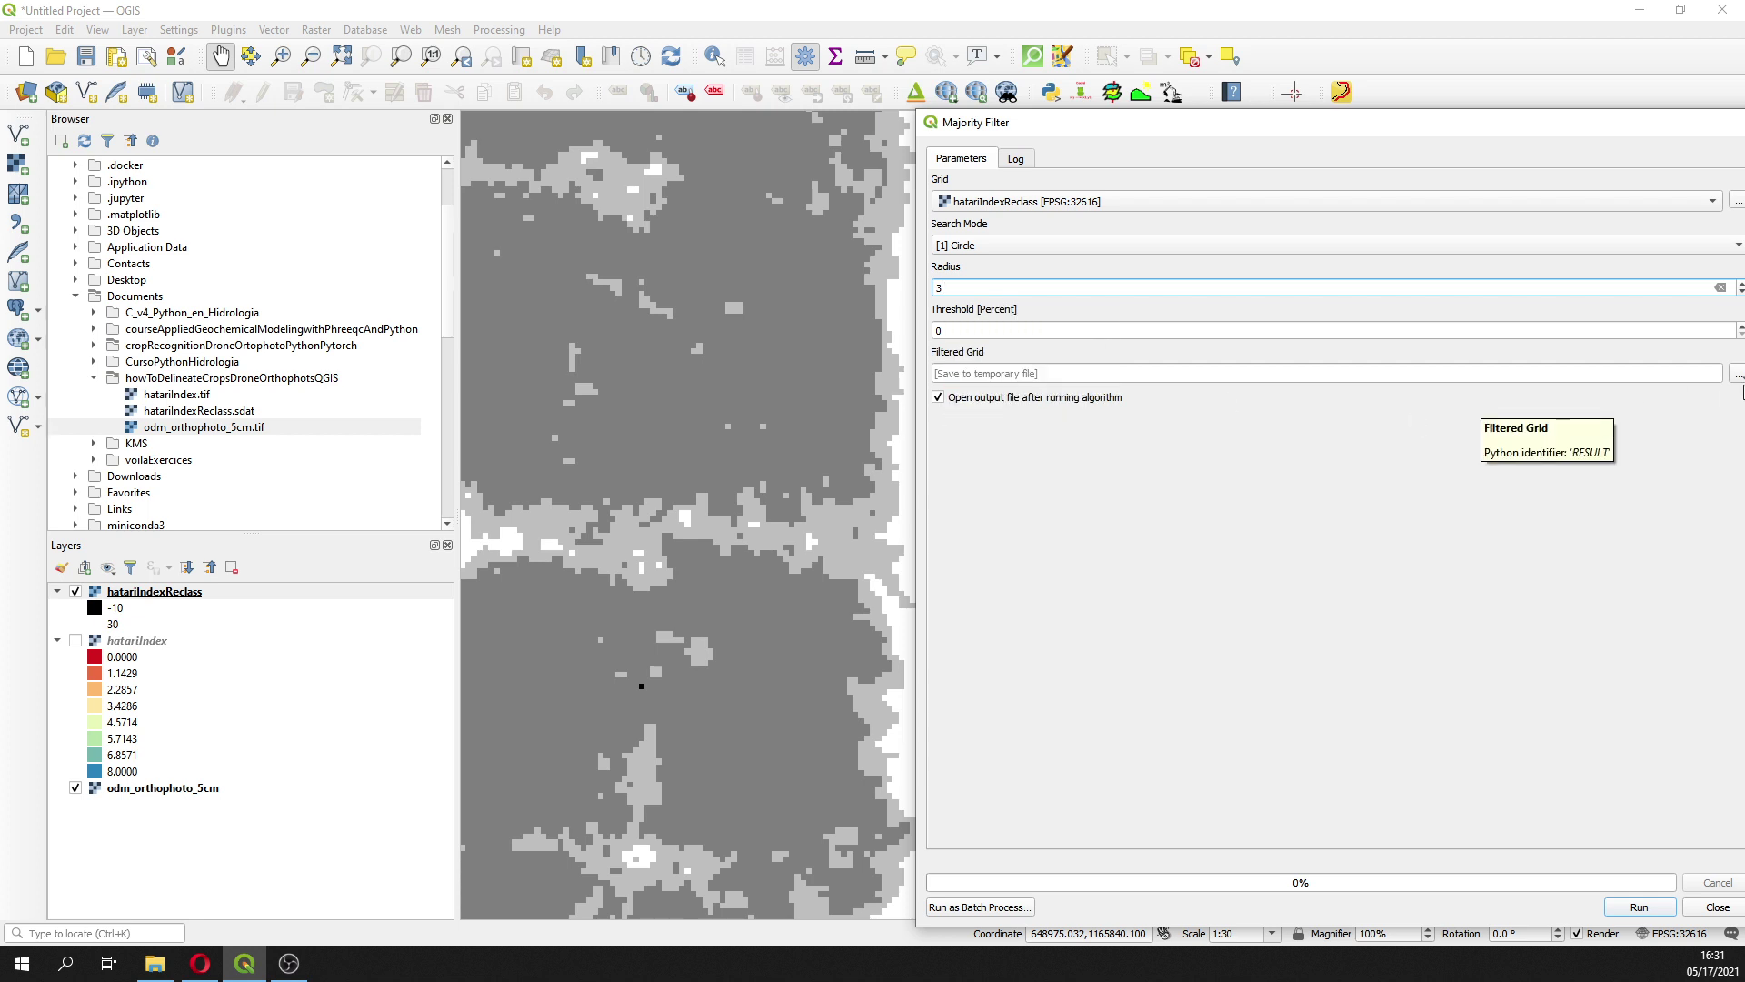
Save the filtered grid as hatariIndexReclassMajority.sdat and run the filter
{"action": "double_click", "coordinate": [1512, 119]}
{"action": "left_click", "coordinate": [1632, 356]}
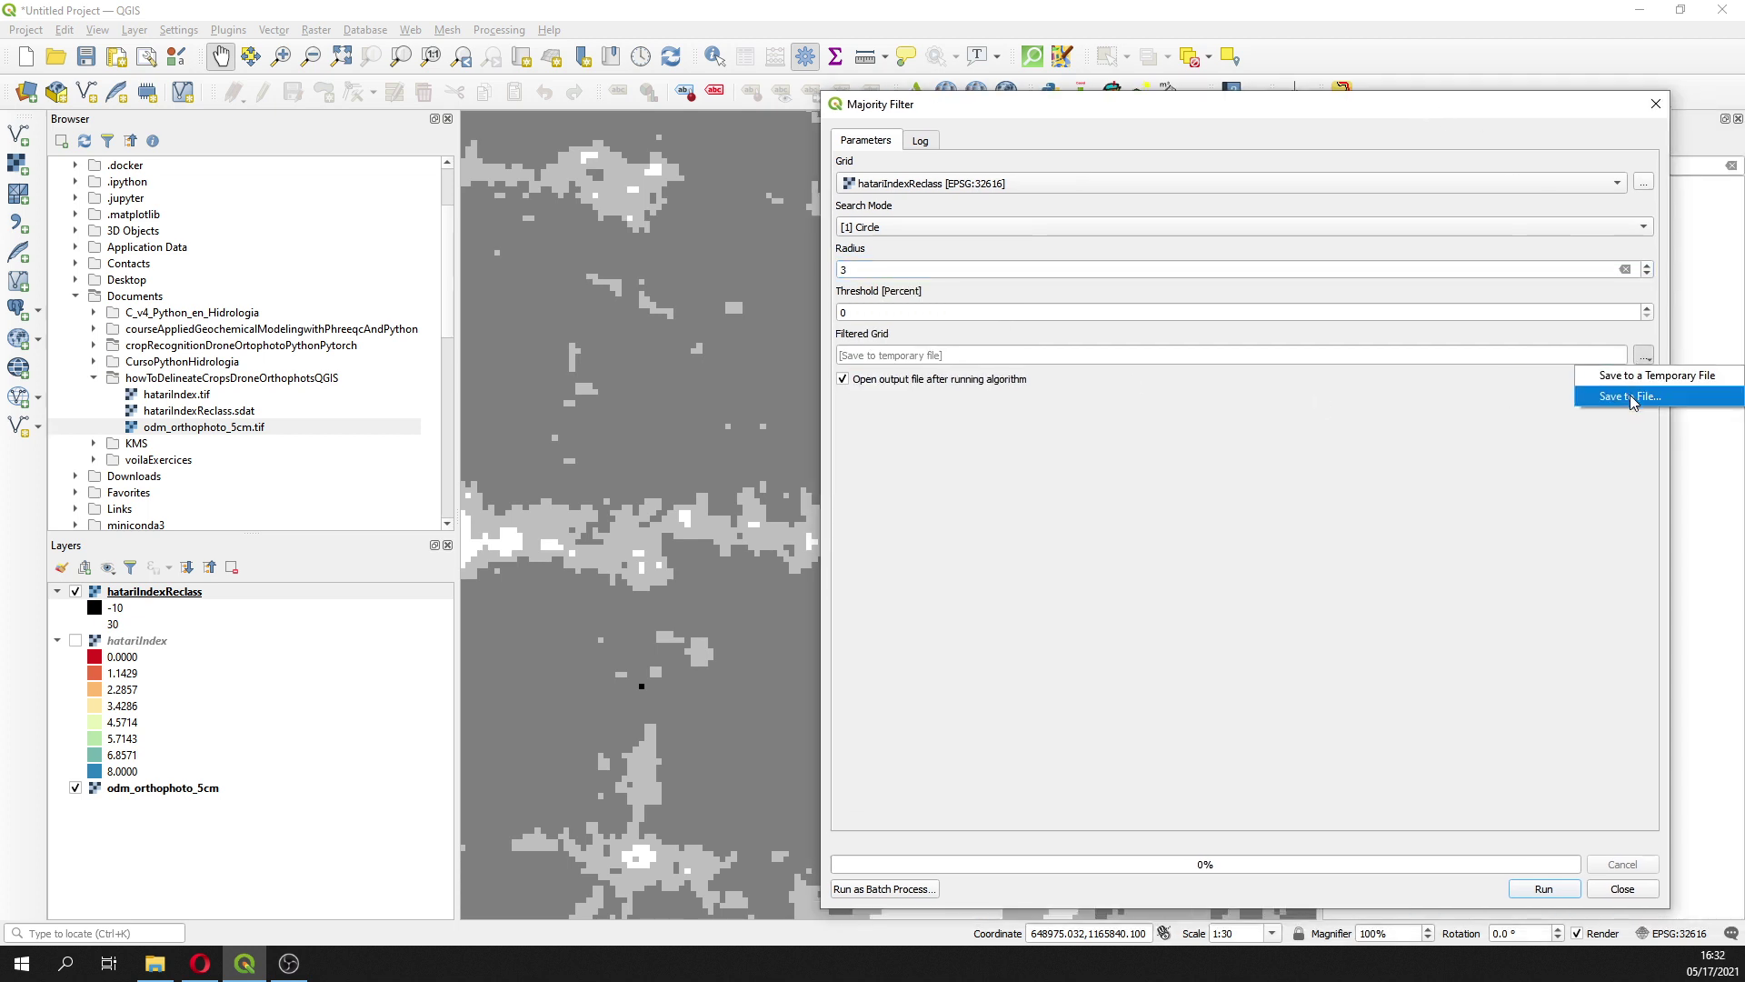
{"action": "left_click", "coordinate": [1629, 394]}
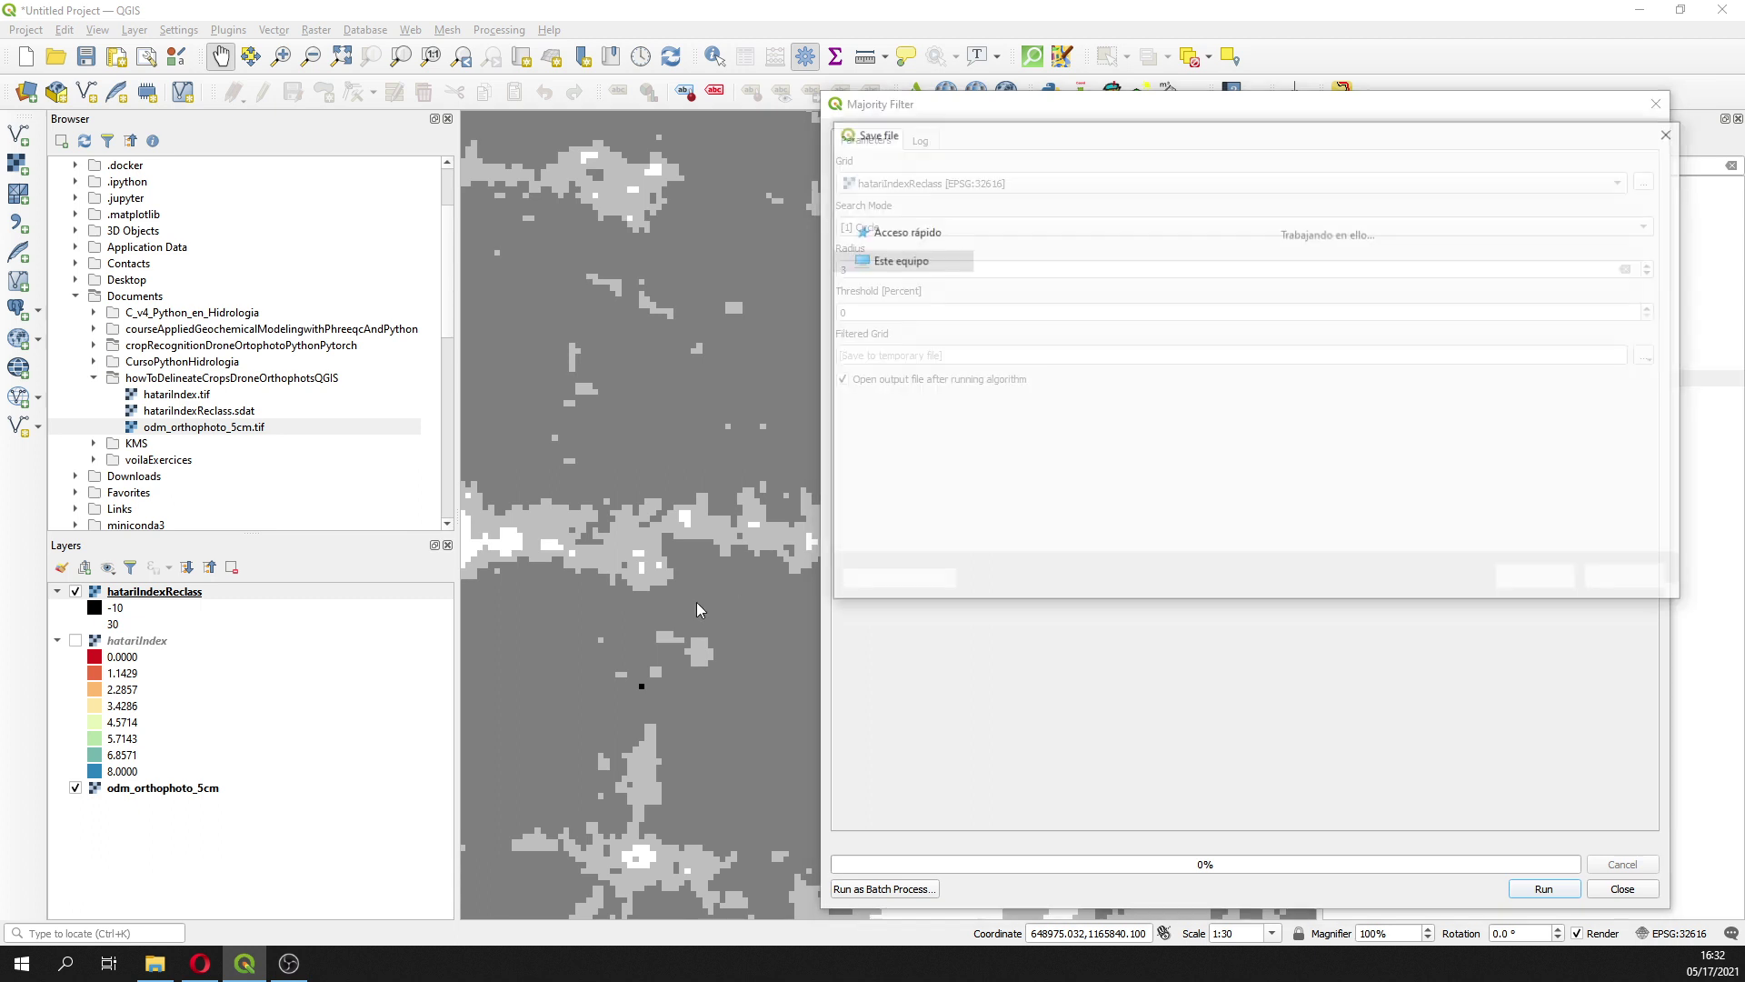
{"action": "left_click", "coordinate": [1050, 293]}
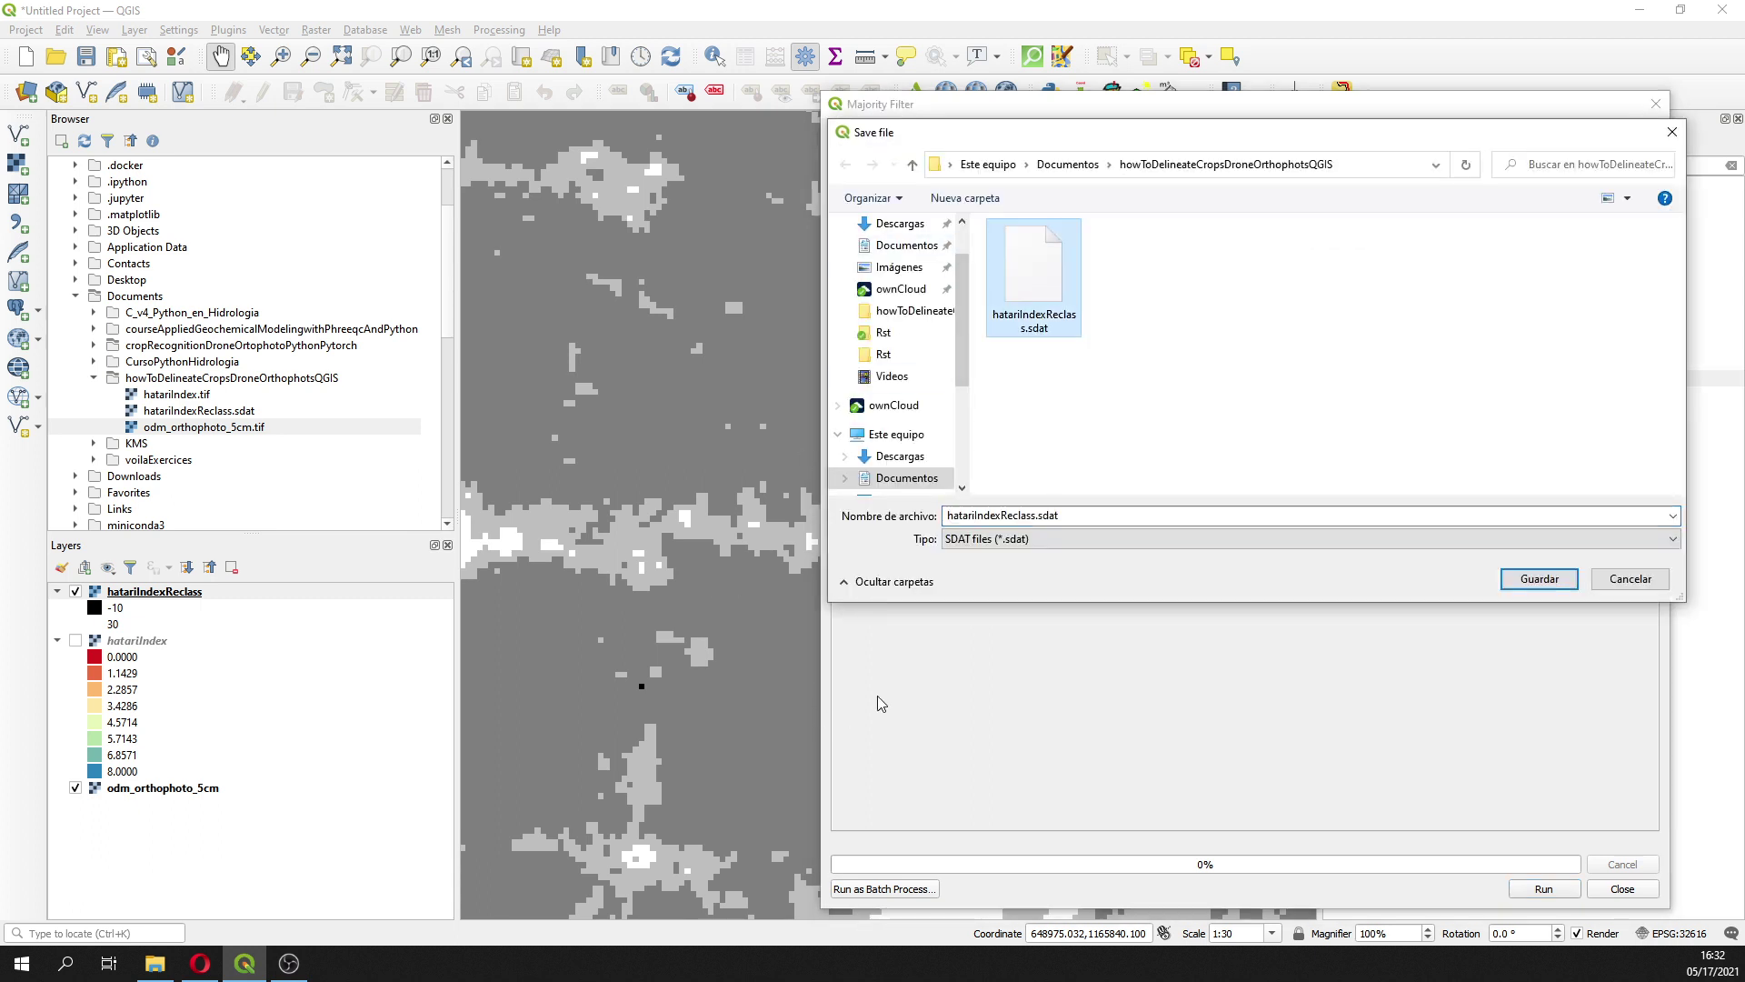
{"action": "double_click", "coordinate": [1039, 515]}
{"action": "left_click", "coordinate": [1038, 515]}
{"action": "type", "text": "Majority"}
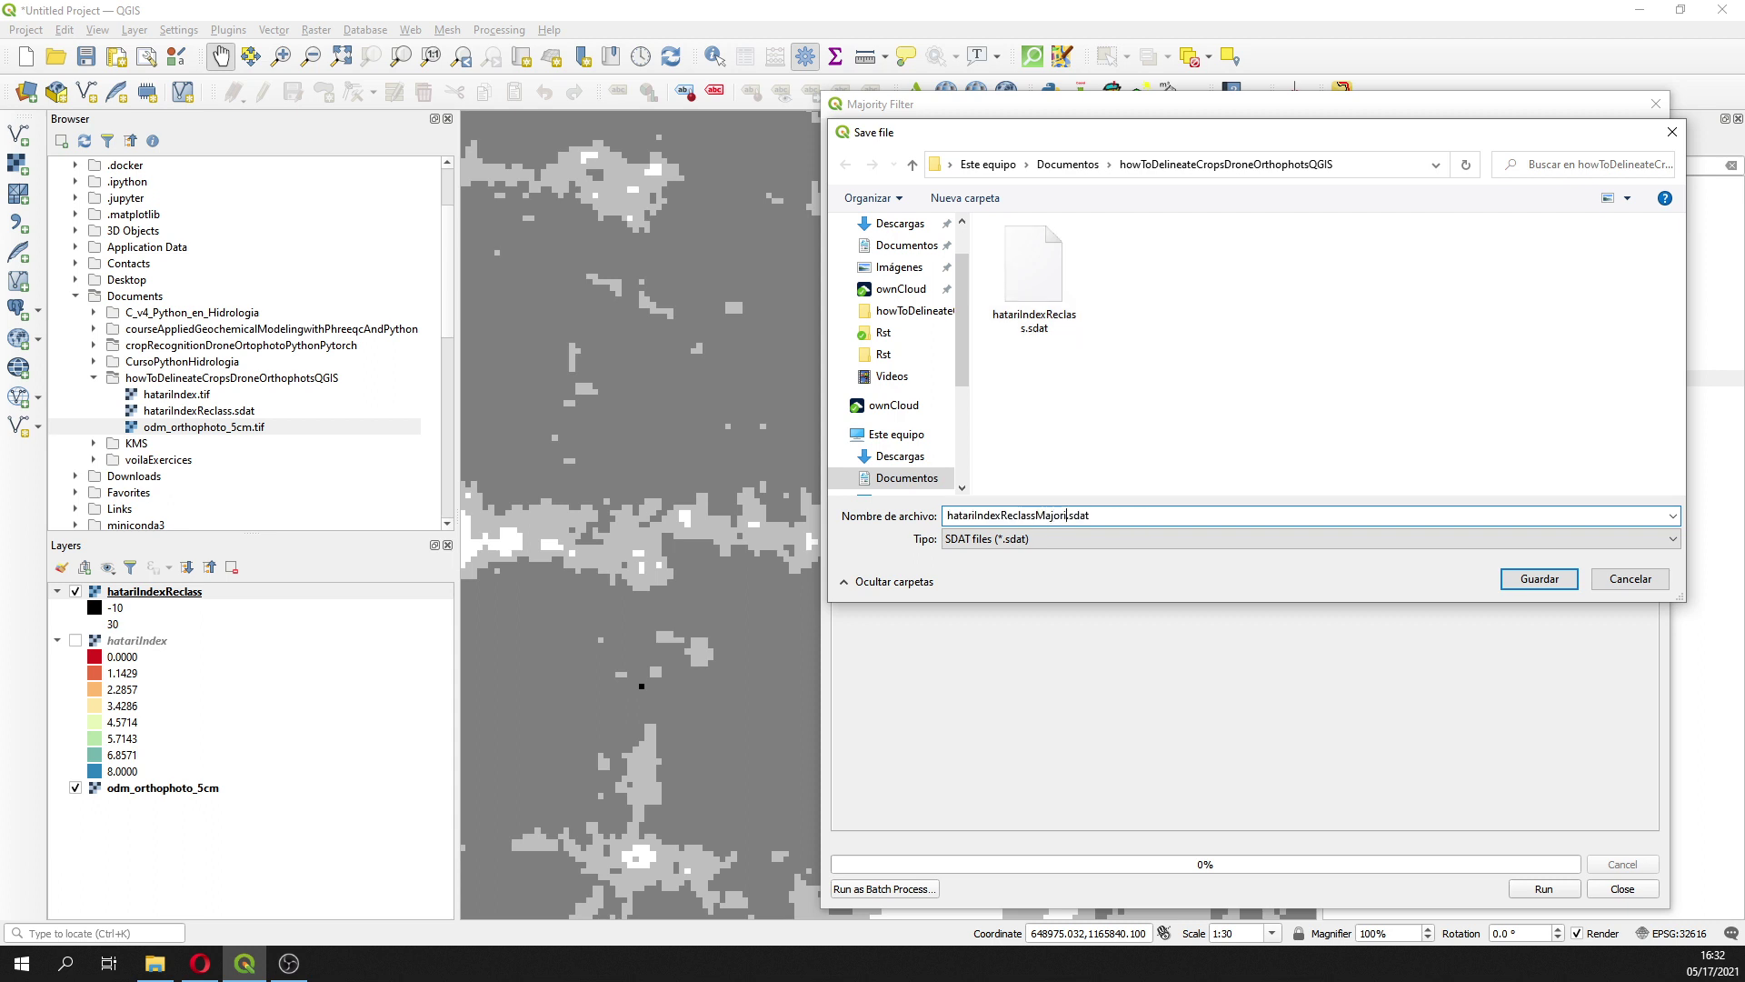
{"action": "left_click", "coordinate": [1543, 580]}
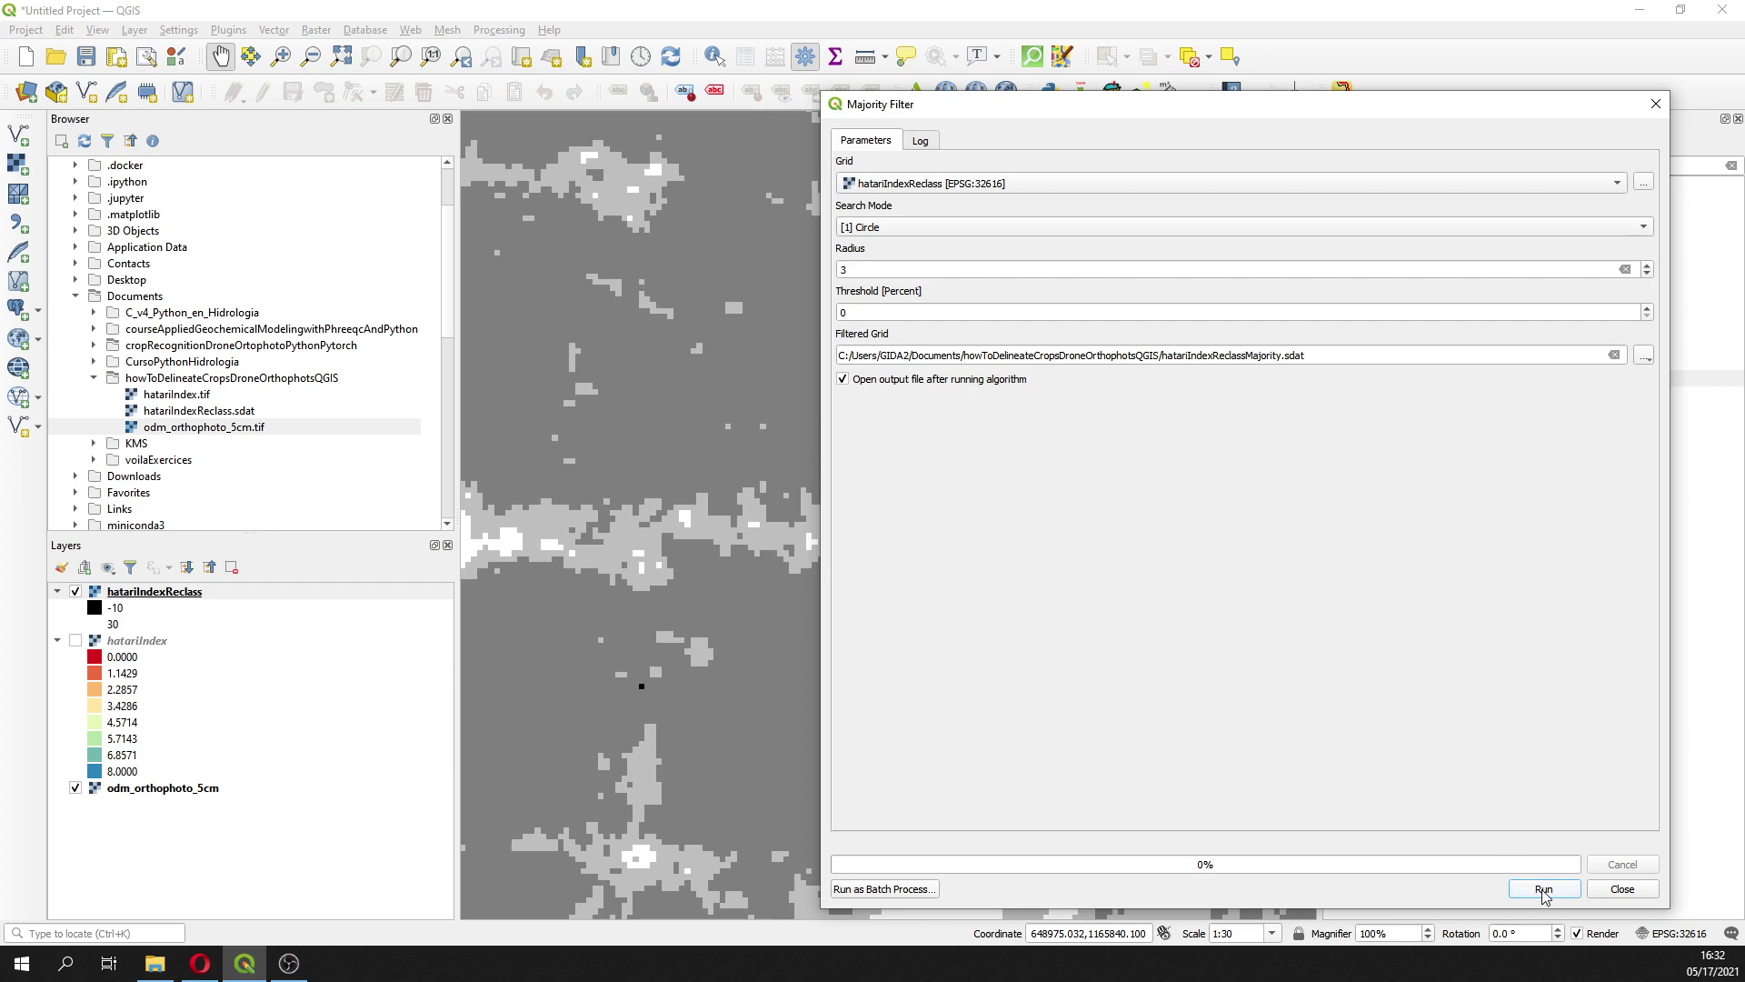
{"action": "left_click", "coordinate": [1543, 889]}
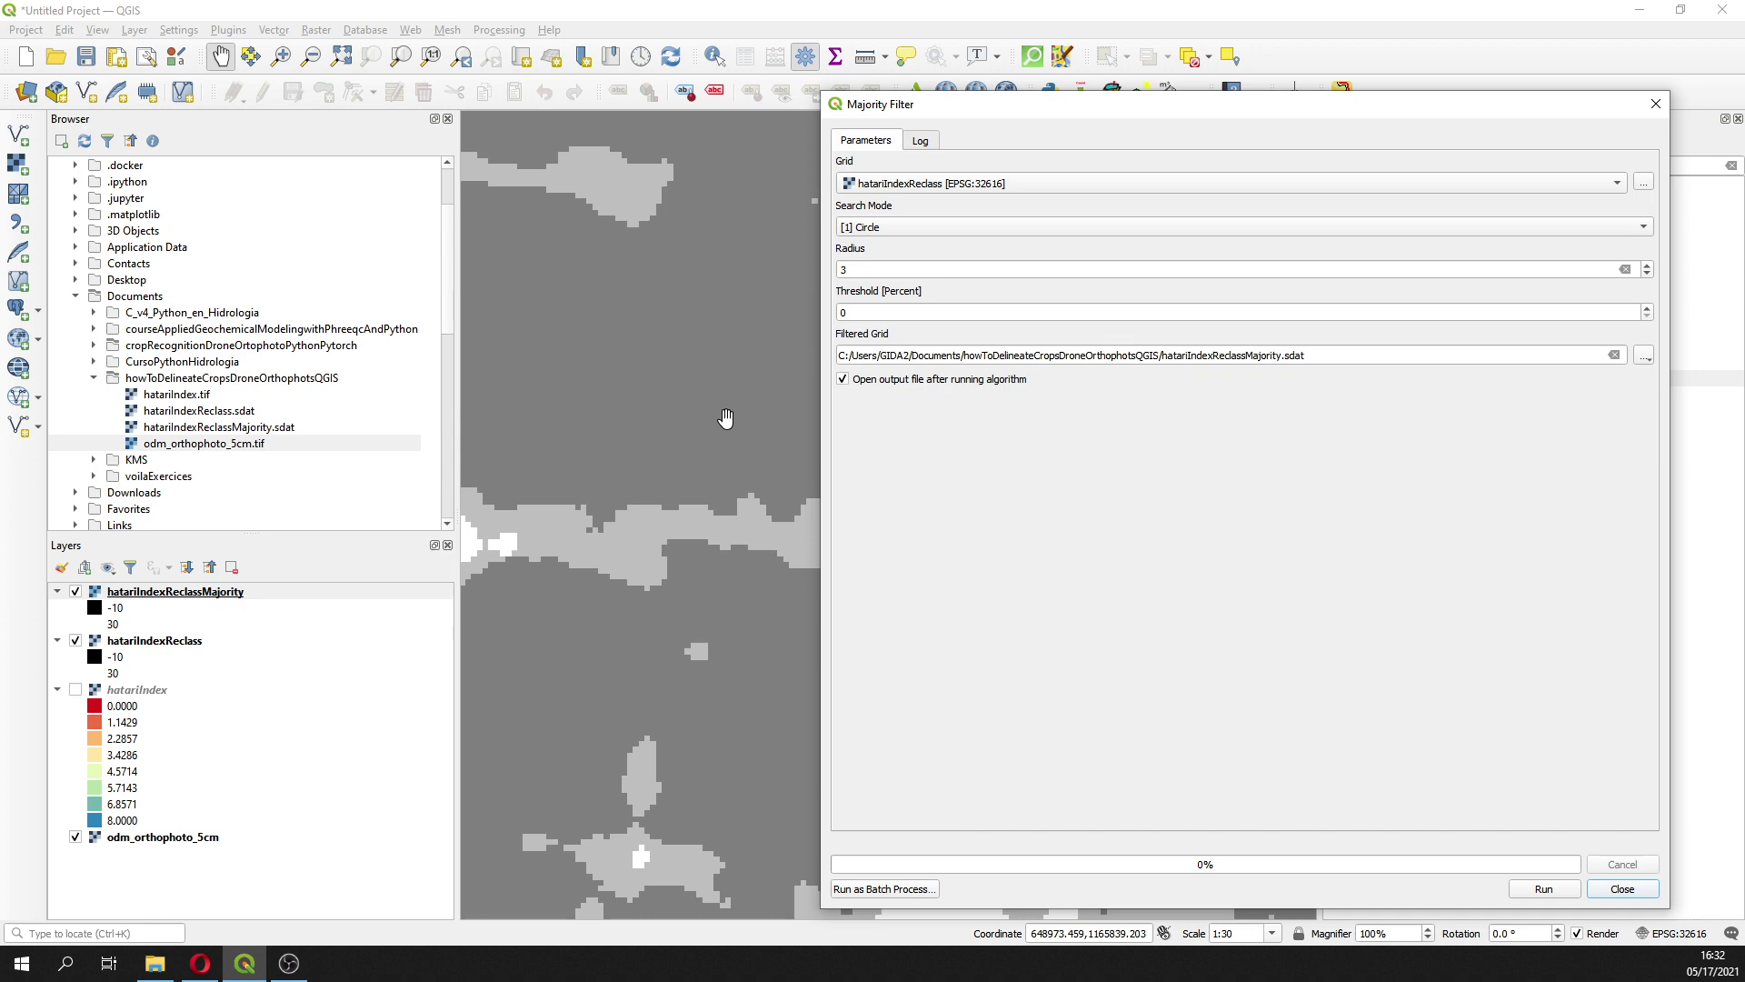
Hide hatariIndexReclass and toggle hatariIndexReclassMajority against the orthophoto, ending with it shown
{"action": "key", "text": "Escape"}
{"action": "scroll", "coordinate": [789, 515], "scroll_direction": "down", "scroll_amount": 2}
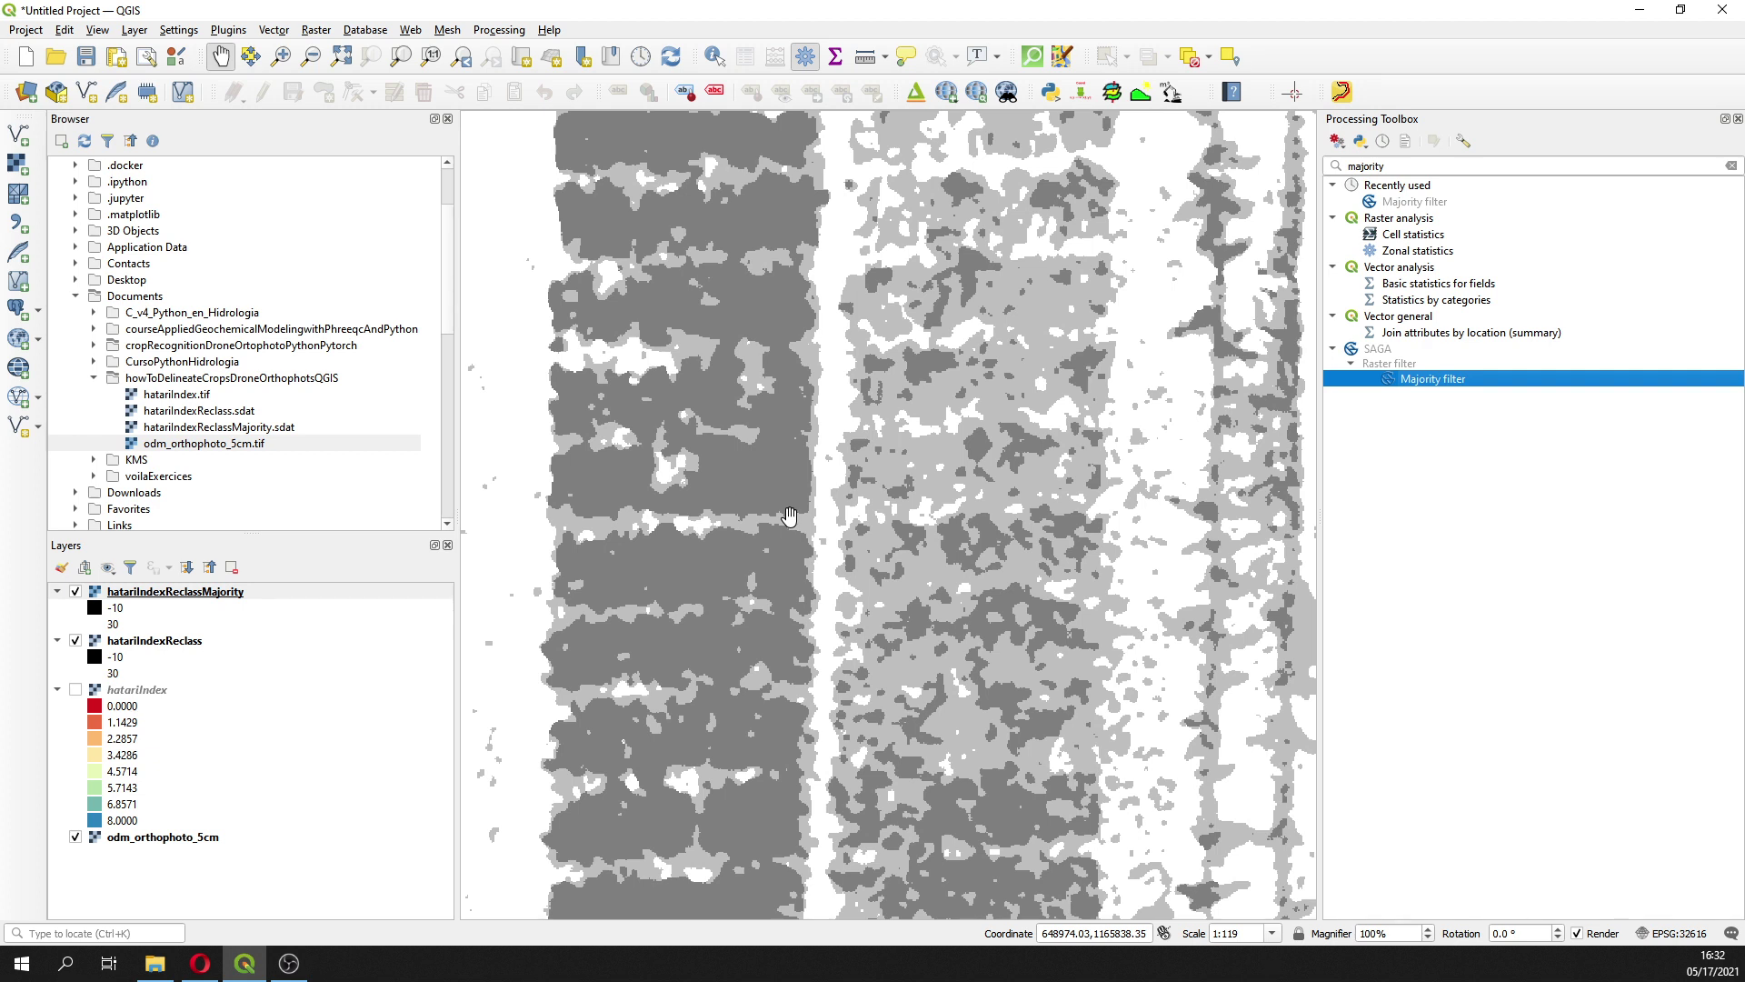
{"action": "scroll", "coordinate": [789, 515], "scroll_direction": "up", "scroll_amount": 2}
{"action": "left_click", "coordinate": [75, 640]}
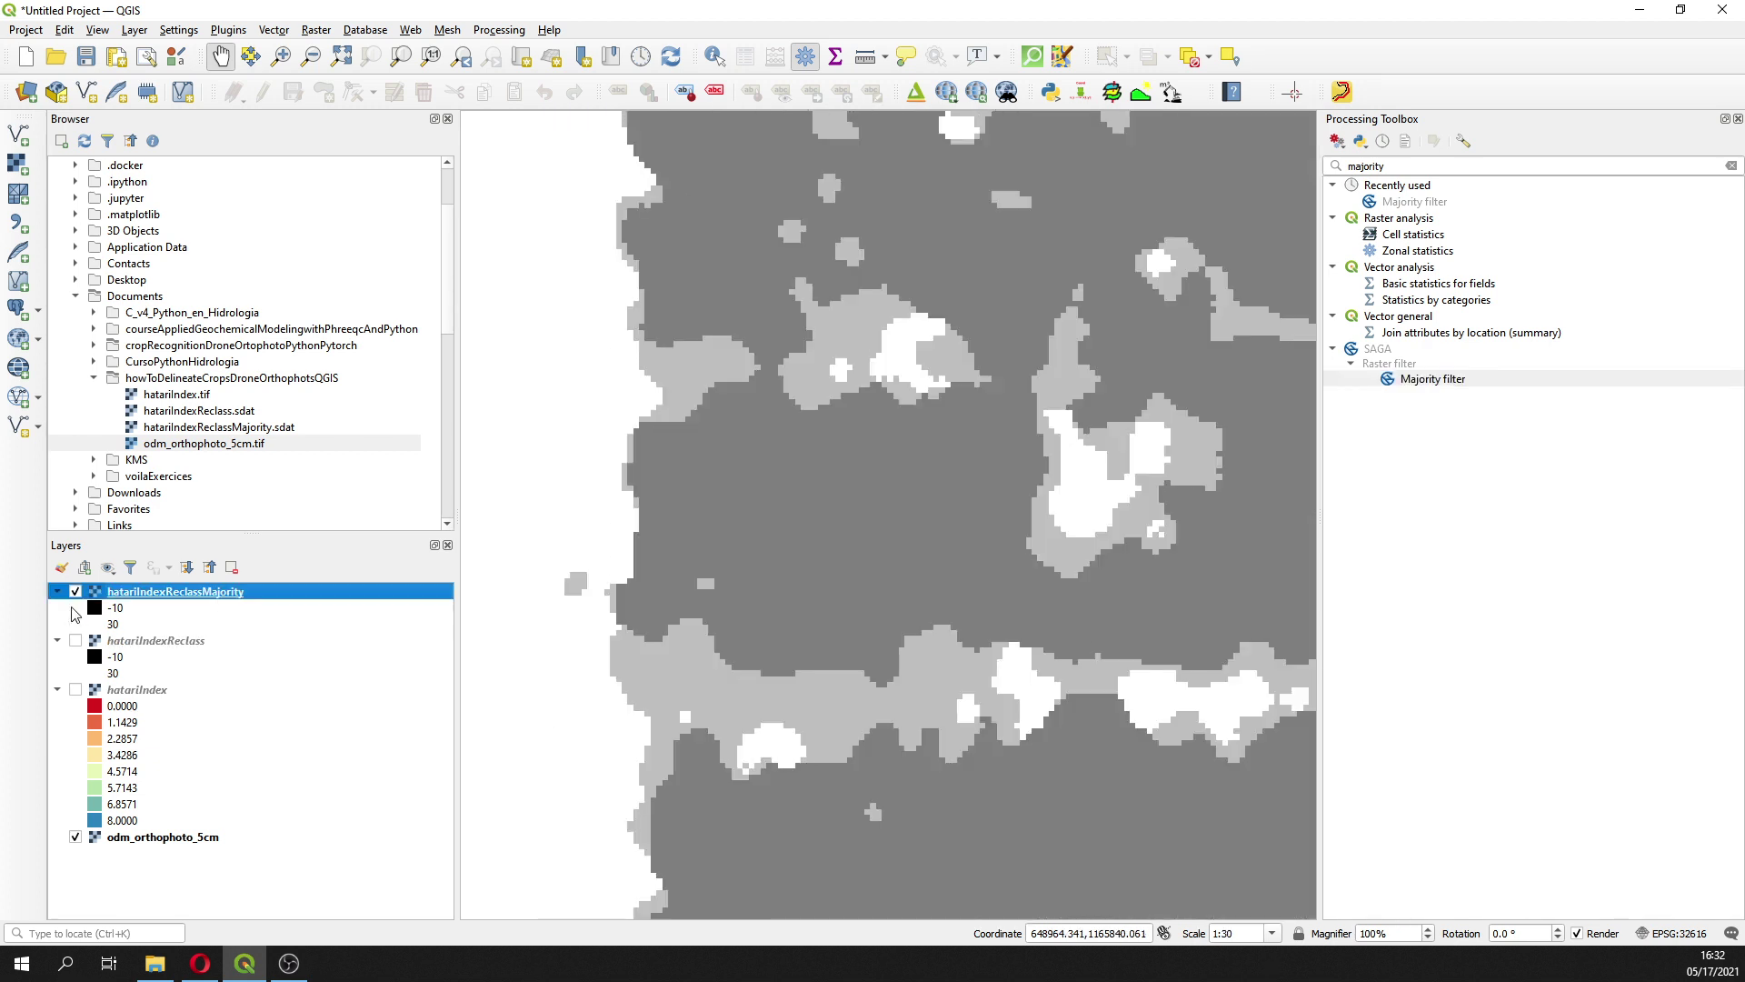
{"action": "left_click", "coordinate": [76, 592]}
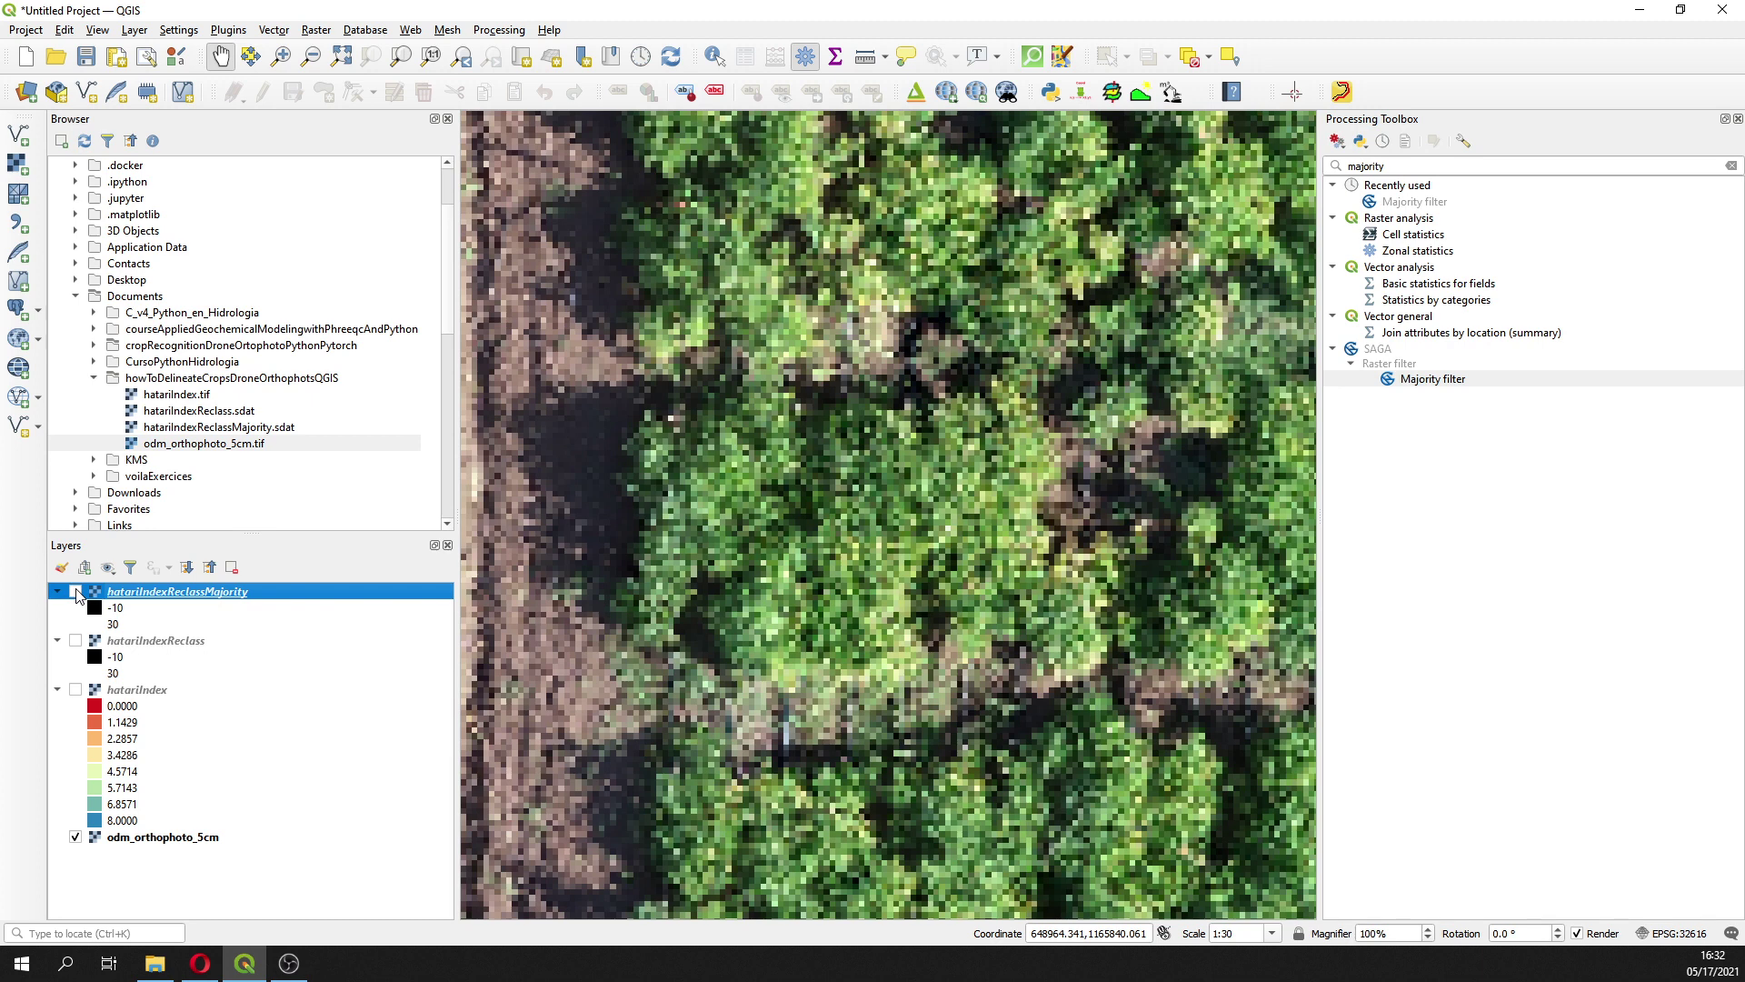
{"action": "left_click", "coordinate": [75, 591]}
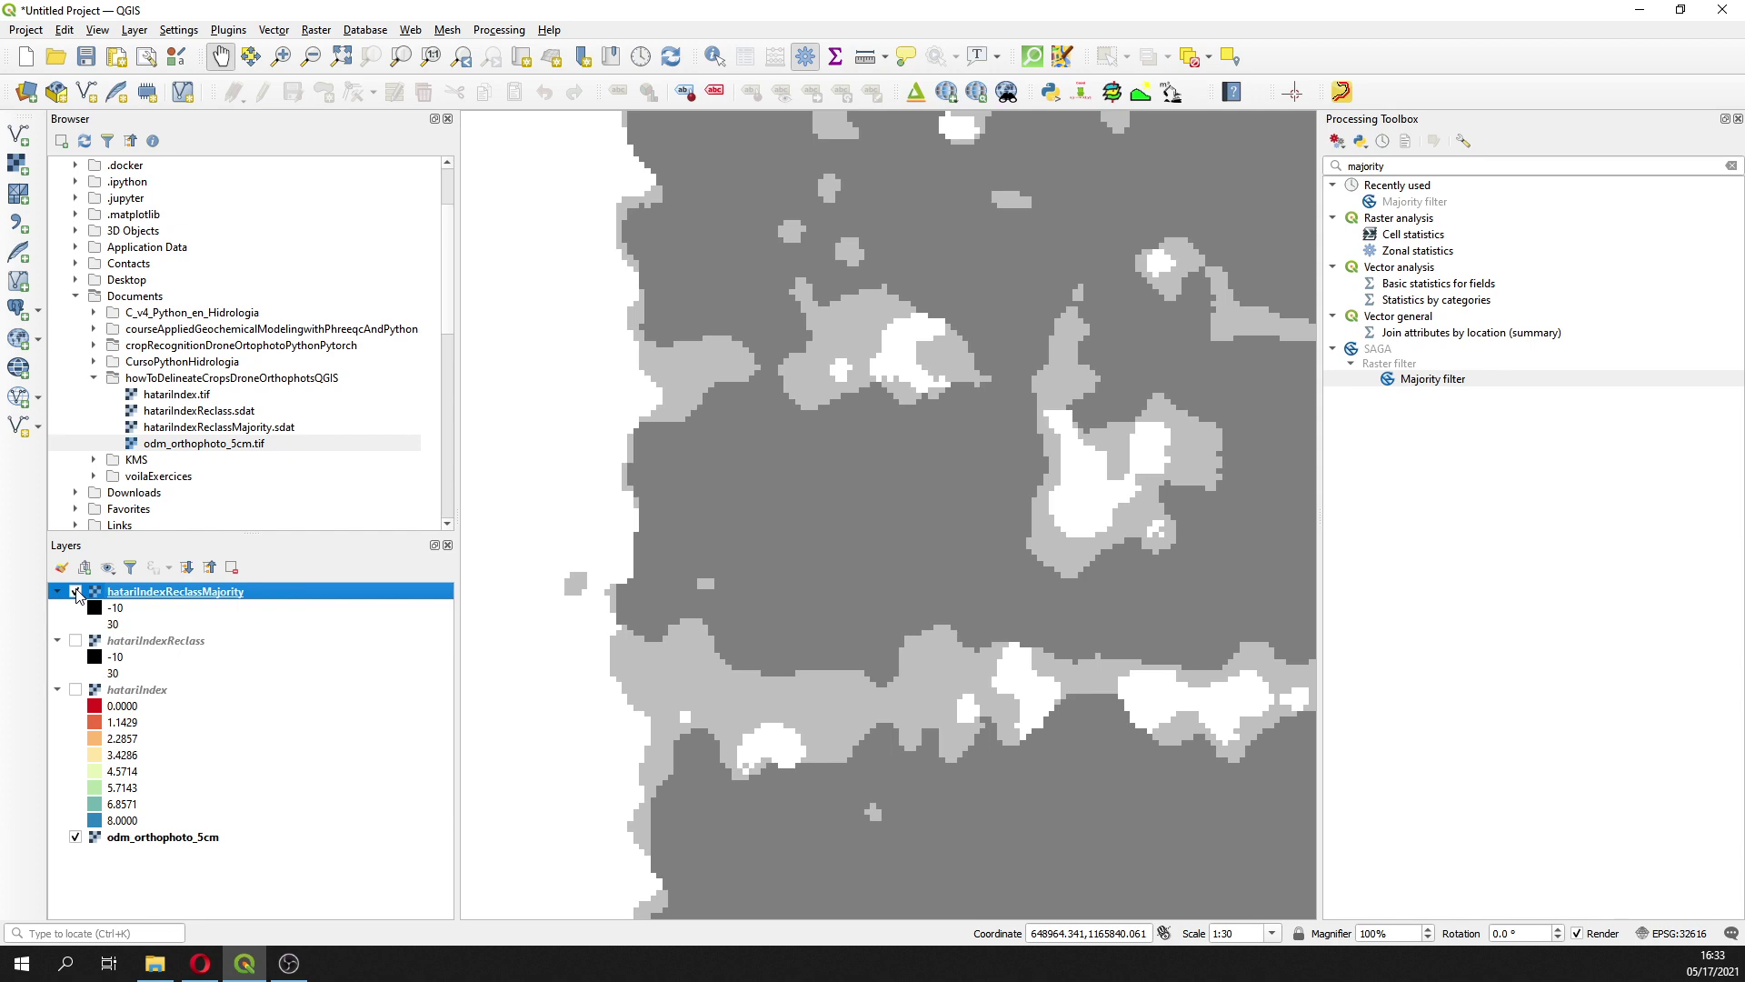
{"action": "left_click", "coordinate": [75, 592]}
{"action": "left_click", "coordinate": [77, 592]}
{"action": "left_click", "coordinate": [76, 592]}
{"action": "left_click", "coordinate": [77, 591]}
{"action": "left_click", "coordinate": [77, 592]}
{"action": "left_click", "coordinate": [77, 591]}
Start GDAL Polygonize (raster to vector) and set its field name to Type
{"action": "key", "text": "ctrl+alt+t"}
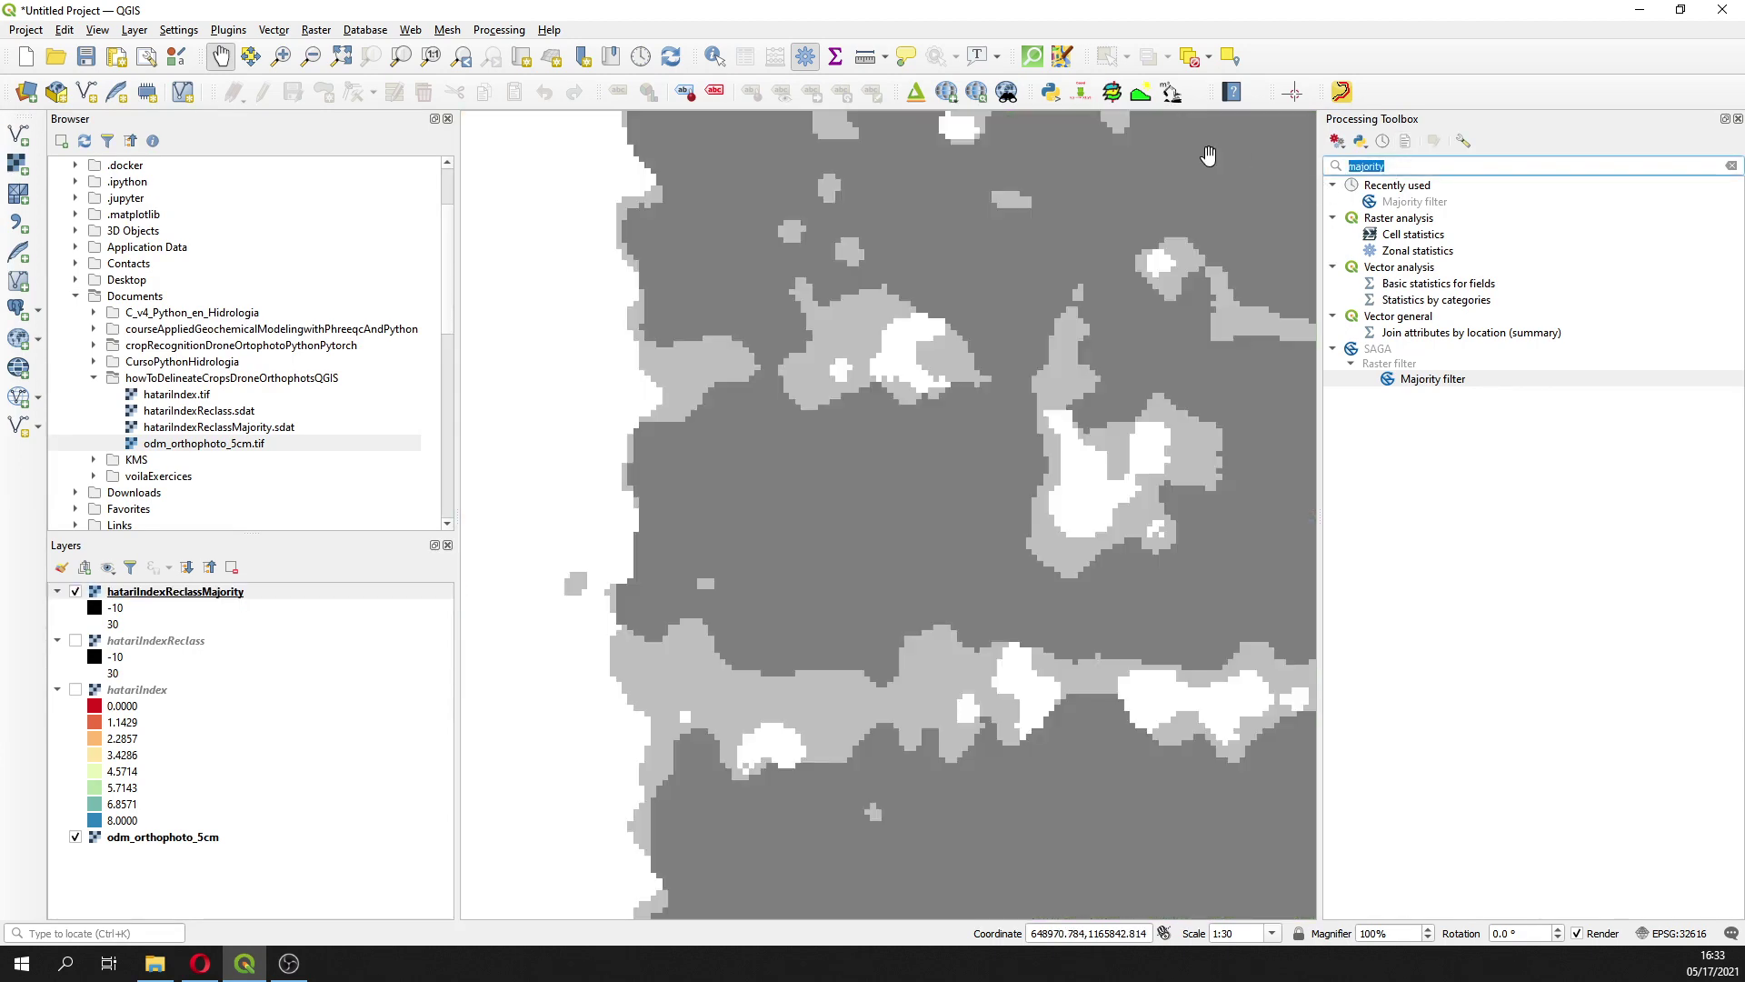
{"action": "type", "text": "polygoniz"}
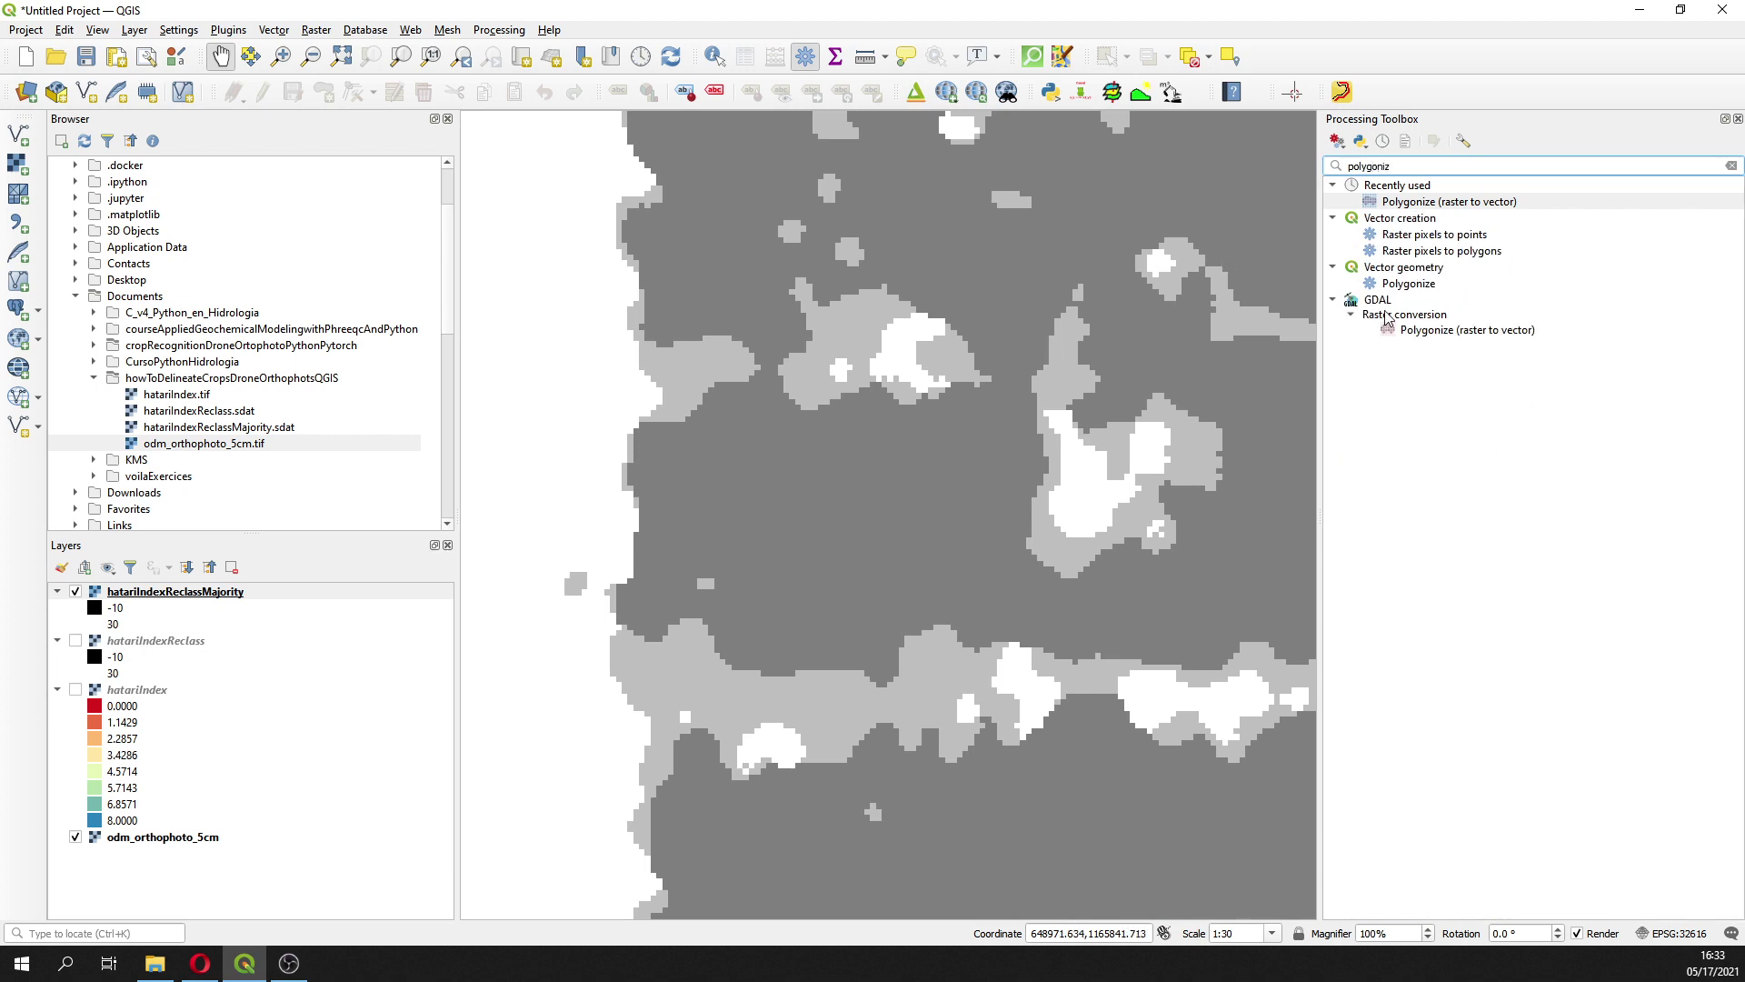
{"action": "double_click", "coordinate": [1421, 329]}
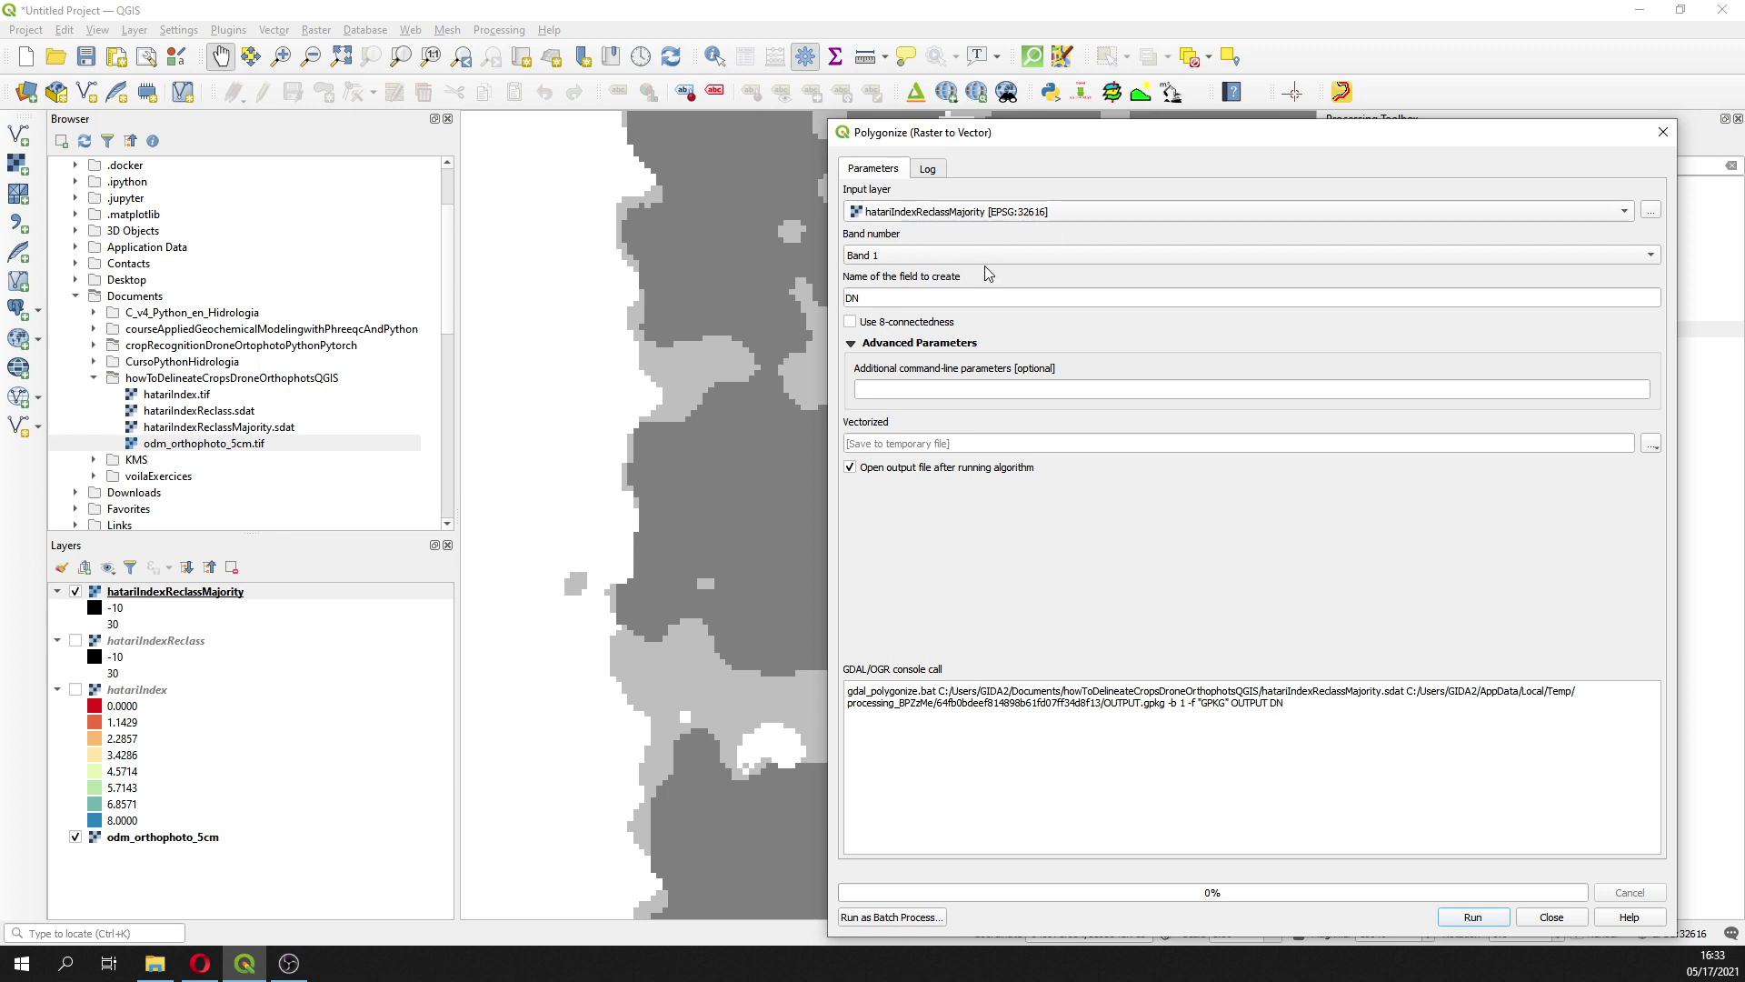
{"action": "double_click", "coordinate": [872, 298]}
{"action": "type", "text": "typ"}
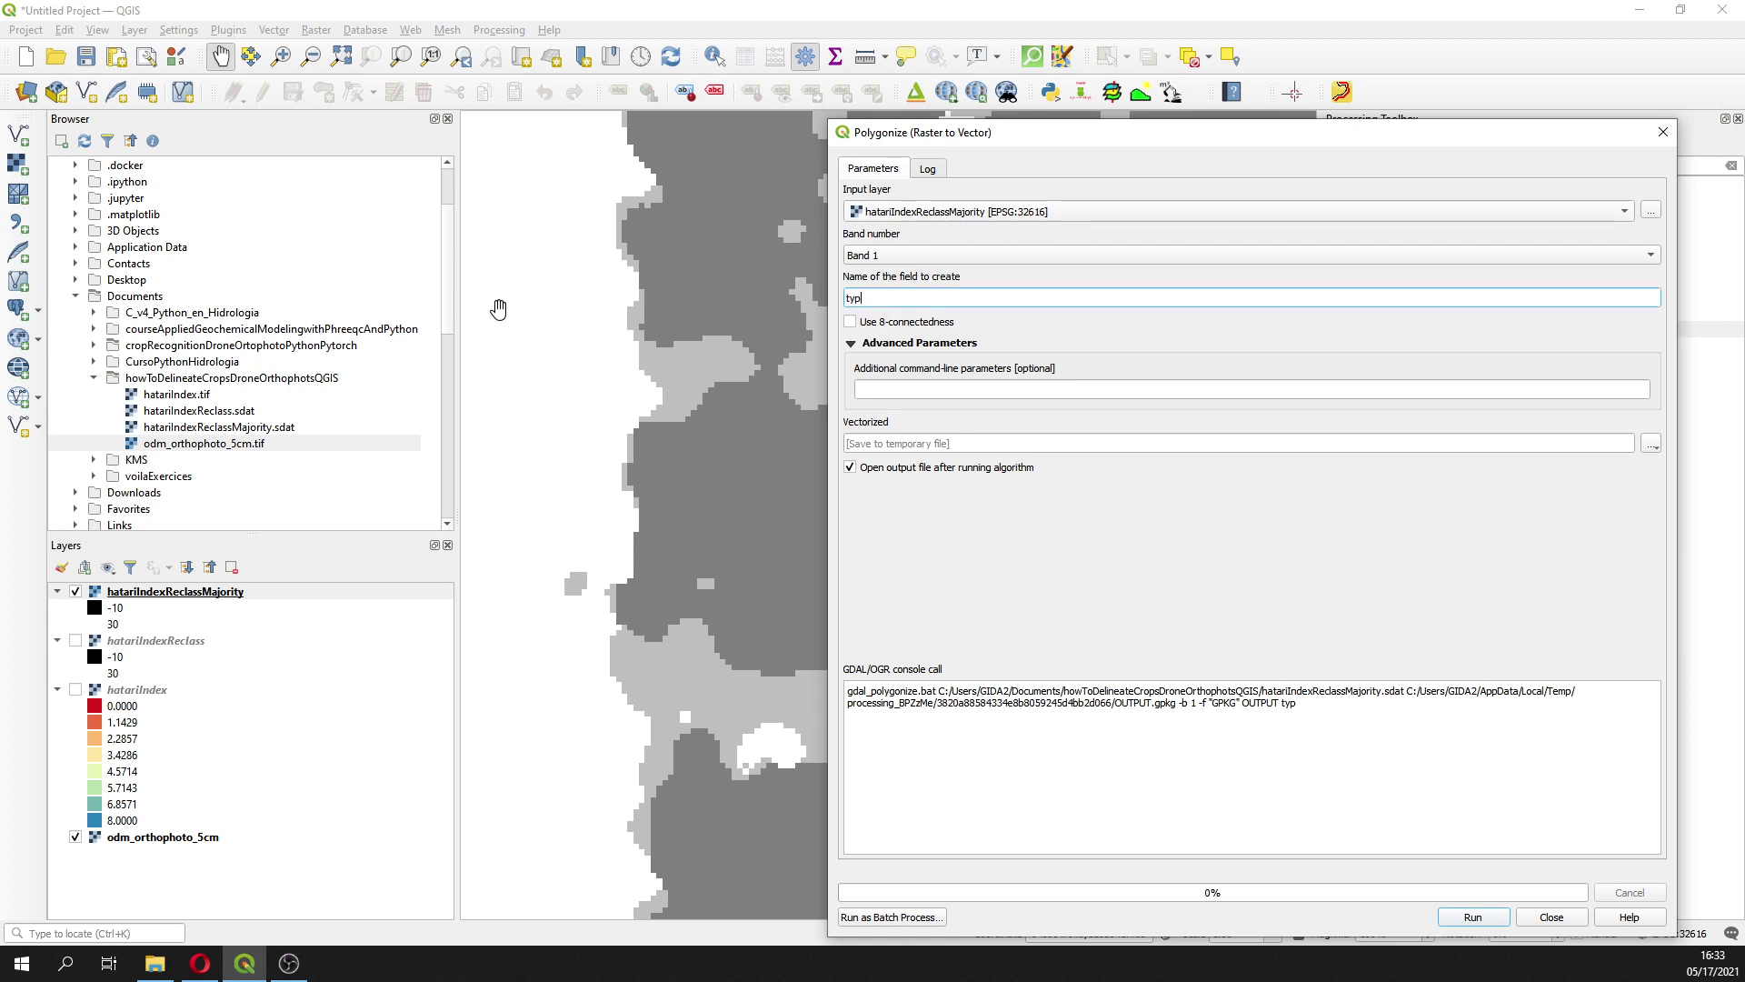
{"action": "key", "text": "BackSpace"}
{"action": "type", "text": "Type"}
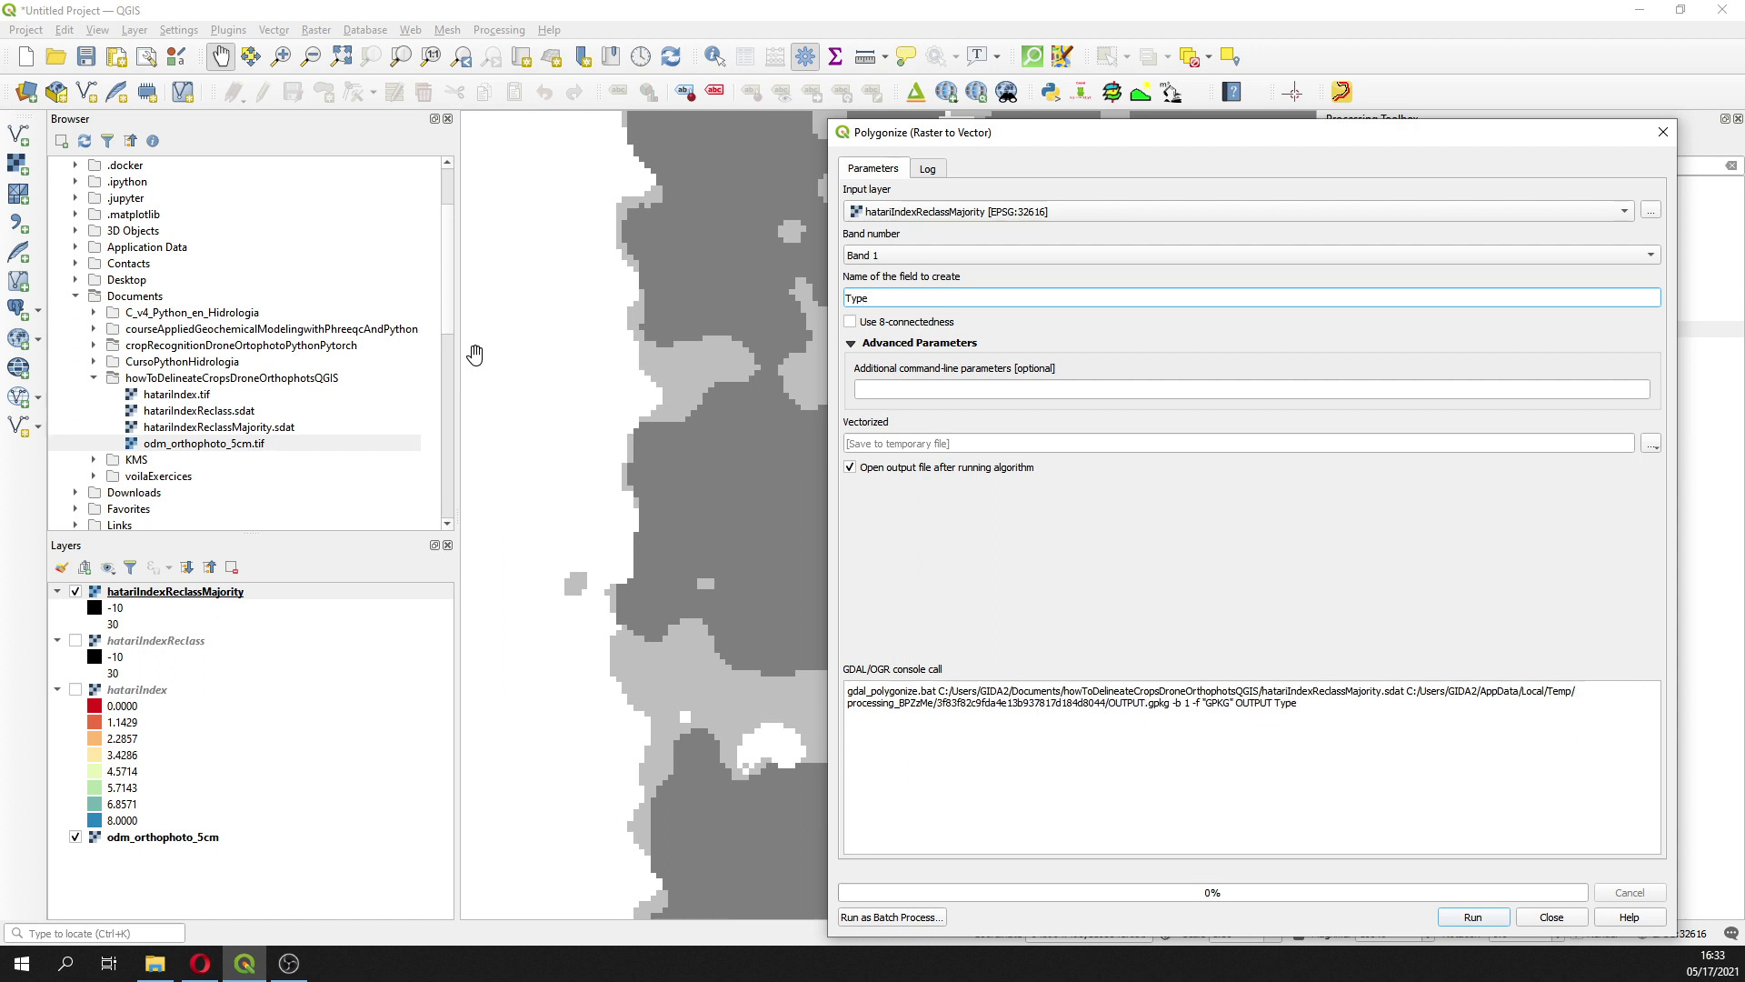
Save the polygon output to file as cropTypes and run the conversion
{"action": "left_click", "coordinate": [1651, 445]}
{"action": "left_click", "coordinate": [1639, 483]}
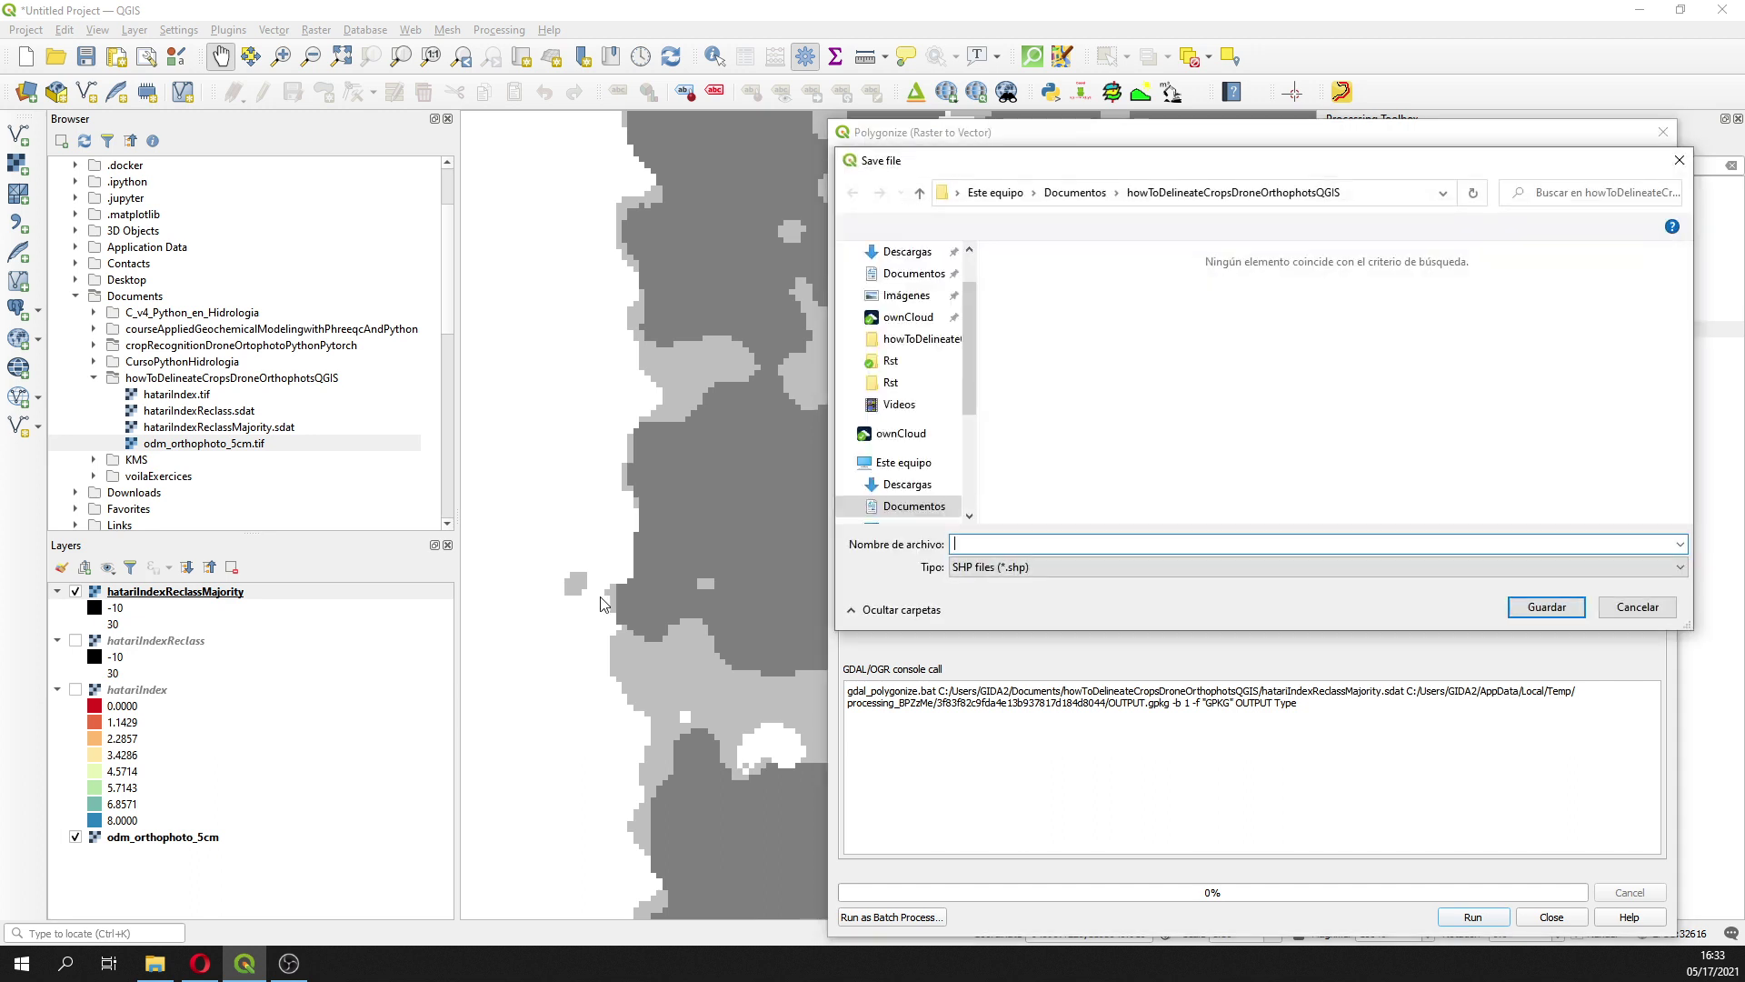
{"action": "type", "text": "croptype"}
{"action": "key", "text": "Return"}
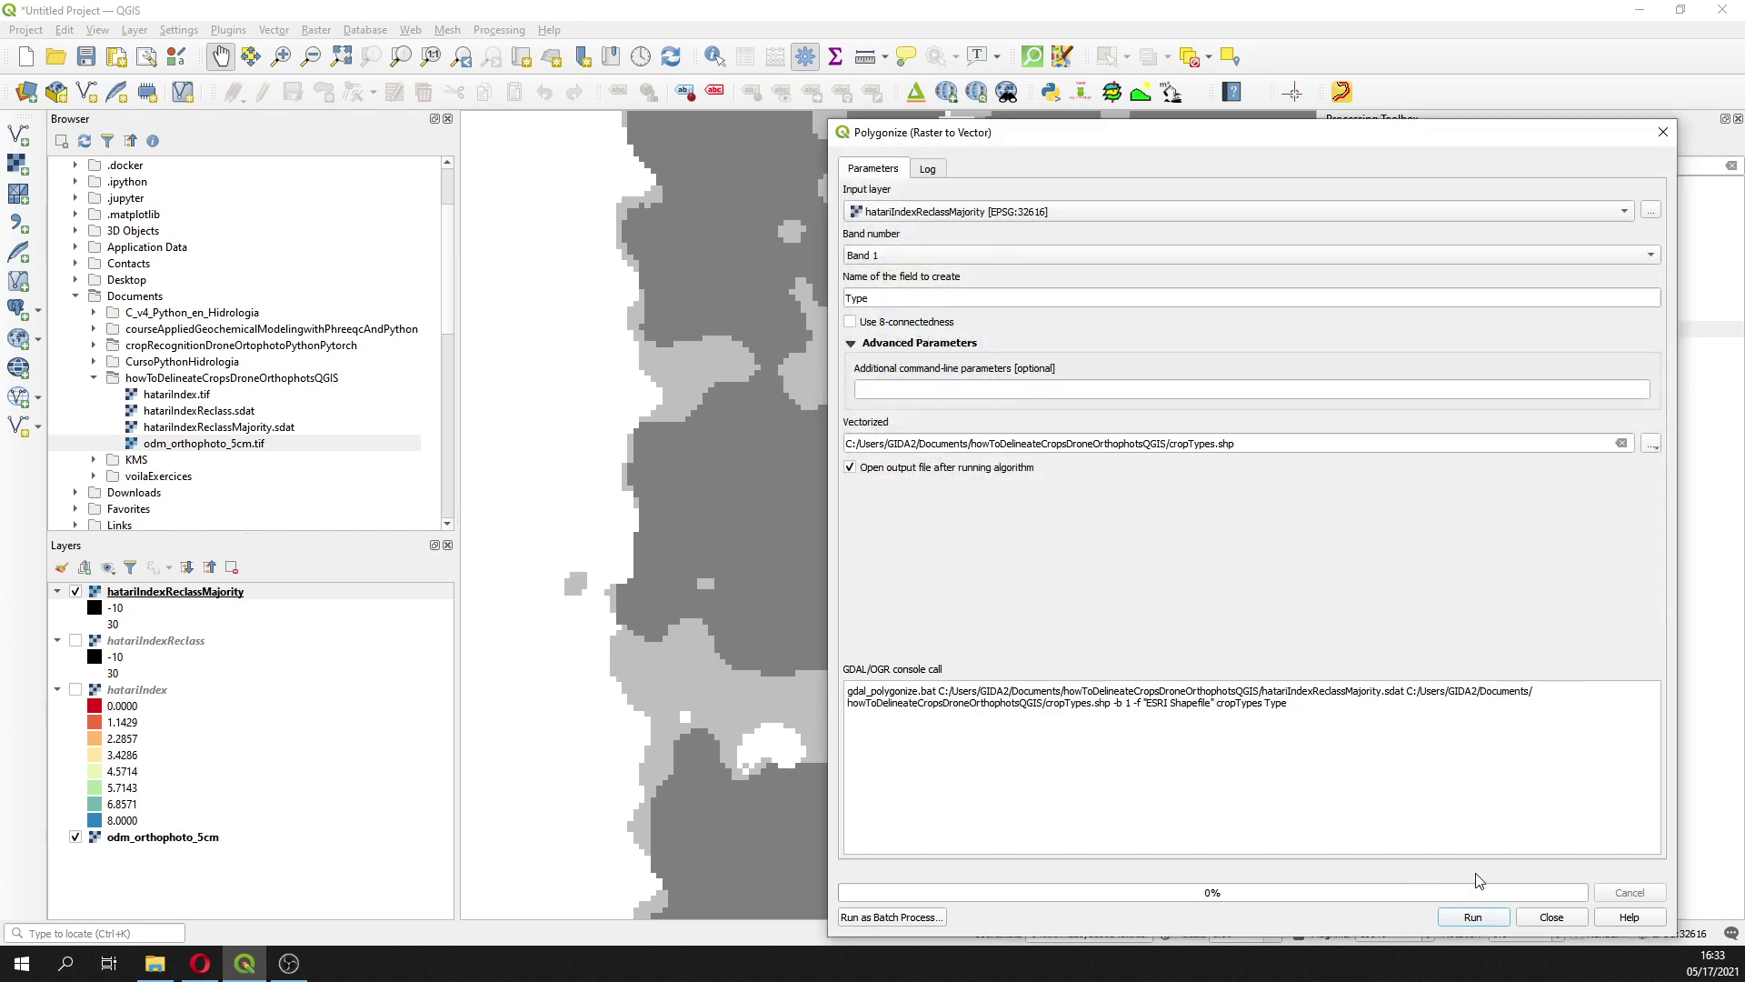
{"action": "left_click", "coordinate": [1480, 916]}
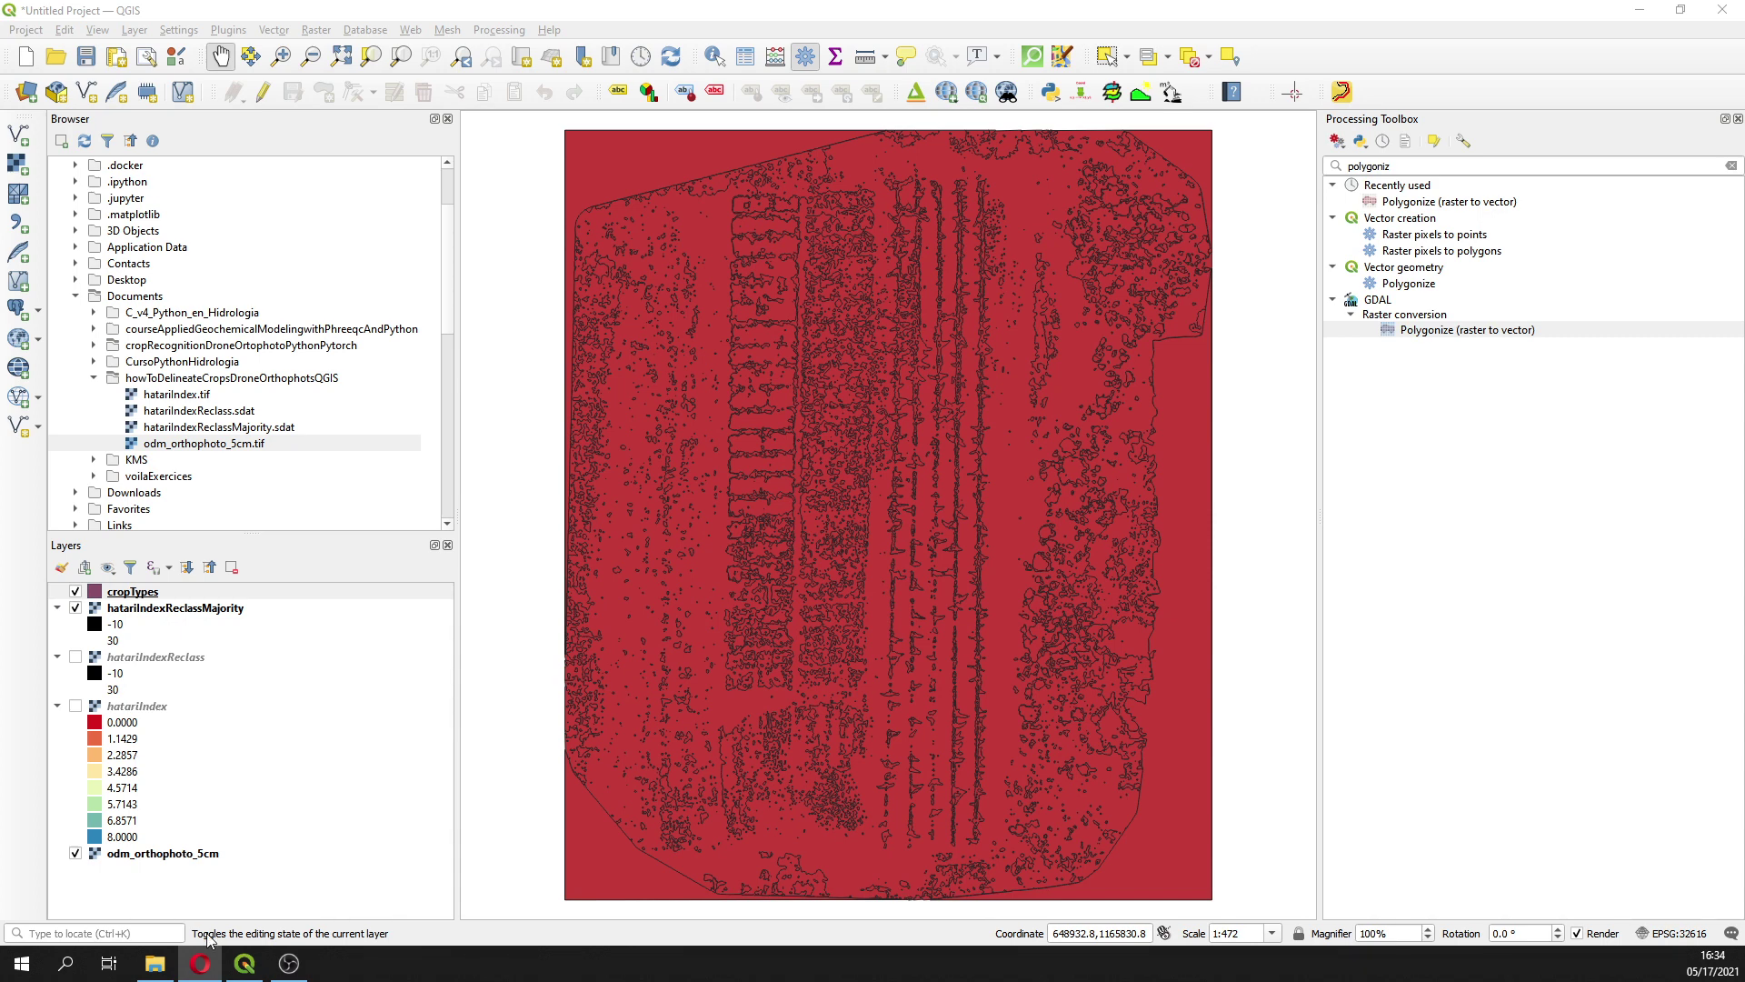
Style cropTypes as Categorized on the Type field, classify, and turn off class 30
{"action": "left_click", "coordinate": [446, 109]}
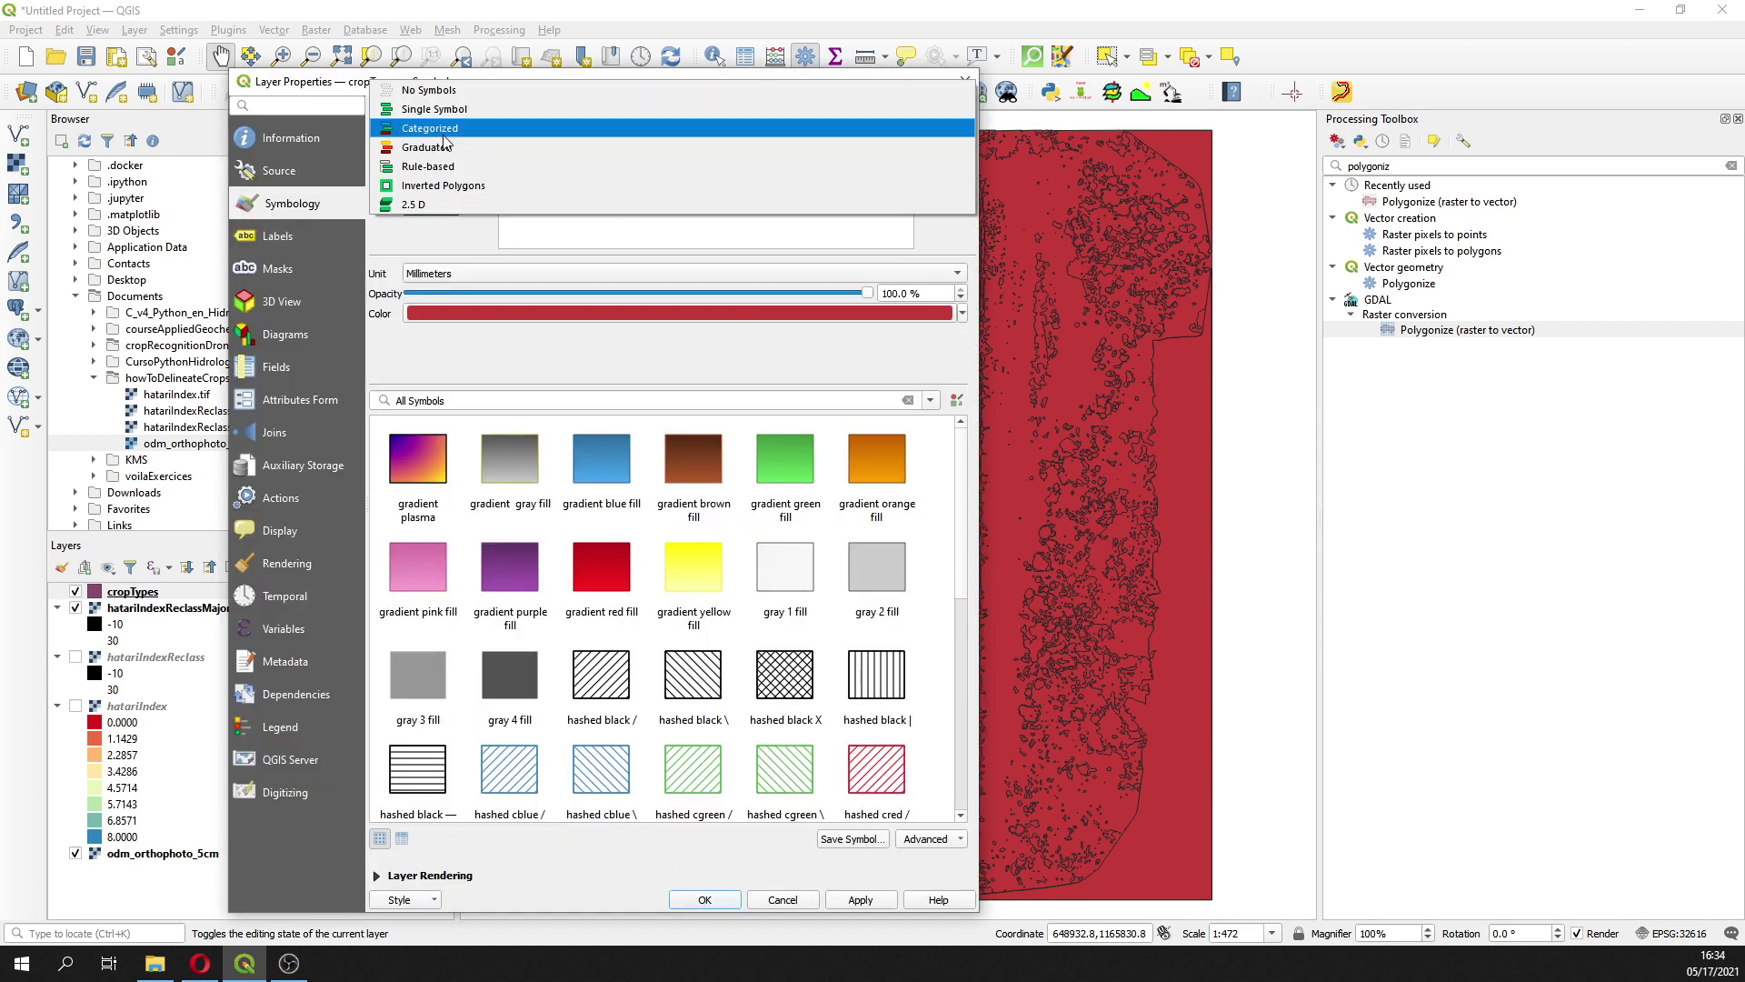
{"action": "left_click", "coordinate": [431, 128]}
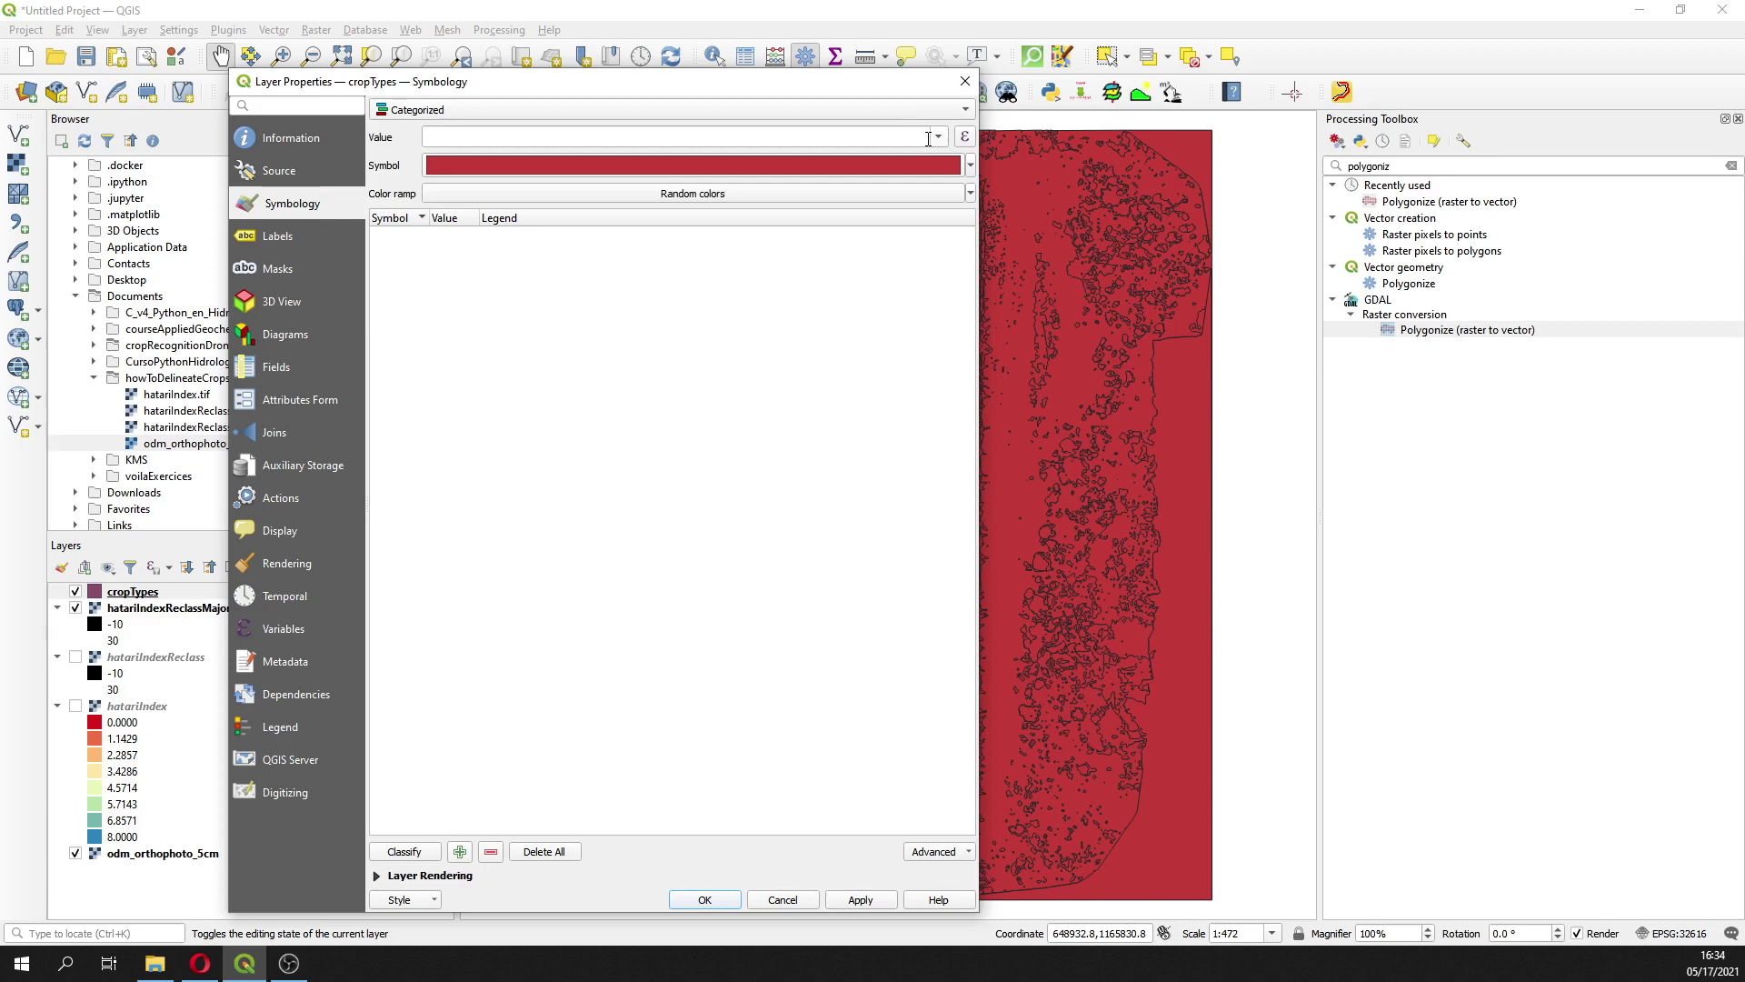
{"action": "left_click", "coordinate": [928, 139]}
{"action": "left_click", "coordinate": [623, 155]}
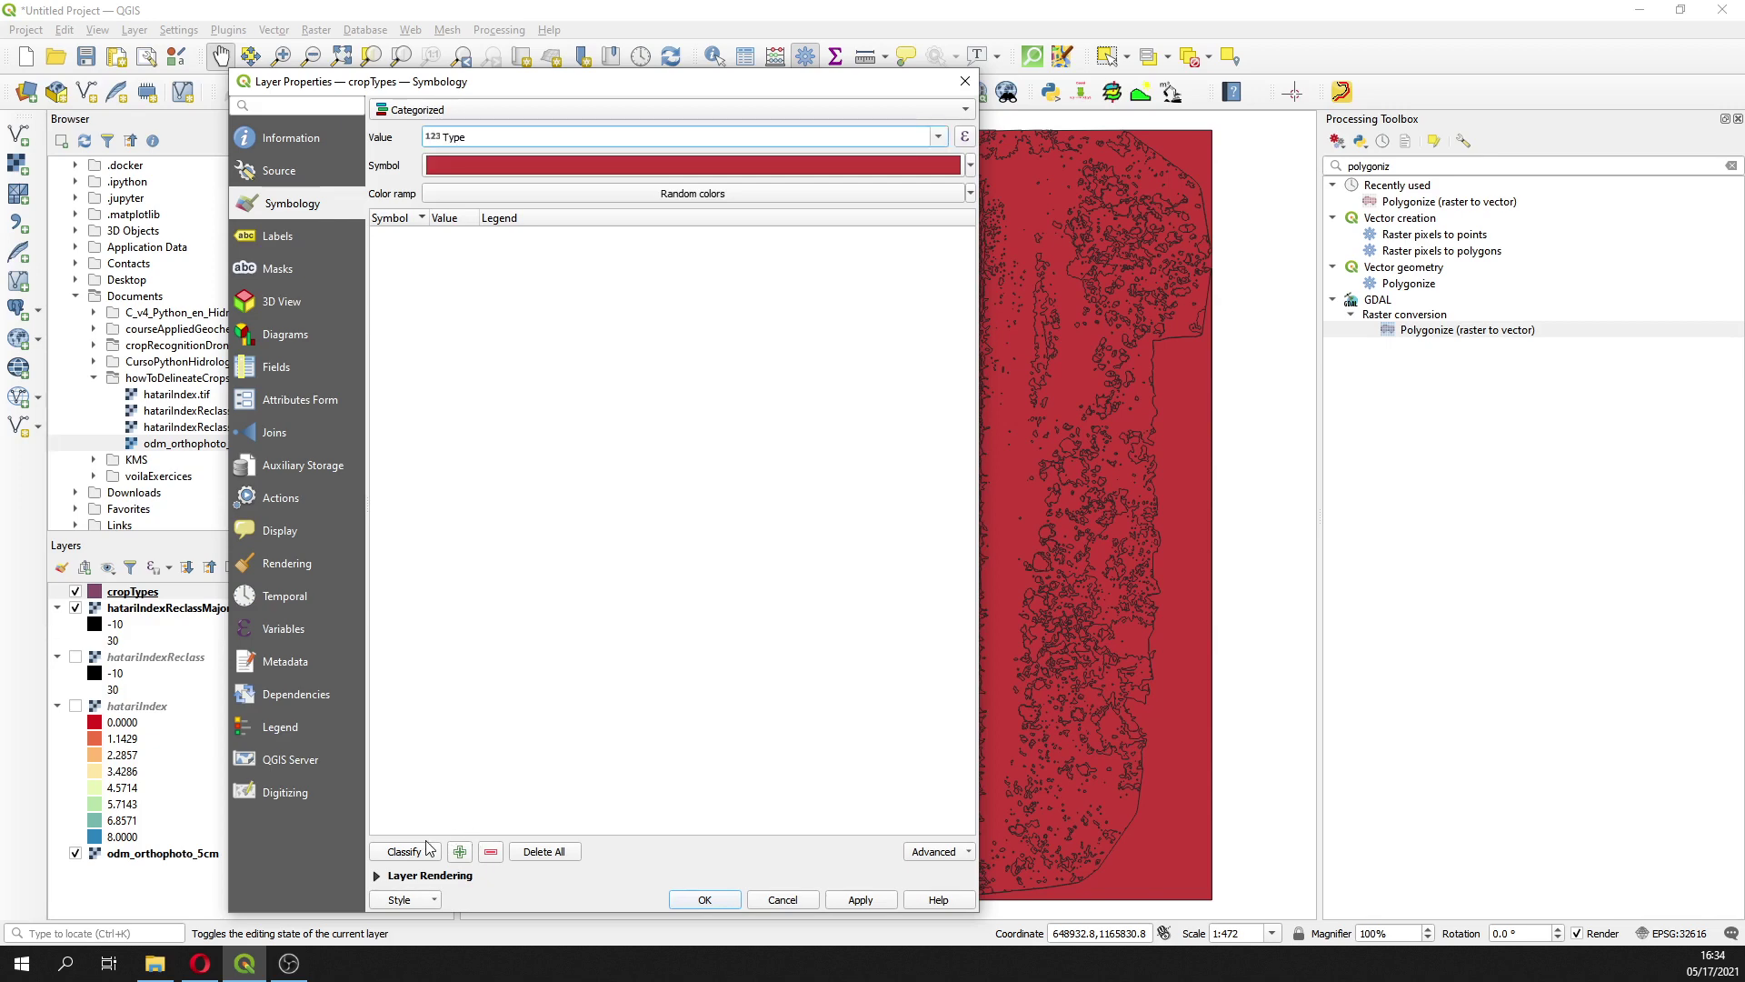
{"action": "left_click", "coordinate": [404, 850]}
{"action": "left_click", "coordinate": [383, 282]}
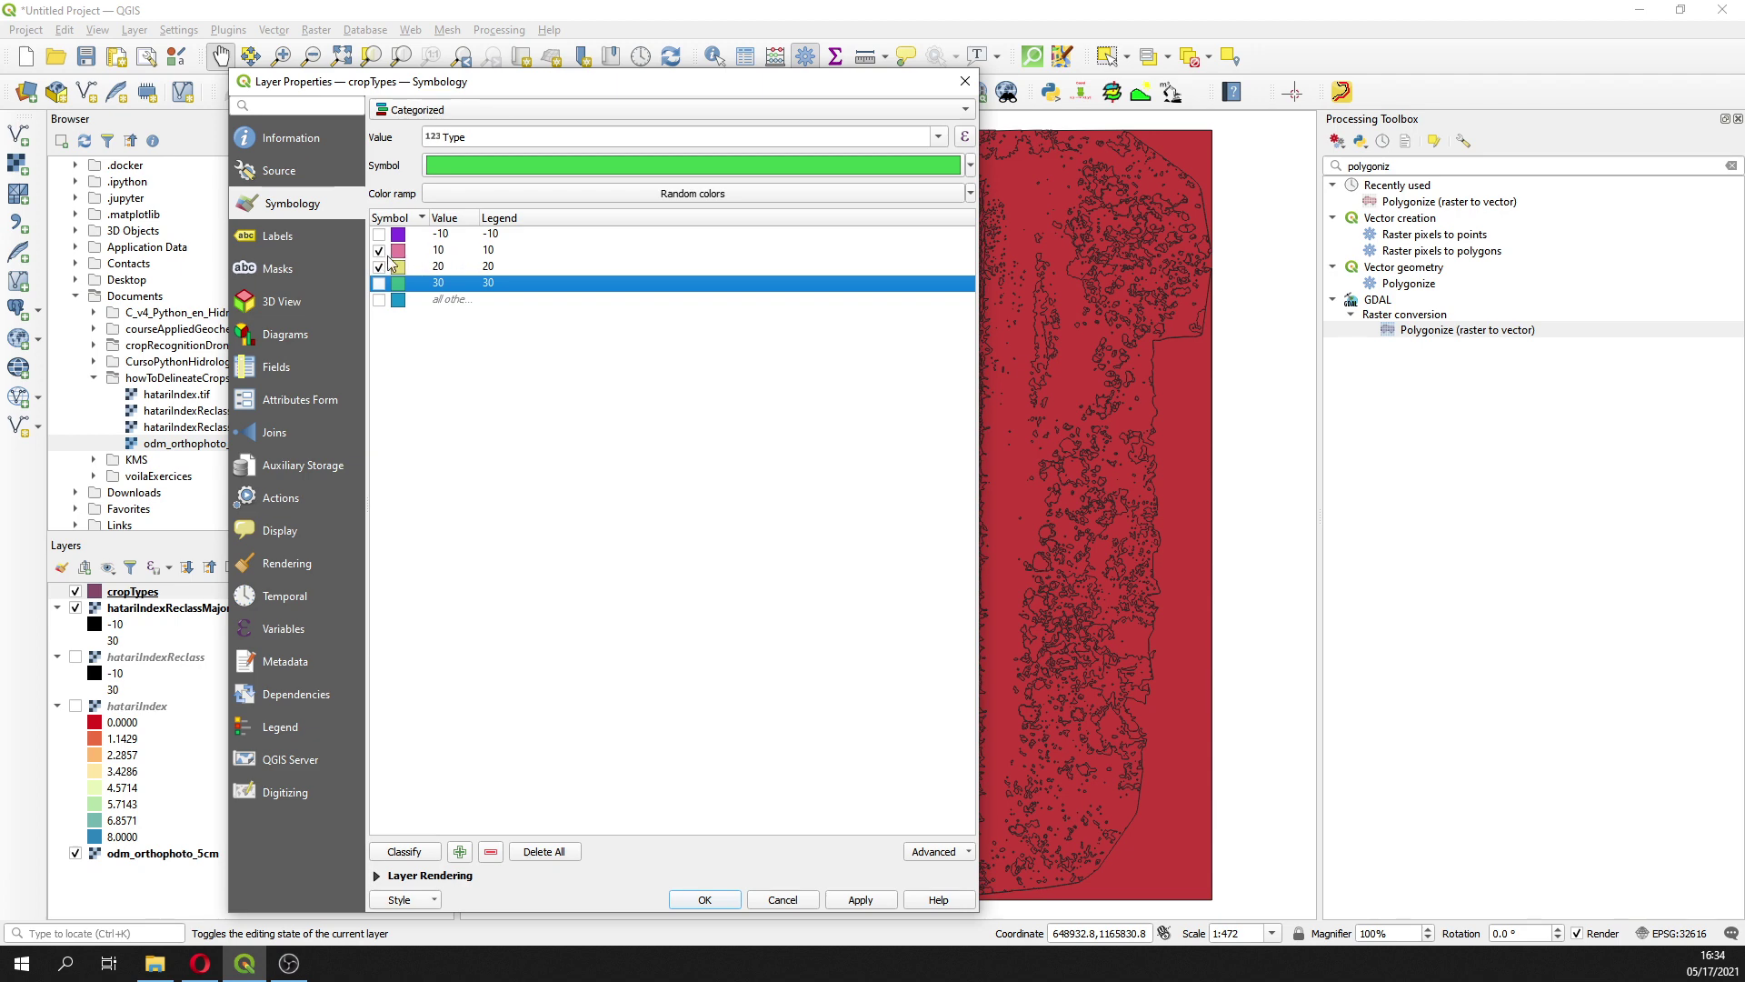
Give class 10 a blue diagonal hatch fill with denser line spacing
{"action": "left_click", "coordinate": [399, 253]}
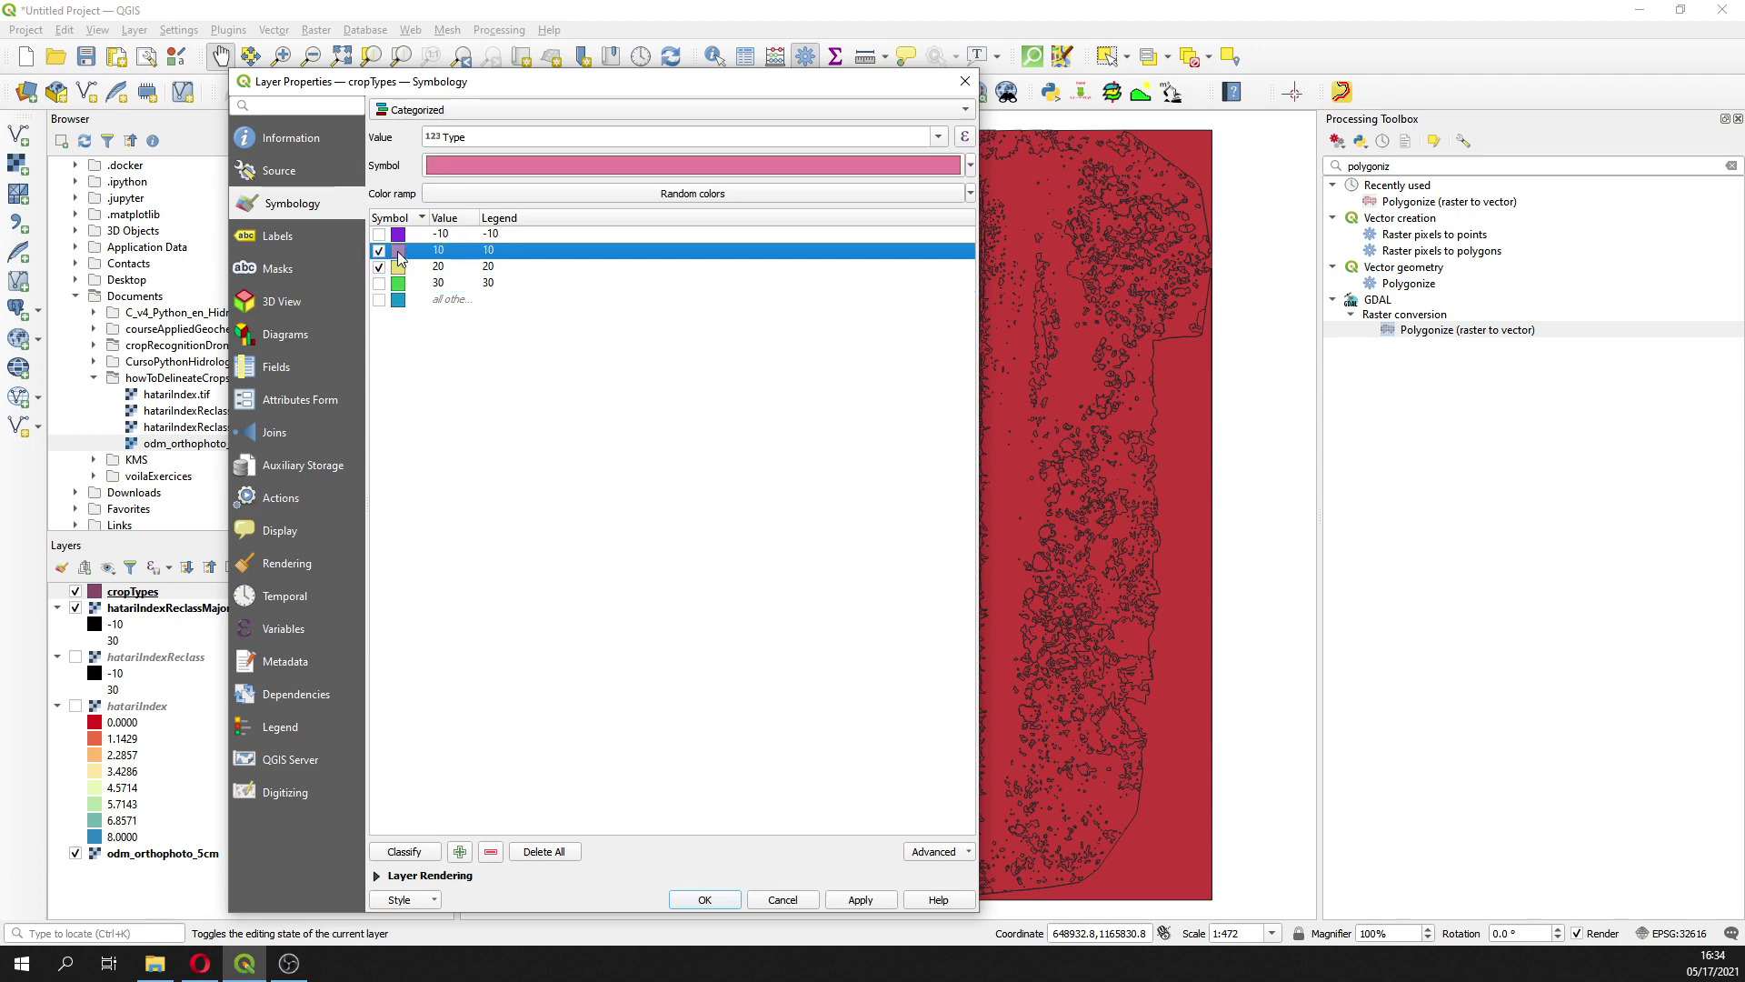
{"action": "double_click", "coordinate": [400, 254]}
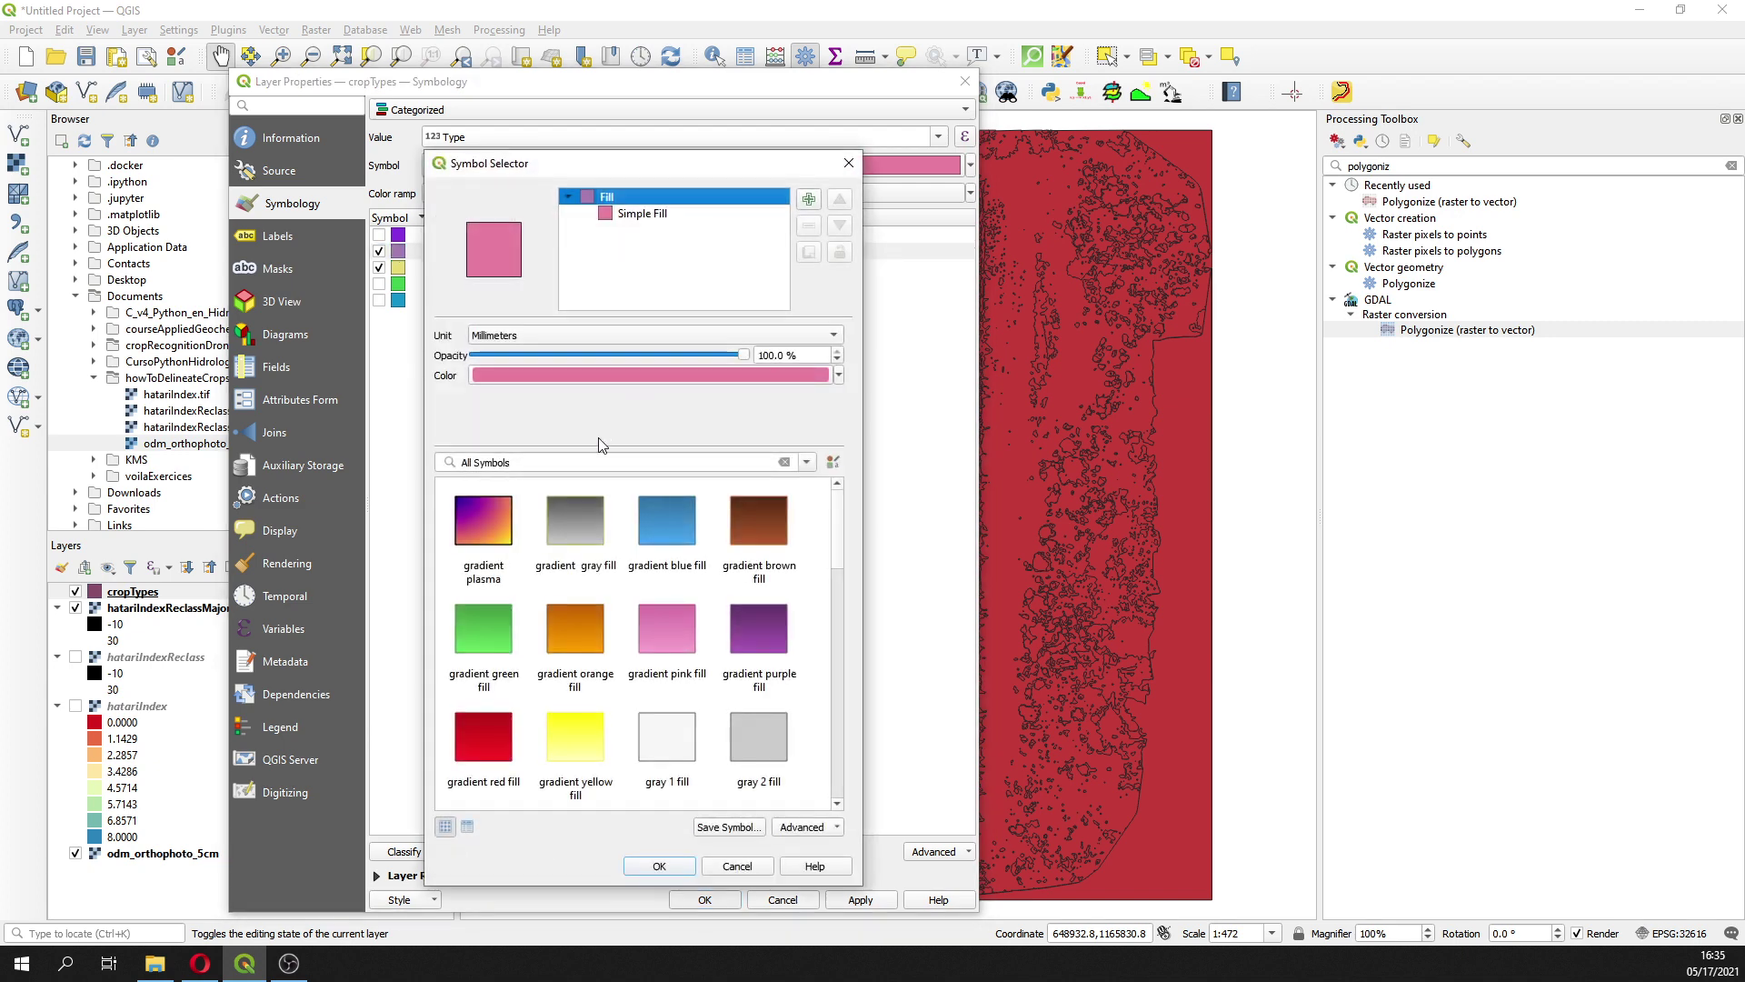
{"action": "scroll", "coordinate": [759, 691], "scroll_direction": "down", "scroll_amount": 5}
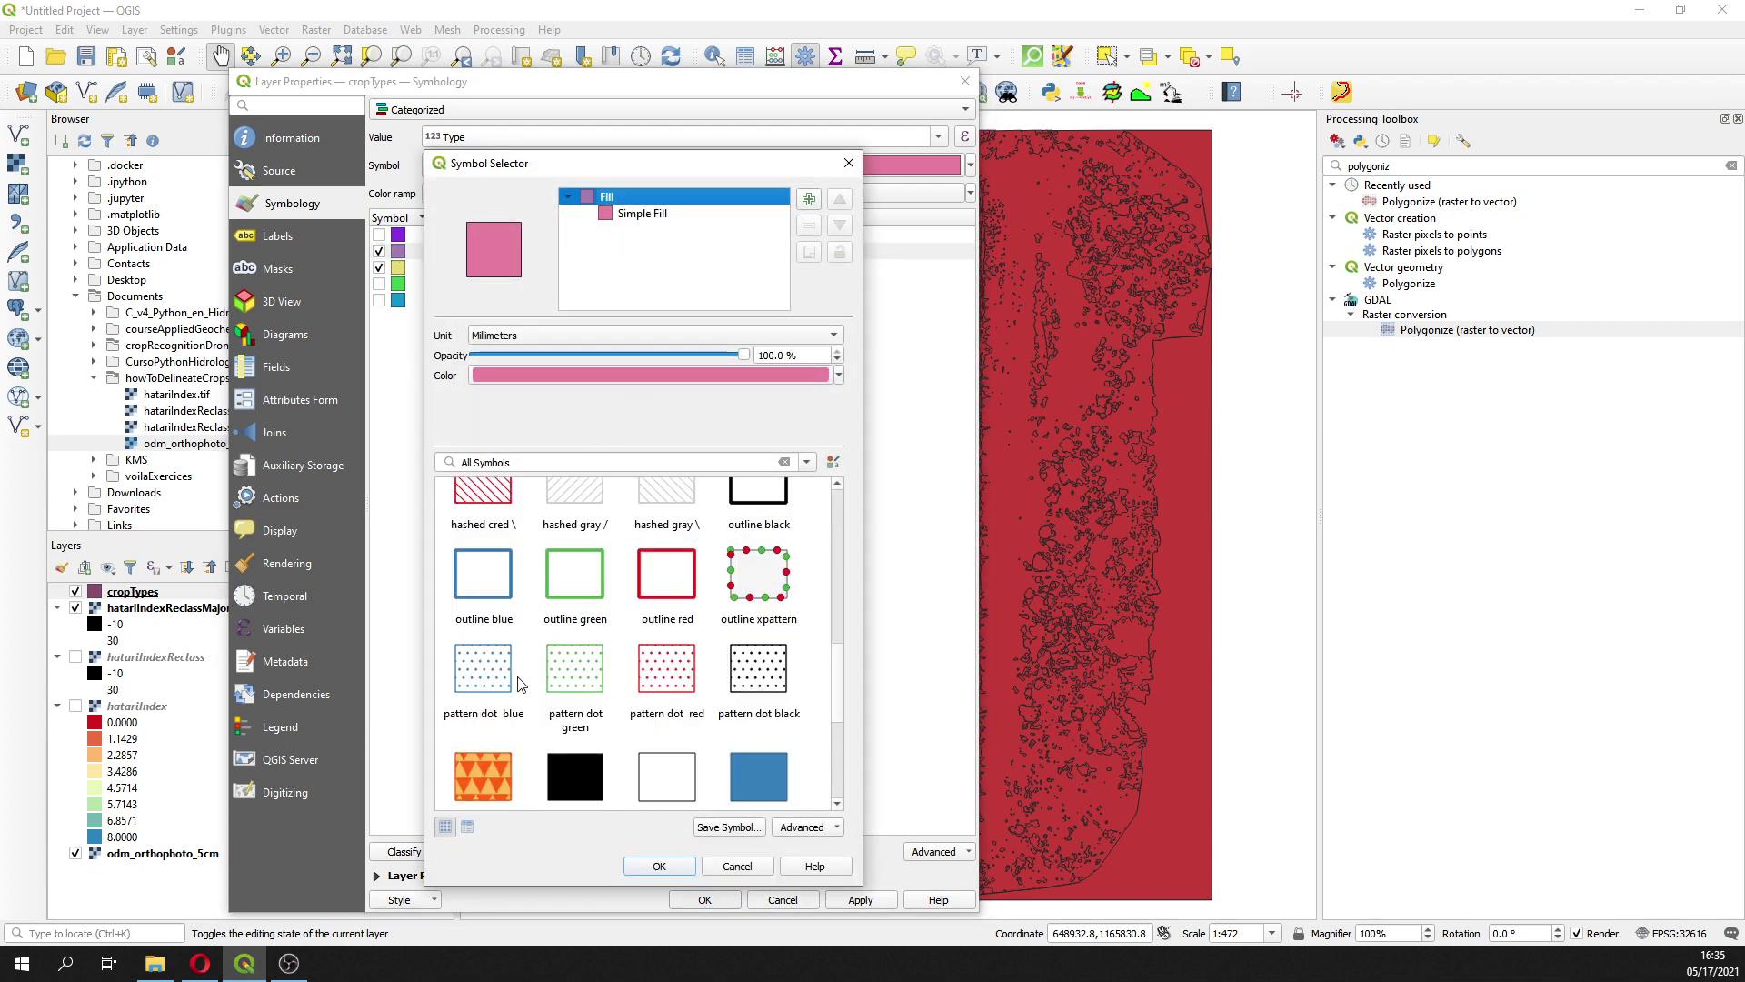
{"action": "scroll", "coordinate": [528, 673], "scroll_direction": "down", "scroll_amount": 2}
{"action": "scroll", "coordinate": [556, 683], "scroll_direction": "up", "scroll_amount": 3}
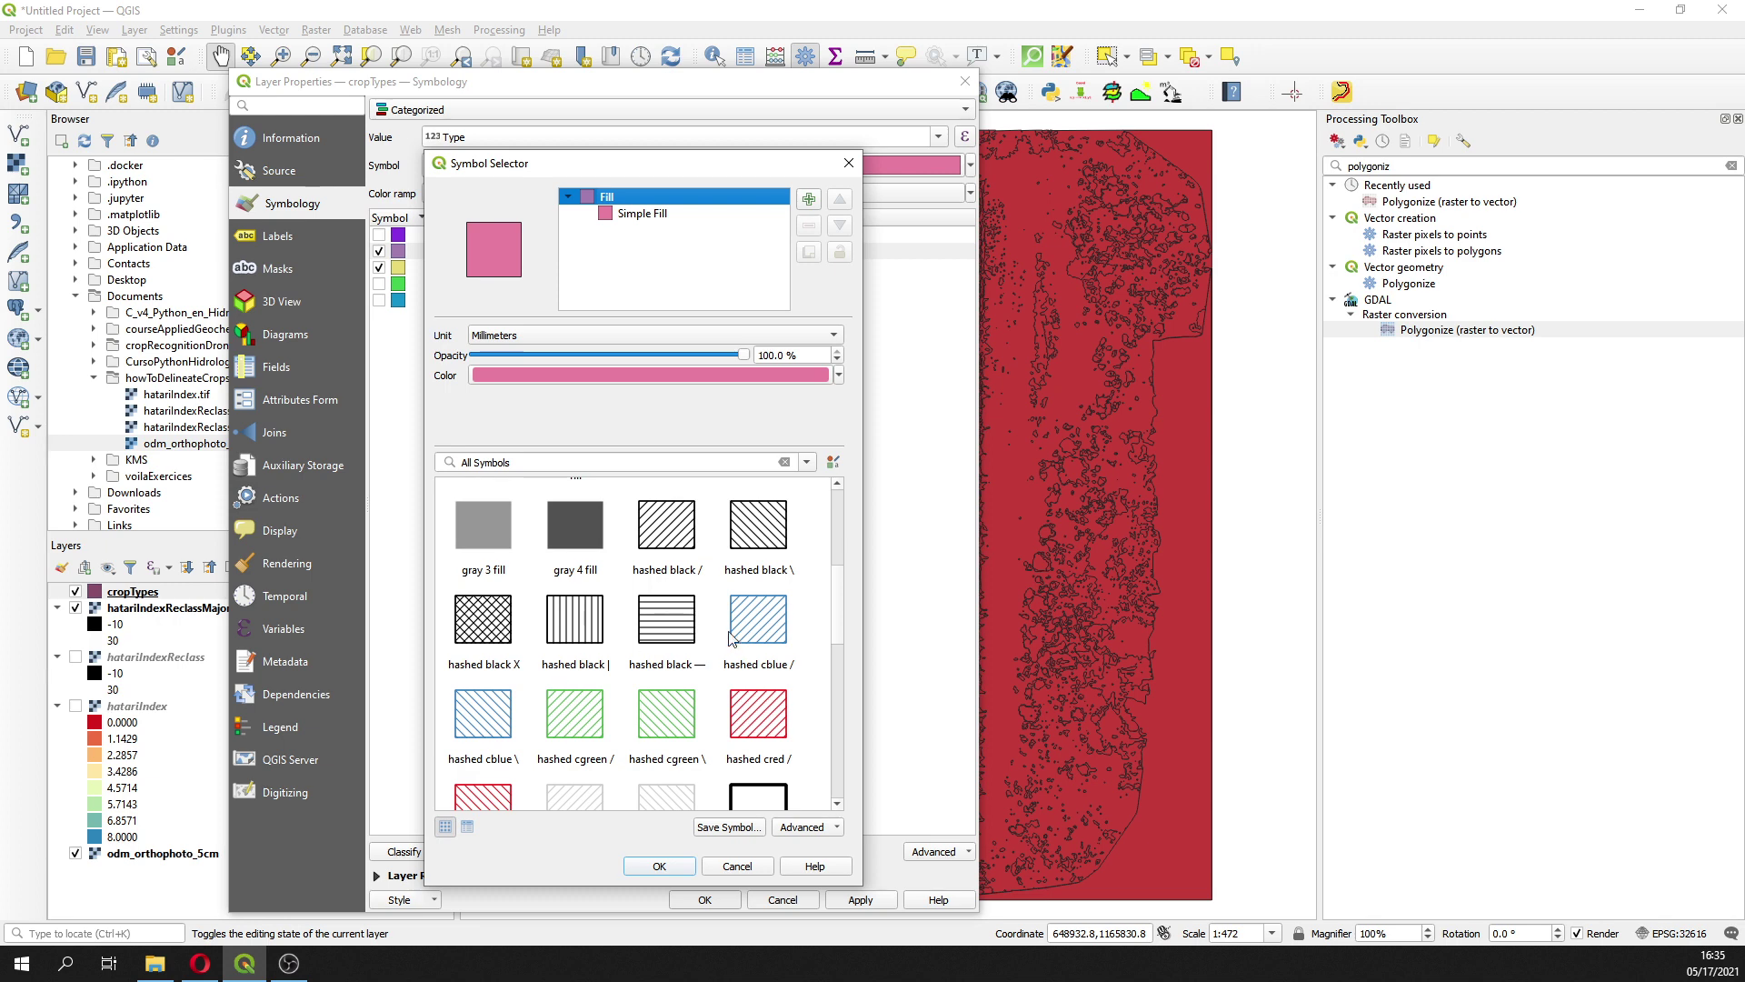
{"action": "left_click", "coordinate": [498, 712]}
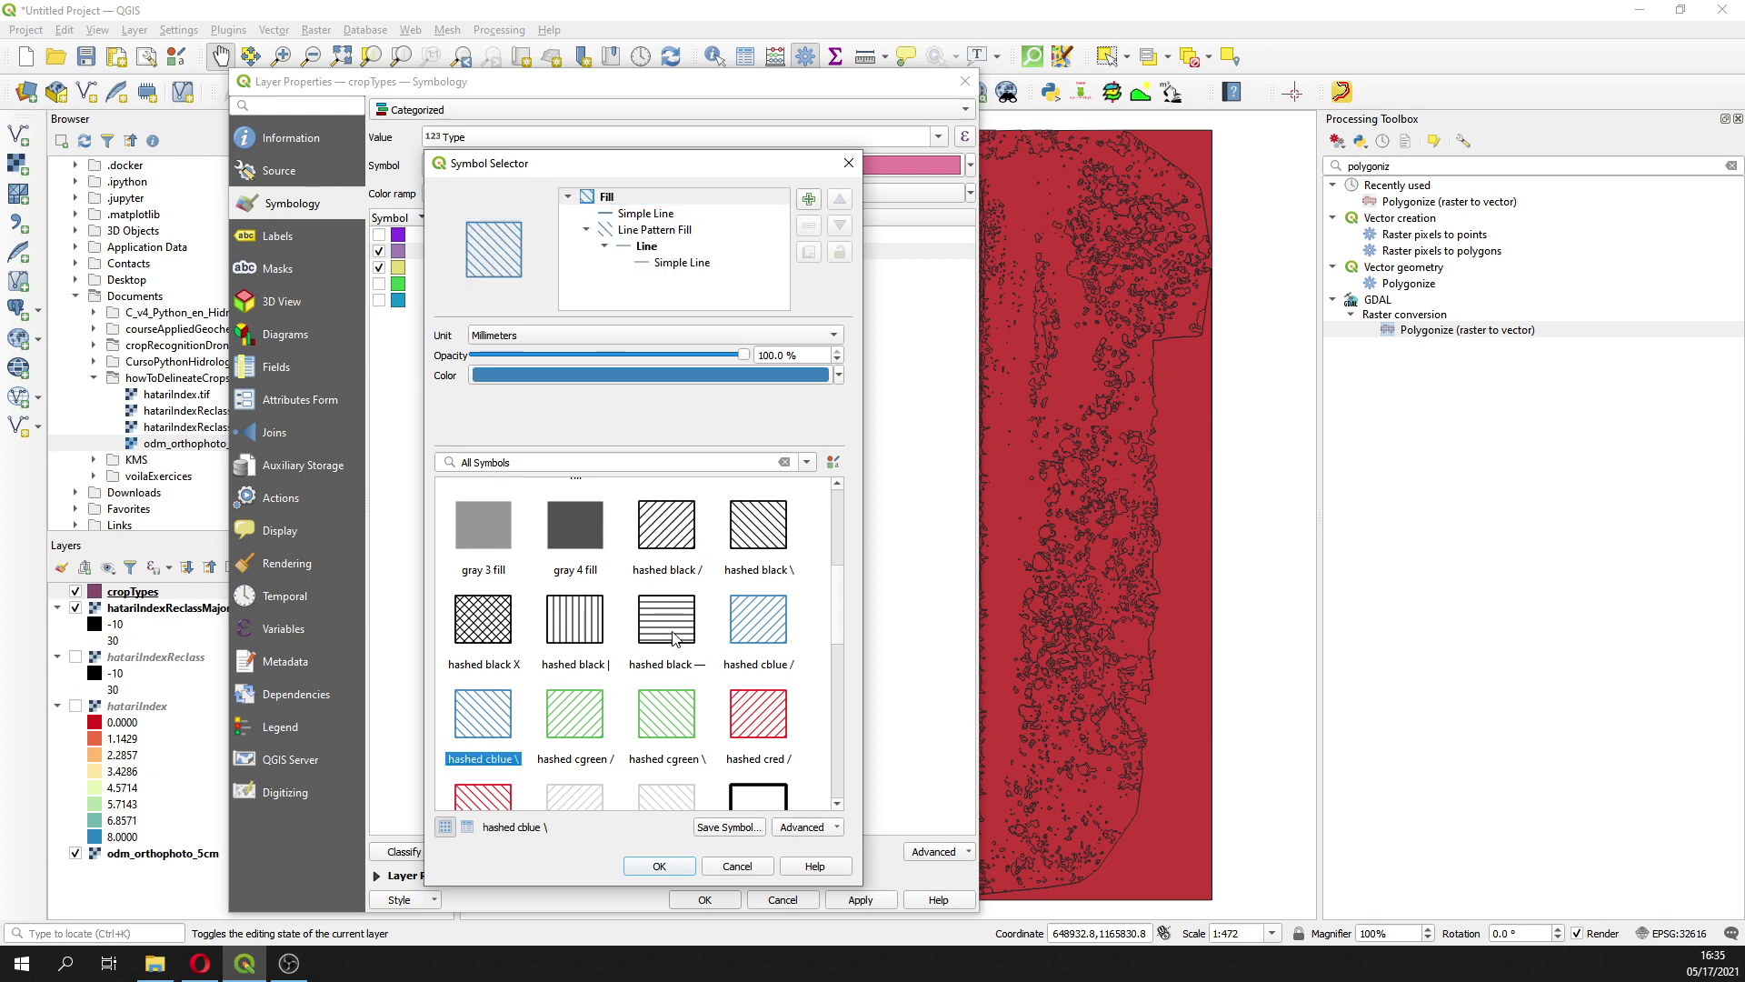
{"action": "left_click", "coordinate": [662, 230]}
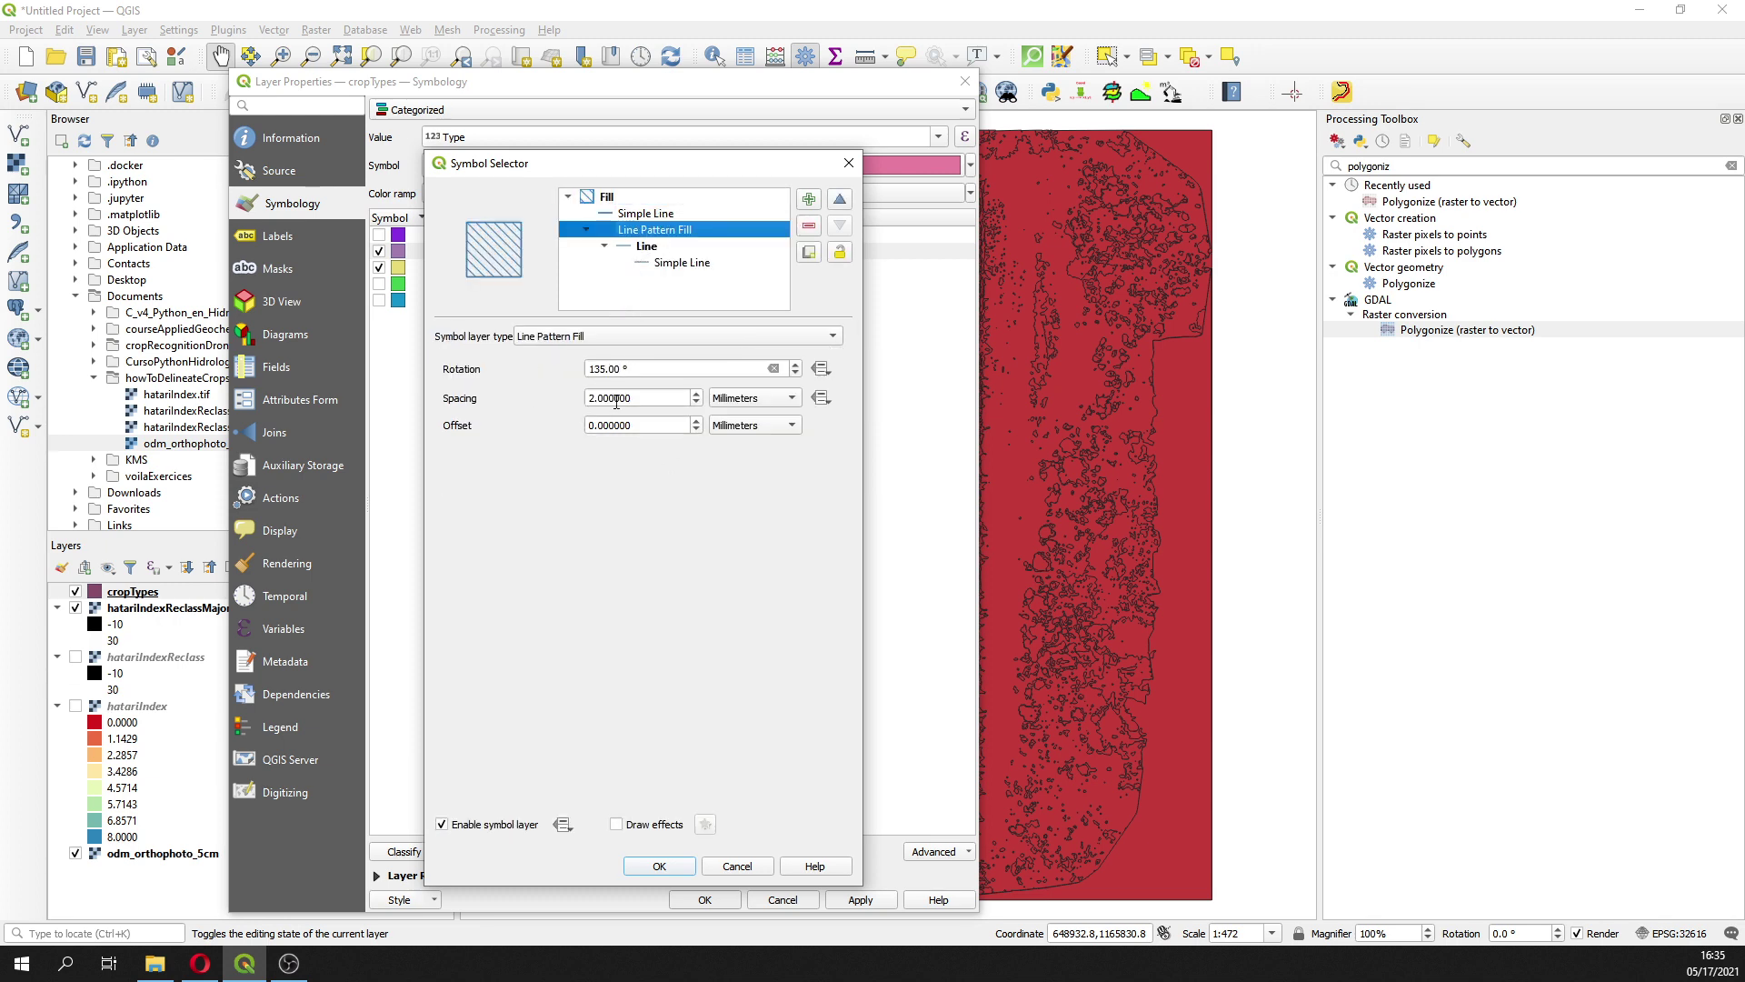
{"action": "left_click", "coordinate": [593, 397]}
{"action": "scroll", "coordinate": [593, 397], "scroll_direction": "down", "scroll_amount": 1}
{"action": "left_click", "coordinate": [677, 869]}
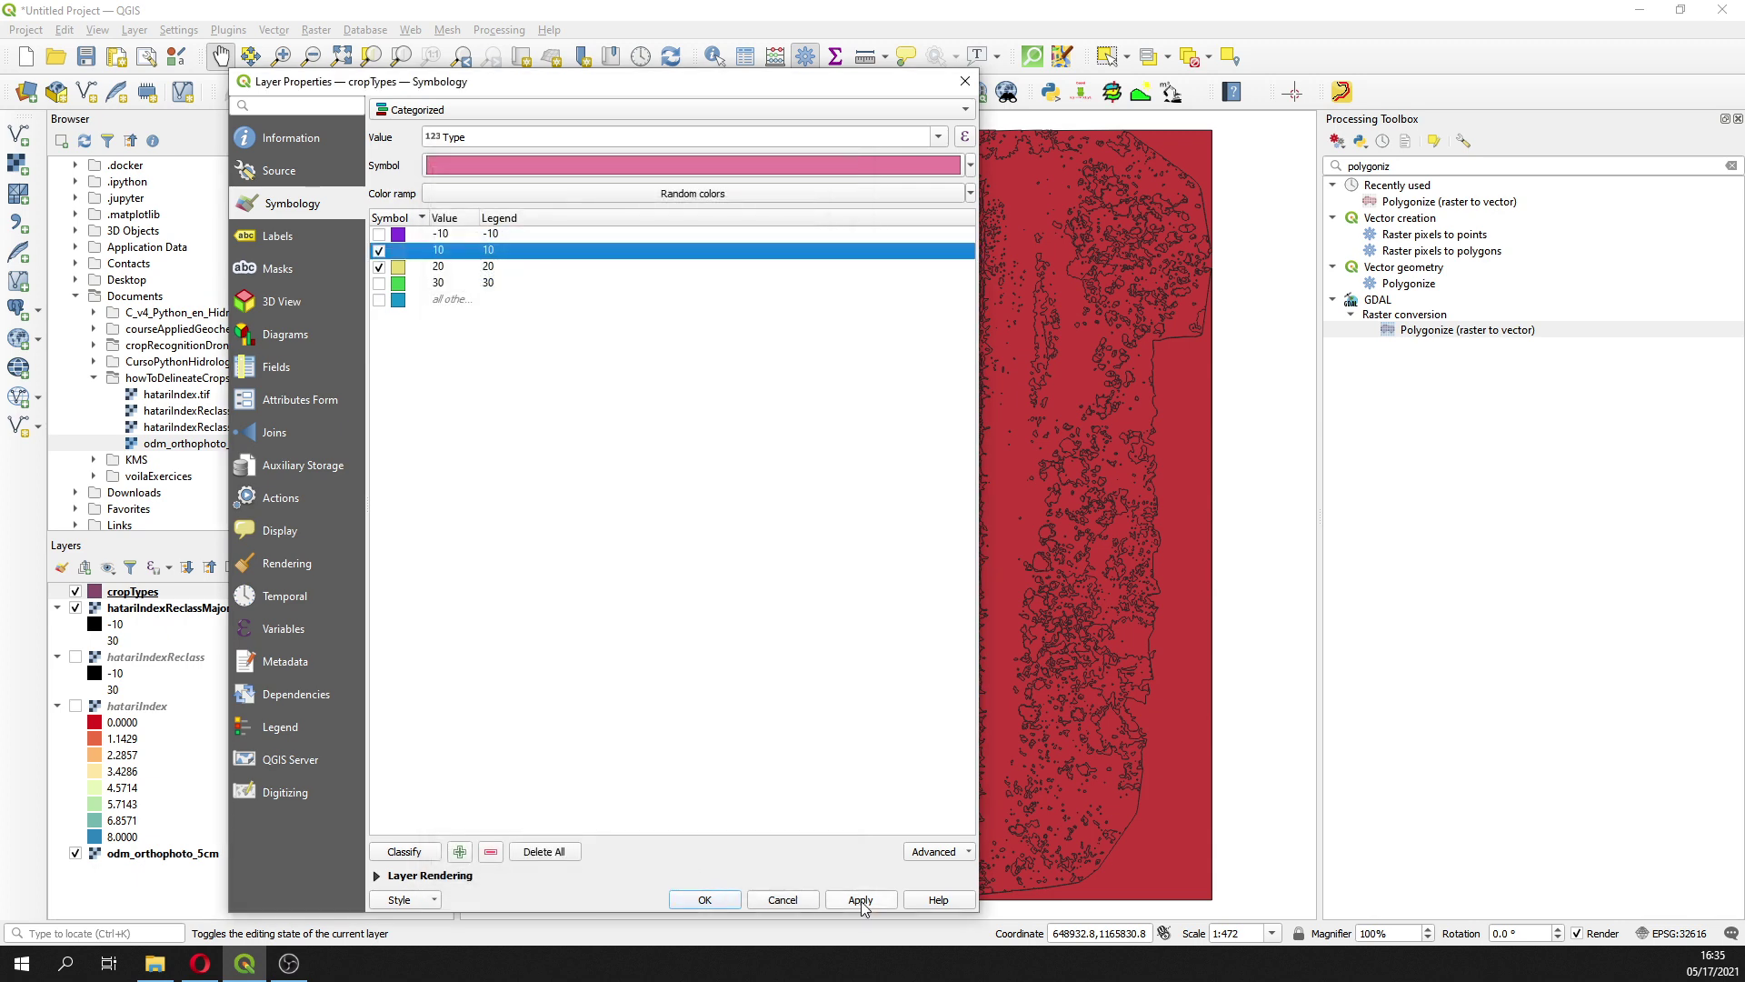
Give class 20 a blue dot pattern fill, adjust its spacing, and apply the styling
{"action": "left_click", "coordinate": [397, 268]}
{"action": "double_click", "coordinate": [397, 271]}
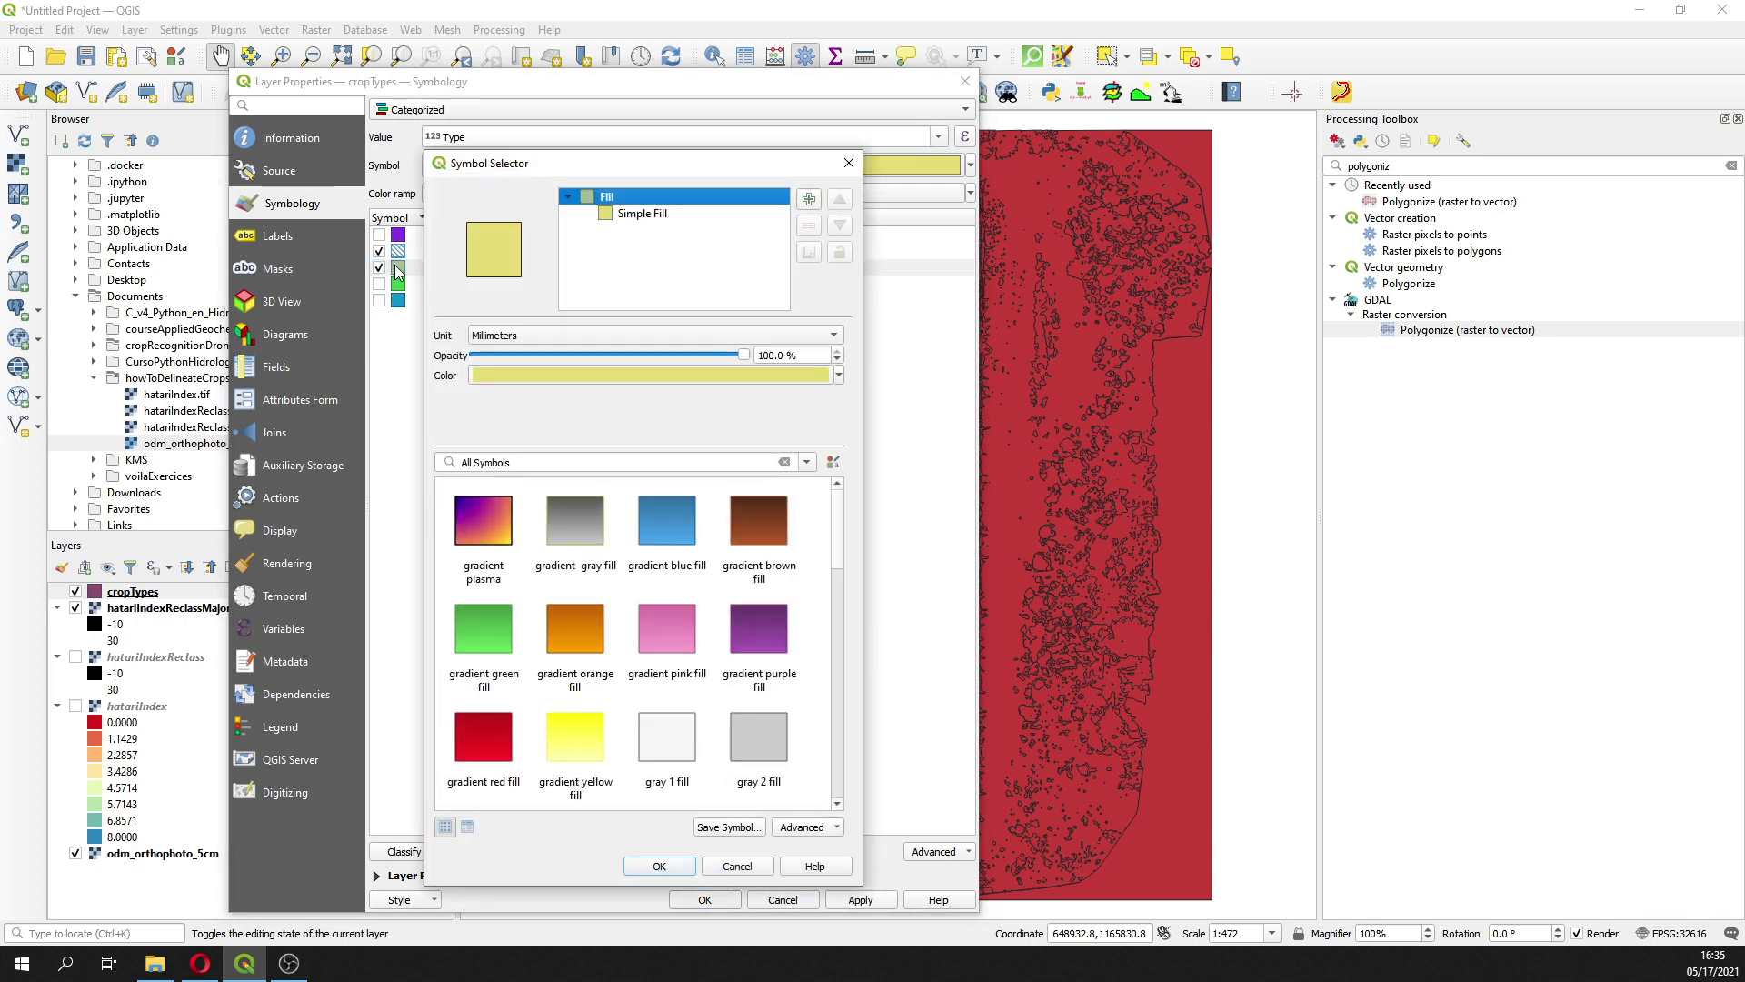
{"action": "scroll", "coordinate": [836, 621], "scroll_direction": "down", "scroll_amount": 3}
{"action": "scroll", "coordinate": [837, 621], "scroll_direction": "down", "scroll_amount": 4}
{"action": "left_click", "coordinate": [474, 695]}
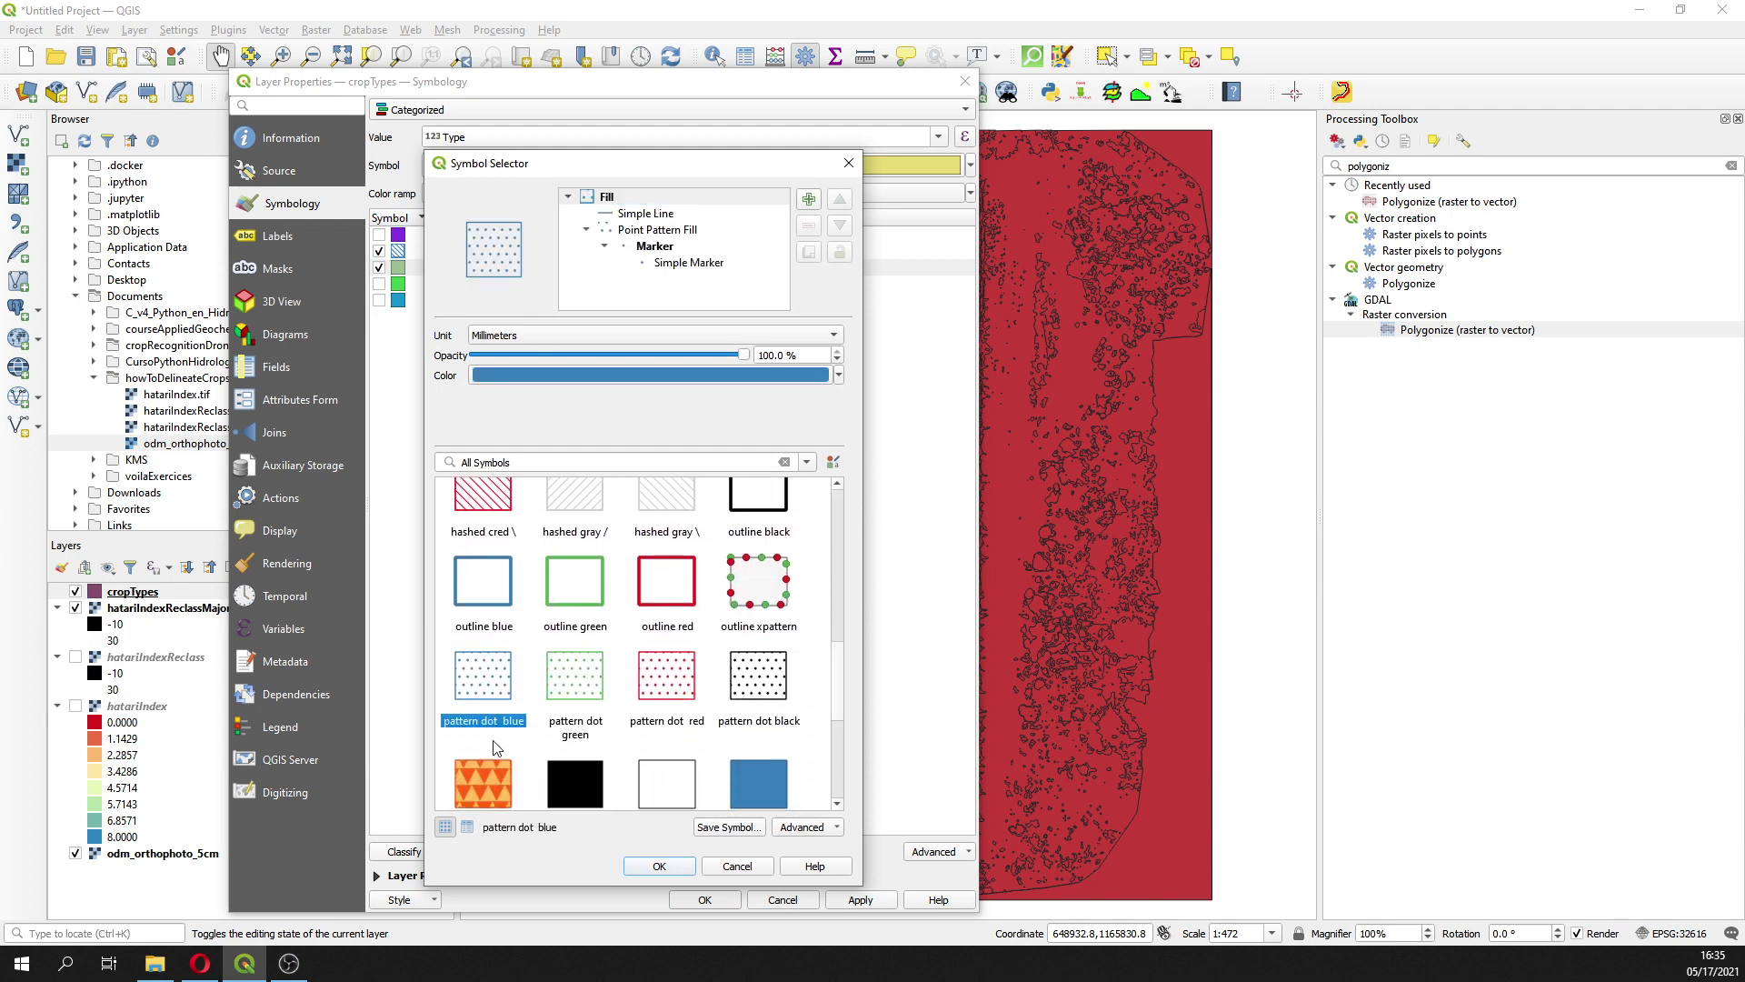
{"action": "left_click", "coordinate": [651, 218]}
{"action": "left_click", "coordinate": [652, 233]}
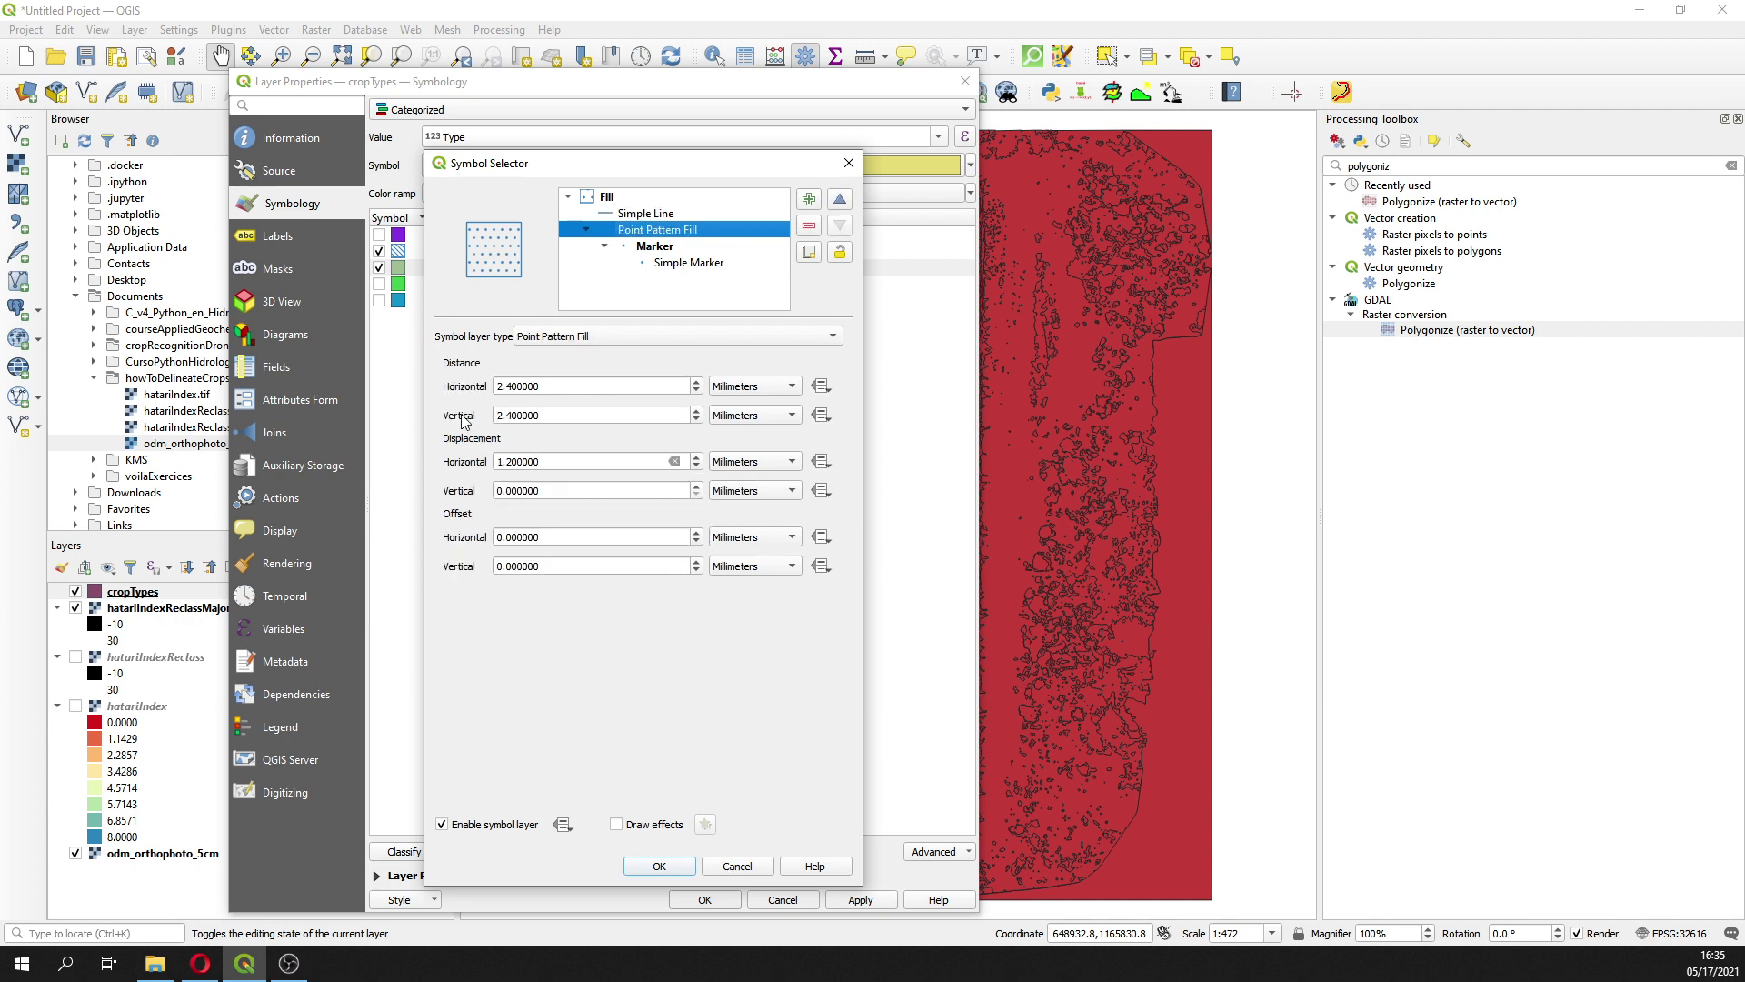
{"action": "left_click", "coordinate": [499, 386]}
{"action": "left_click", "coordinate": [499, 414]}
{"action": "left_click", "coordinate": [682, 868]}
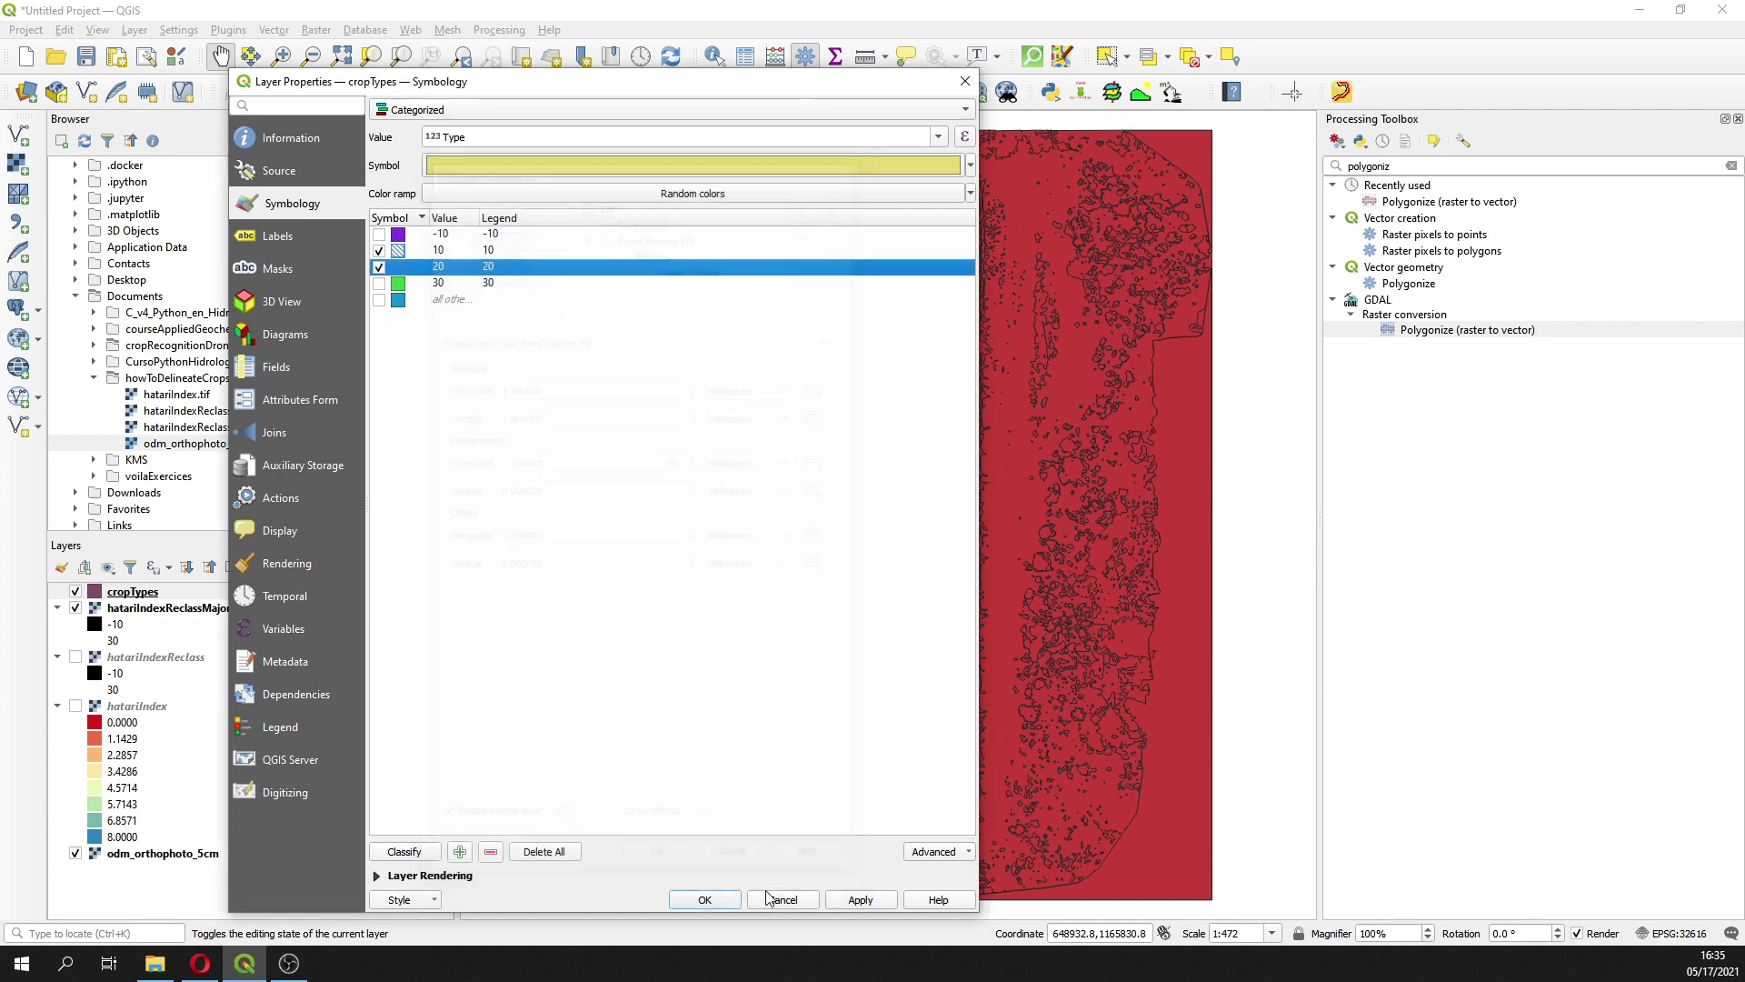
{"action": "left_click", "coordinate": [846, 900]}
Close layer properties, hide hatariIndexReclassMajority to reveal the orthophoto, and close the Processing Toolbox
{"action": "left_click", "coordinate": [729, 902]}
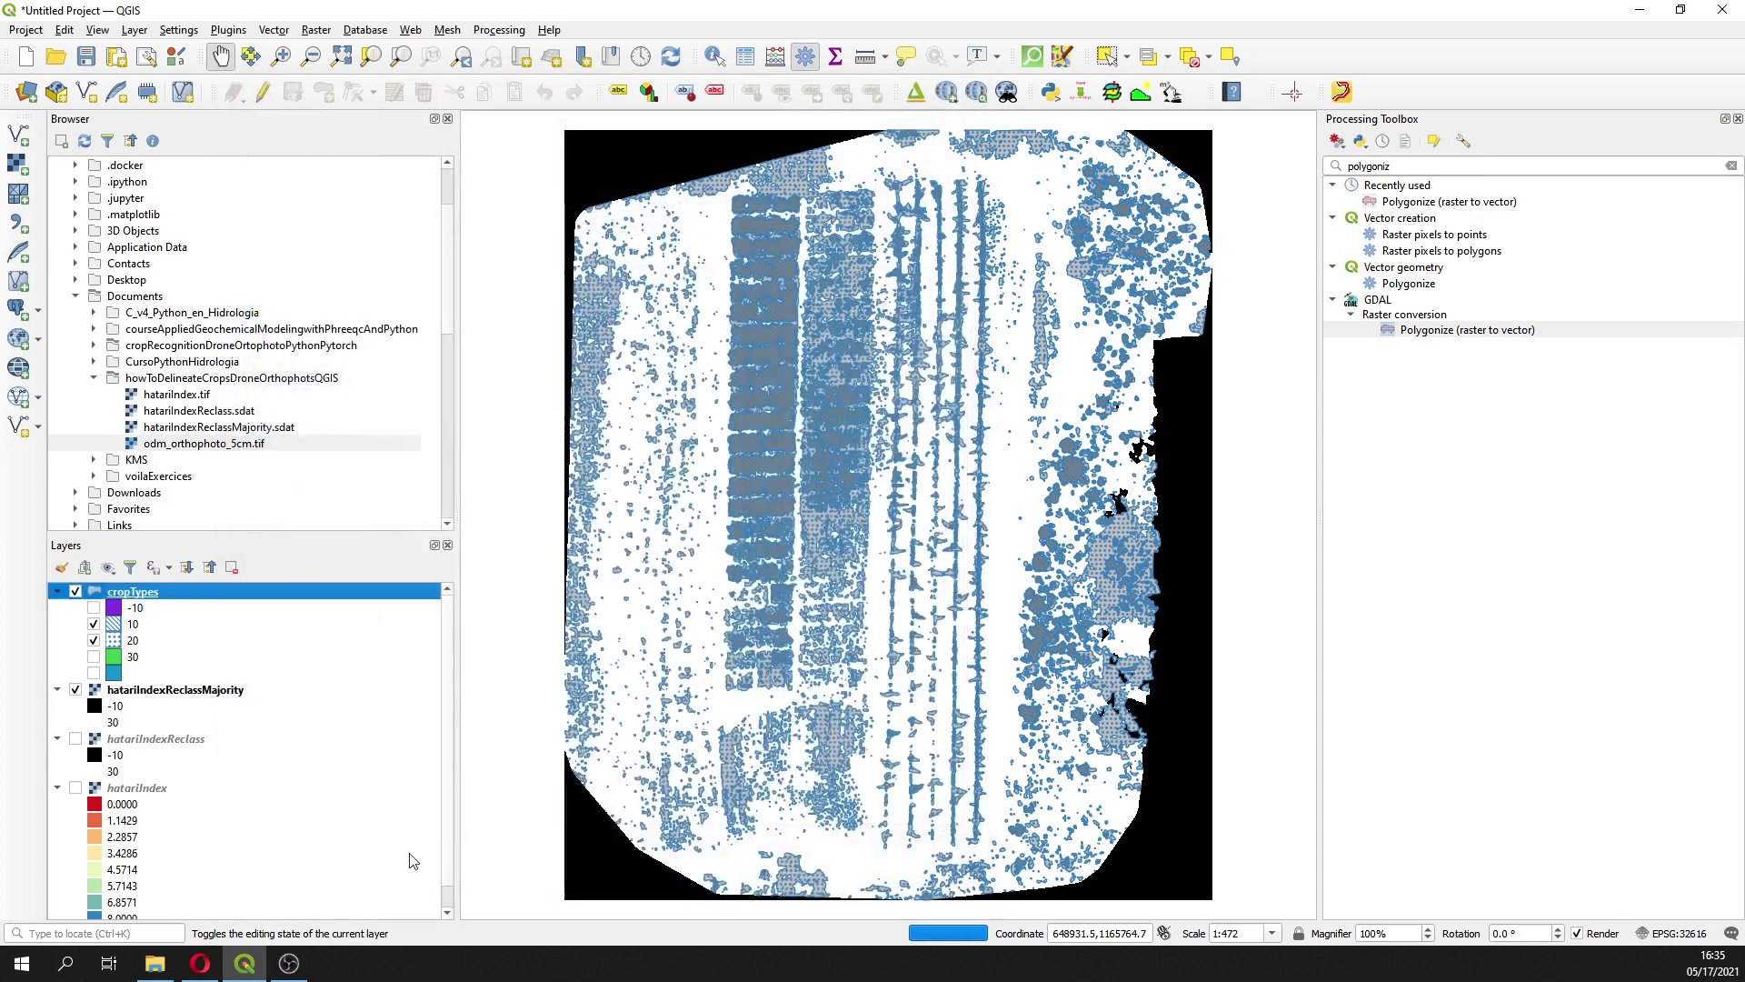
{"action": "left_click", "coordinate": [75, 690]}
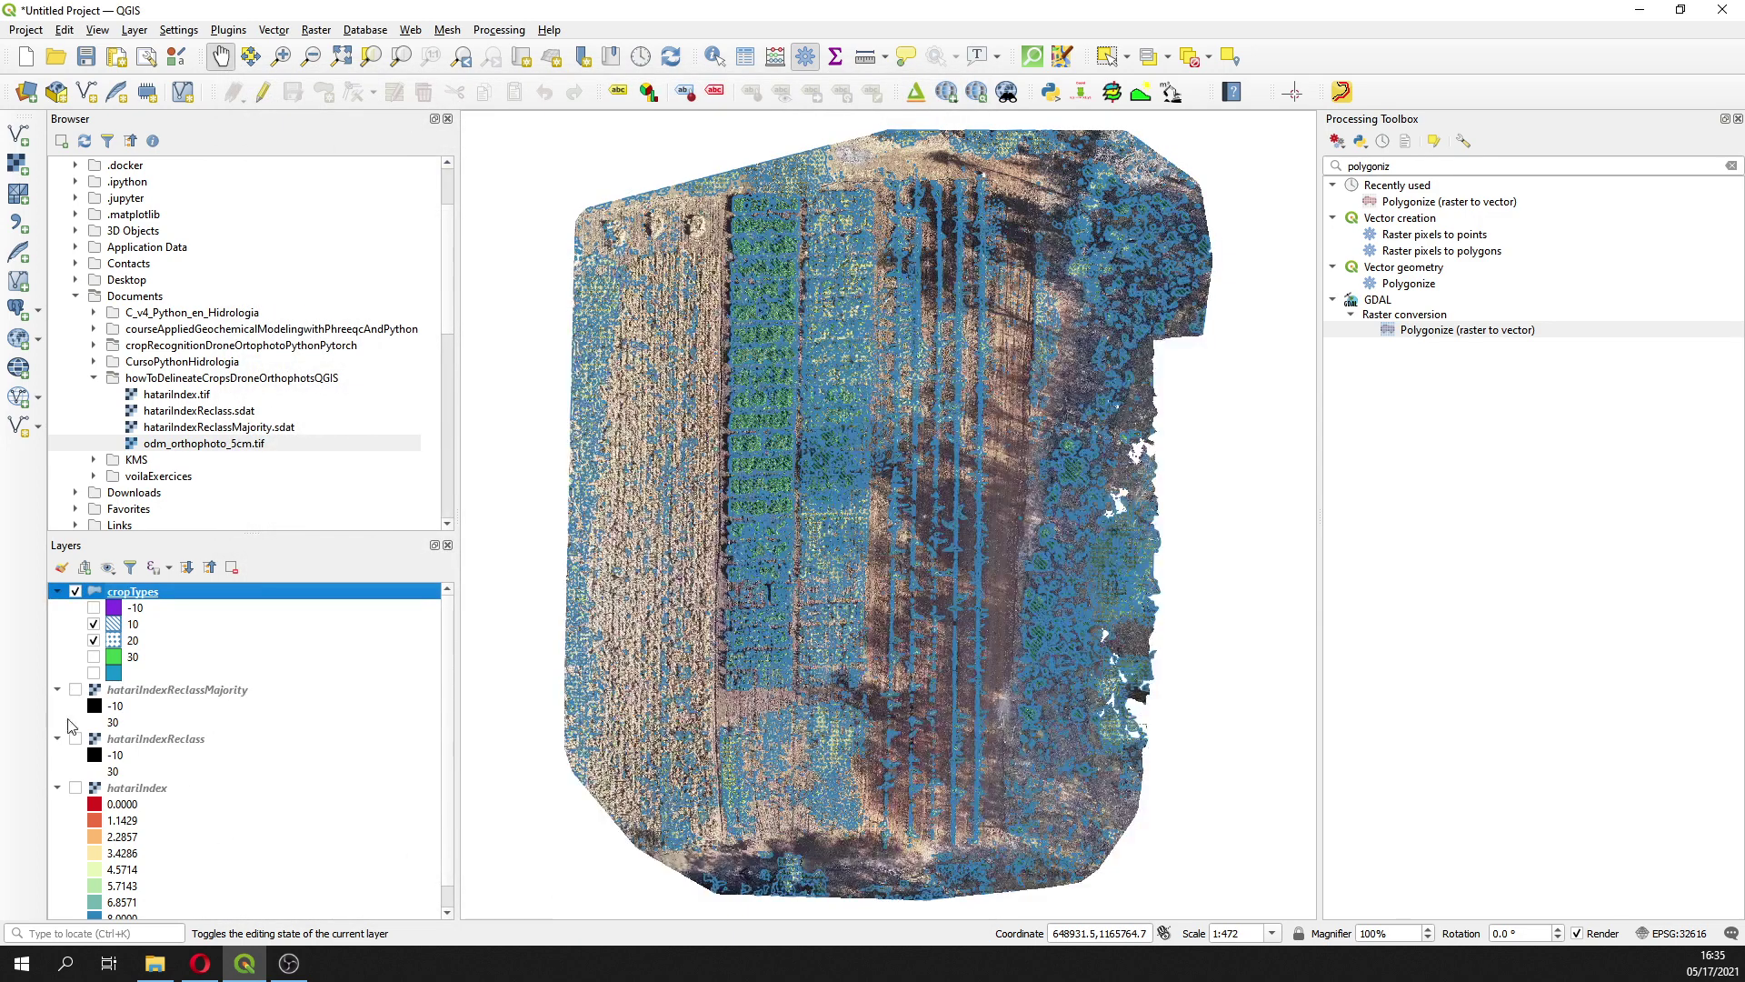
{"action": "scroll", "coordinate": [678, 344], "scroll_direction": "up", "scroll_amount": 2}
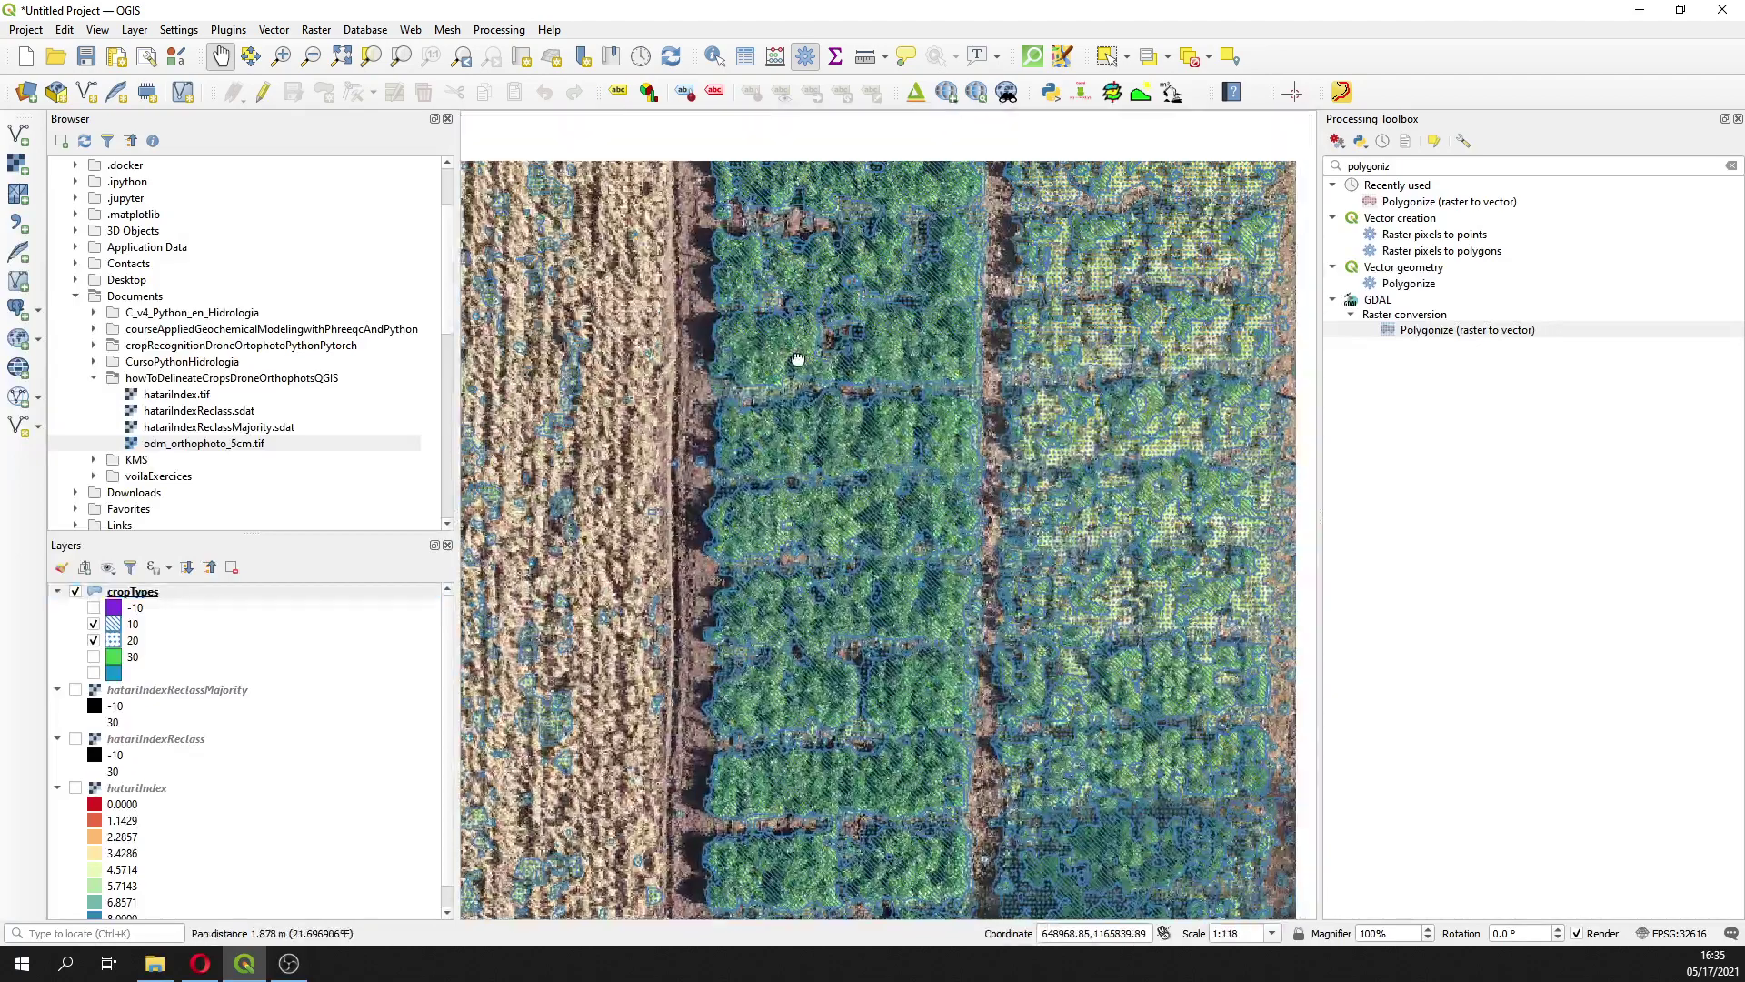
{"action": "left_click_drag", "start_coordinate": [799, 358], "coordinate": [1032, 449]}
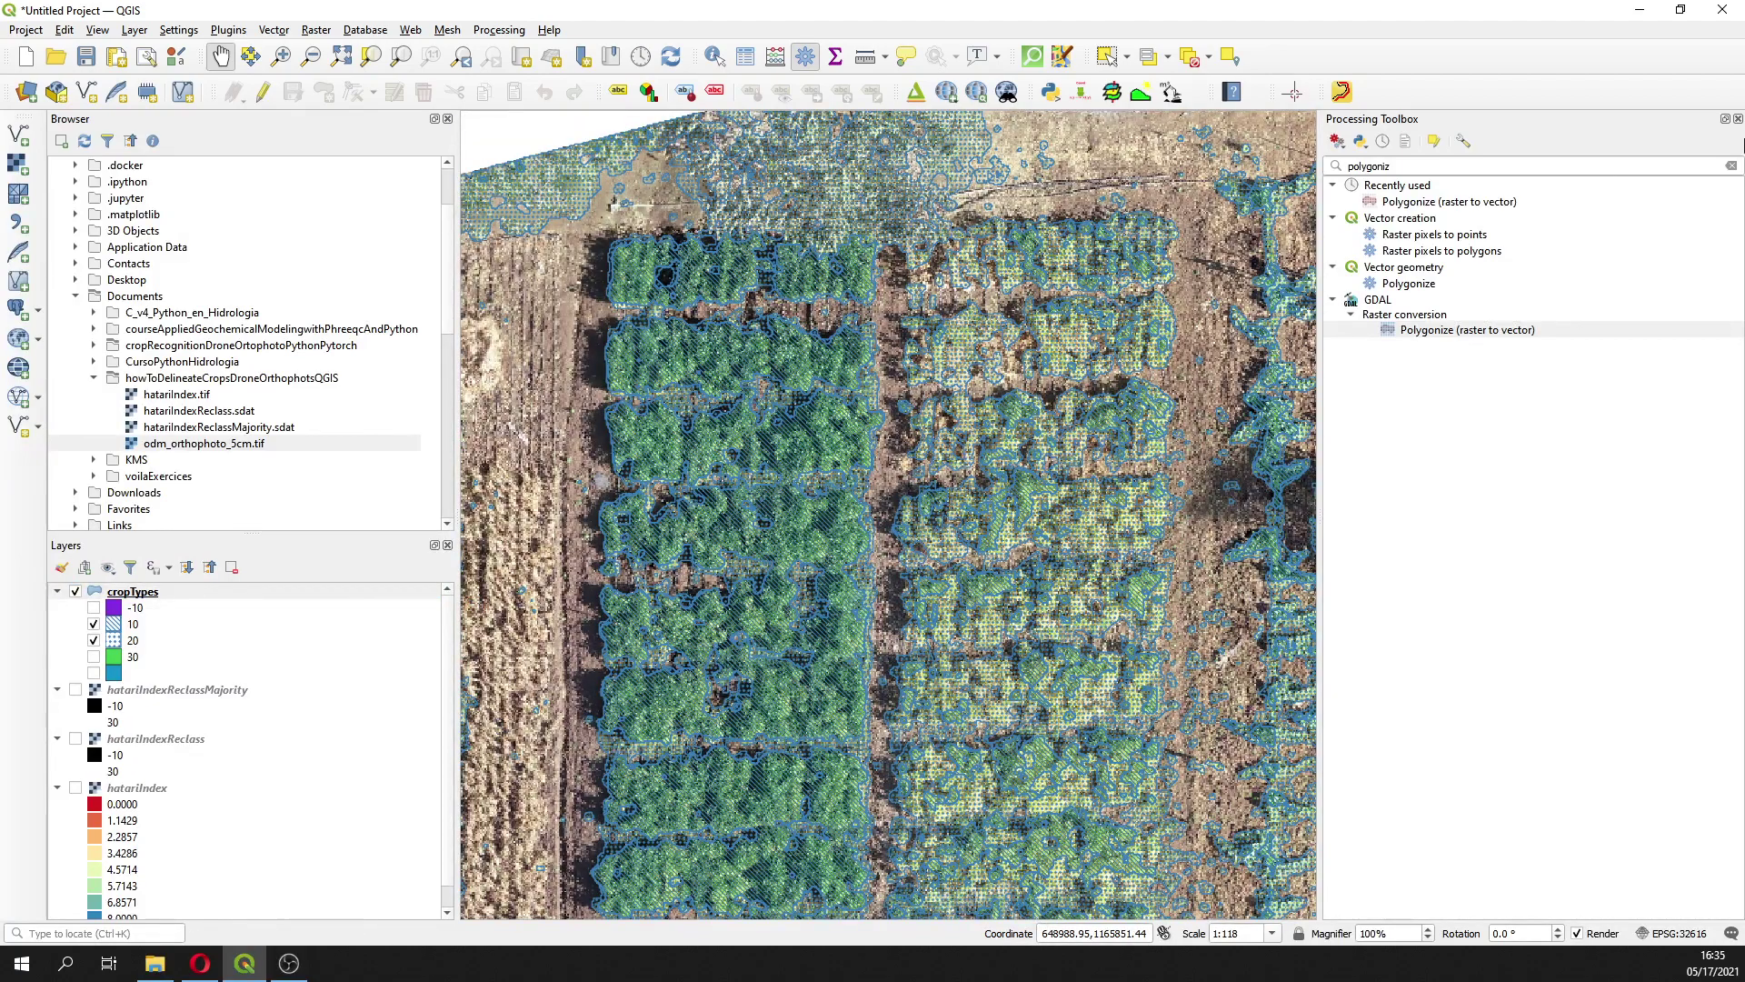
{"action": "left_click", "coordinate": [1738, 119]}
Zoom in and out over the crop rows, then switch on cropTypes class 30 in green
{"action": "left_click", "coordinate": [1132, 450]}
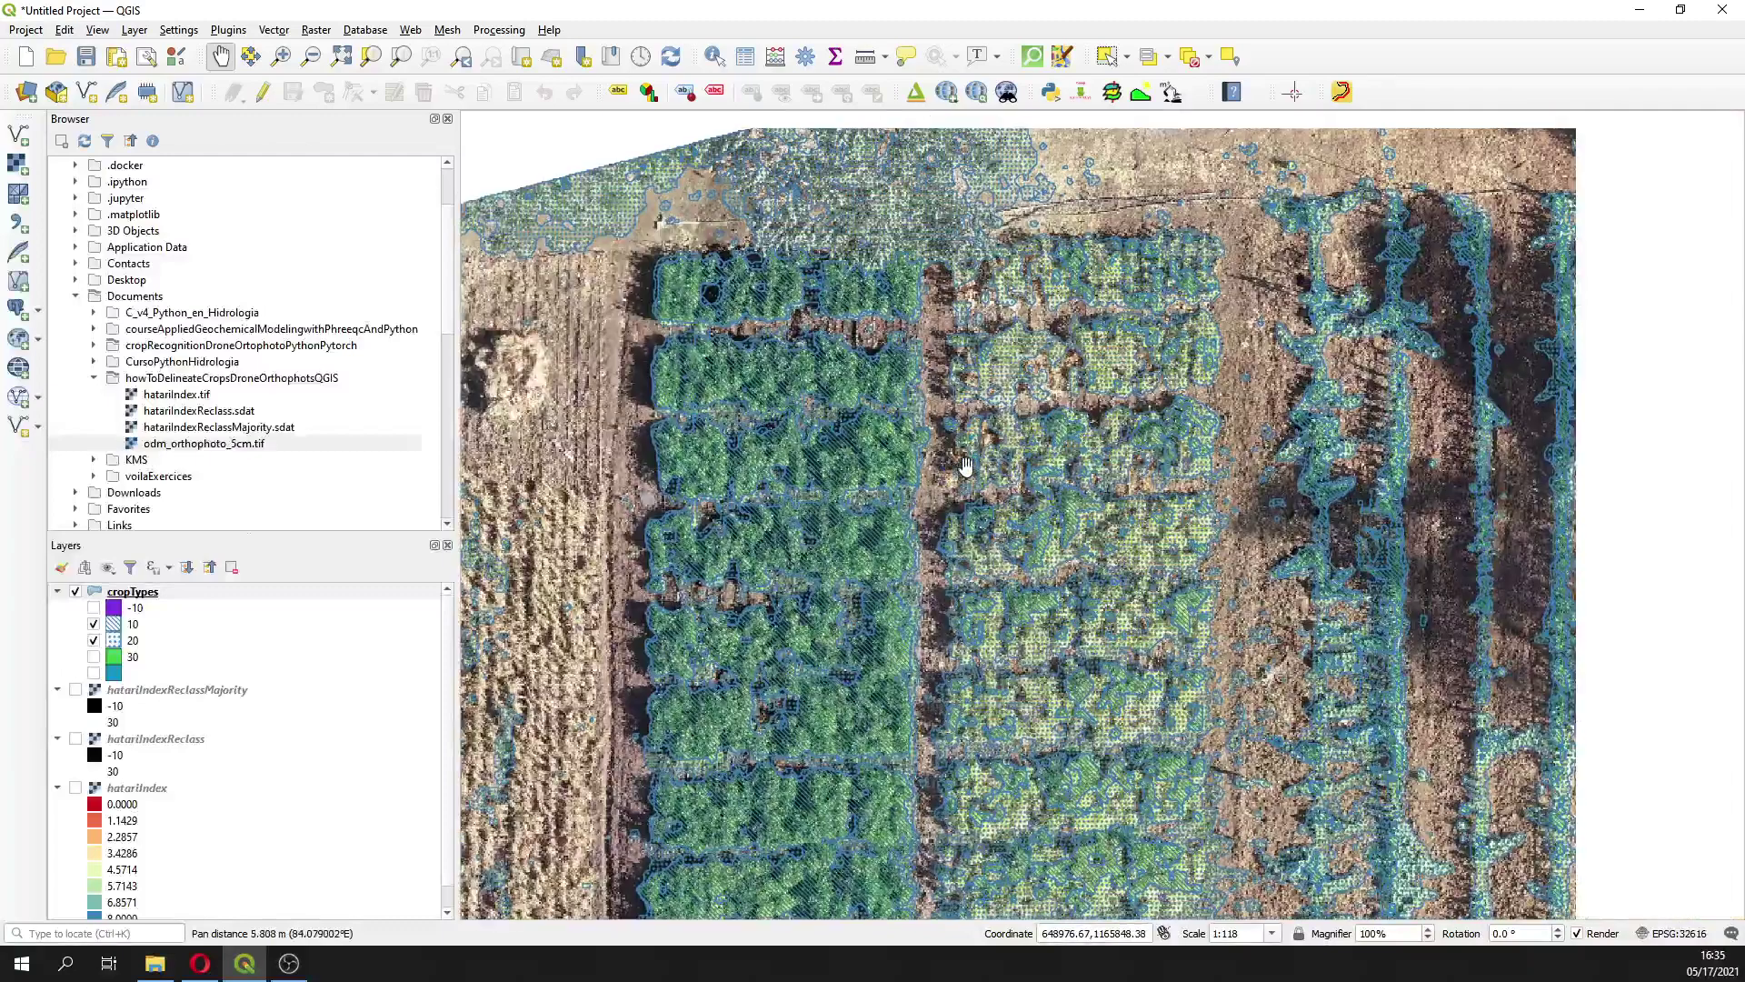
{"action": "scroll", "coordinate": [1131, 450], "scroll_direction": "up", "scroll_amount": 1}
{"action": "scroll", "coordinate": [1155, 455], "scroll_direction": "down", "scroll_amount": 1}
{"action": "scroll", "coordinate": [1161, 454], "scroll_direction": "up", "scroll_amount": 1}
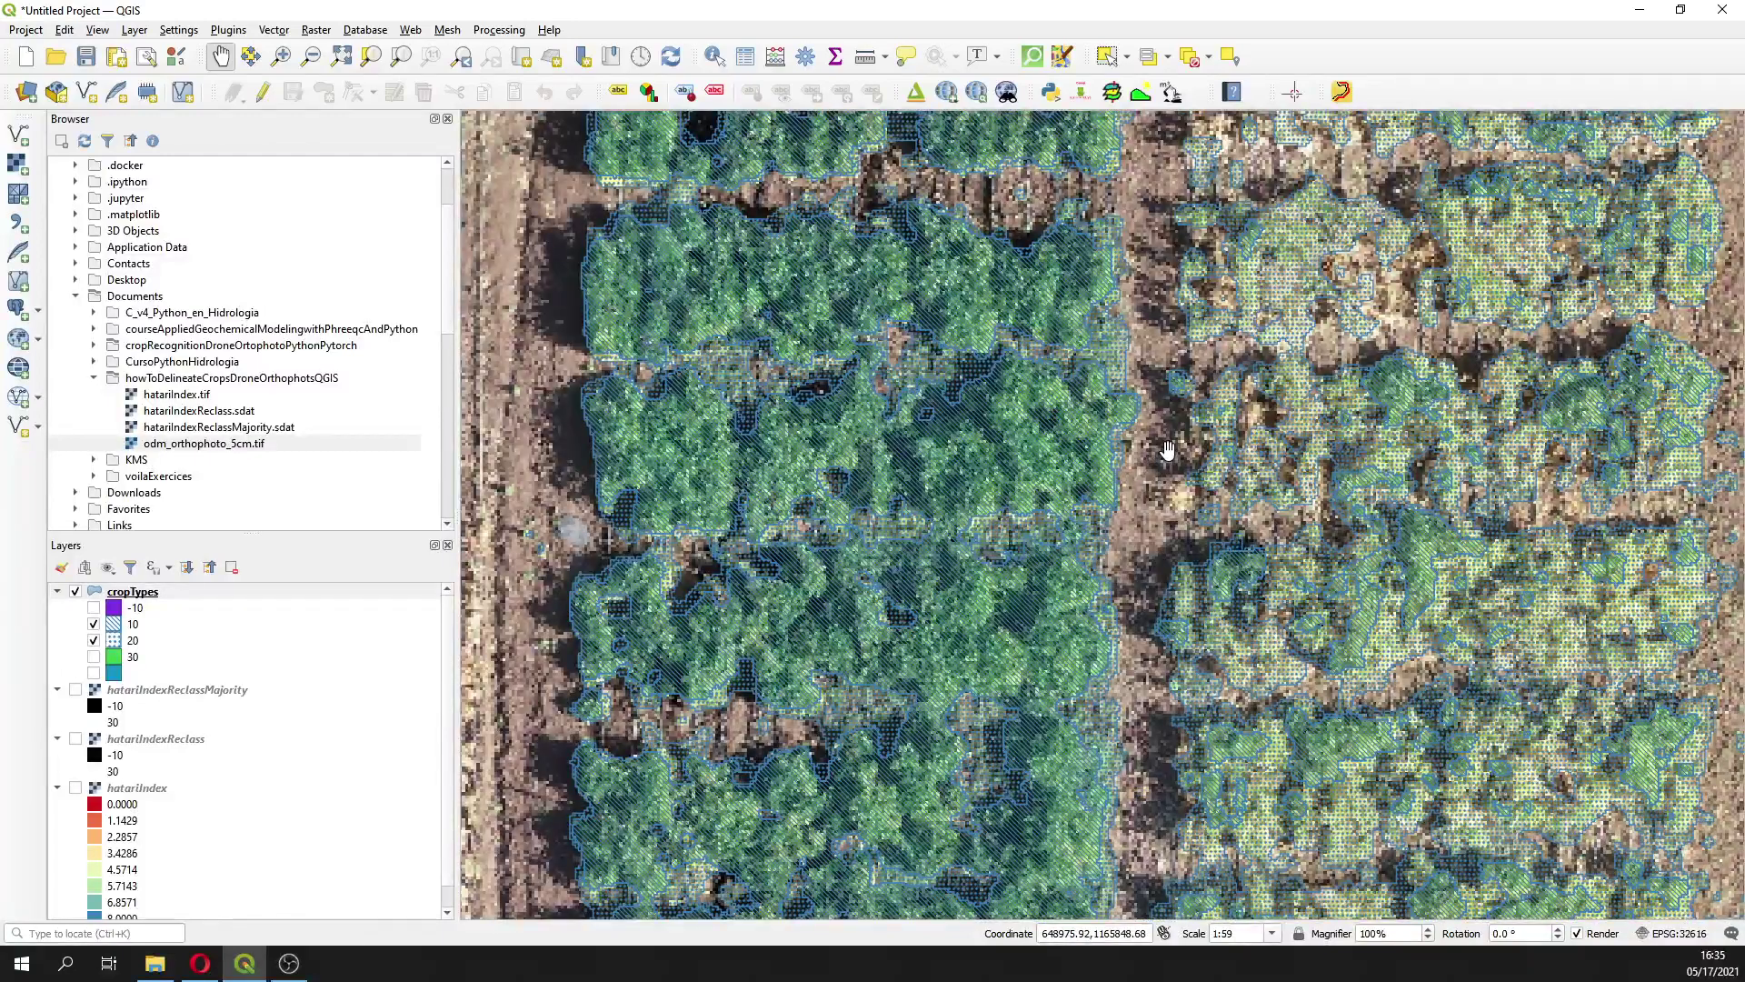
{"action": "scroll", "coordinate": [1168, 450], "scroll_direction": "down", "scroll_amount": 1}
{"action": "scroll", "coordinate": [1170, 444], "scroll_direction": "up", "scroll_amount": 1}
{"action": "scroll", "coordinate": [1170, 442], "scroll_direction": "down", "scroll_amount": 1}
{"action": "scroll", "coordinate": [1159, 423], "scroll_direction": "up", "scroll_amount": 1}
{"action": "scroll", "coordinate": [1158, 424], "scroll_direction": "down", "scroll_amount": 1}
{"action": "scroll", "coordinate": [1159, 427], "scroll_direction": "up", "scroll_amount": 1}
{"action": "scroll", "coordinate": [1157, 427], "scroll_direction": "down", "scroll_amount": 1}
{"action": "scroll", "coordinate": [935, 453], "scroll_direction": "up", "scroll_amount": 1}
{"action": "scroll", "coordinate": [935, 453], "scroll_direction": "down", "scroll_amount": 1}
{"action": "scroll", "coordinate": [848, 361], "scroll_direction": "up", "scroll_amount": 1}
{"action": "scroll", "coordinate": [1109, 423], "scroll_direction": "down", "scroll_amount": 1}
{"action": "scroll", "coordinate": [1126, 459], "scroll_direction": "up", "scroll_amount": 1}
{"action": "scroll", "coordinate": [1009, 442], "scroll_direction": "down", "scroll_amount": 1}
{"action": "scroll", "coordinate": [1546, 436], "scroll_direction": "up", "scroll_amount": 1}
{"action": "scroll", "coordinate": [1437, 482], "scroll_direction": "down", "scroll_amount": 1}
{"action": "scroll", "coordinate": [1496, 477], "scroll_direction": "up", "scroll_amount": 1}
{"action": "scroll", "coordinate": [1496, 474], "scroll_direction": "down", "scroll_amount": 1}
{"action": "scroll", "coordinate": [1486, 470], "scroll_direction": "up", "scroll_amount": 1}
{"action": "left_click", "coordinate": [94, 657]}
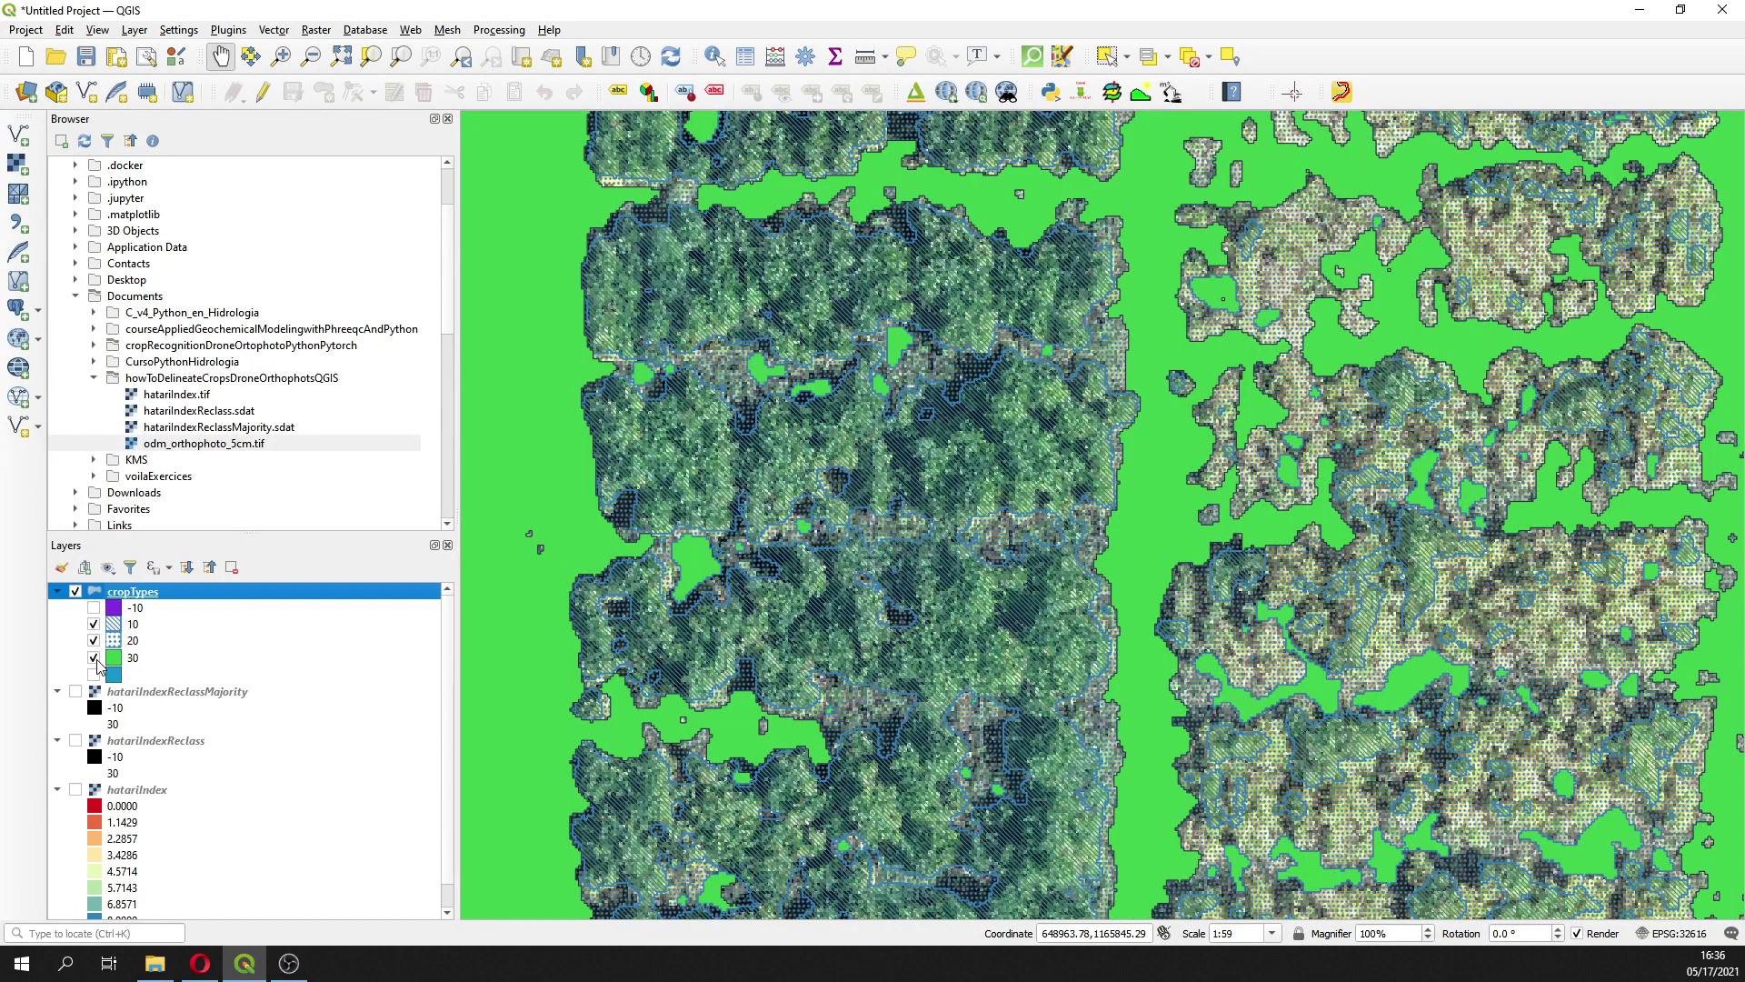
Uncheck cropTypes class 30 and zoom in and out to inspect the hatched and dotted polygons
{"action": "left_click", "coordinate": [93, 658]}
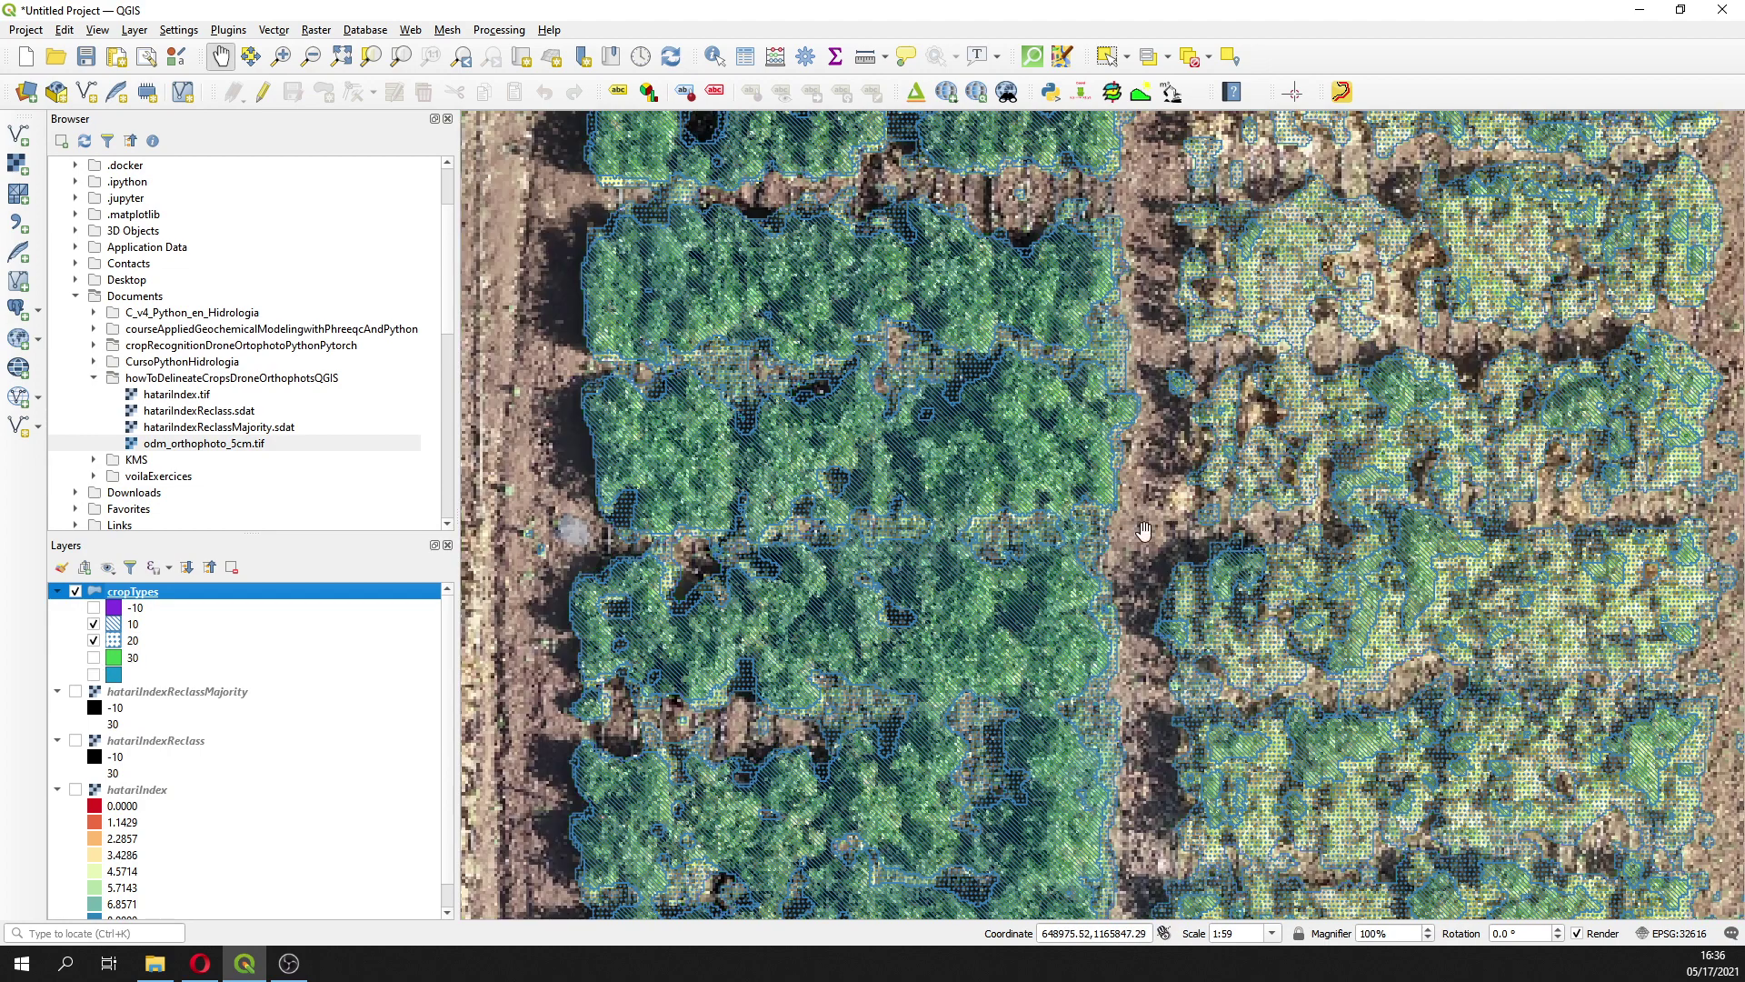
{"action": "scroll", "coordinate": [1144, 529], "scroll_direction": "down", "scroll_amount": 1}
{"action": "scroll", "coordinate": [1145, 529], "scroll_direction": "up", "scroll_amount": 1}
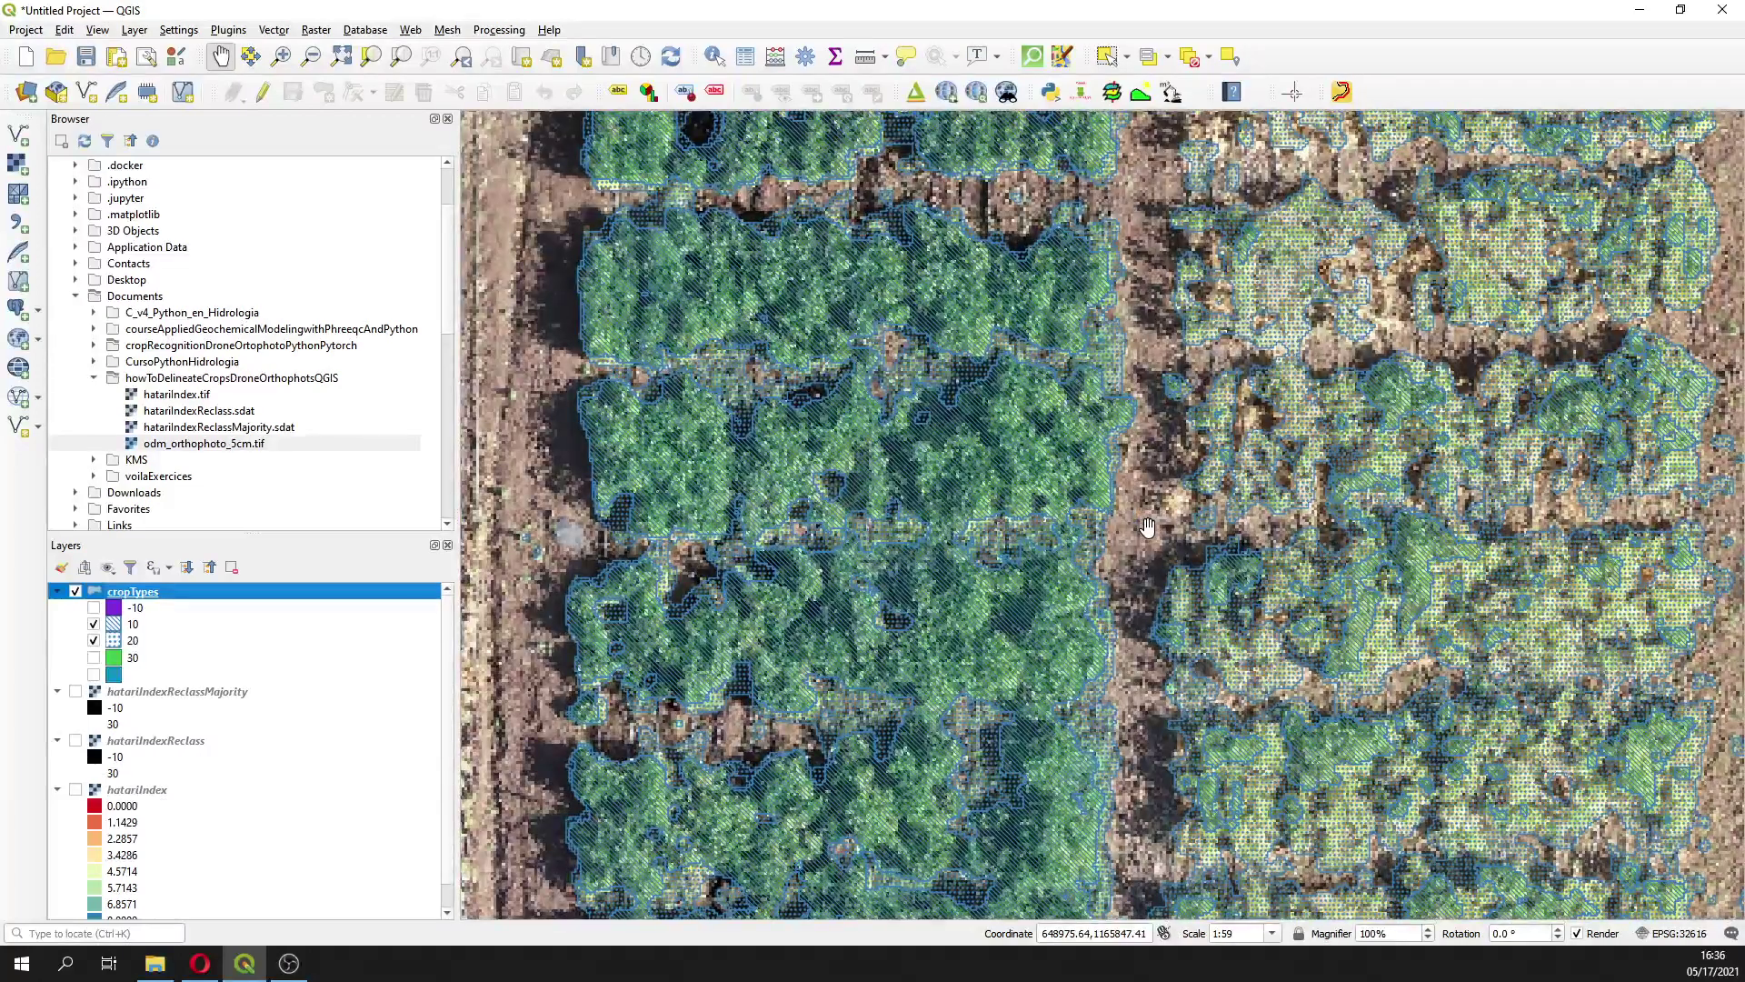
{"action": "scroll", "coordinate": [1148, 526], "scroll_direction": "down", "scroll_amount": 1}
{"action": "scroll", "coordinate": [1149, 523], "scroll_direction": "up", "scroll_amount": 1}
{"action": "scroll", "coordinate": [1150, 524], "scroll_direction": "down", "scroll_amount": 1}
{"action": "scroll", "coordinate": [1149, 524], "scroll_direction": "up", "scroll_amount": 1}
{"action": "scroll", "coordinate": [1149, 524], "scroll_direction": "down", "scroll_amount": 1}
{"action": "scroll", "coordinate": [1149, 524], "scroll_direction": "up", "scroll_amount": 1}
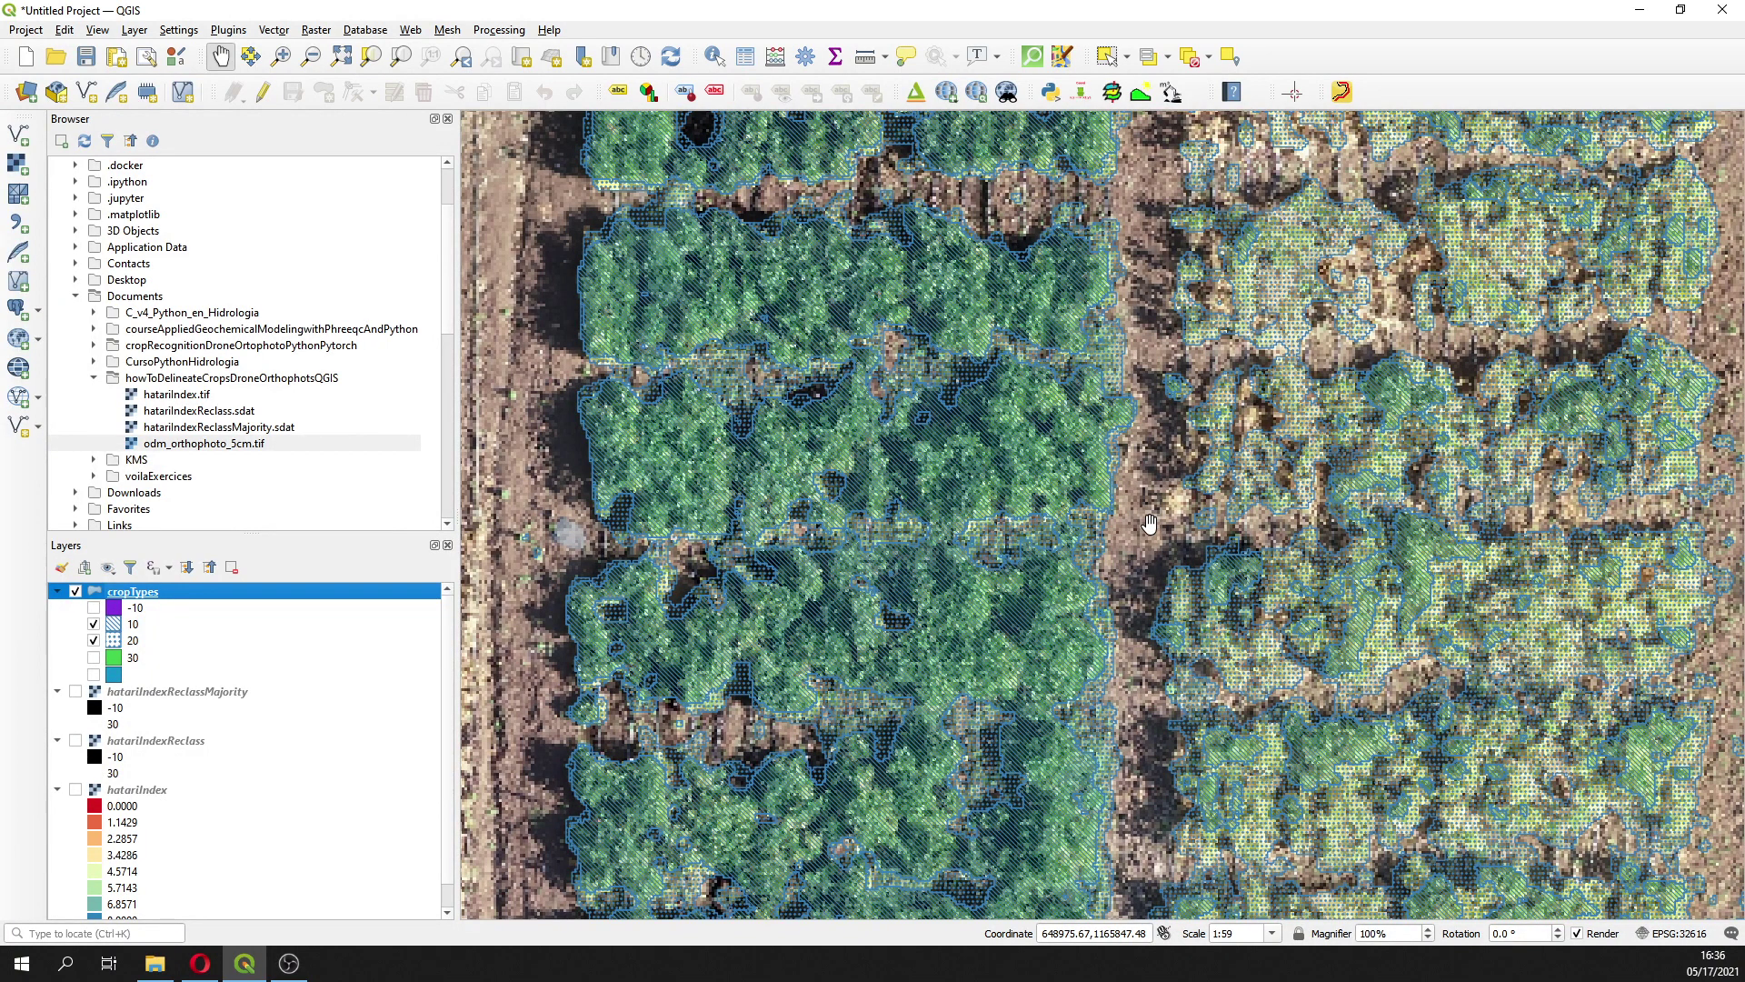